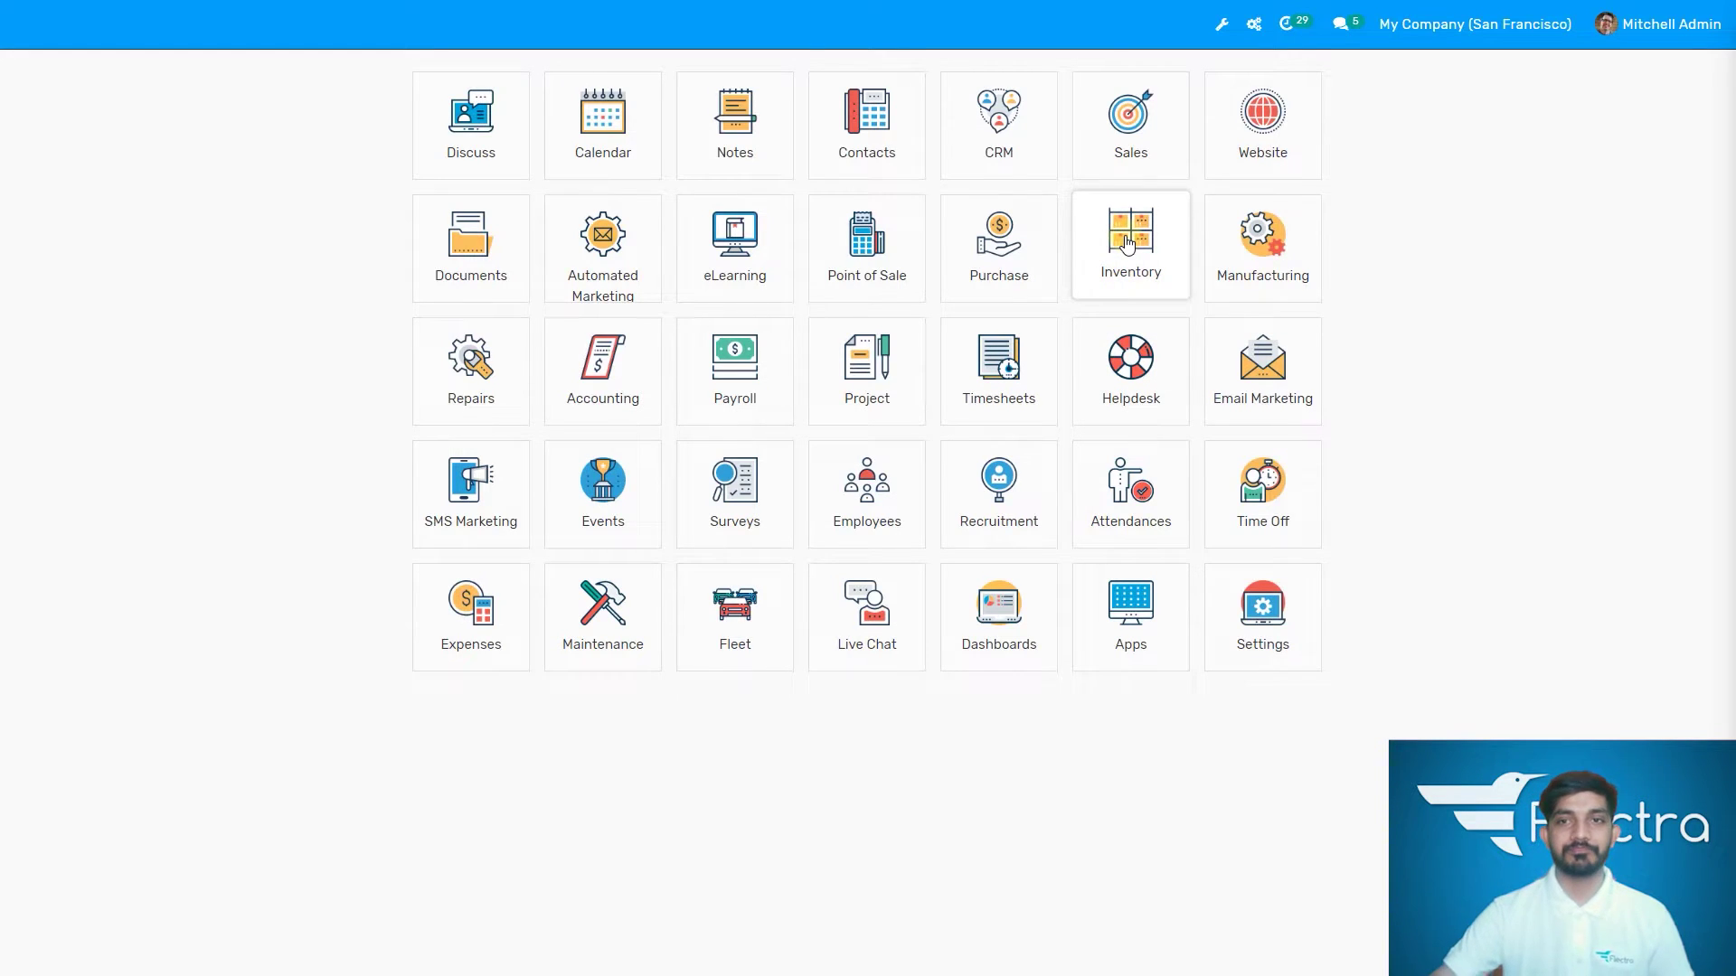
Open the Inventory app from the Flectra home menu
left_click(1127, 244)
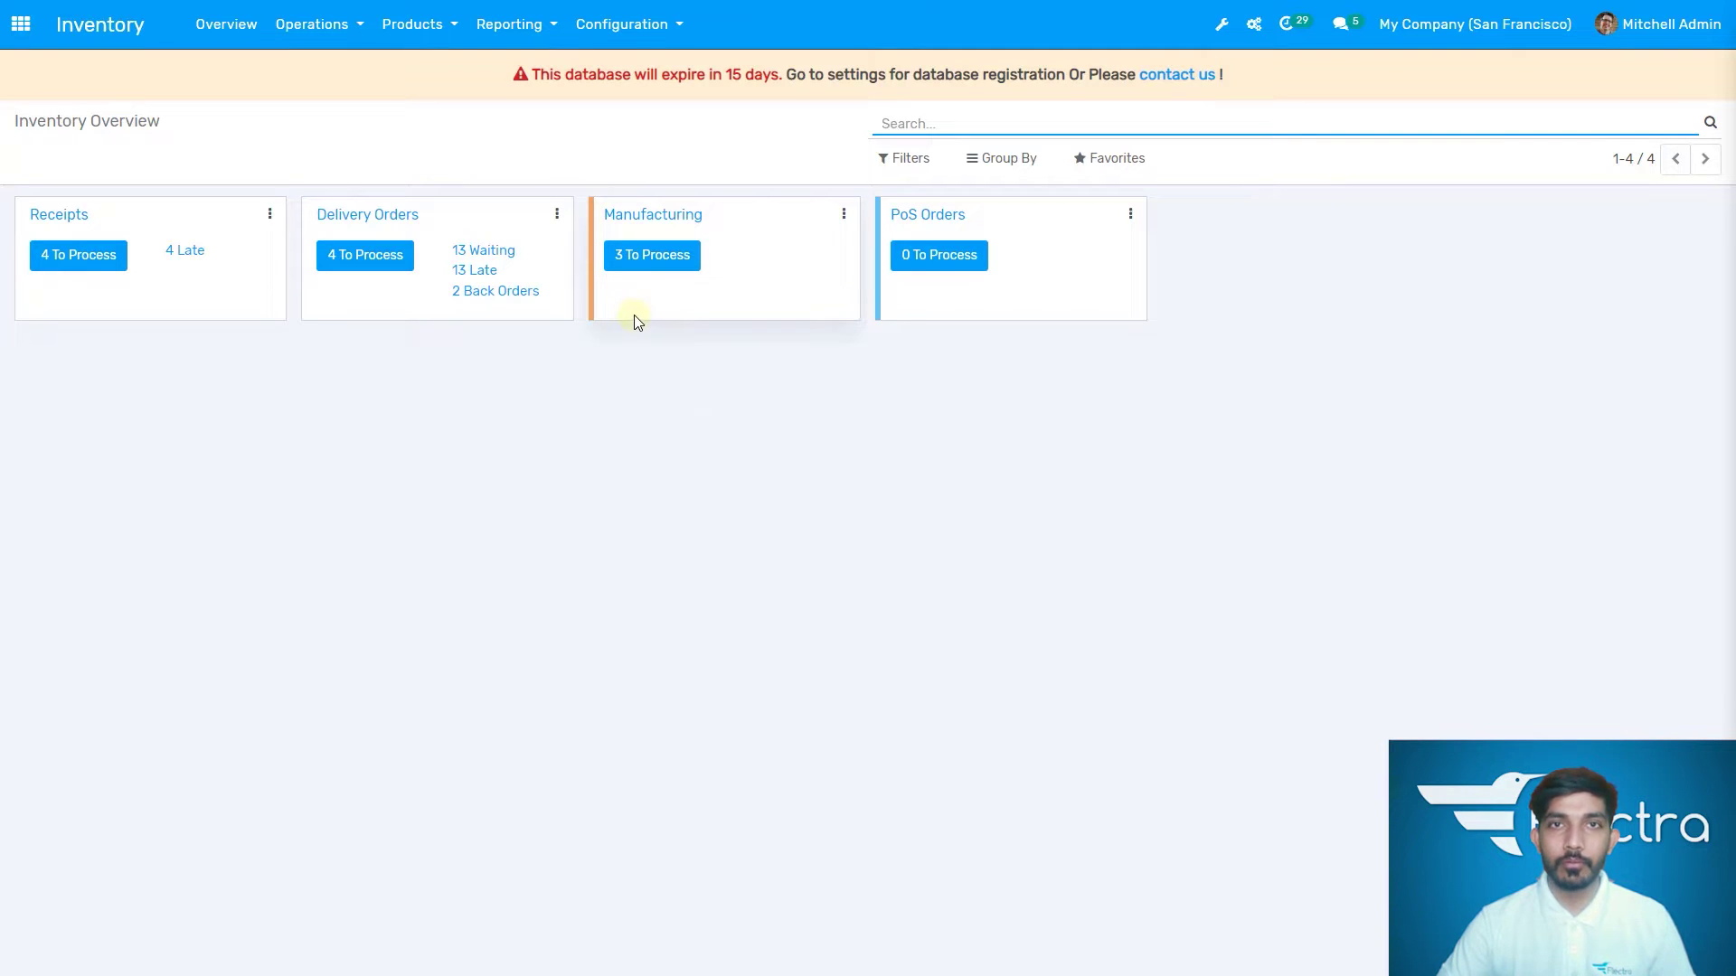
Show all 77 products by removing the Products filter, then start a new product
left_click(413, 36)
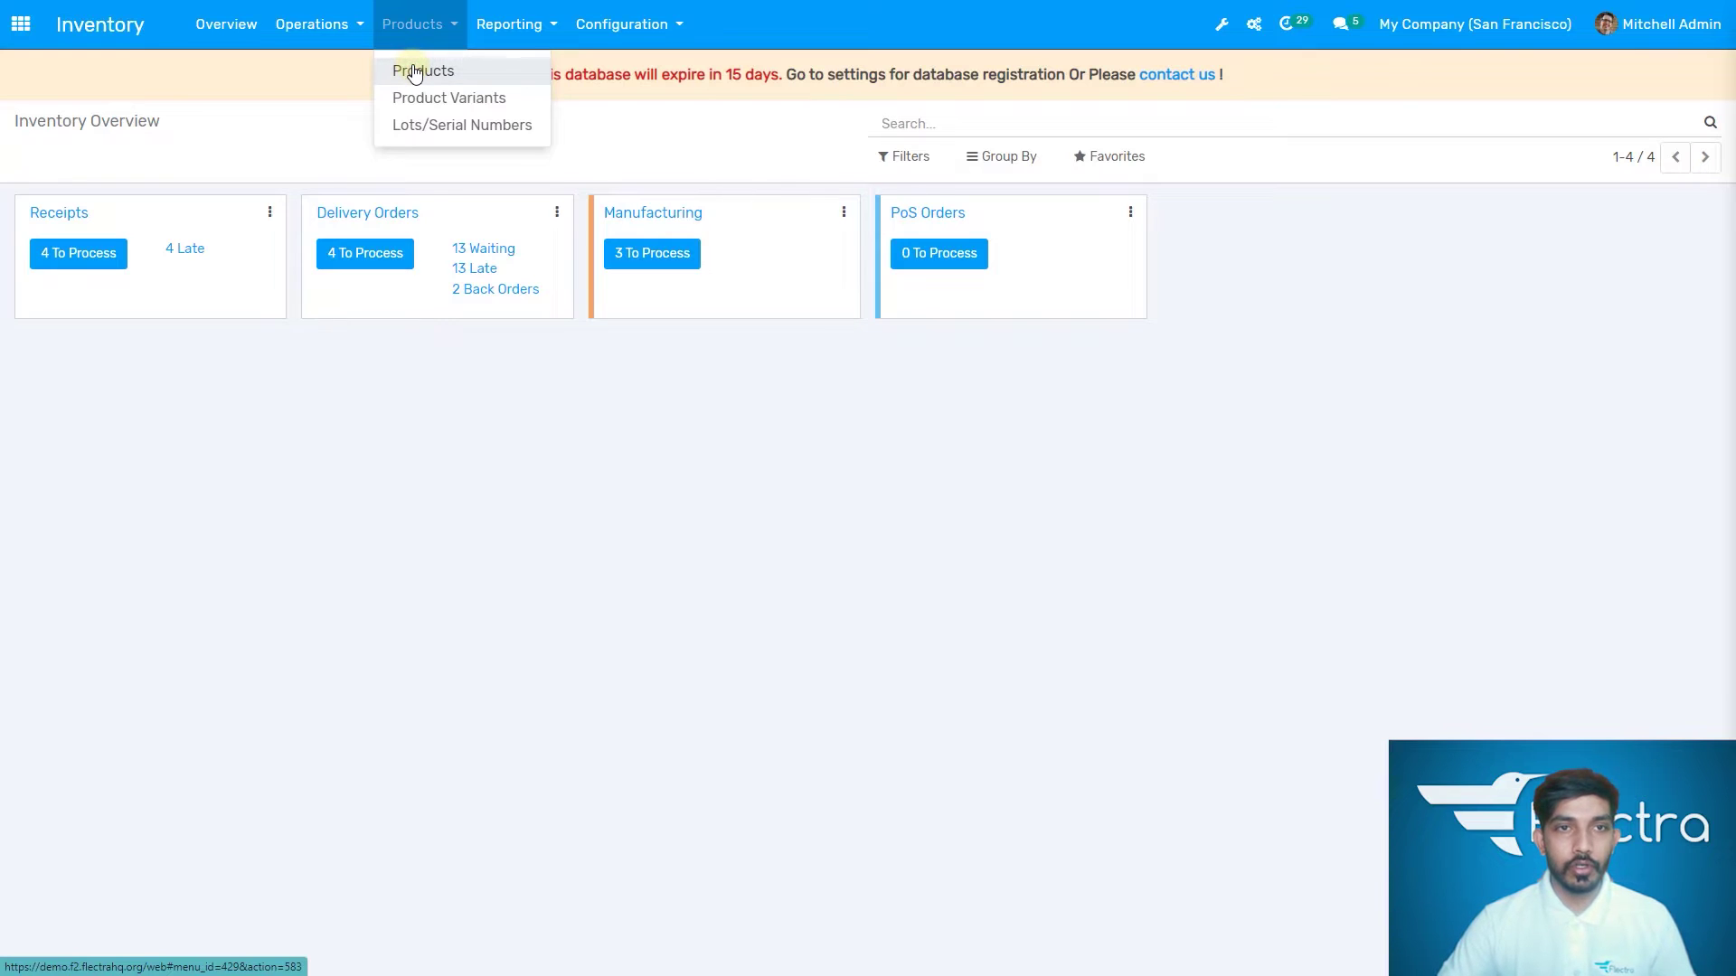
left_click(463, 72)
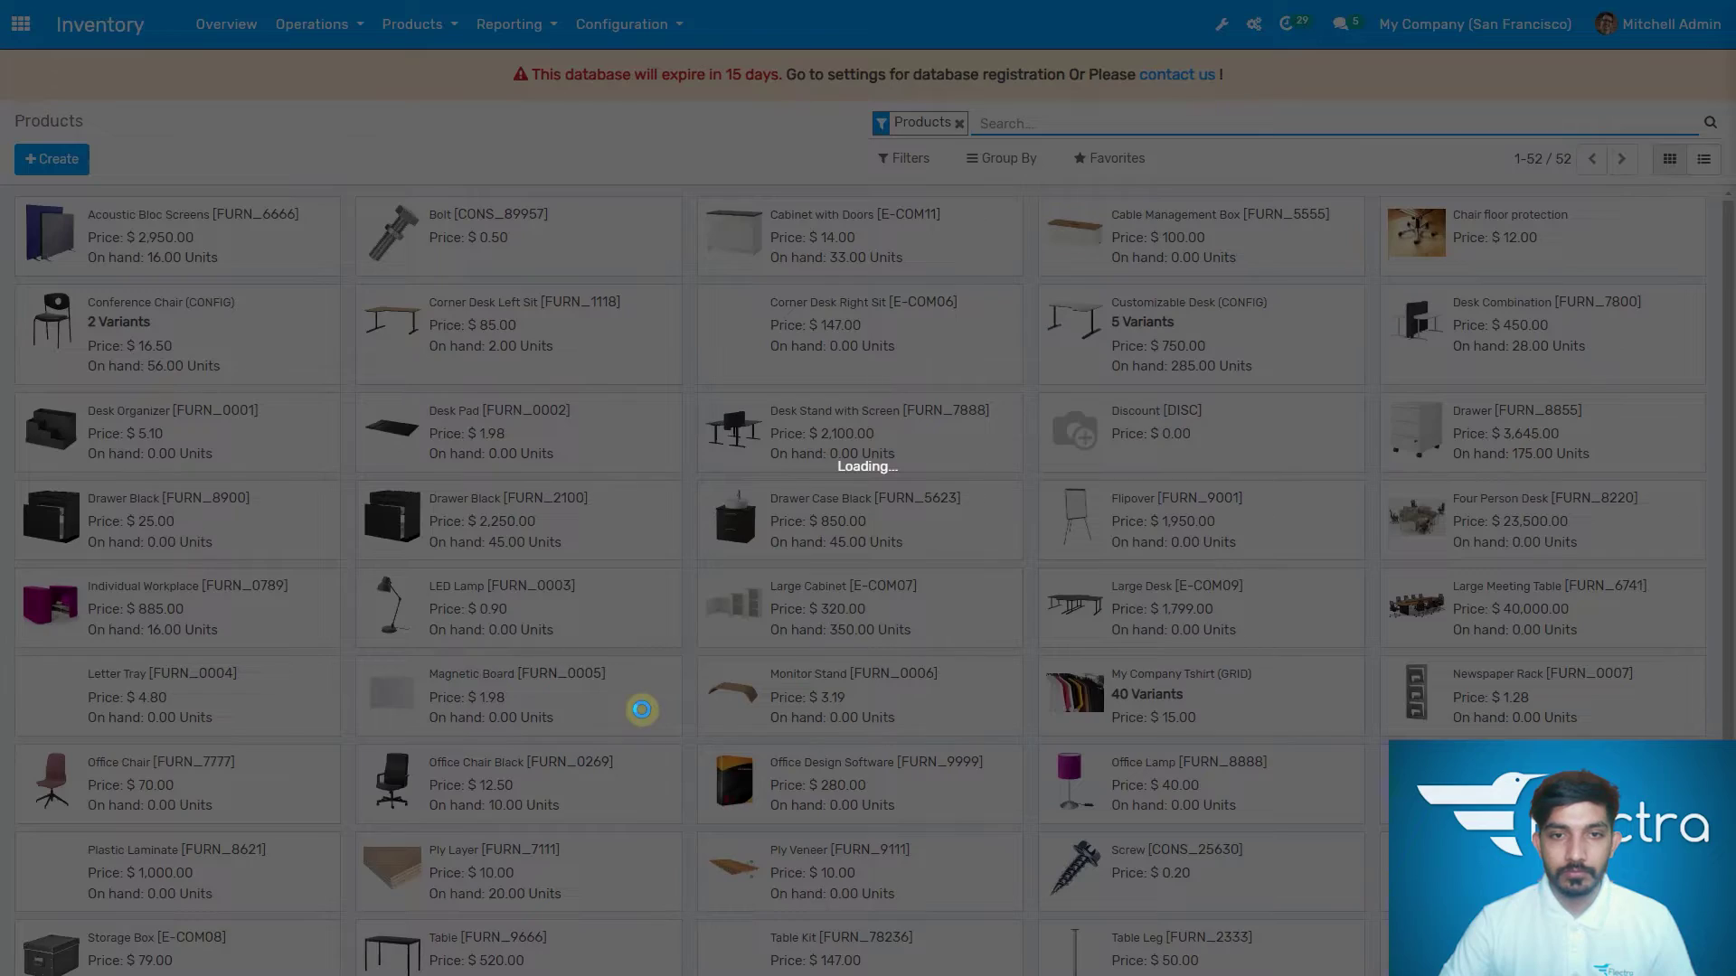
scroll(696, 647, "down", 3)
scroll(813, 542, "up", 3)
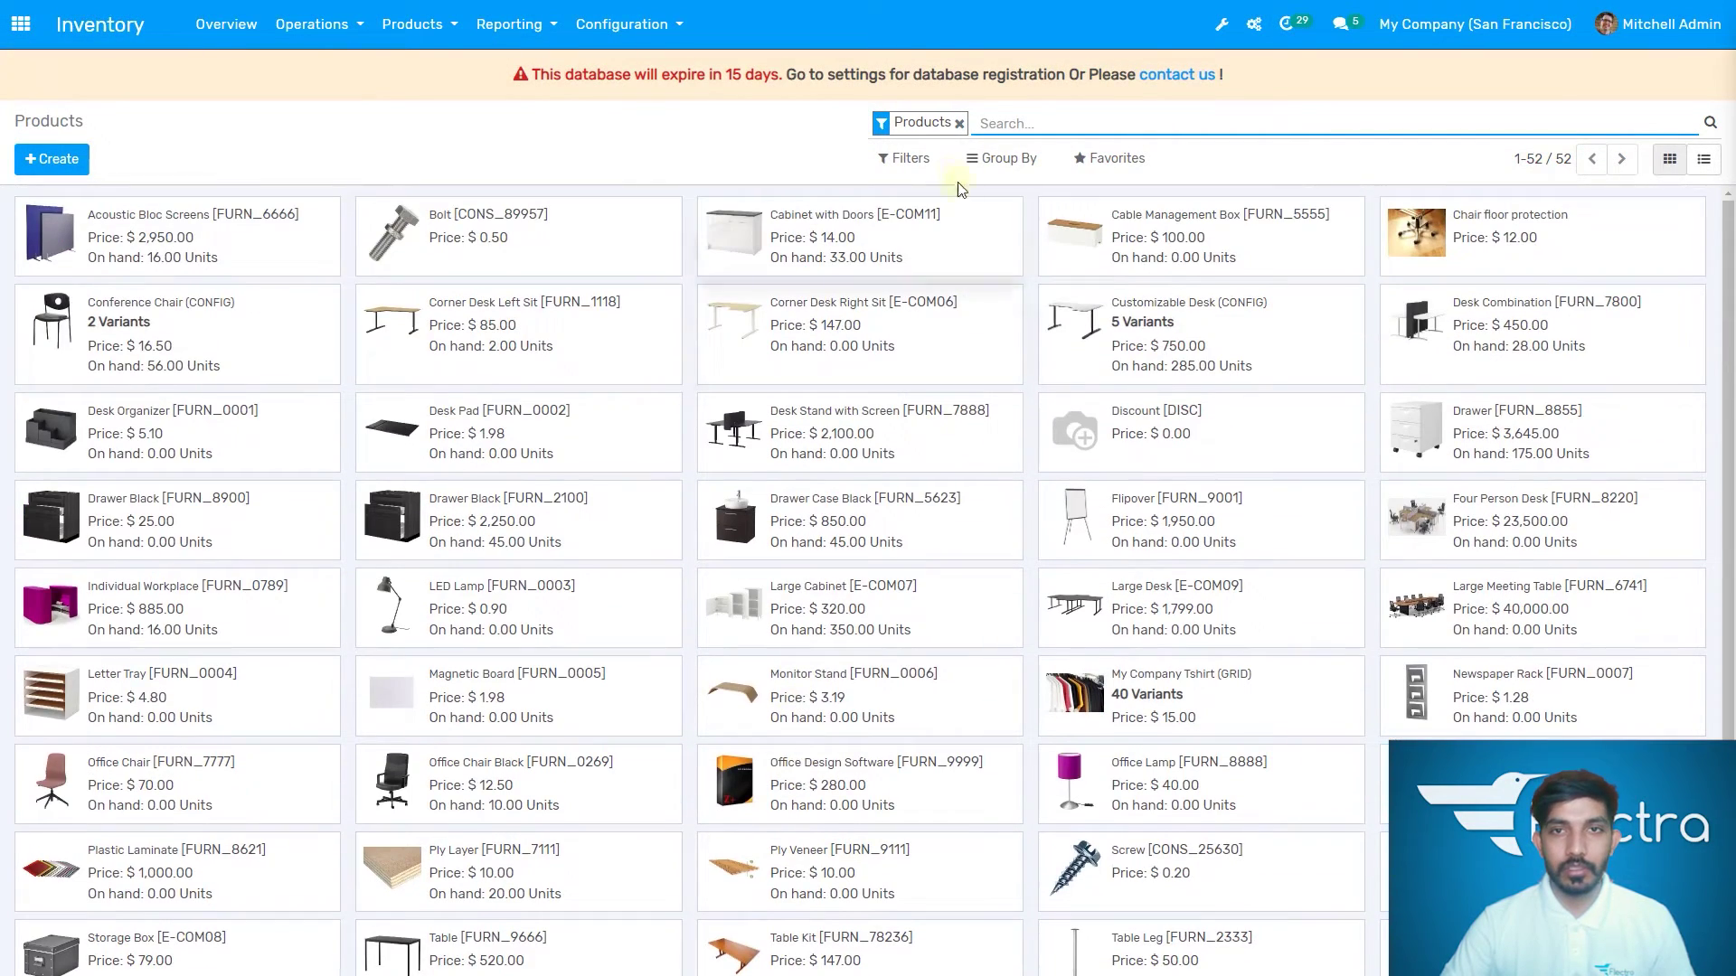
left_click(959, 122)
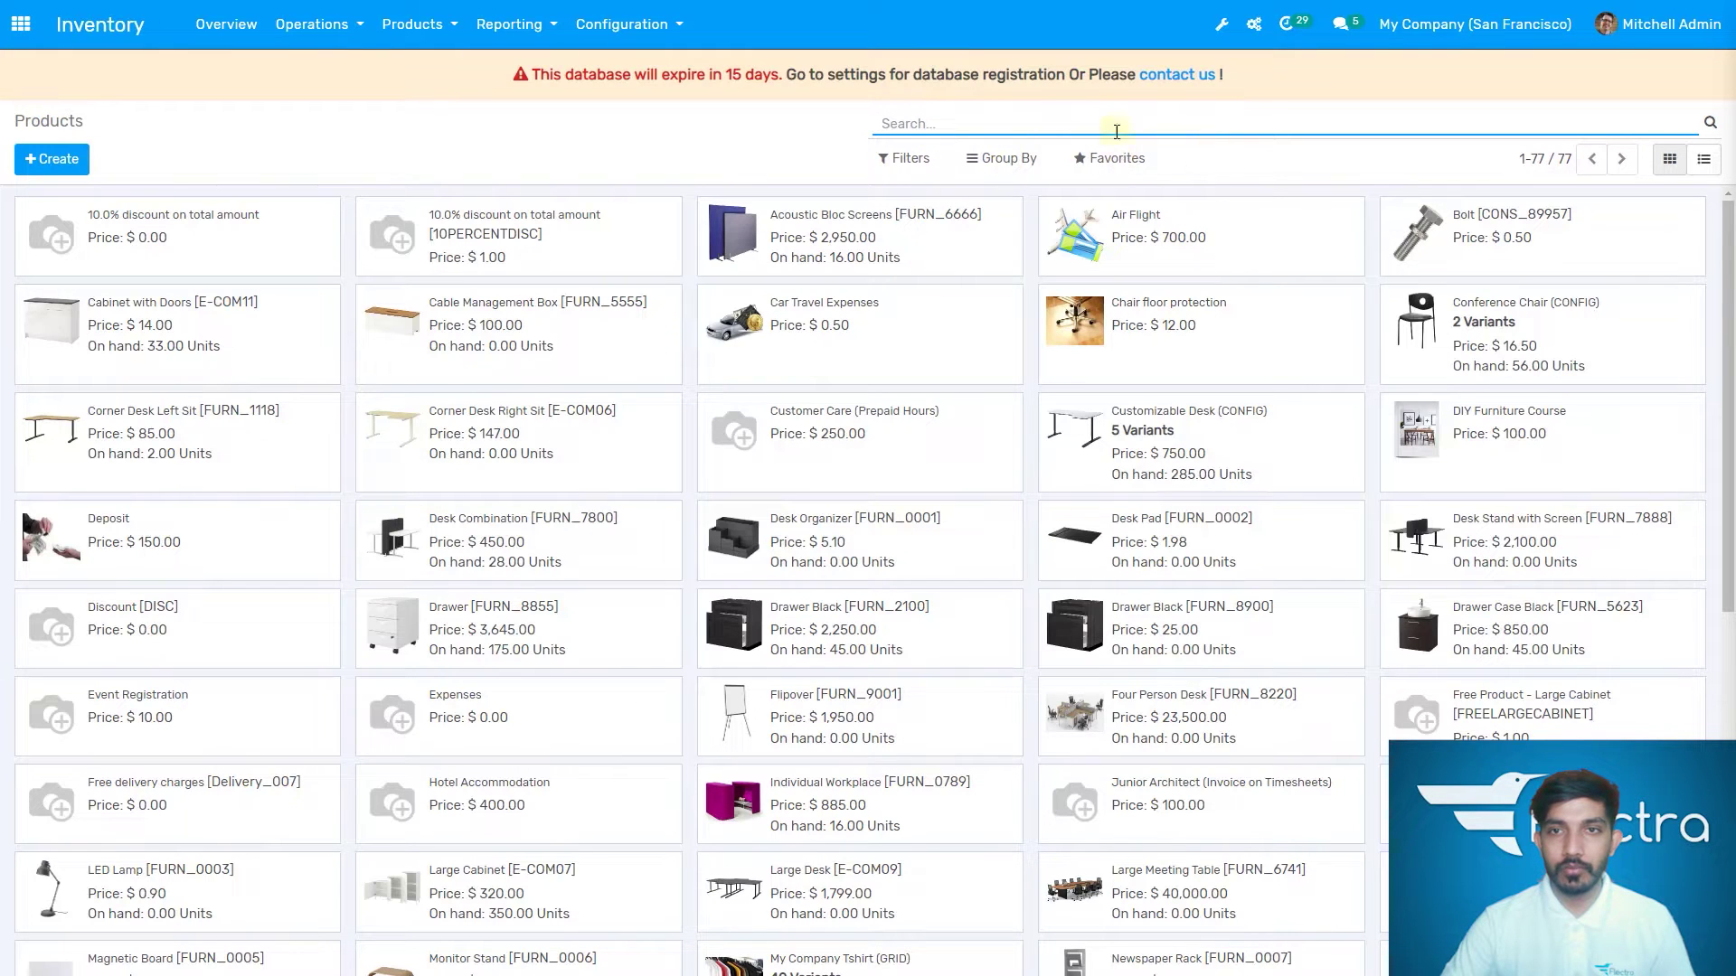
left_click(40, 176)
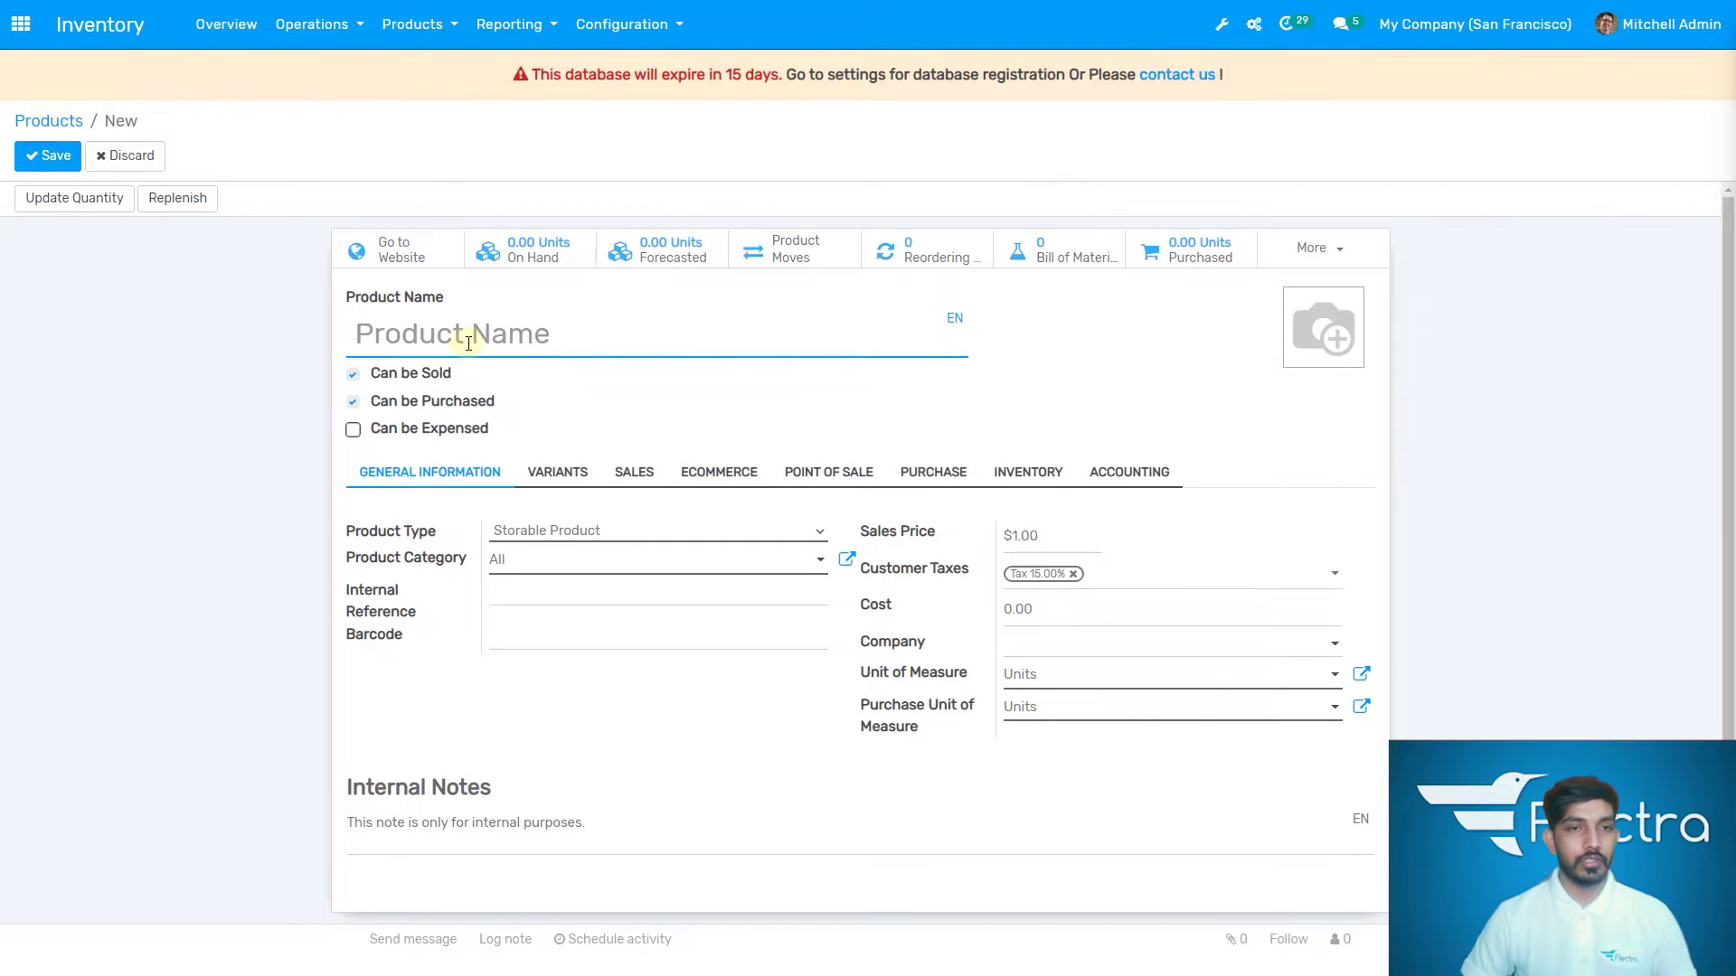
Name the new product 'pen cap'
type("pwn")
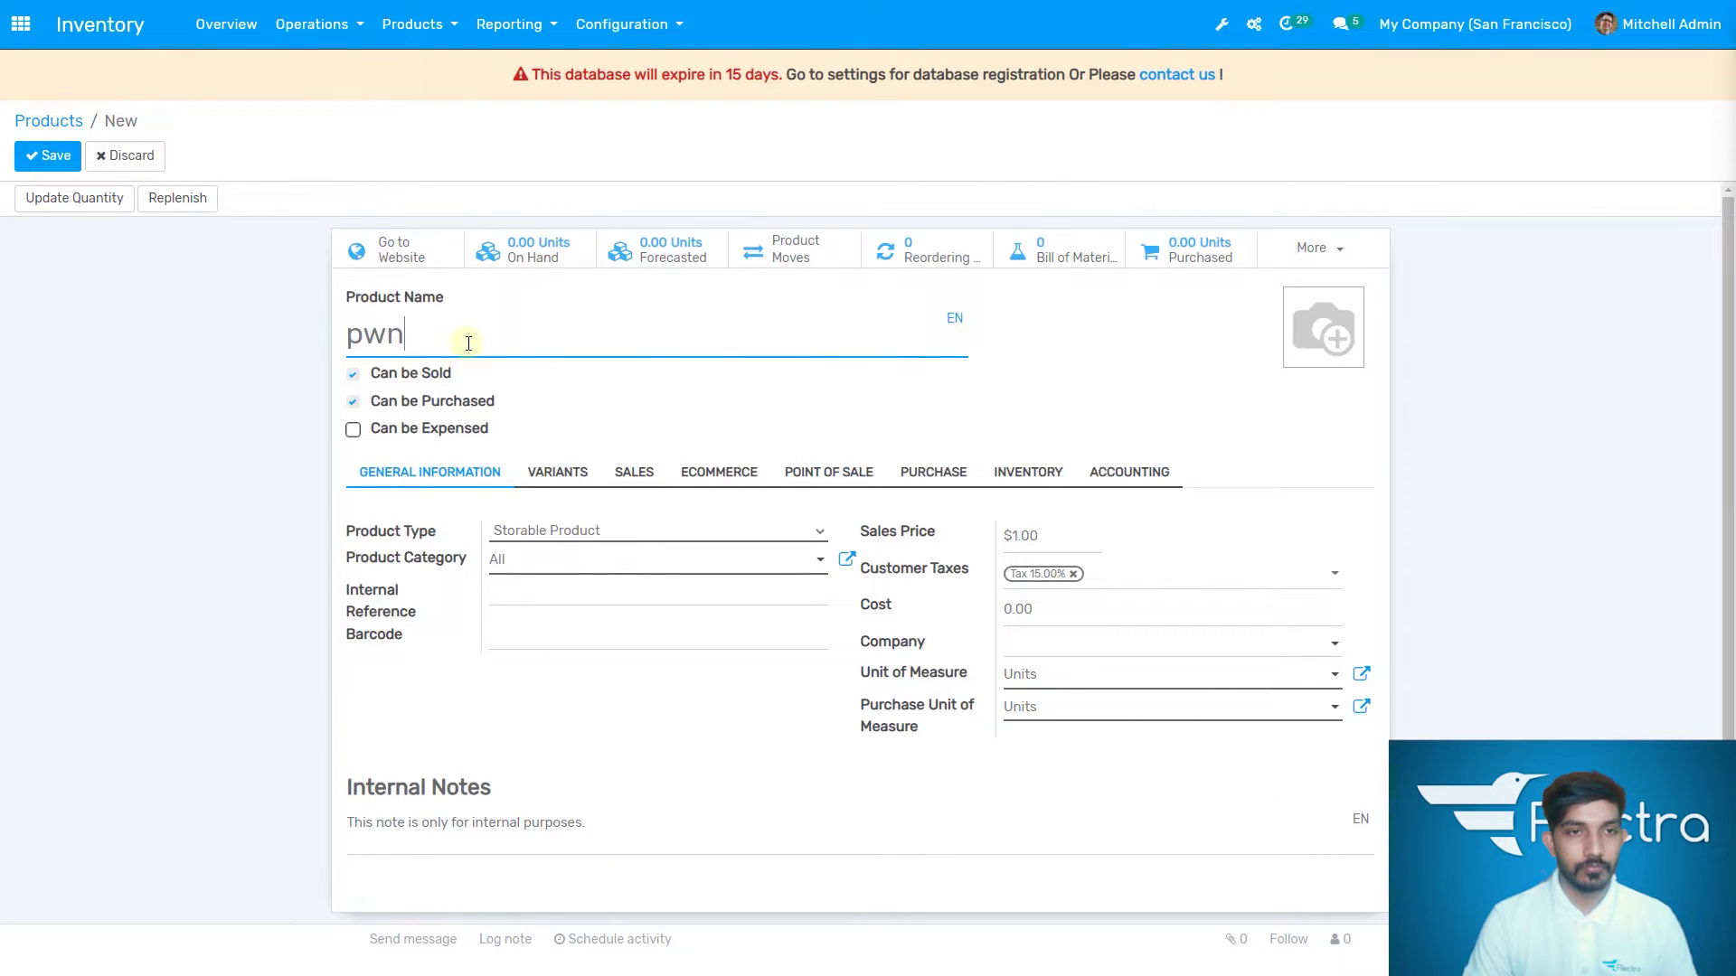
key("BackSpace")
key("BackSpace")
type("encap")
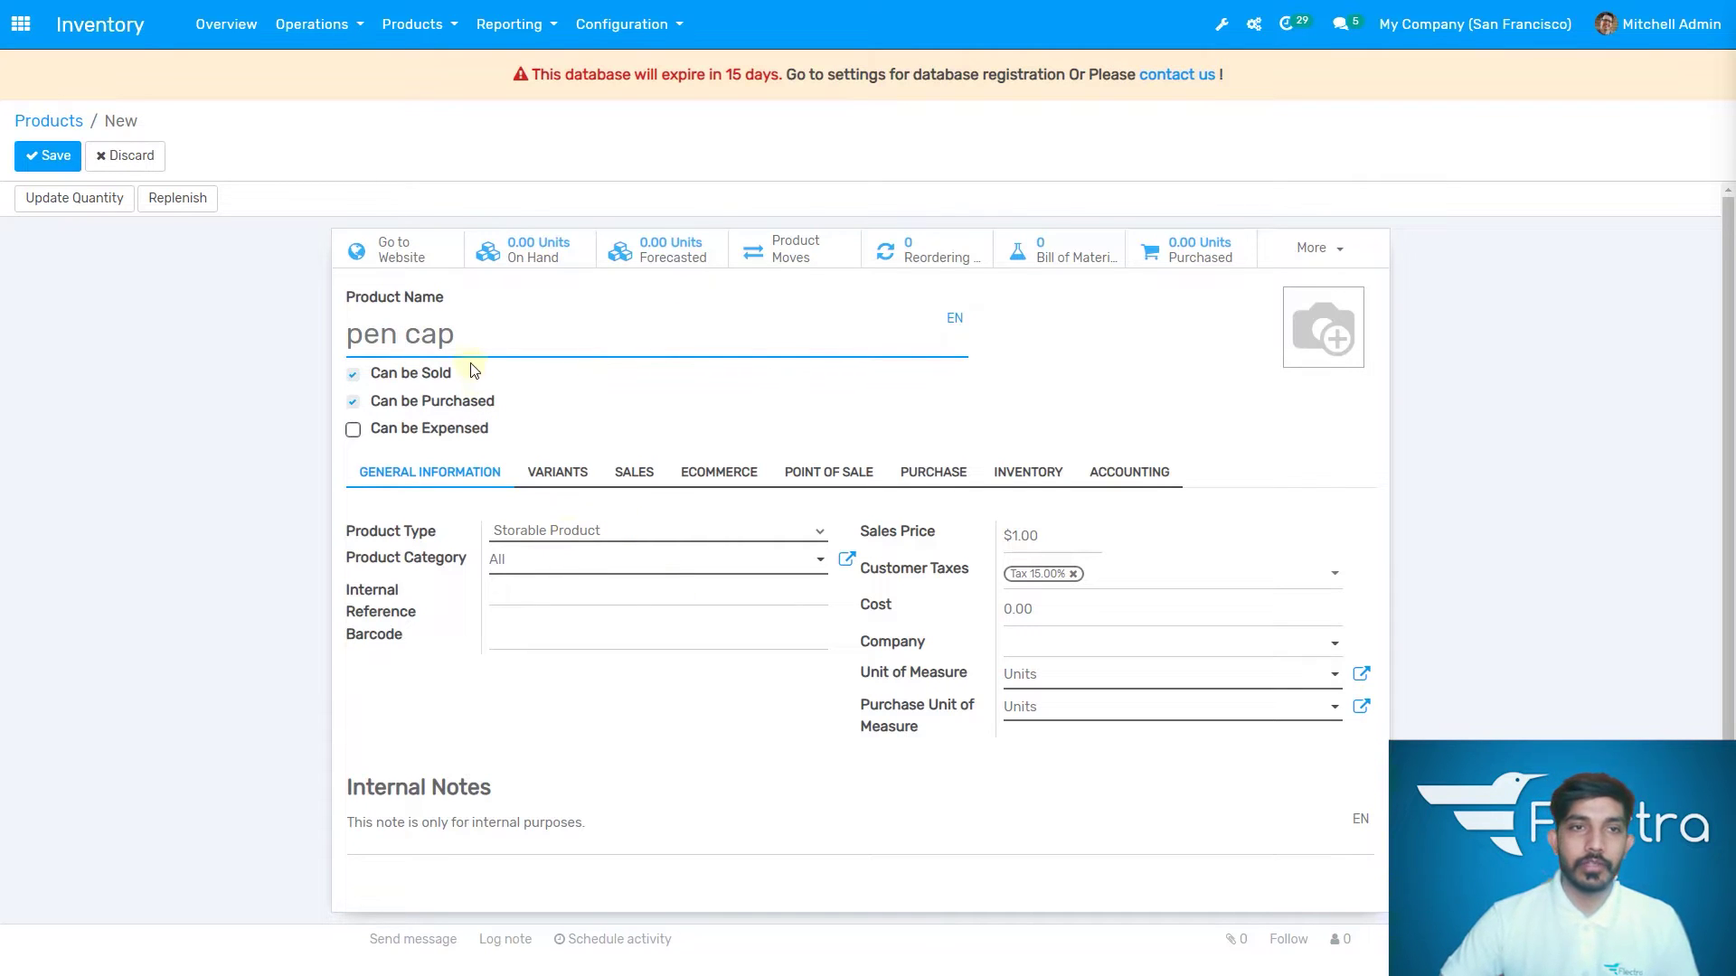
Keep it a Storable Product and set its sales price to $10.00
mouse_move(1337, 336)
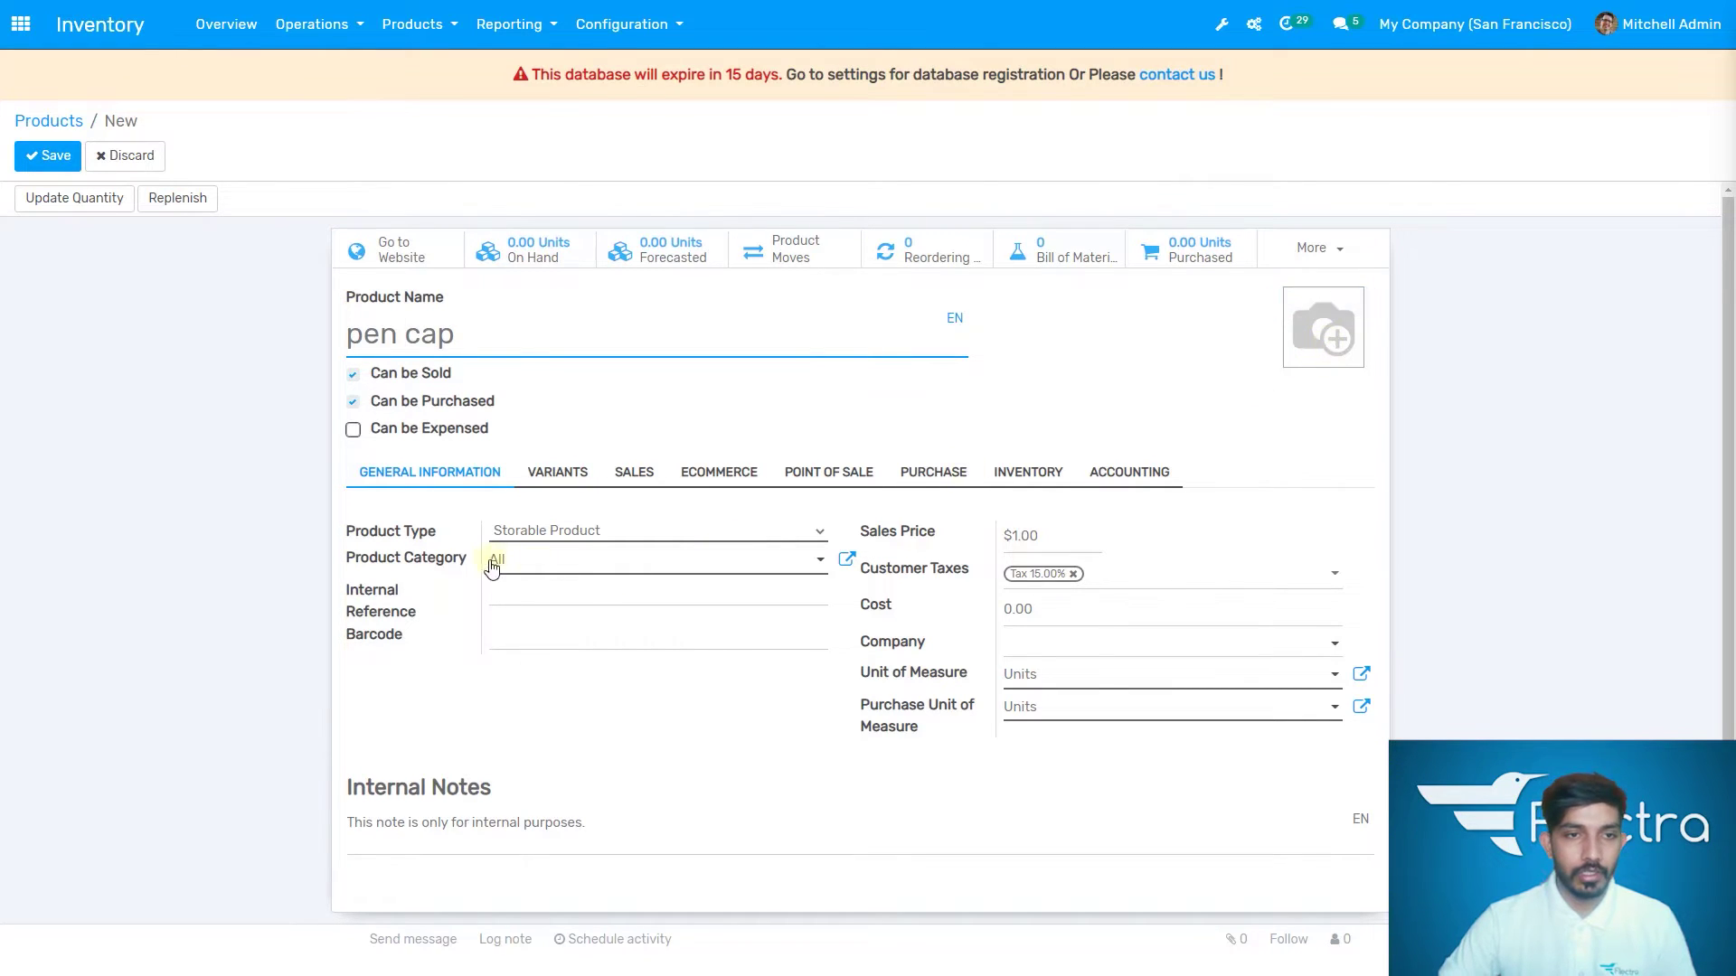
left_click(554, 535)
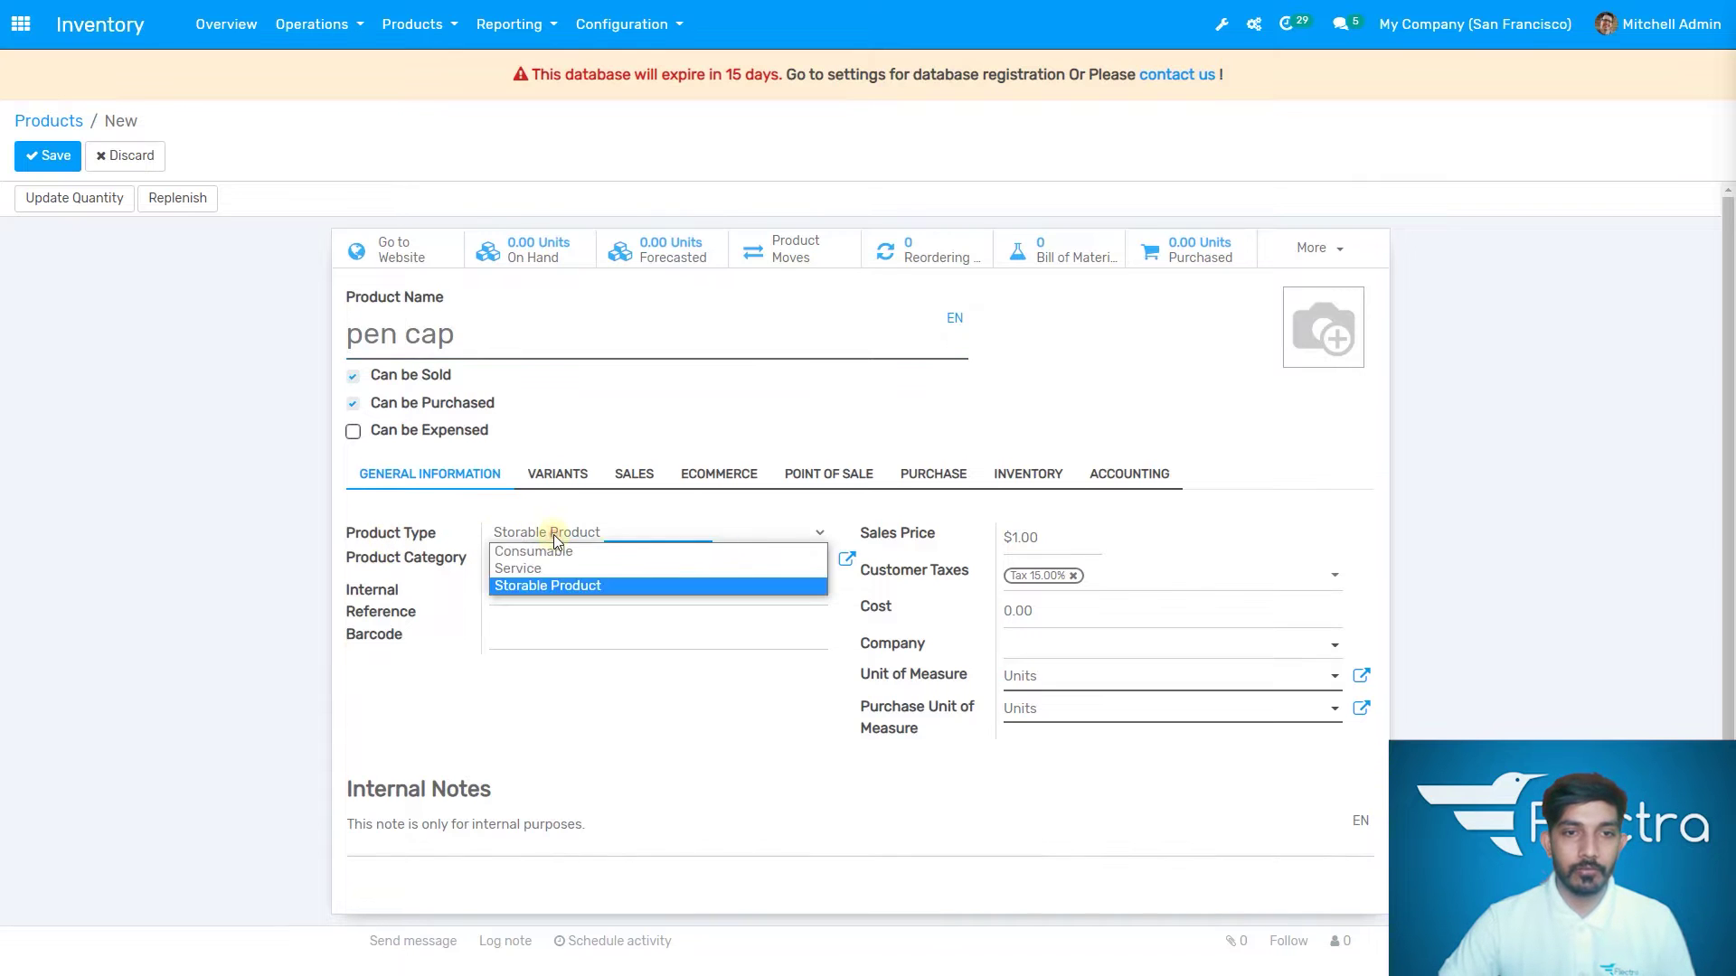
left_click(578, 584)
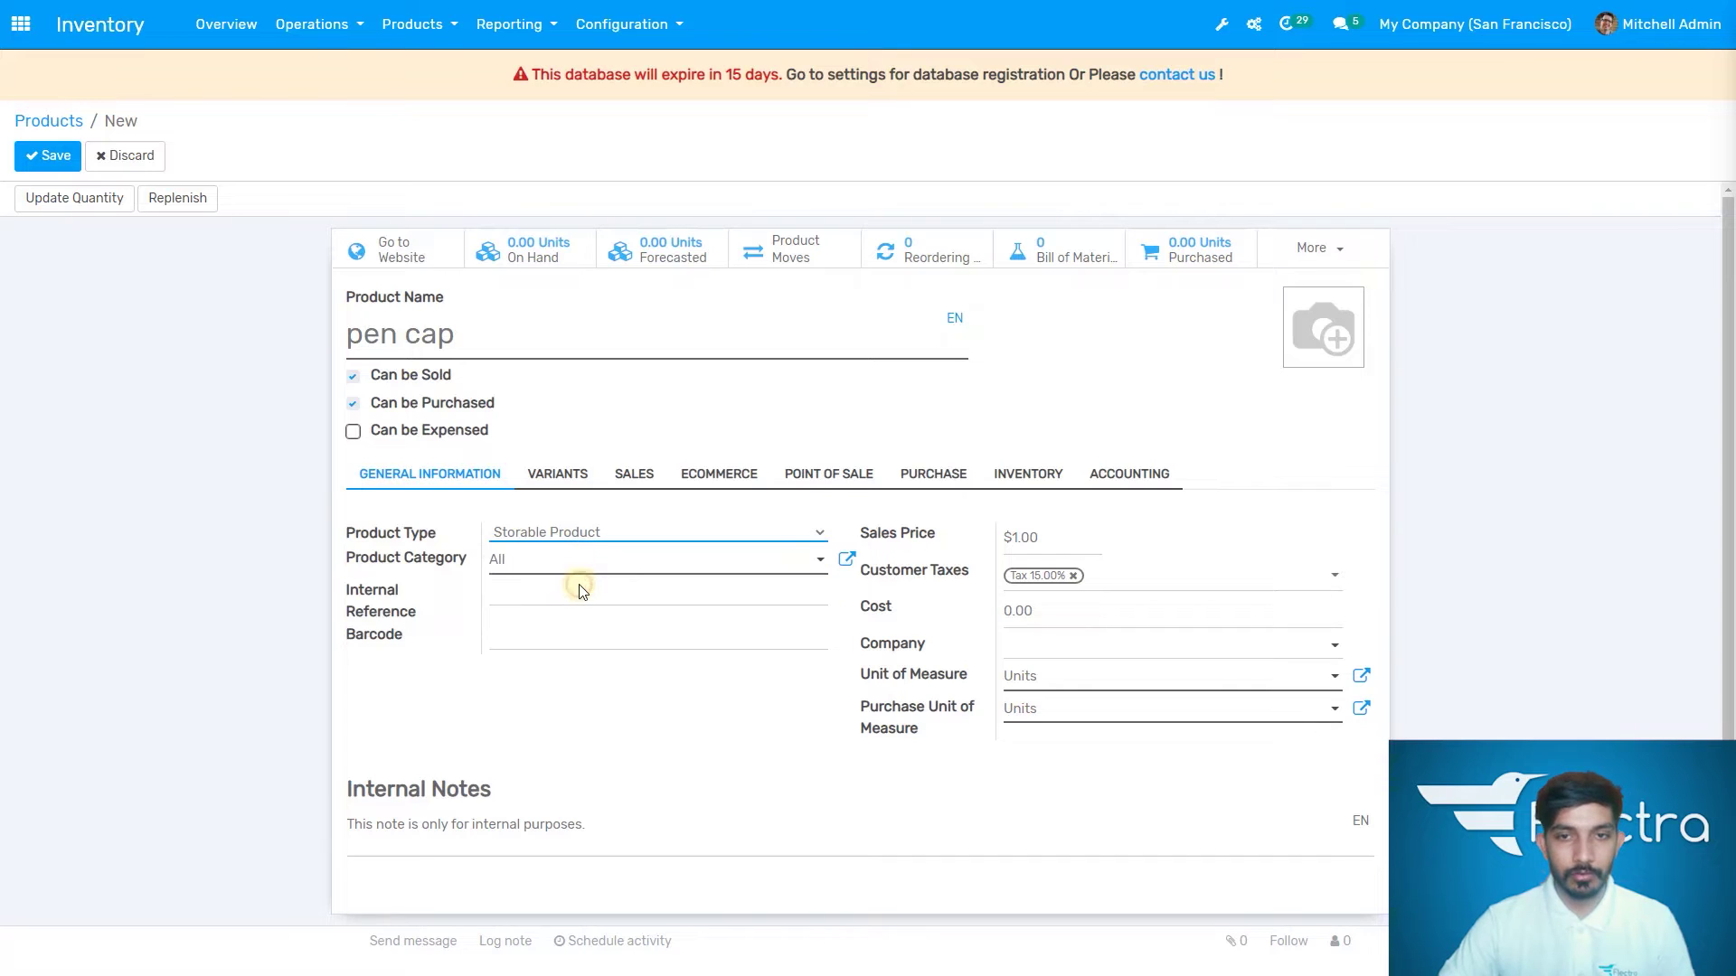
left_click(1019, 541)
key("BackSpace")
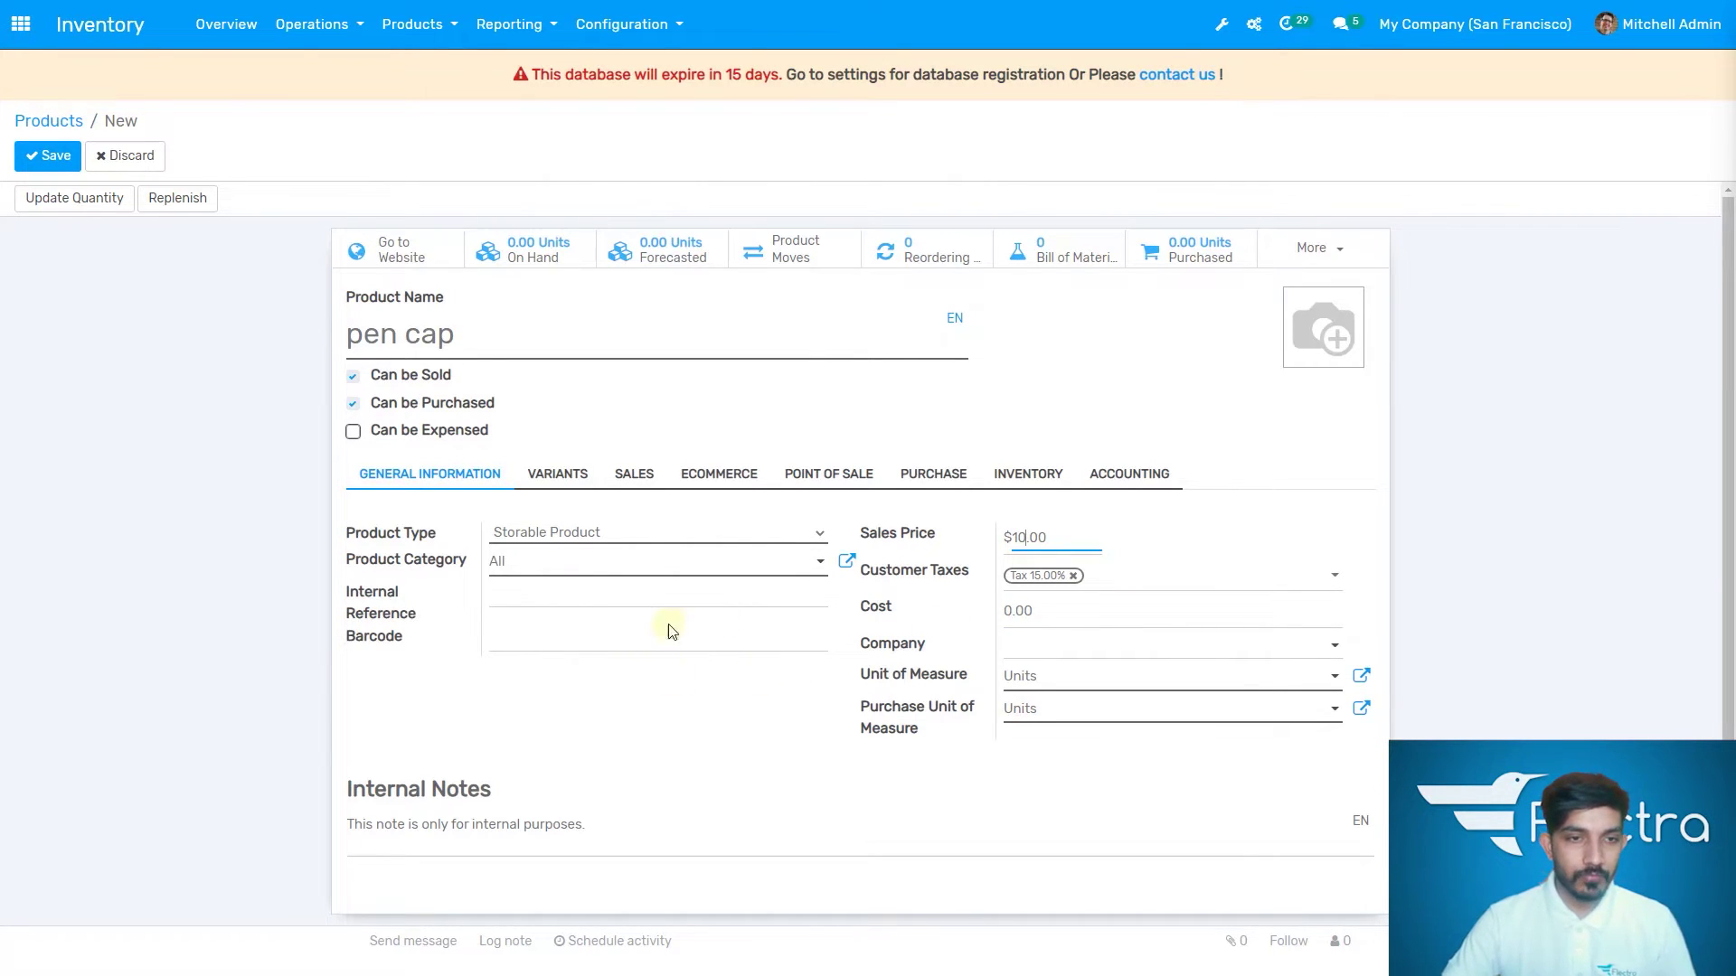
left_click(747, 701)
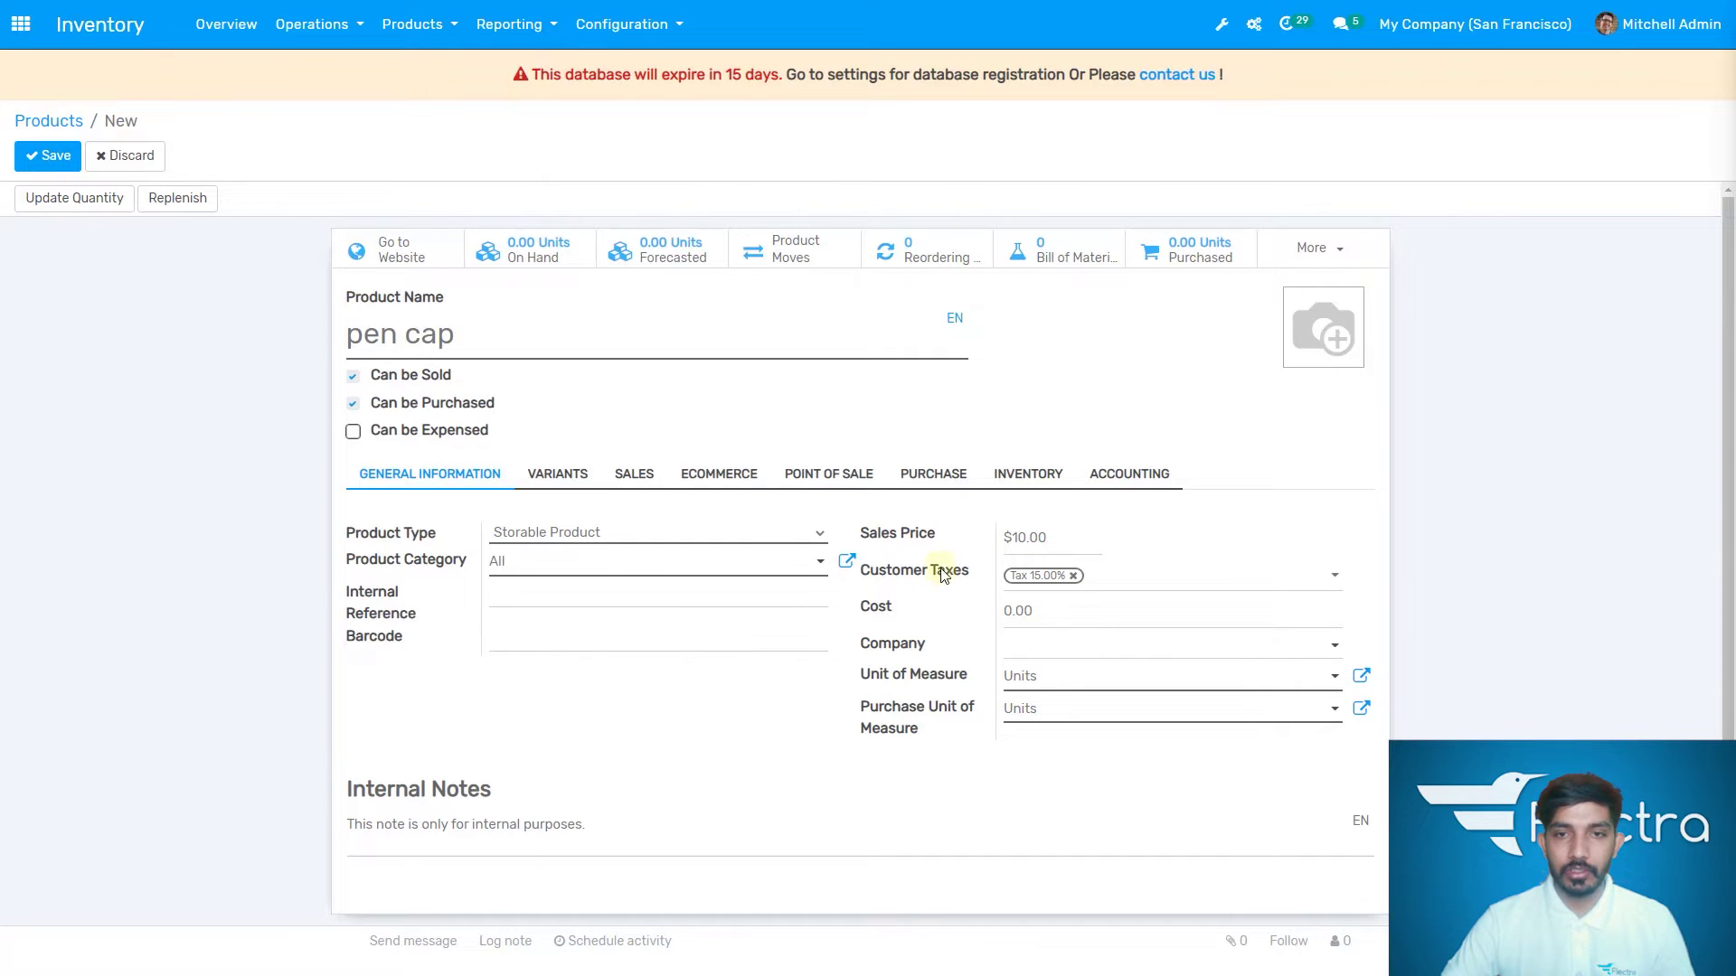
Measure pen cap in Dozens and view its Variants
left_click(1107, 690)
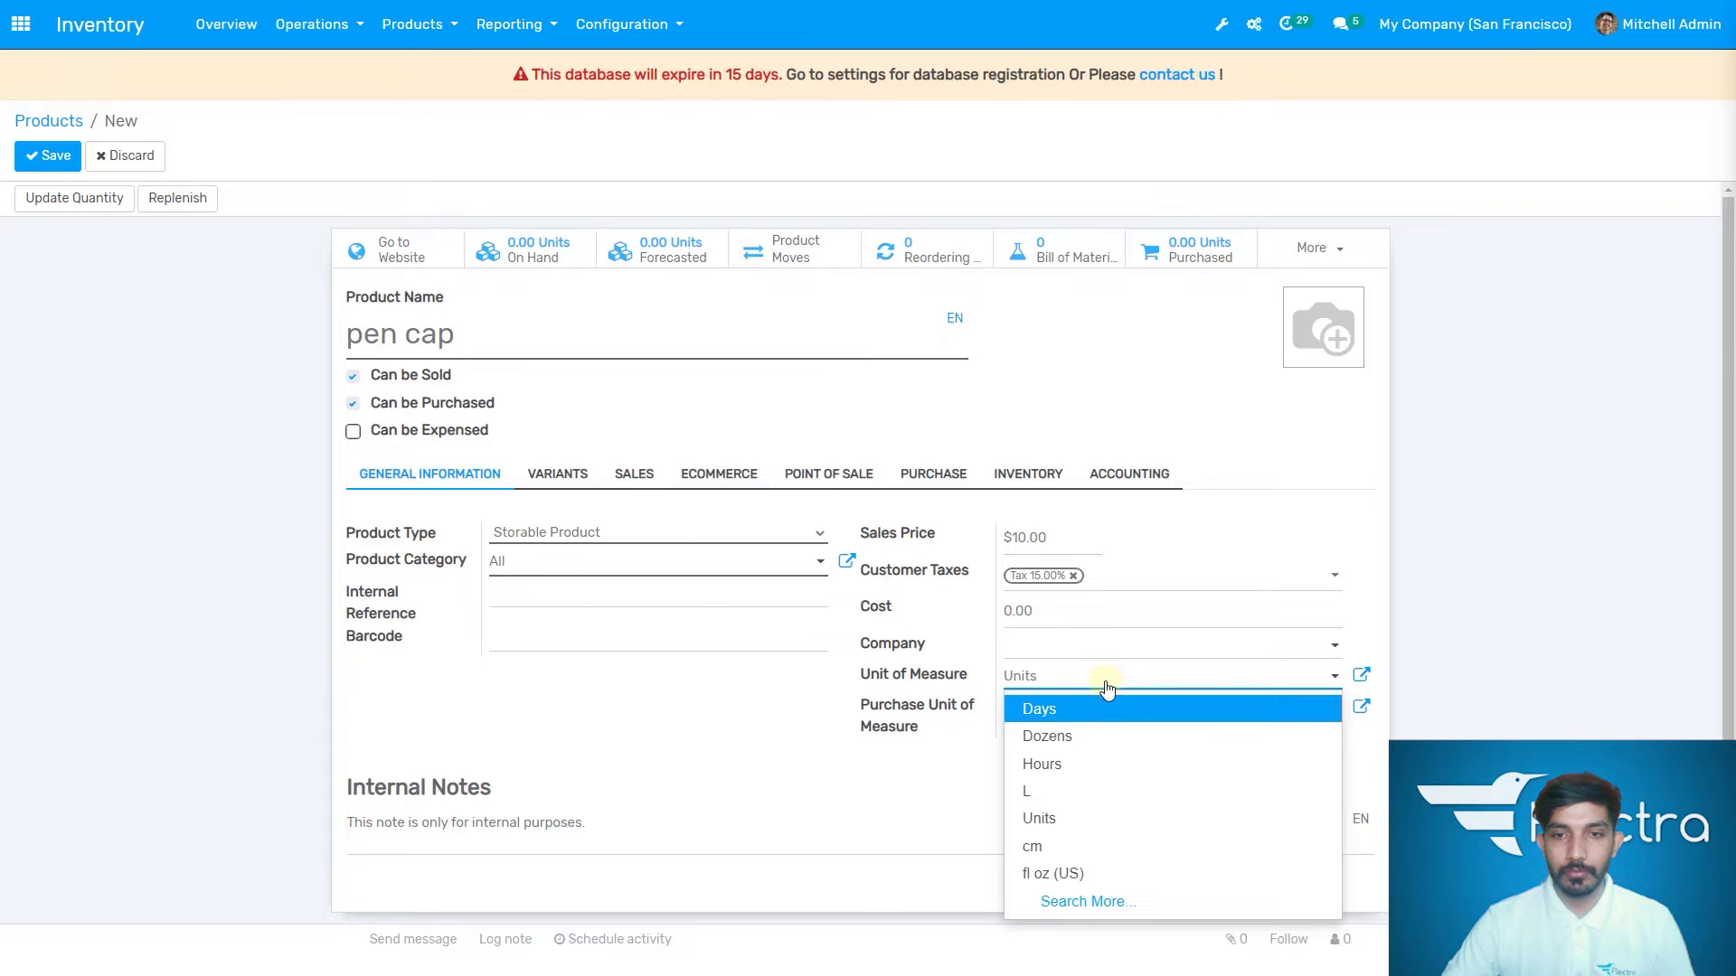
double_click(1107, 689)
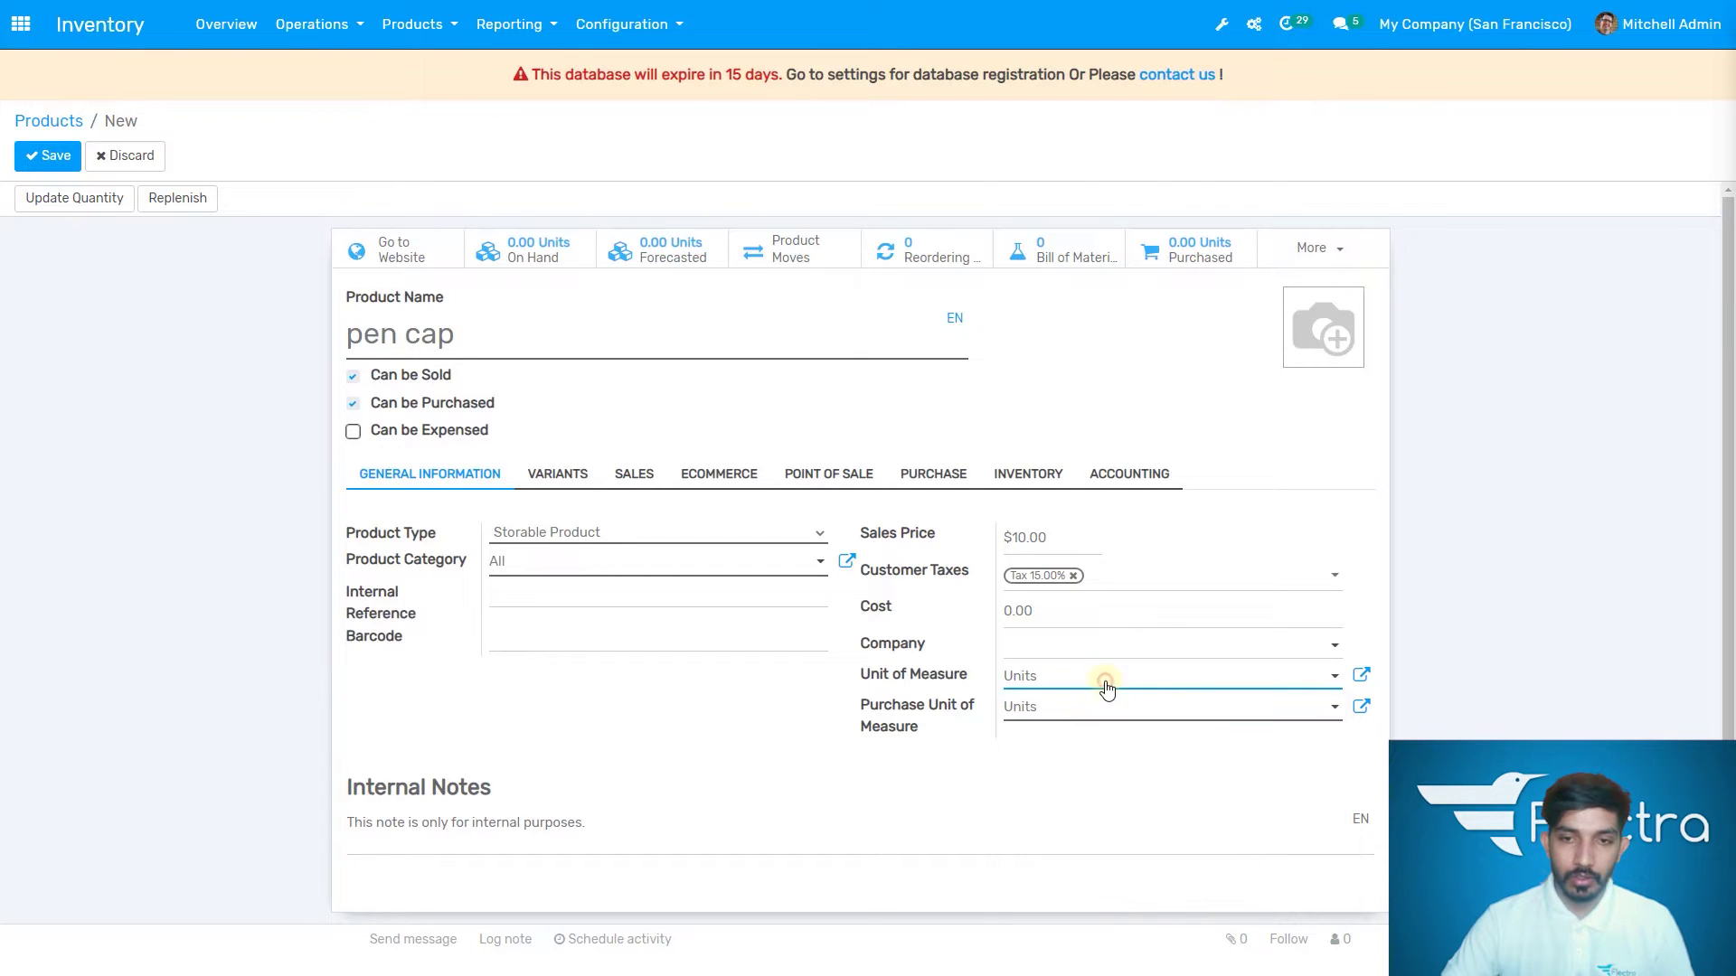
left_click(1099, 738)
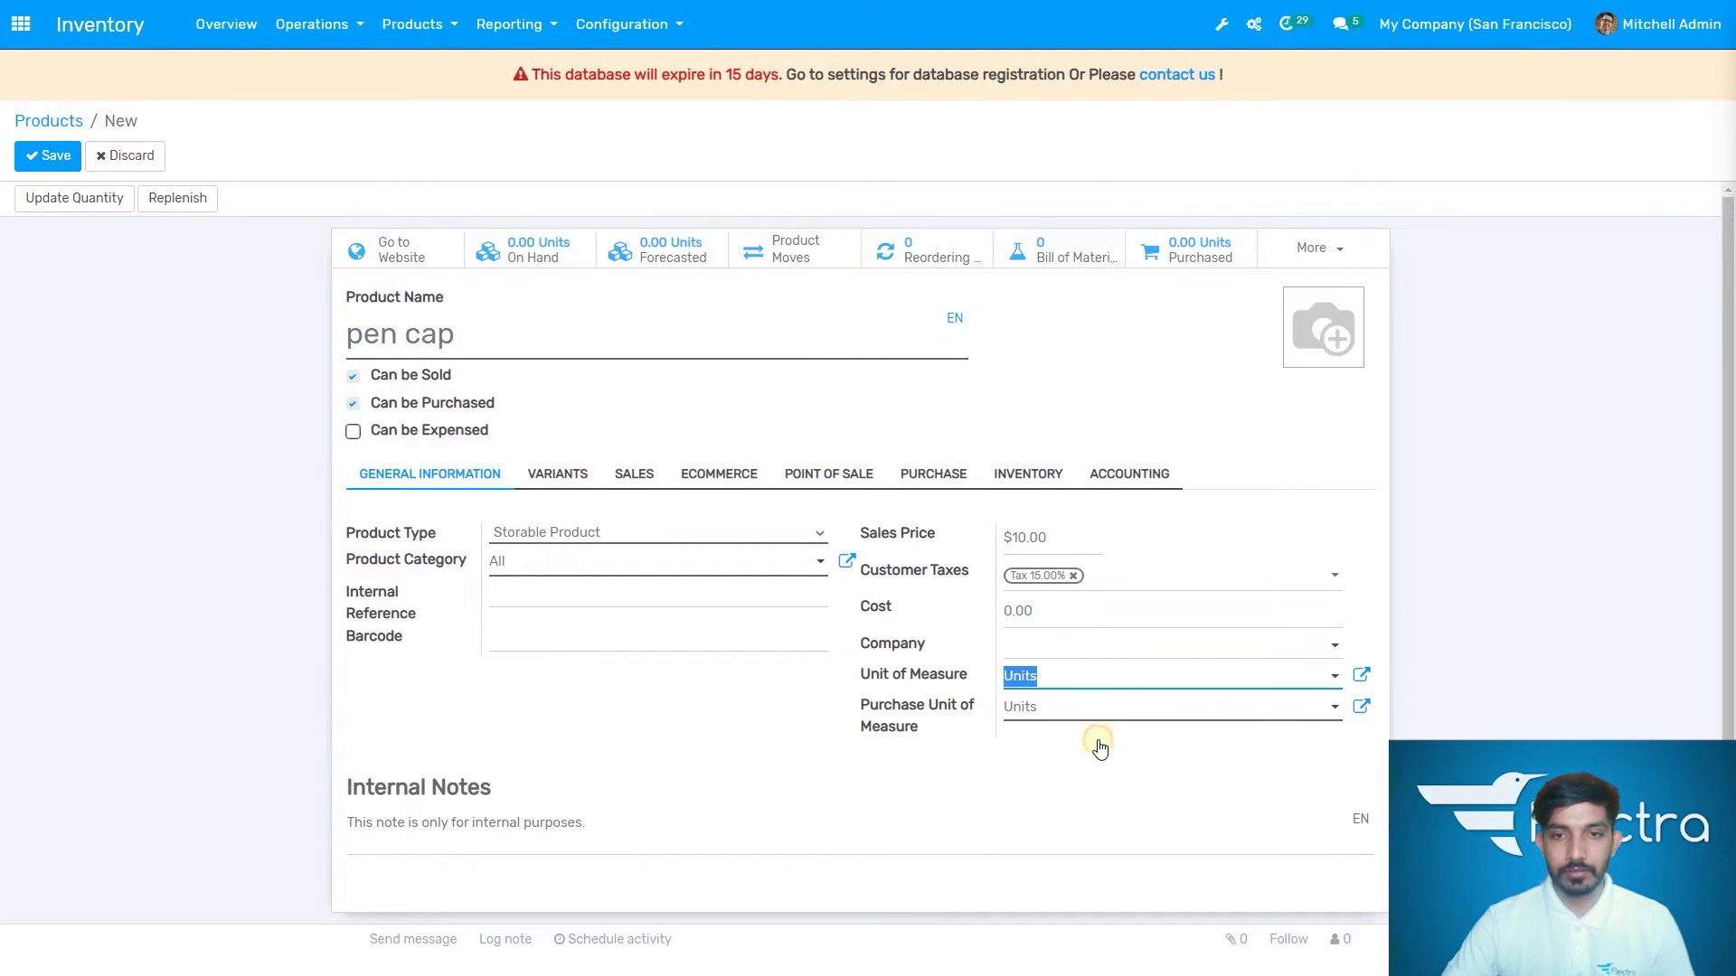
left_click(543, 477)
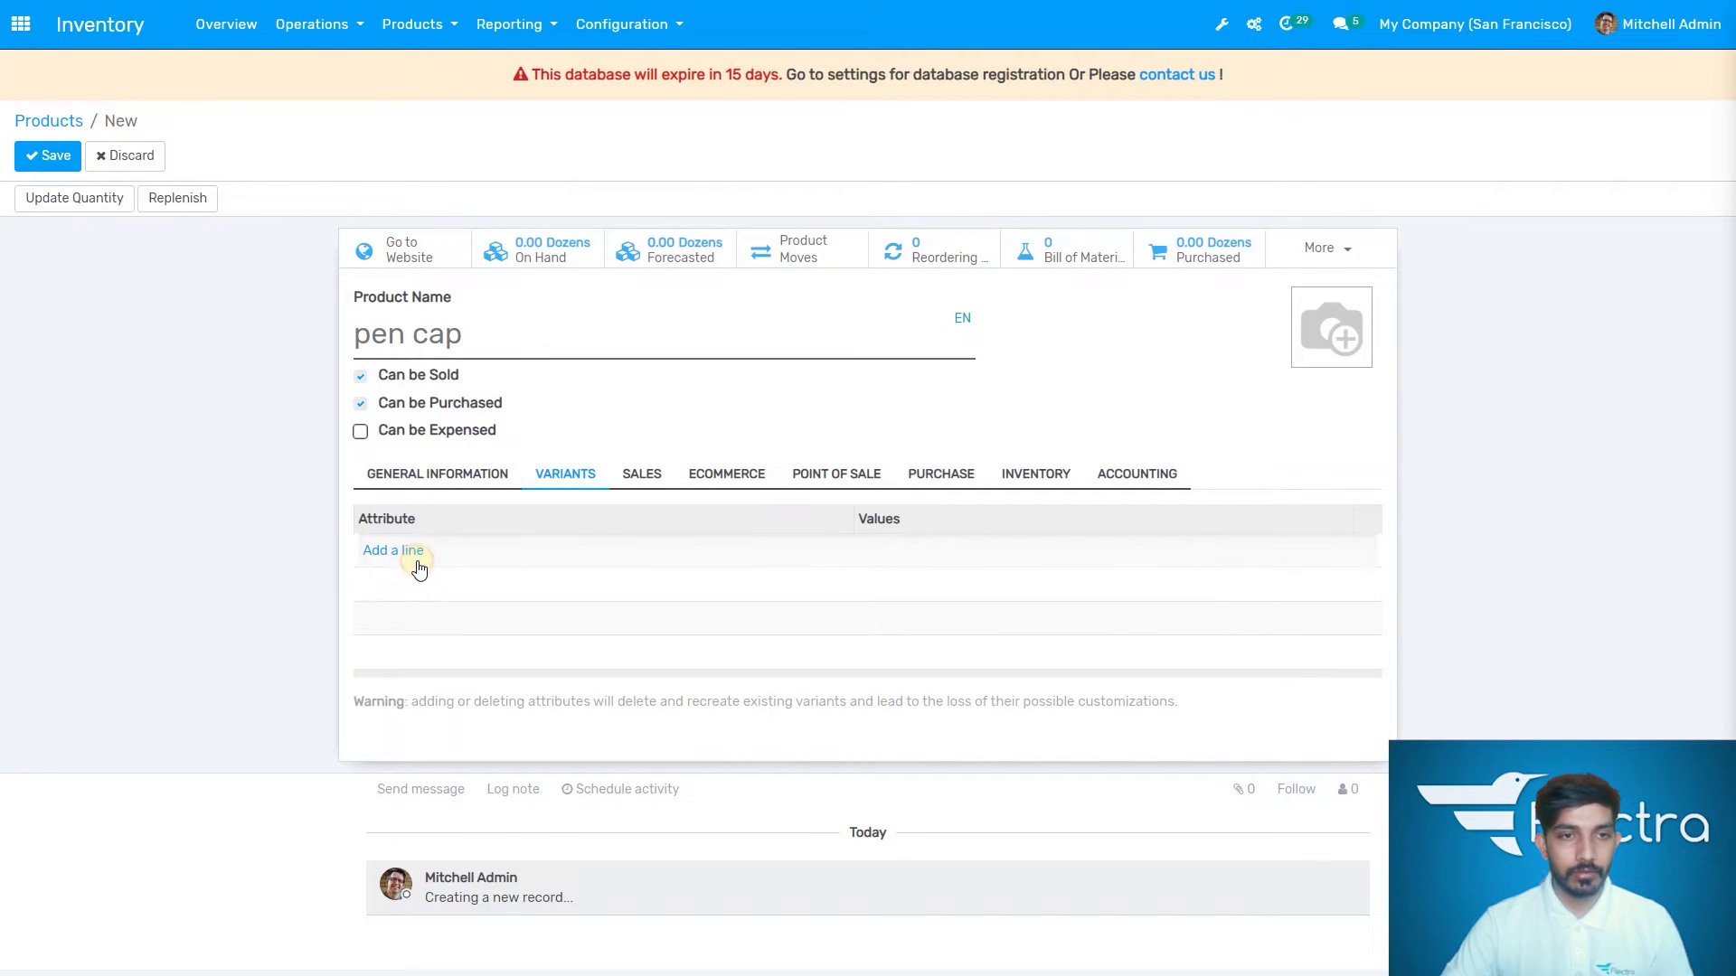
Add a Color attribute line with the value Black
left_click(414, 553)
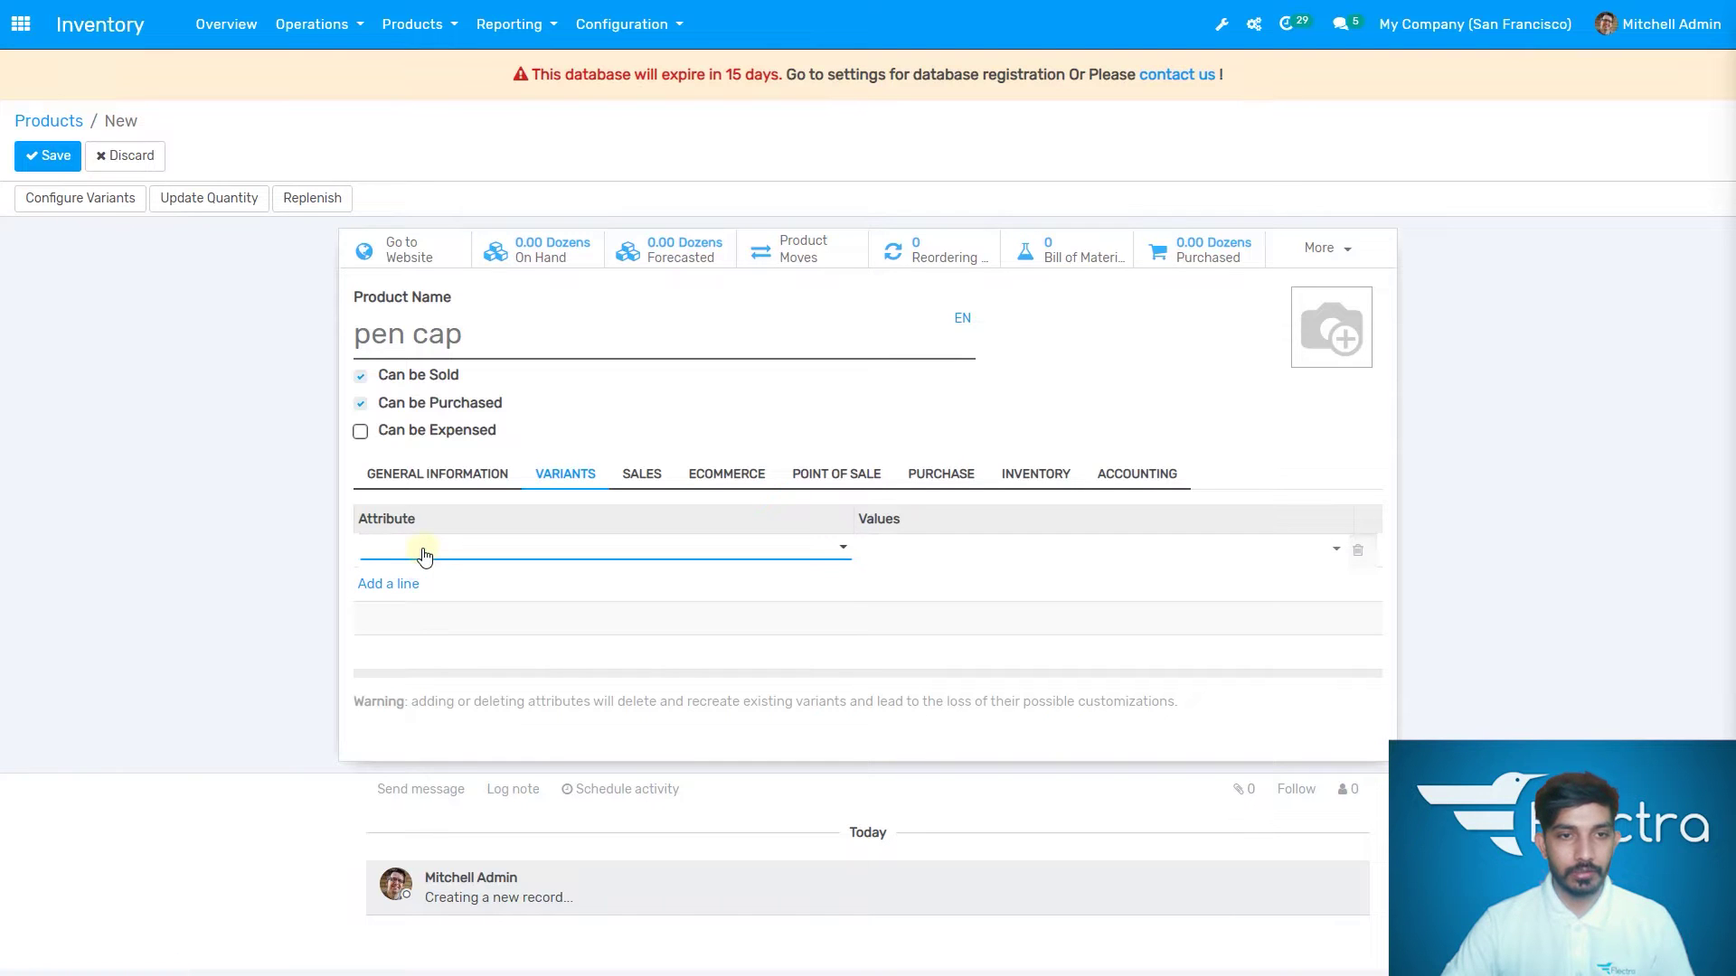
left_click(425, 550)
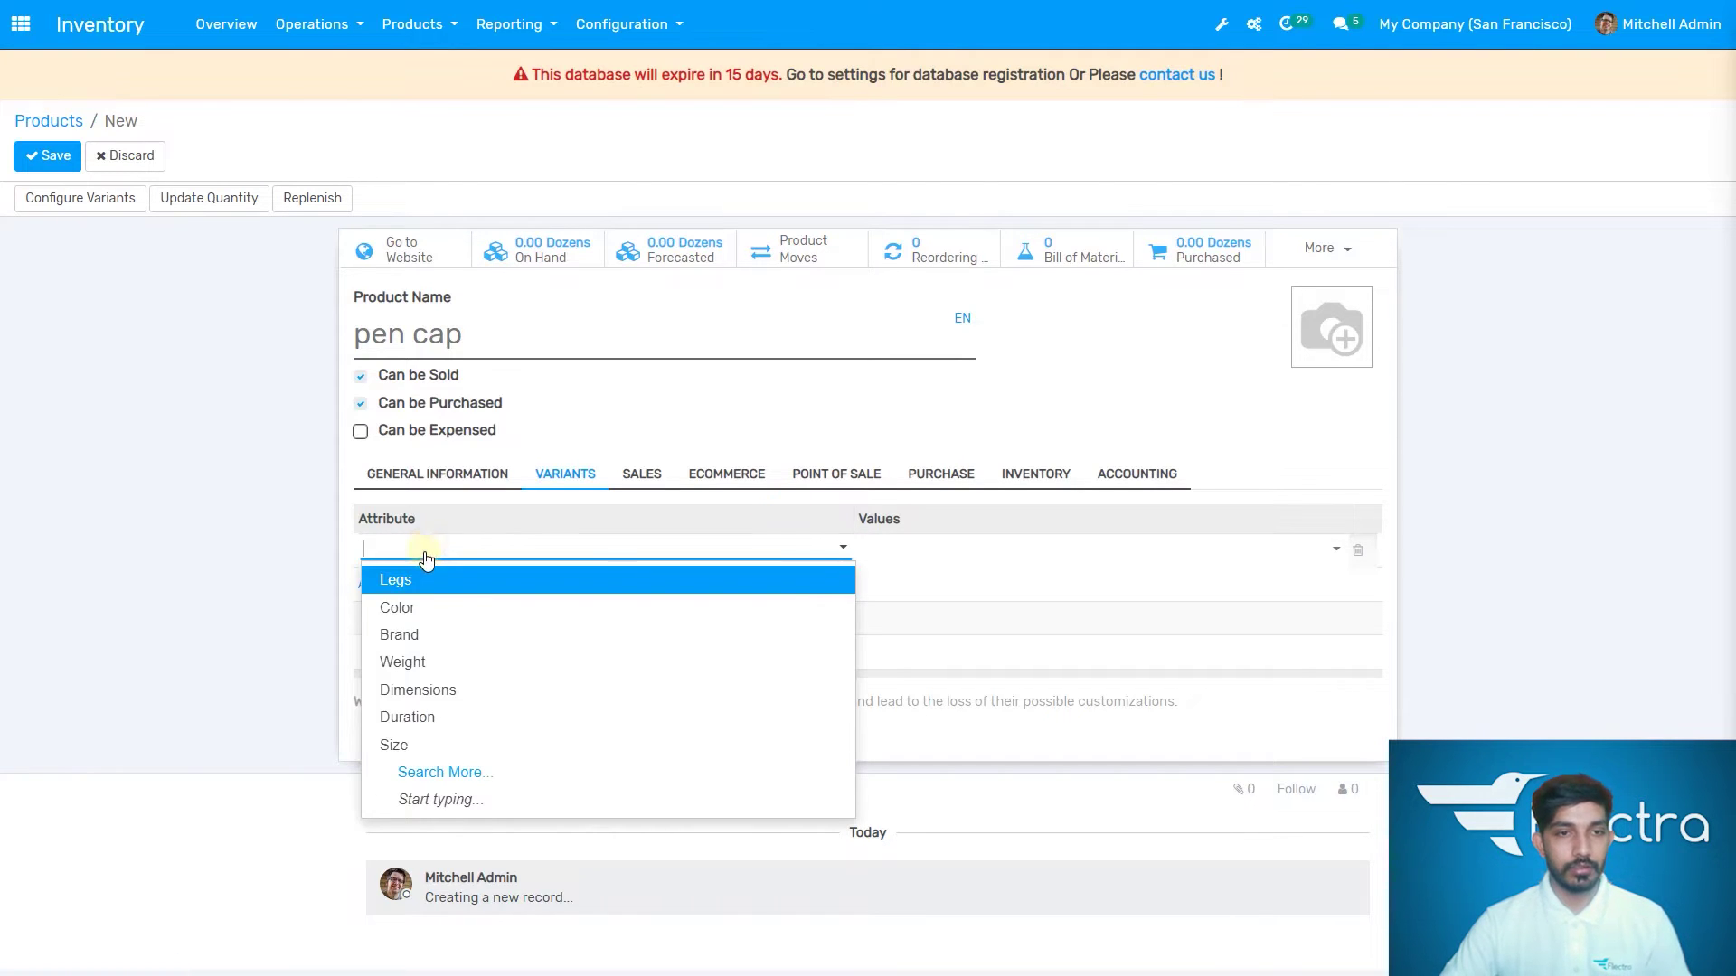
left_click(442, 604)
left_click(1006, 559)
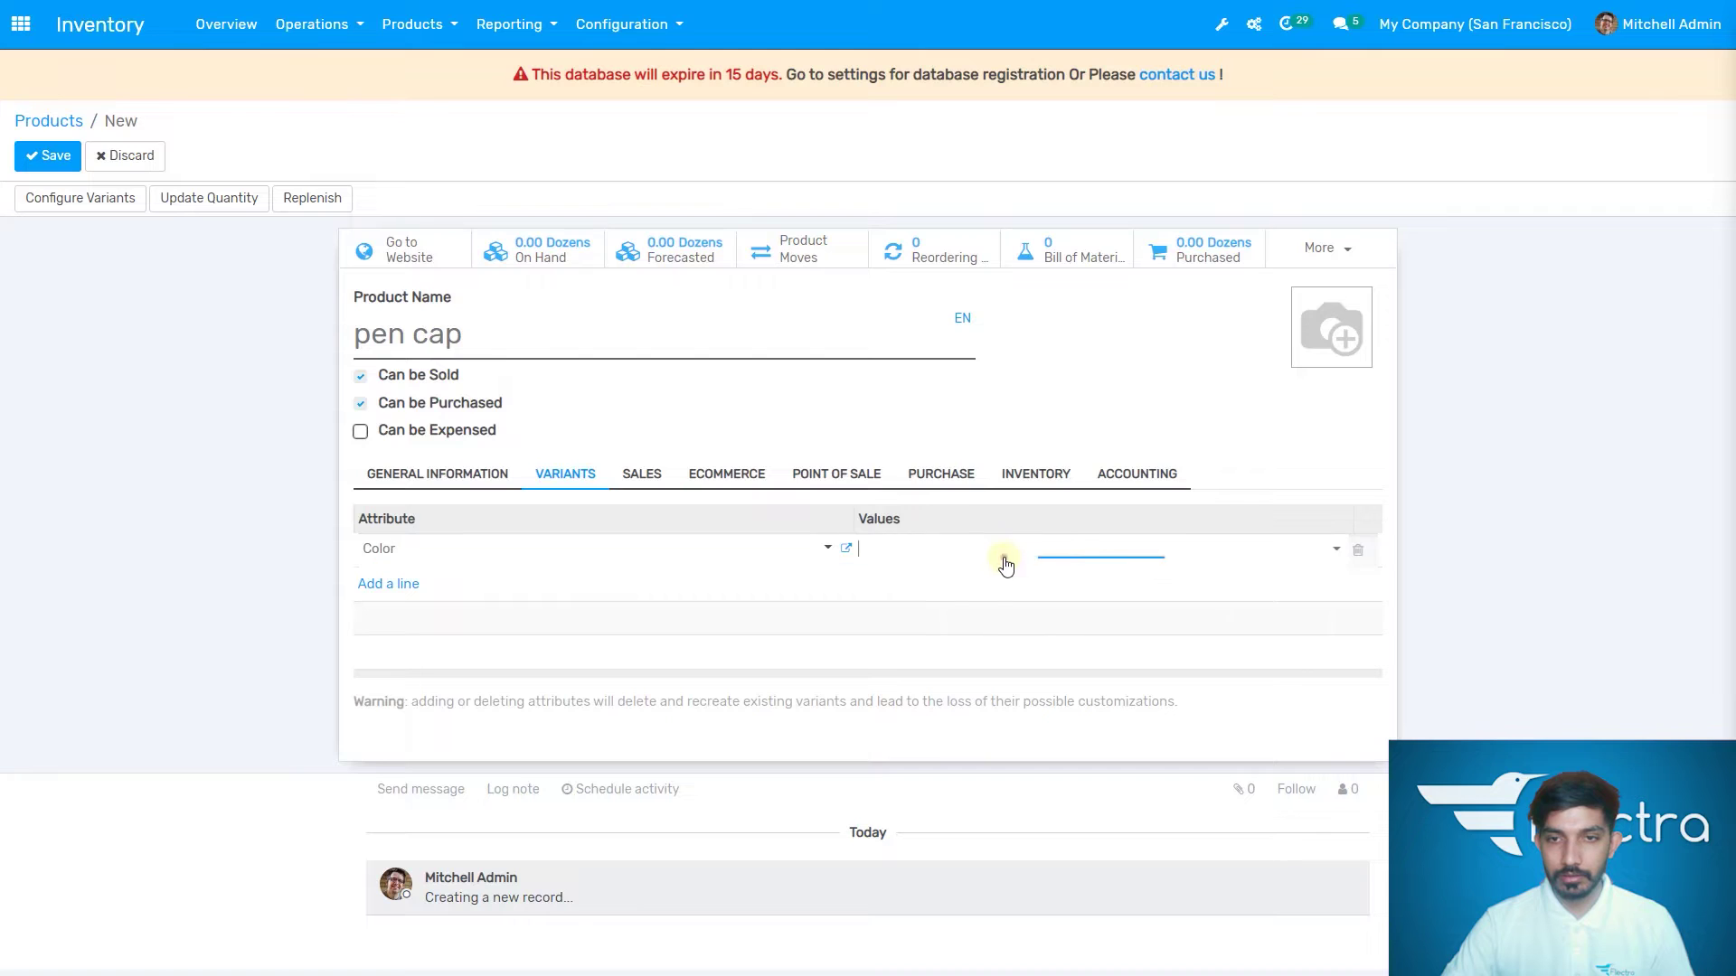
left_click(949, 605)
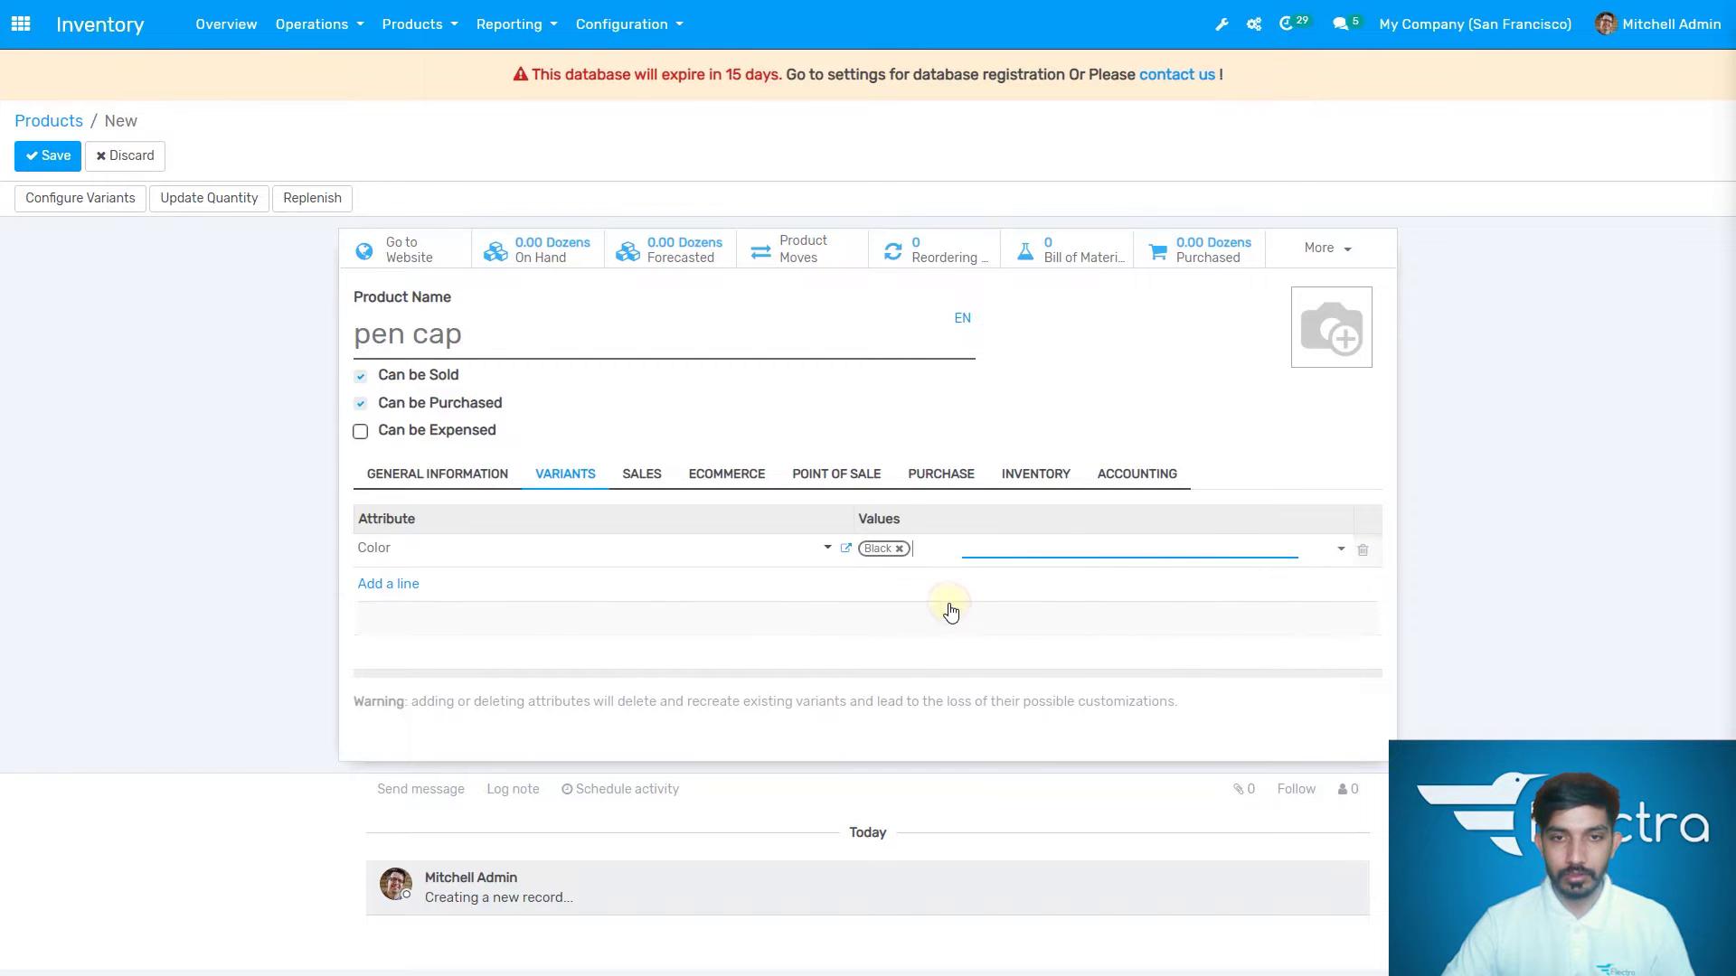
left_click(458, 560)
left_click(480, 609)
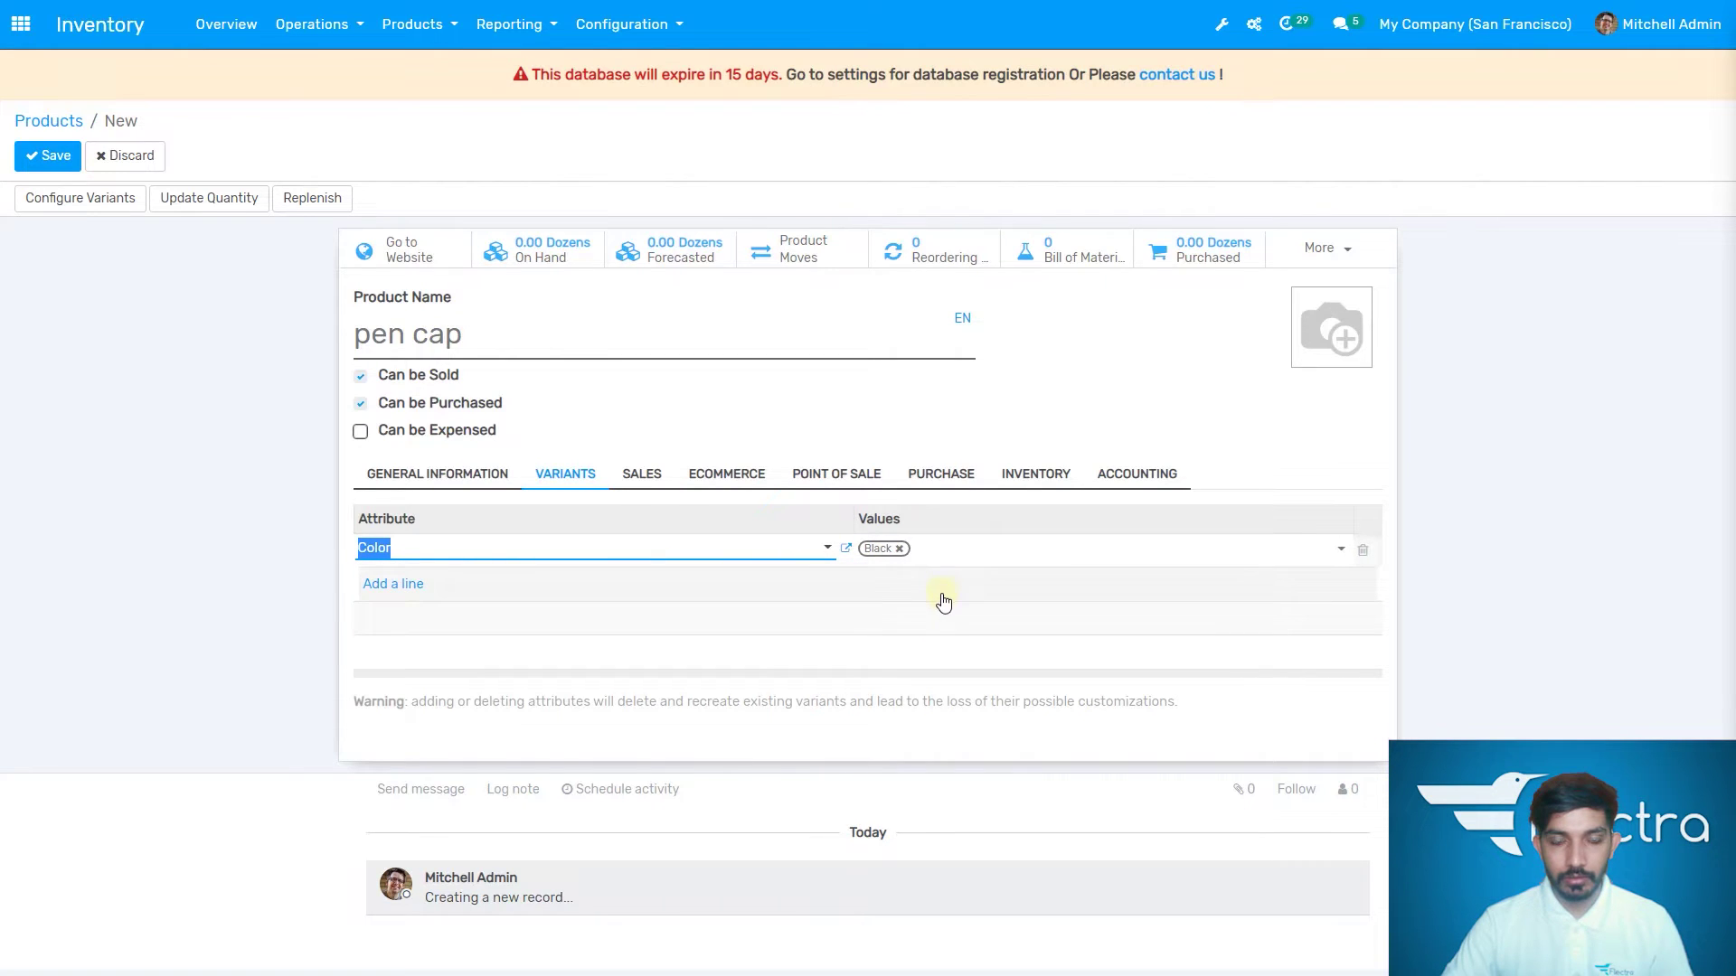
Add a second Color attribute line with the value White
left_click(394, 586)
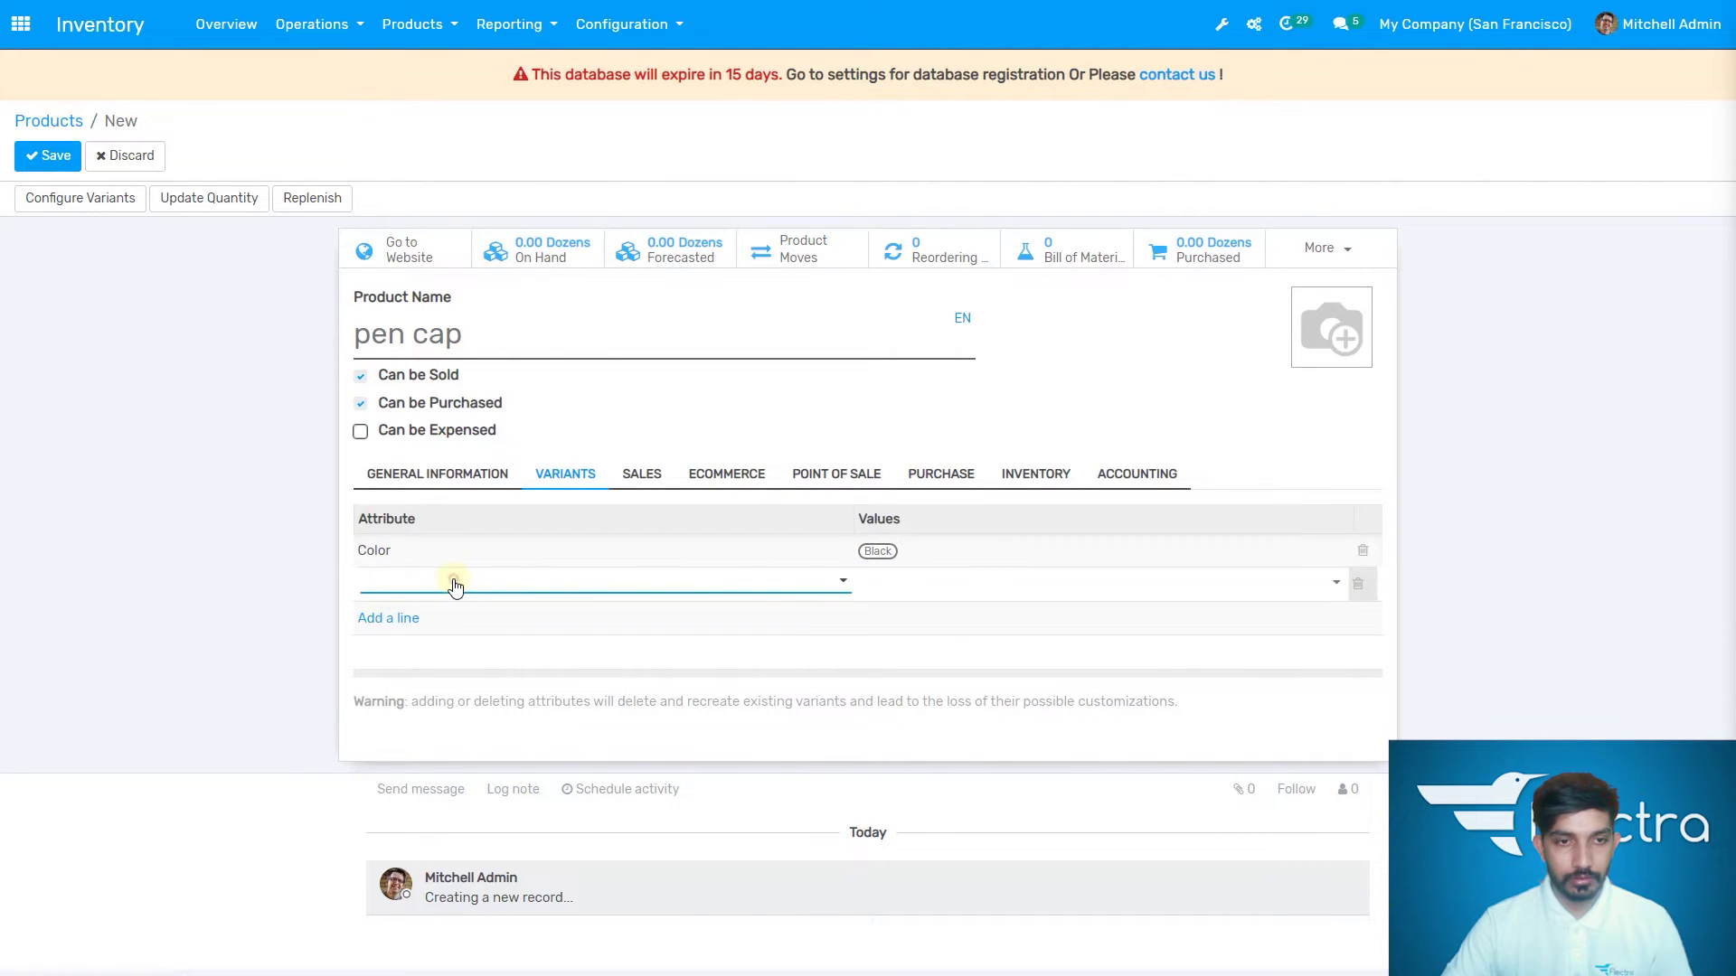
left_click(455, 585)
left_click(472, 665)
left_click(553, 588)
left_click(480, 652)
left_click(975, 586)
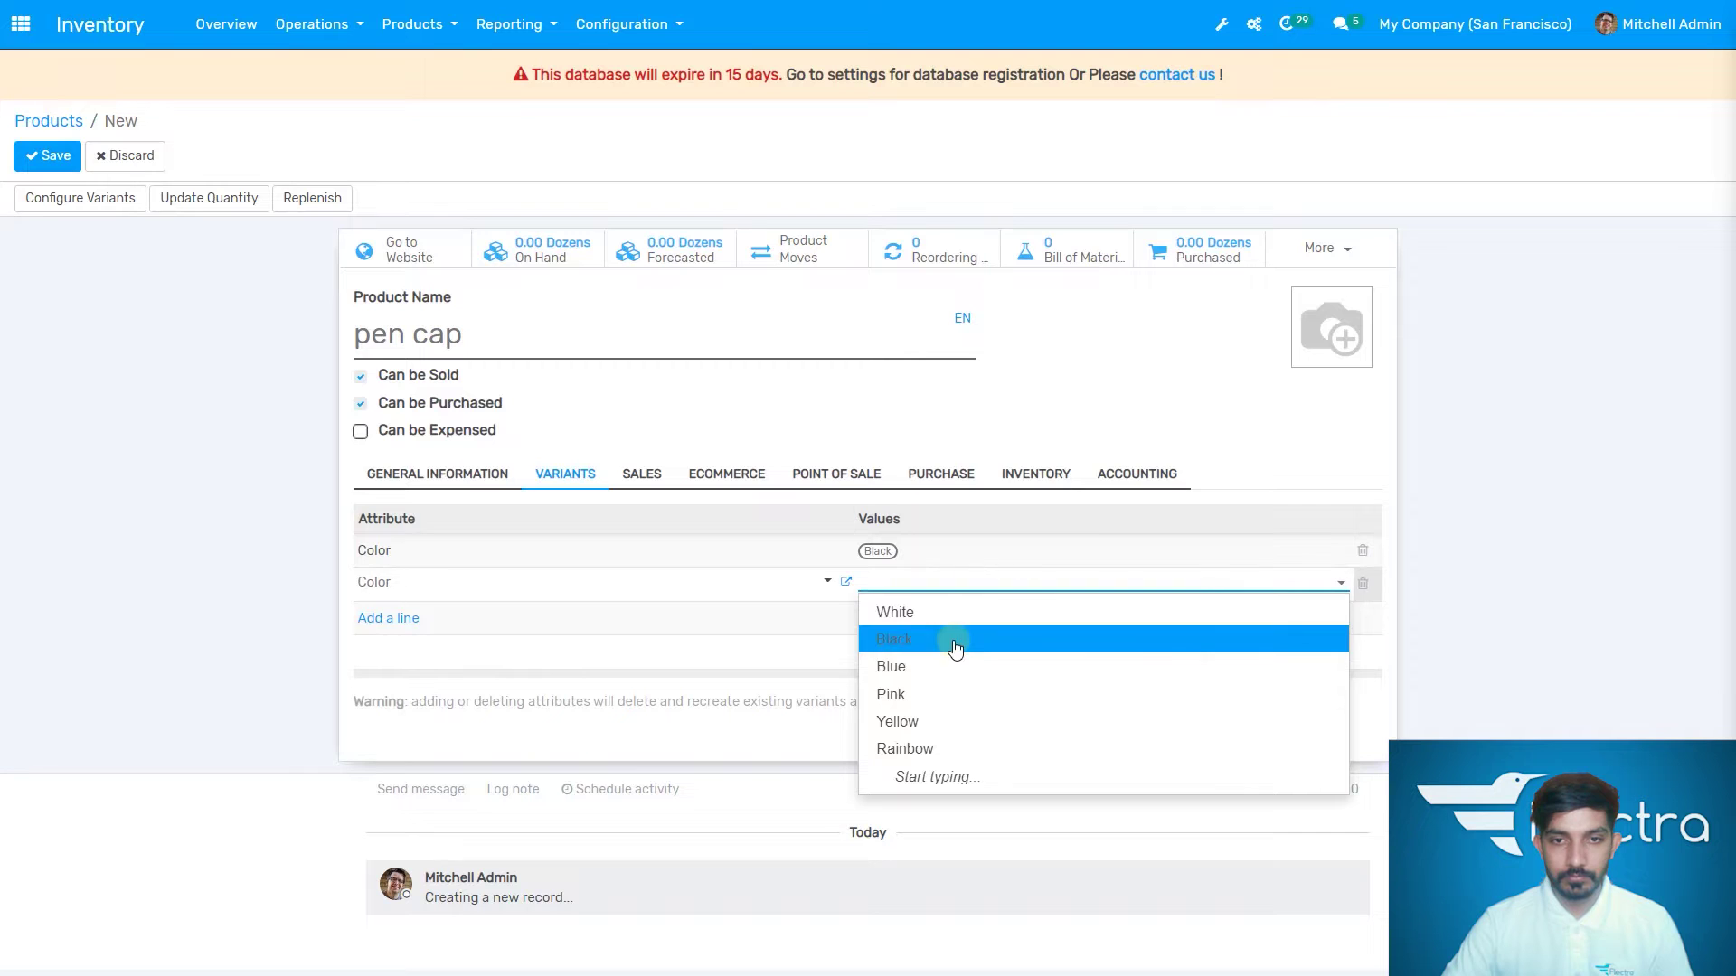
left_click(947, 613)
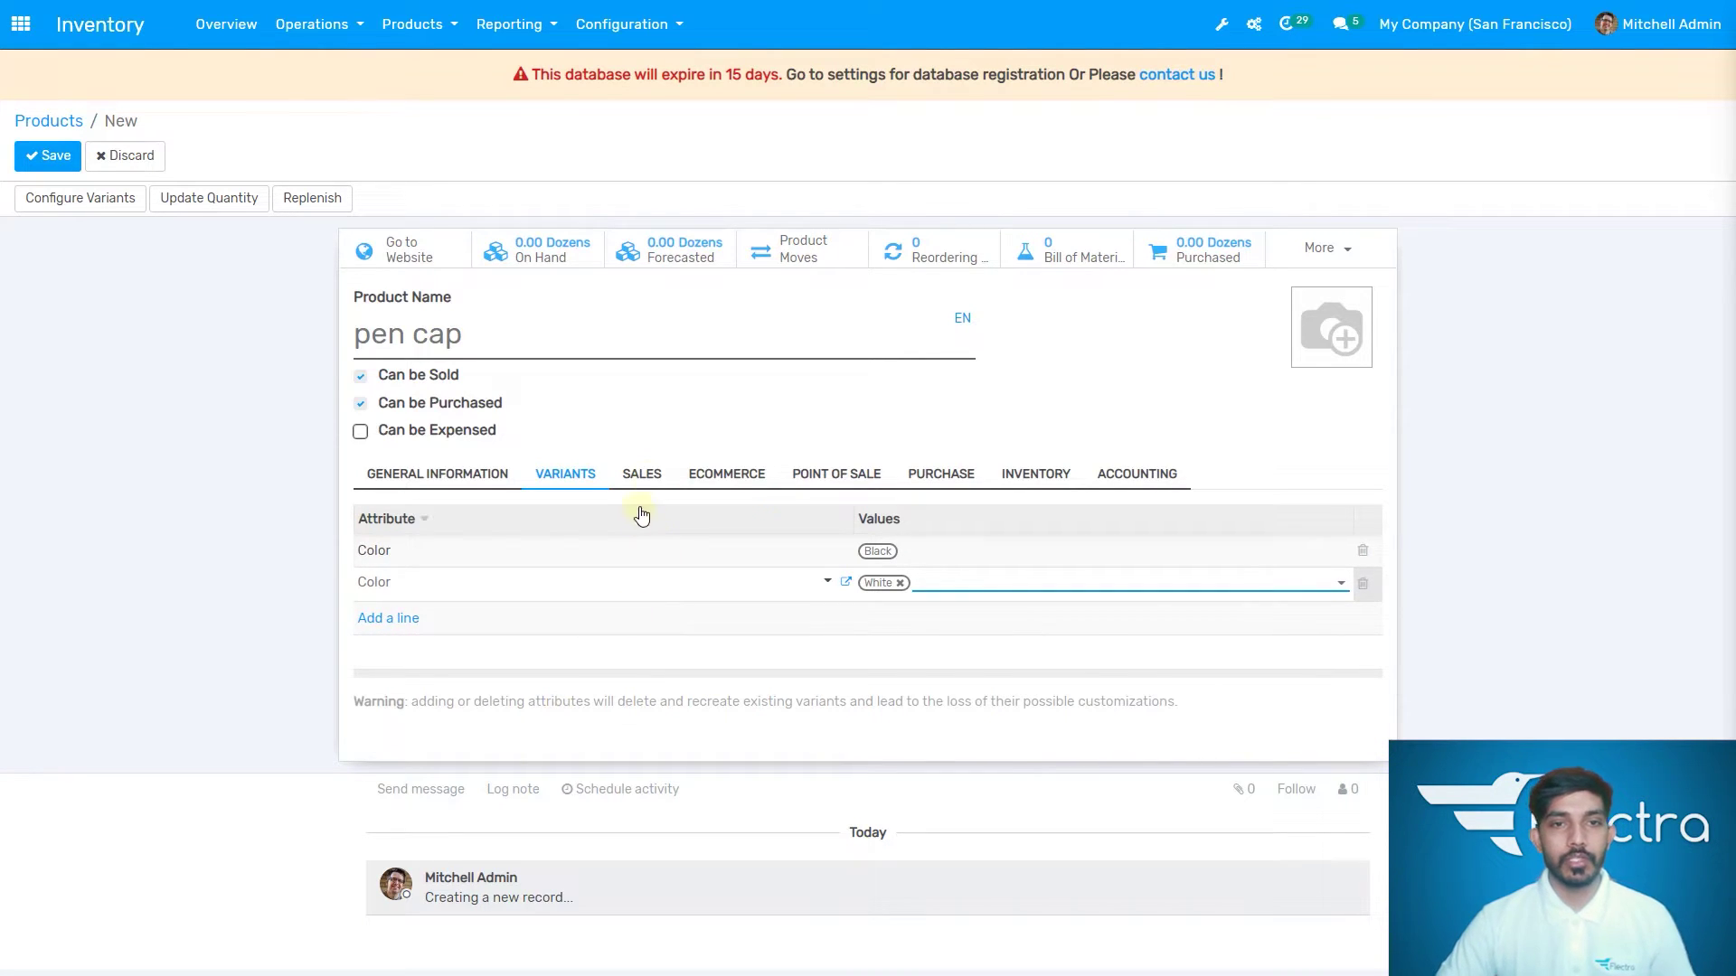
left_click(640, 474)
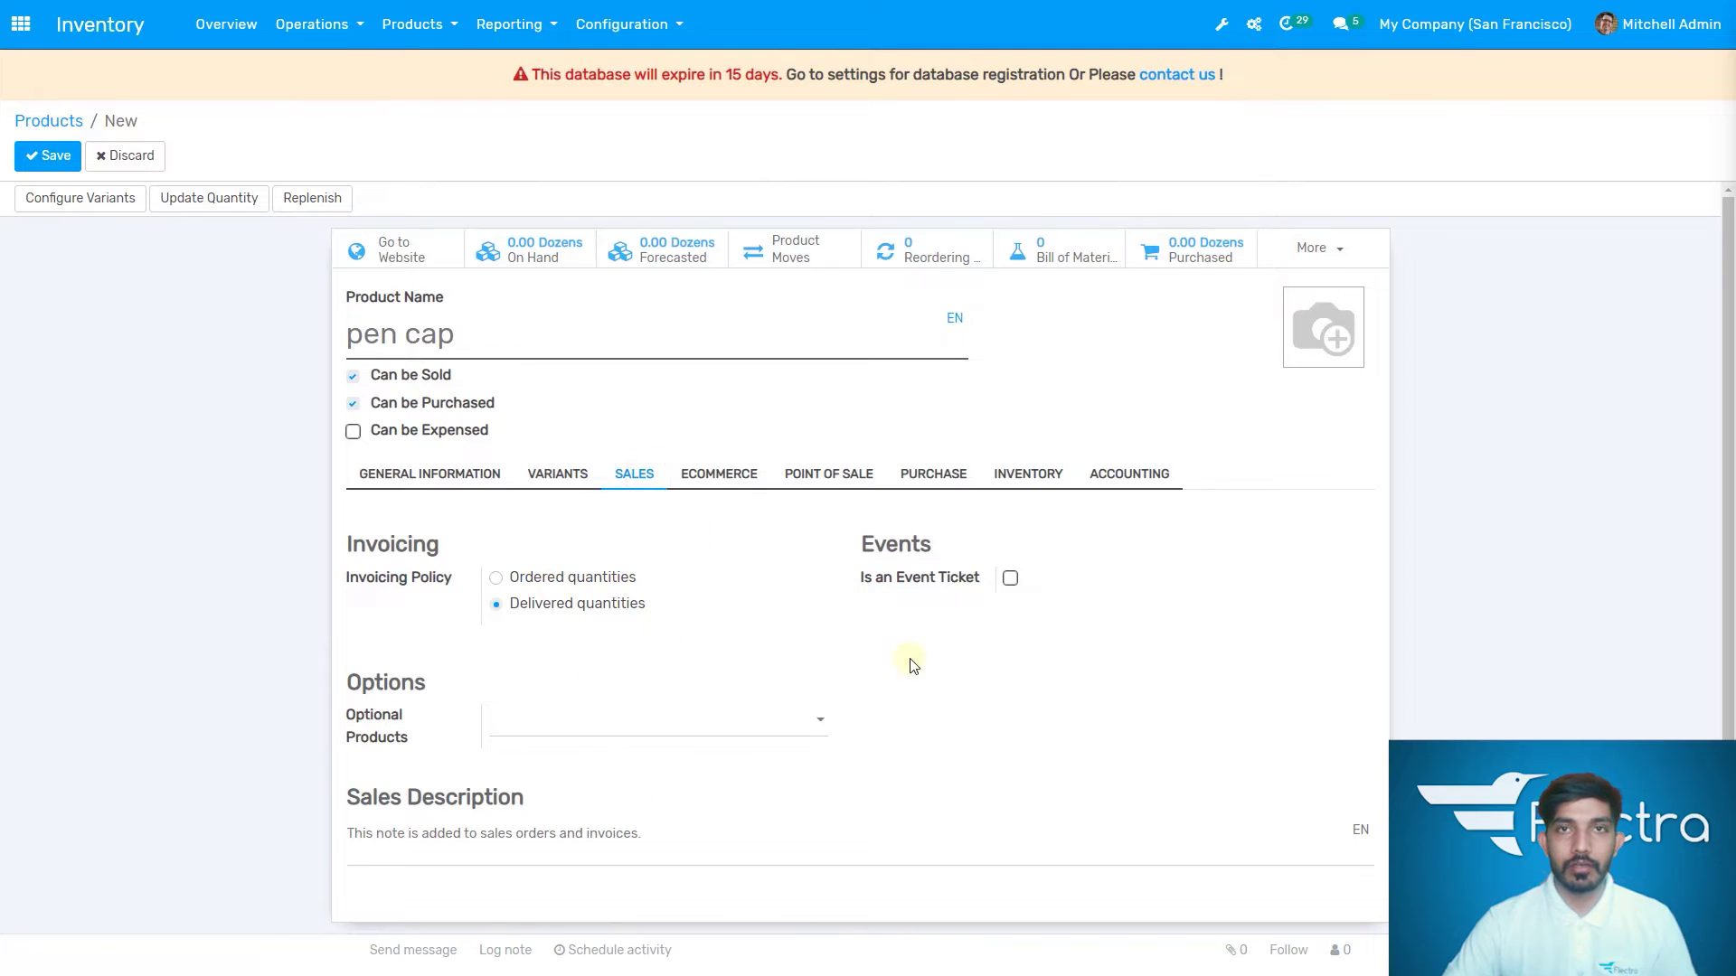
Review the eCommerce, Point of Sale, Purchase, Inventory and Accounting tabs, then save pen cap
left_click(686, 480)
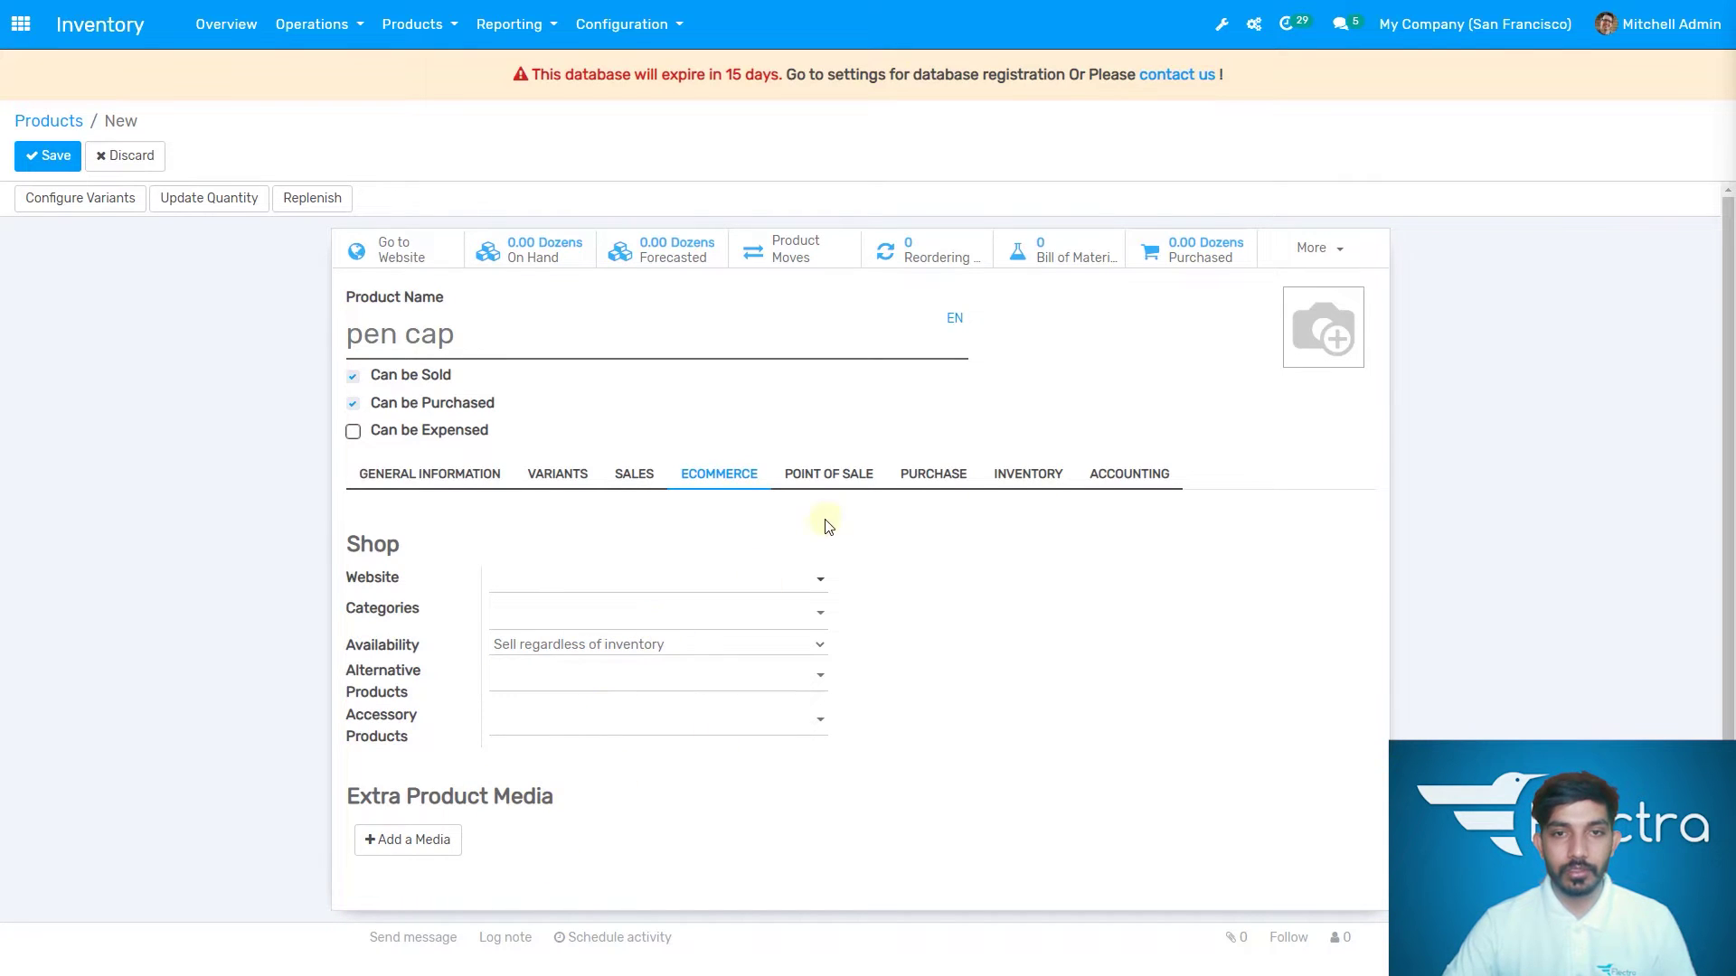
left_click(846, 489)
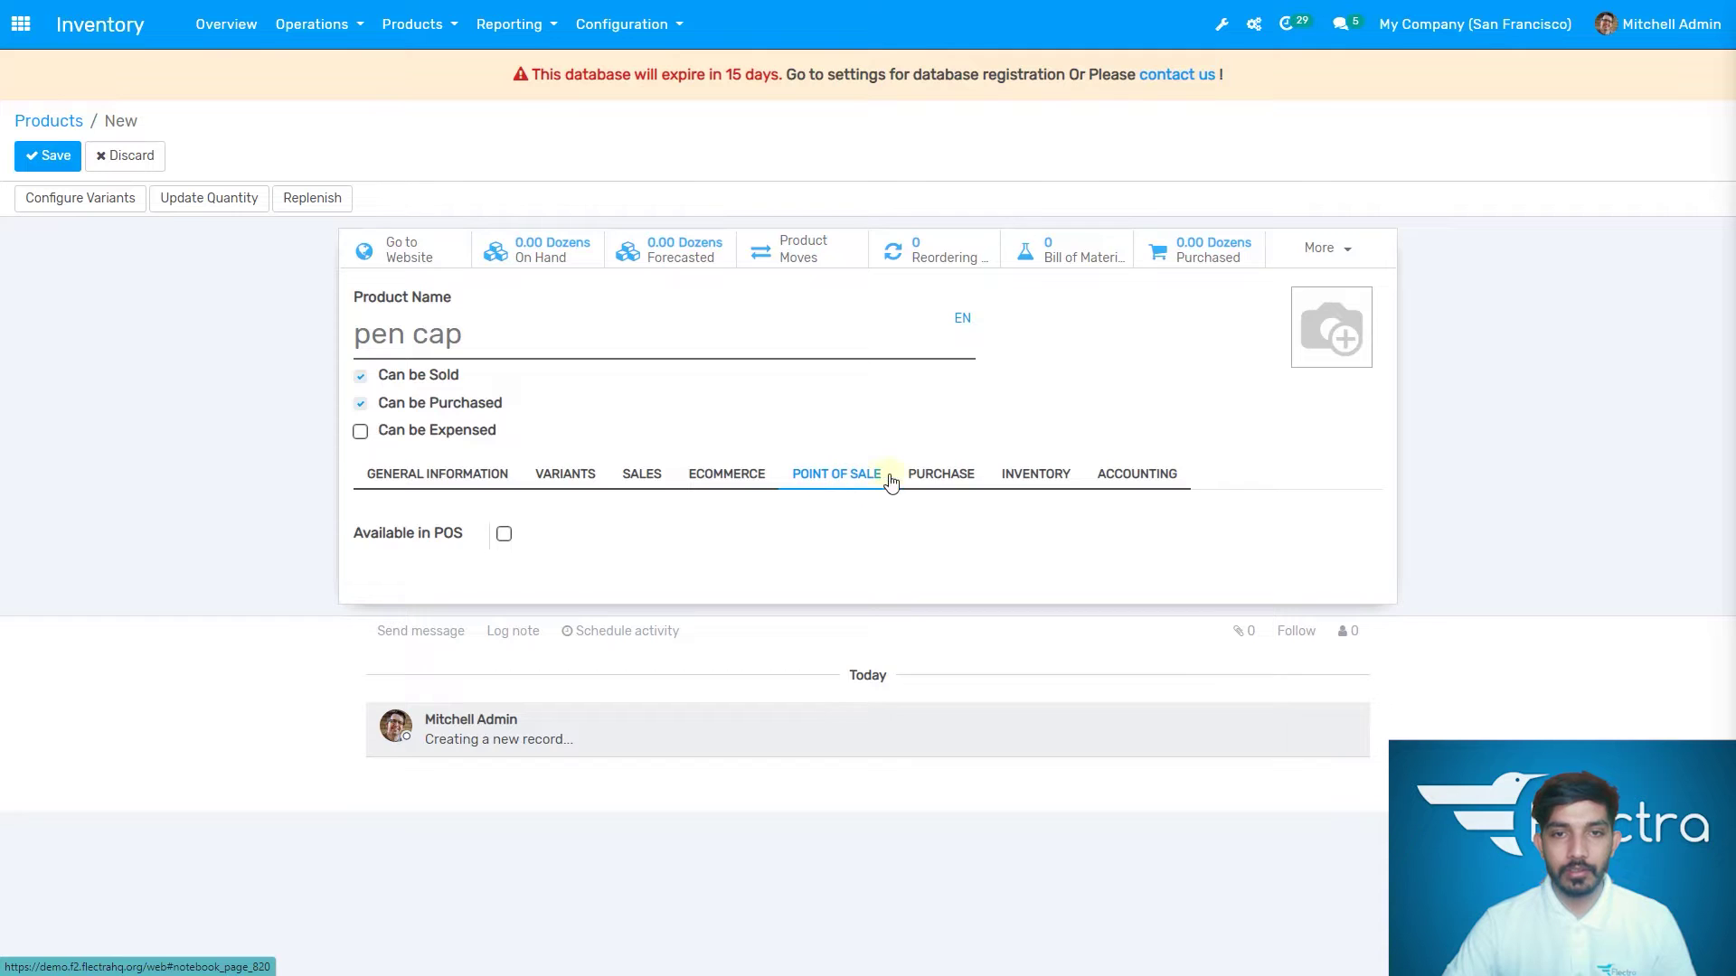
left_click(934, 479)
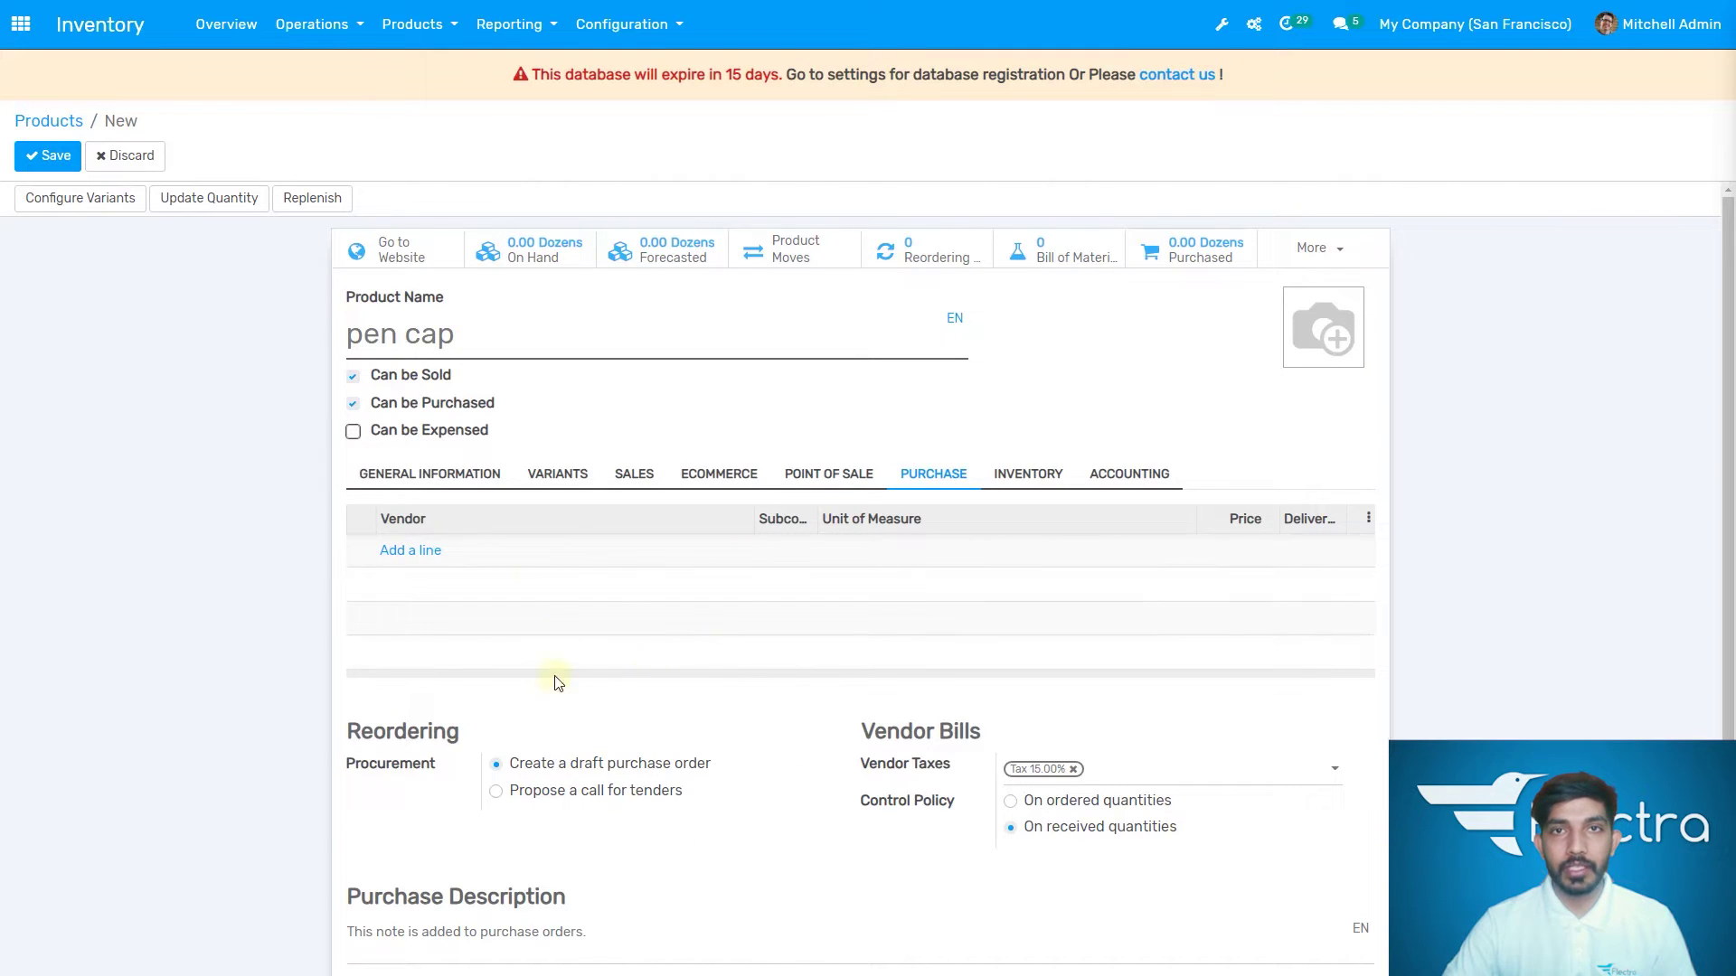
left_click(1039, 477)
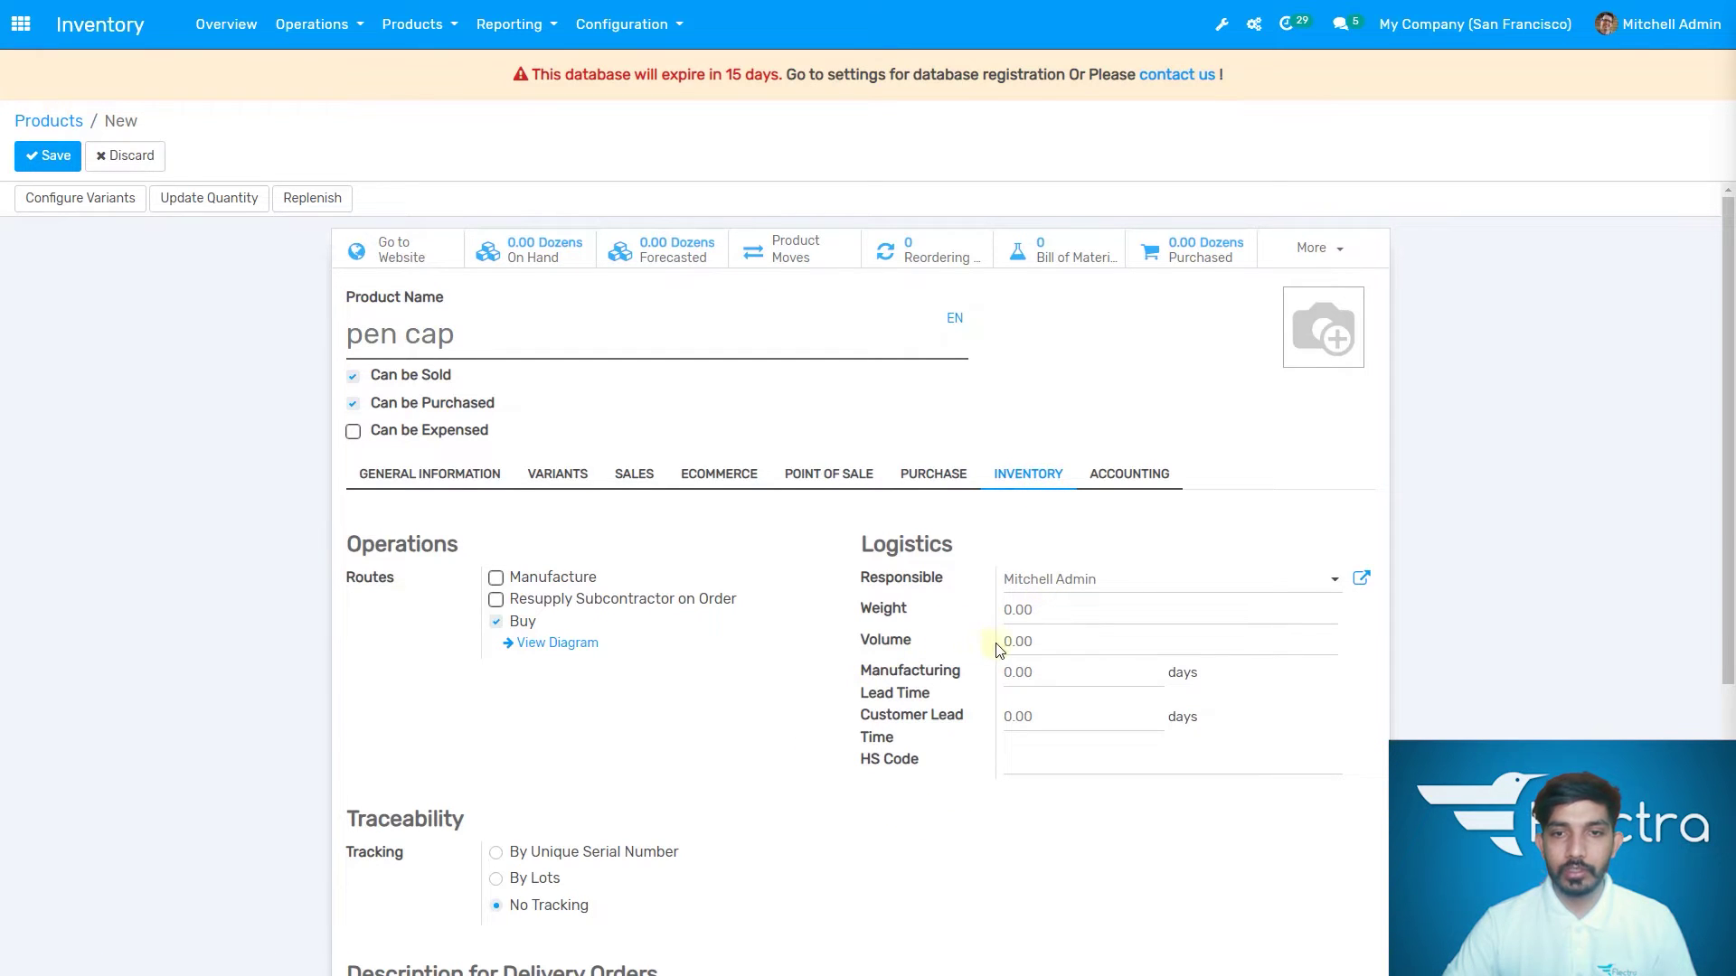
scroll(719, 826, "down", 3)
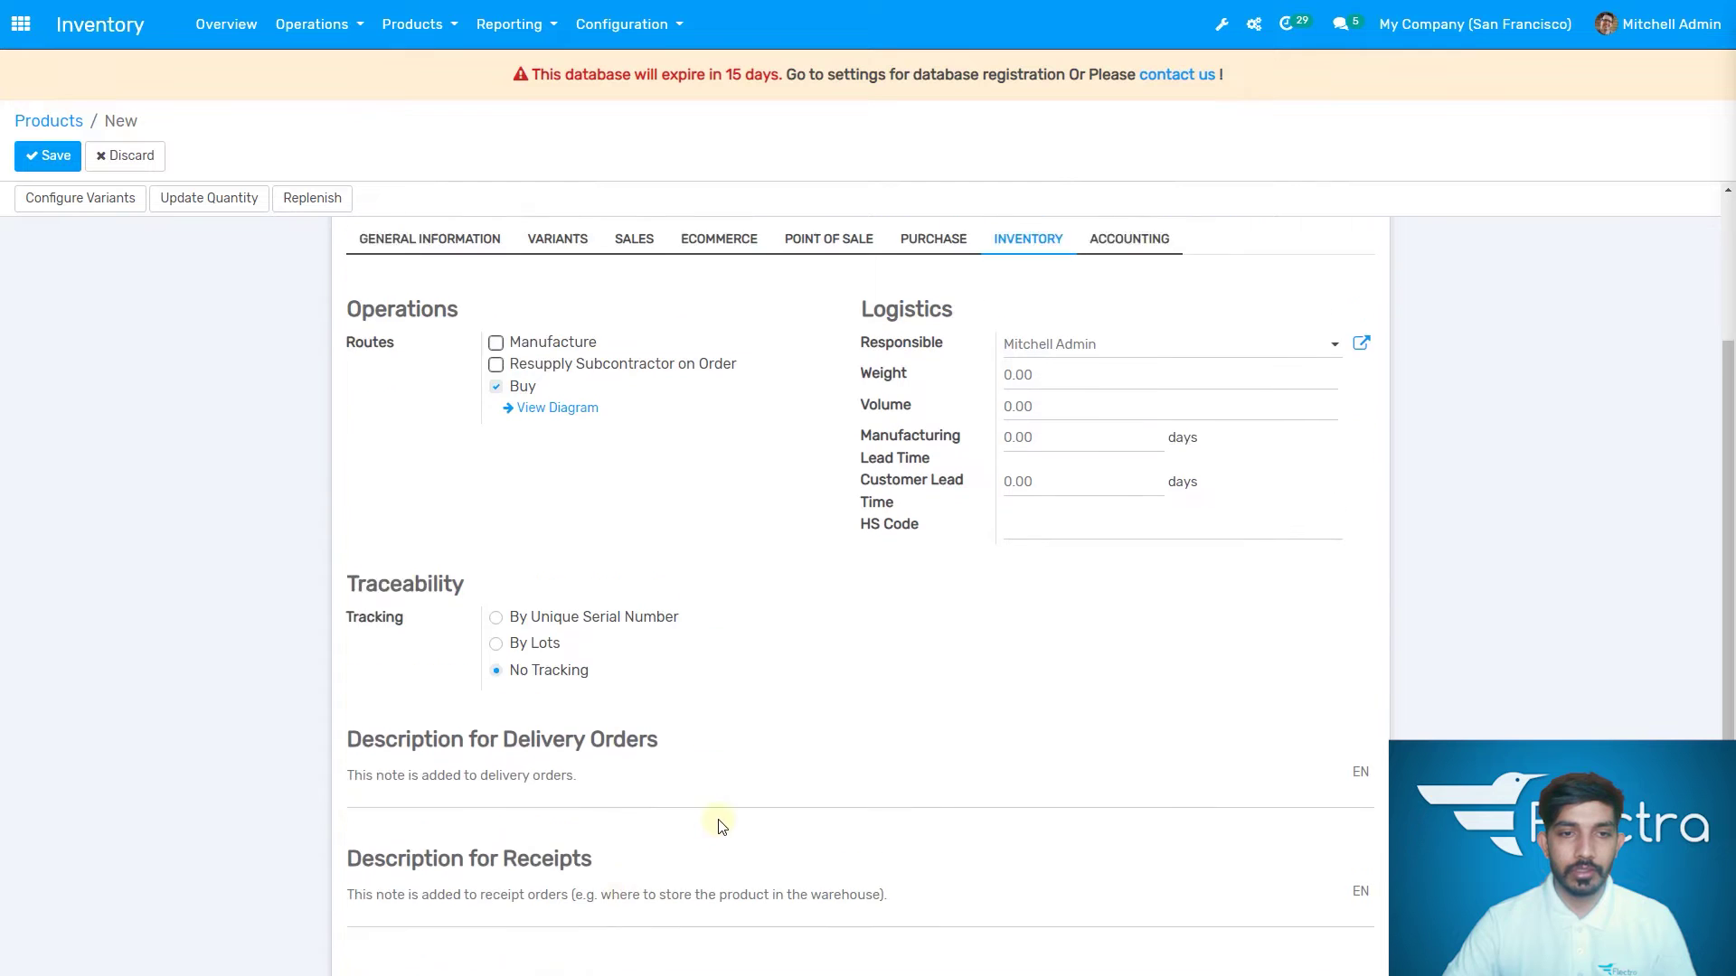
left_click(548, 764)
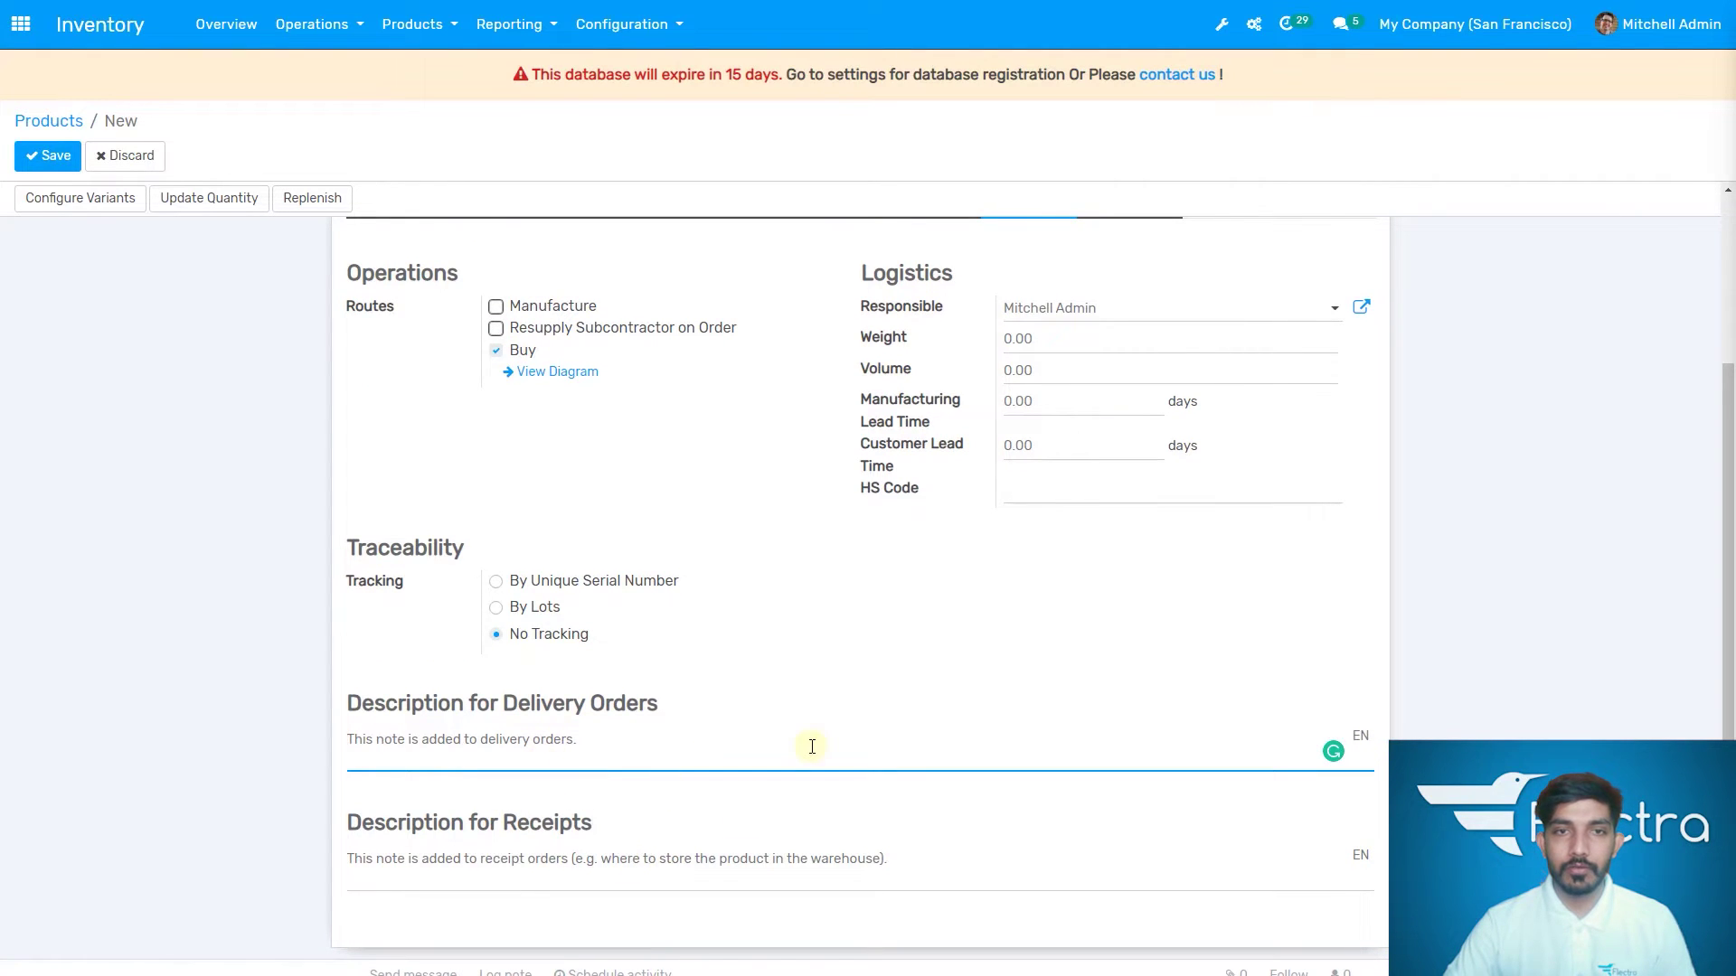
scroll(782, 786, "up", 5)
left_click(1130, 473)
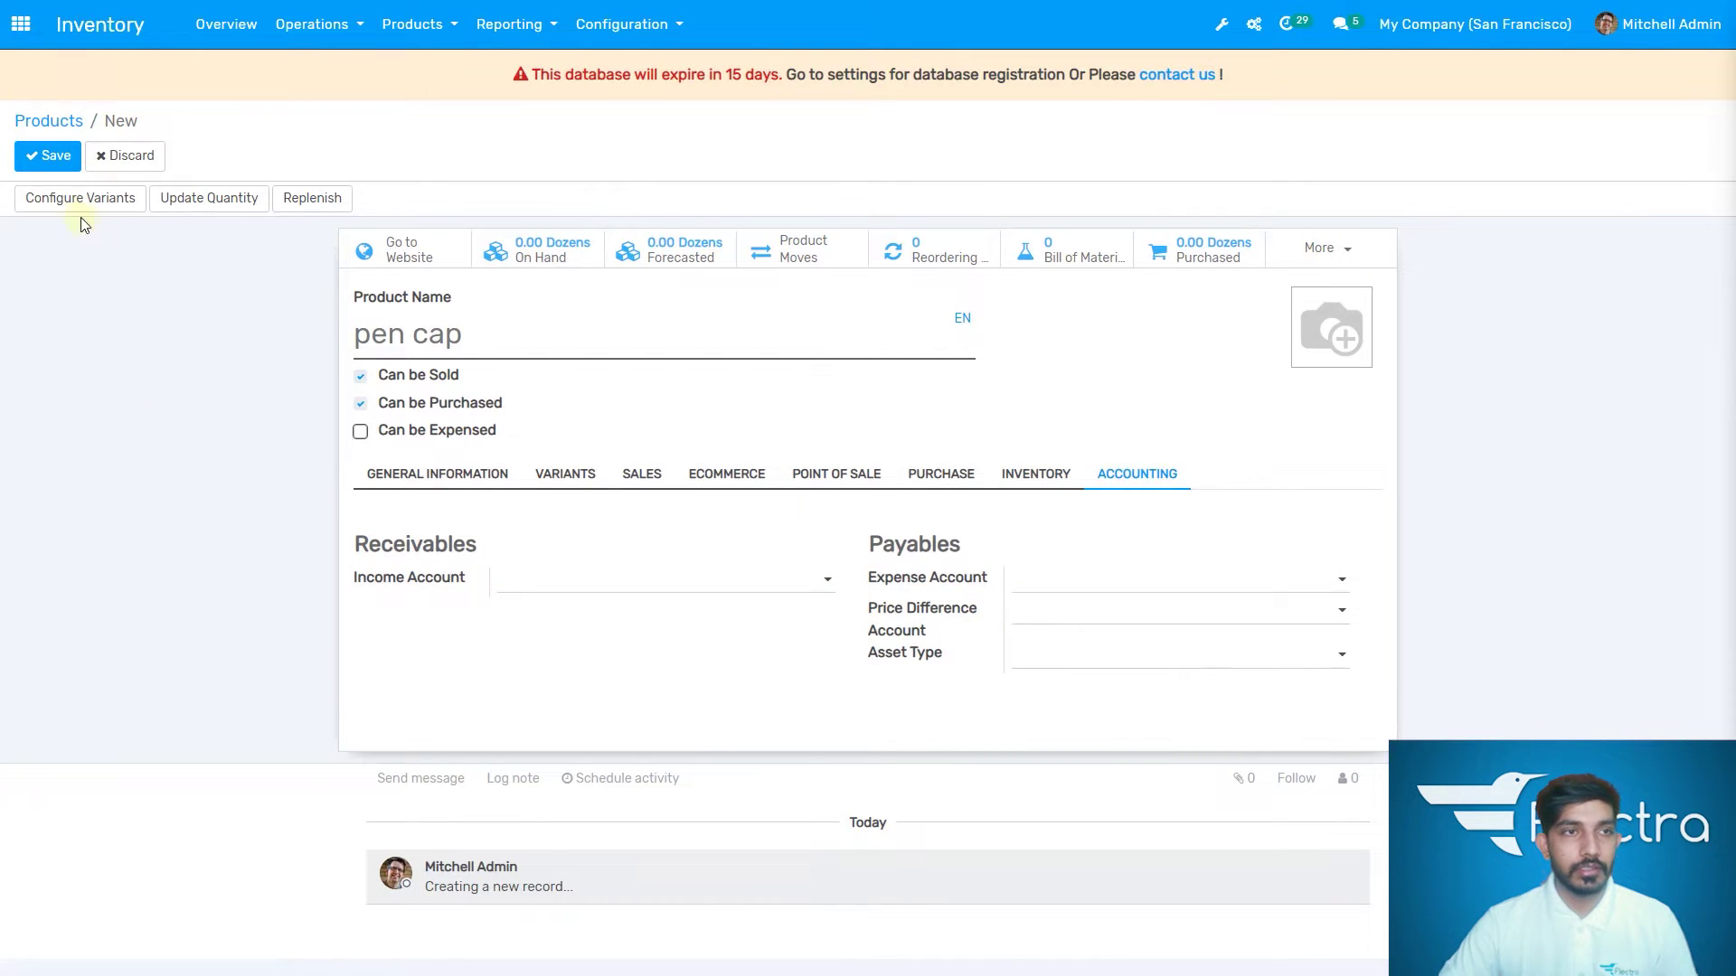
left_click(44, 164)
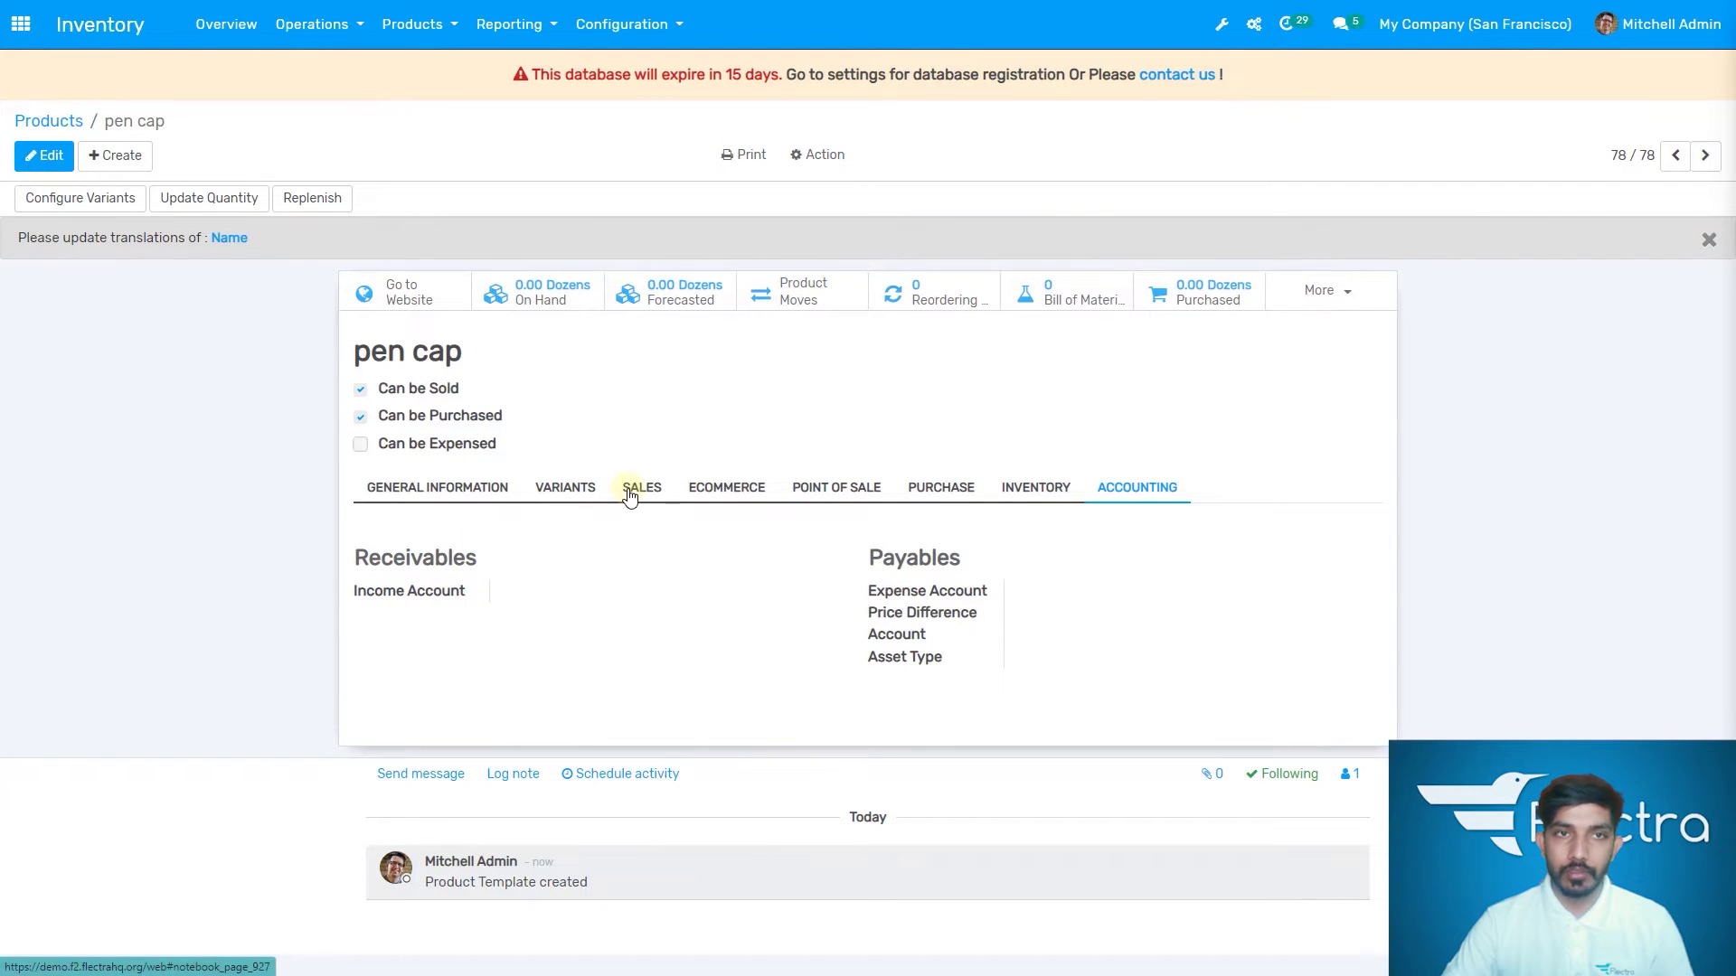
Search all products for 'pen cap', which shows 0.00 Dozens on hand
left_click(445, 38)
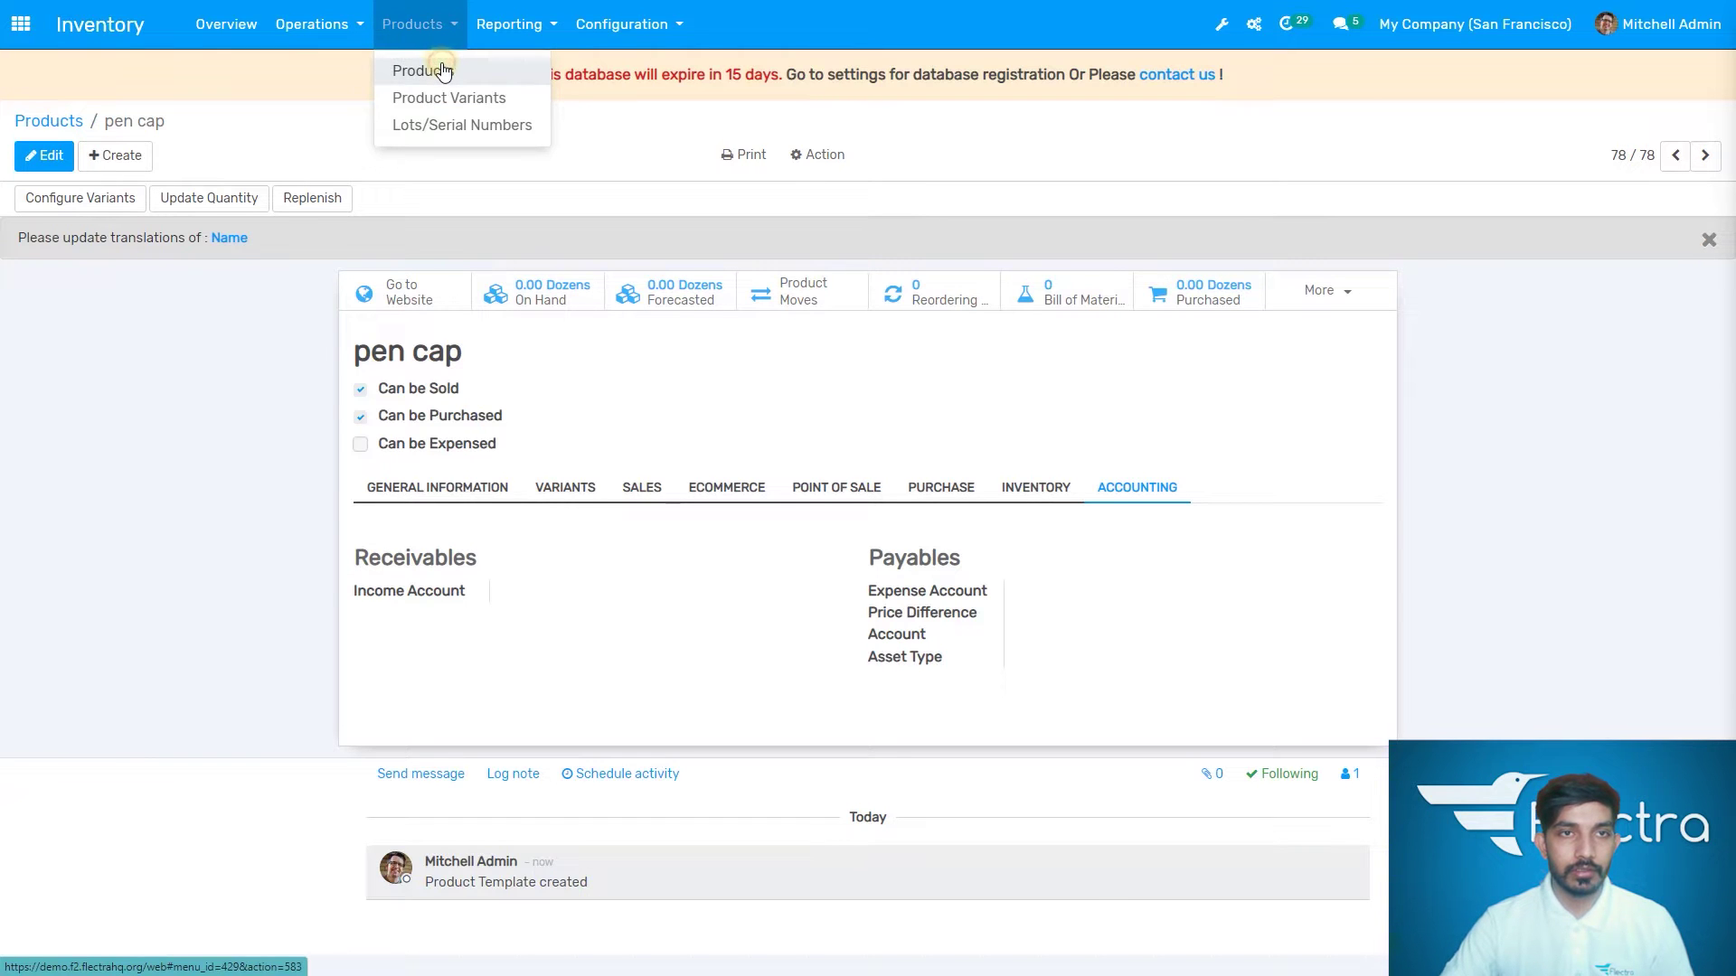
left_click(443, 71)
left_click(960, 125)
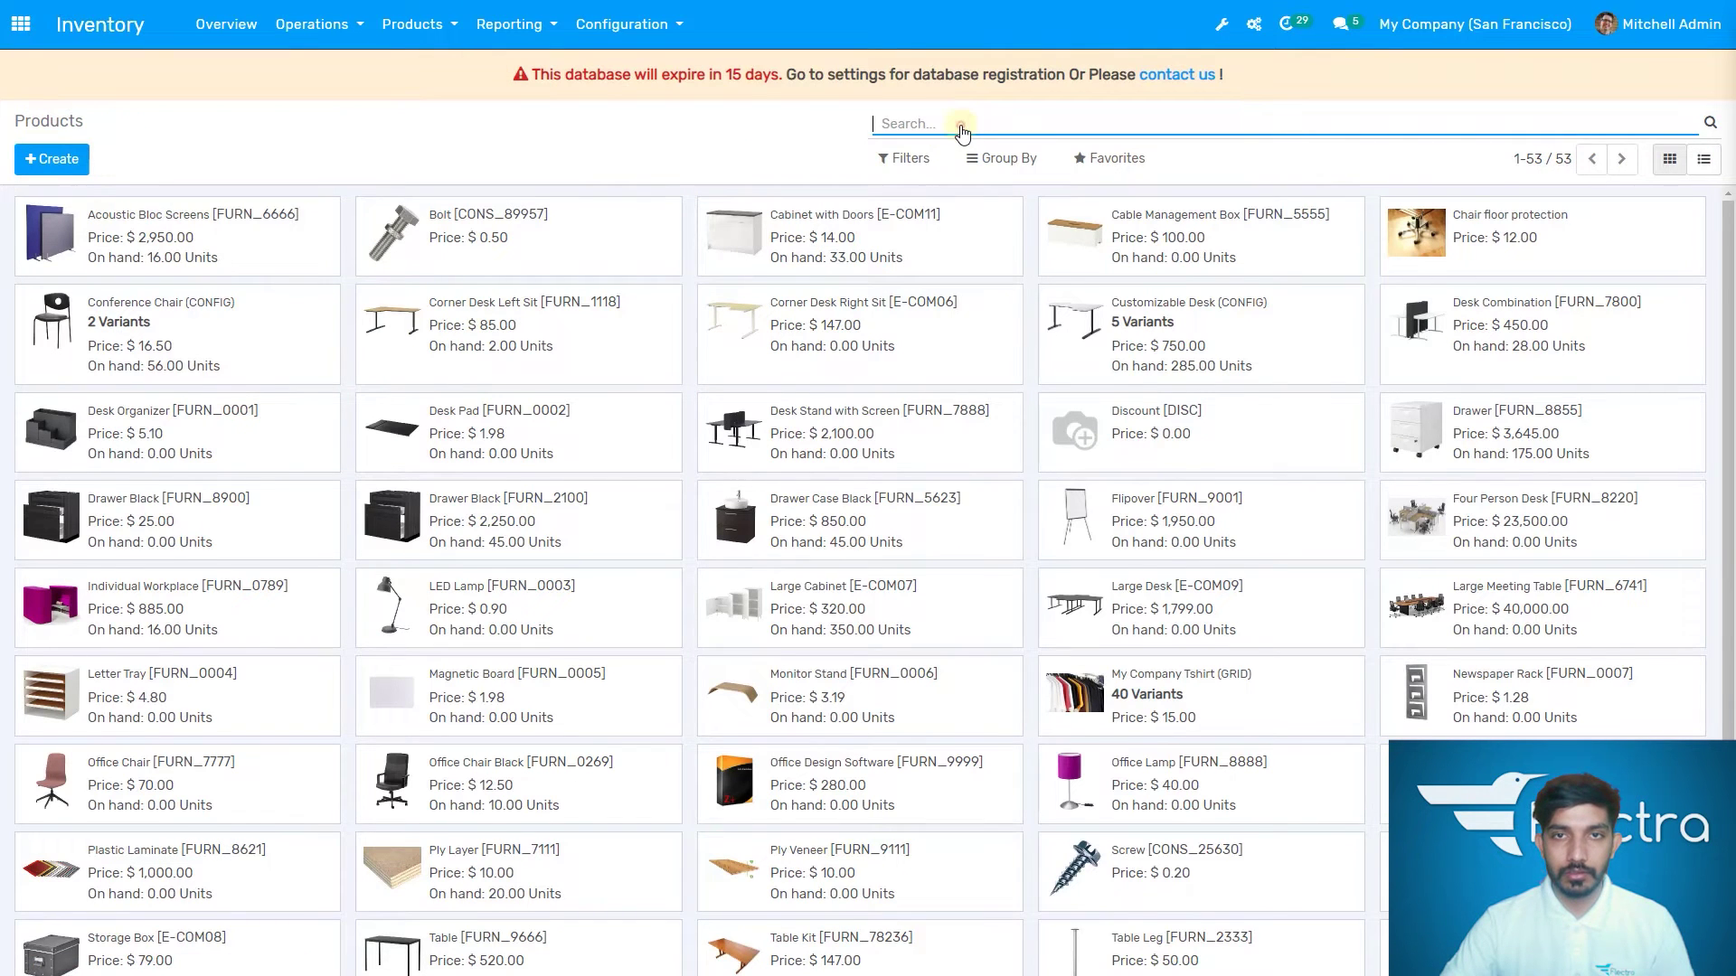
type("pen ")
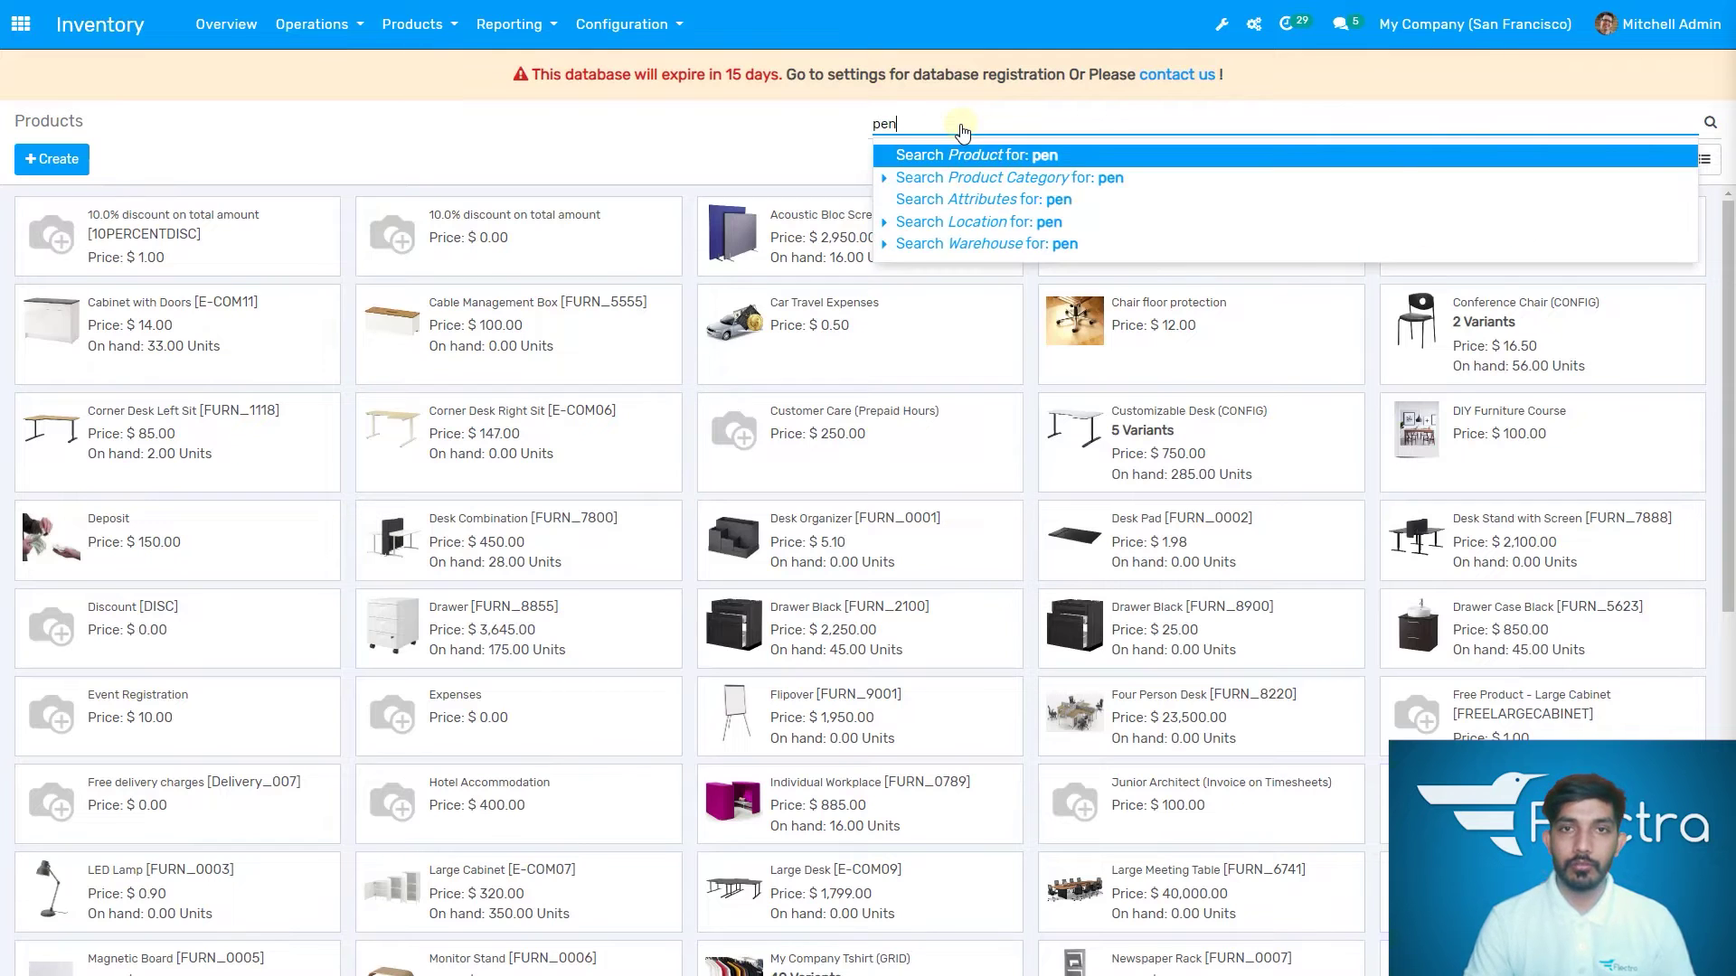
type("cap")
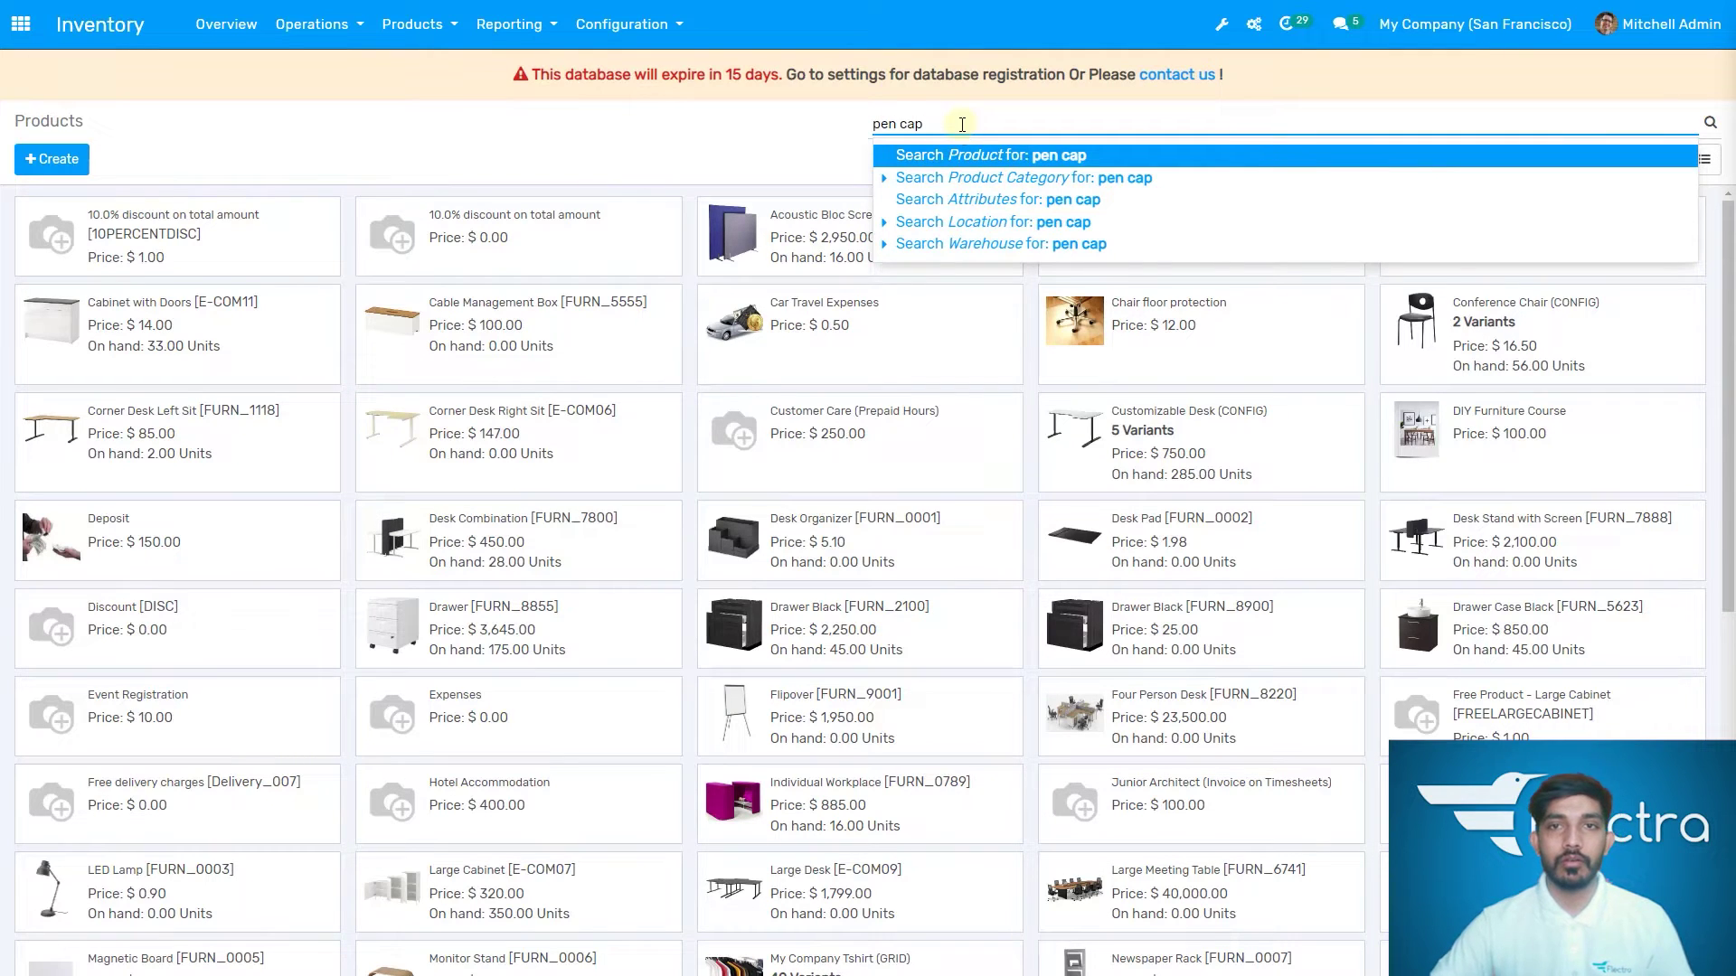
left_click(985, 156)
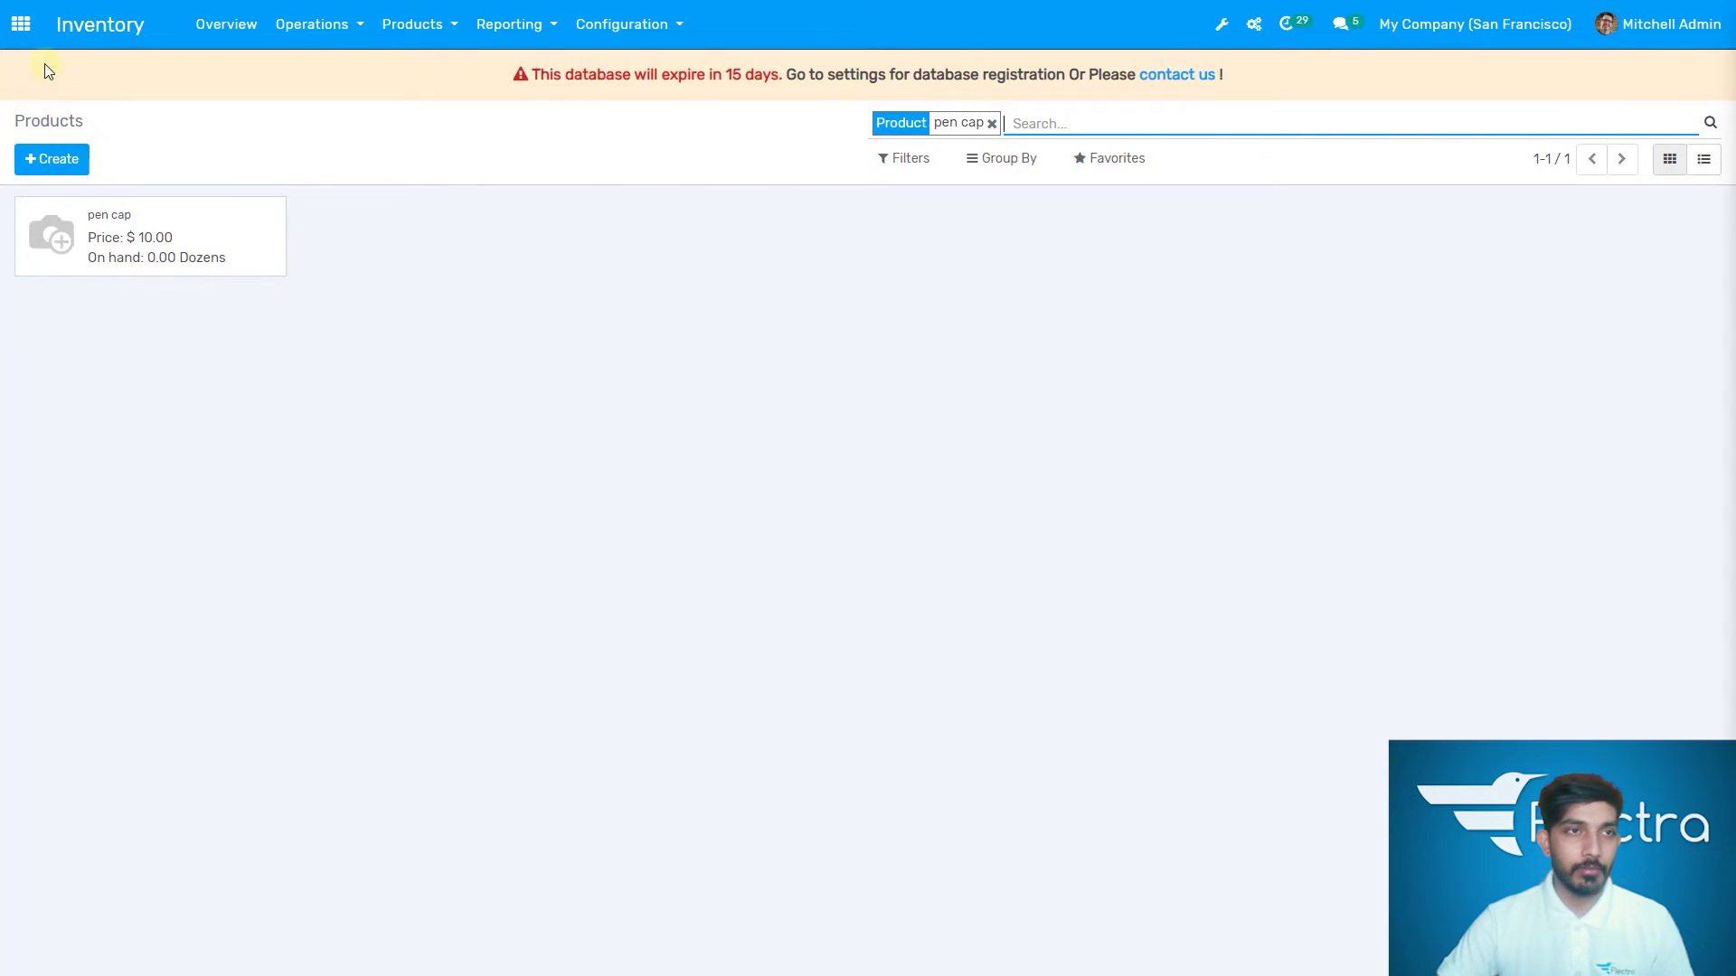
left_click(14, 32)
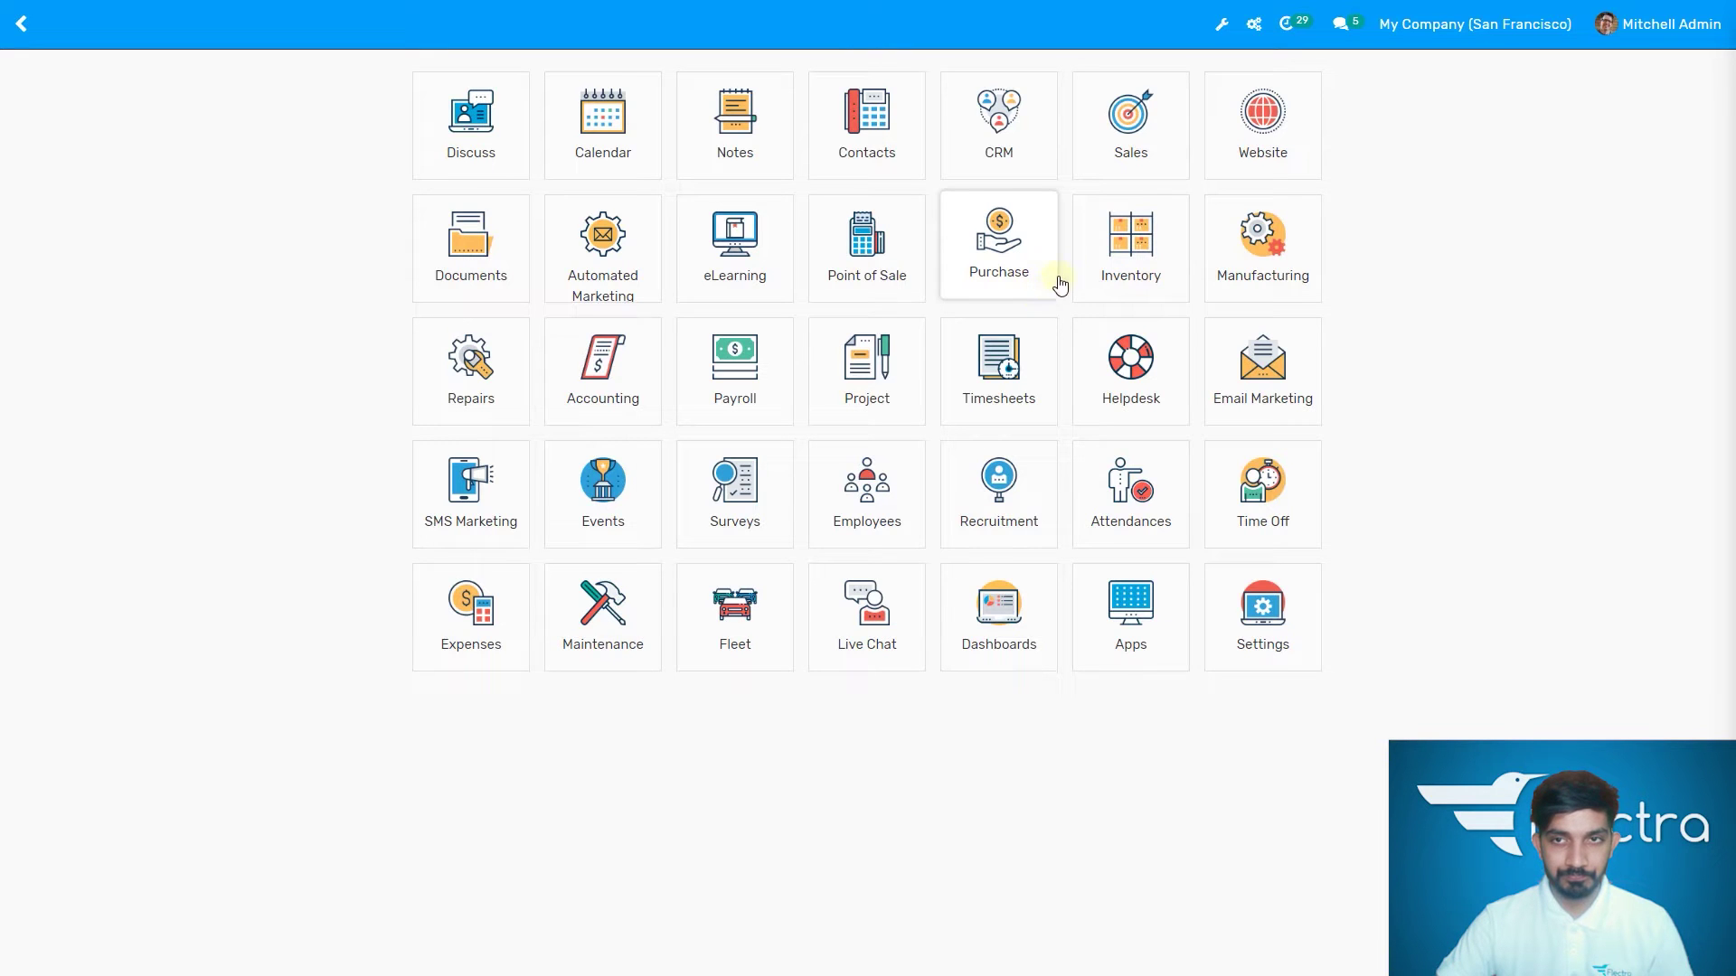
Create a new Purchase request for quotation with Deco Addict as vendor
left_click(1077, 248)
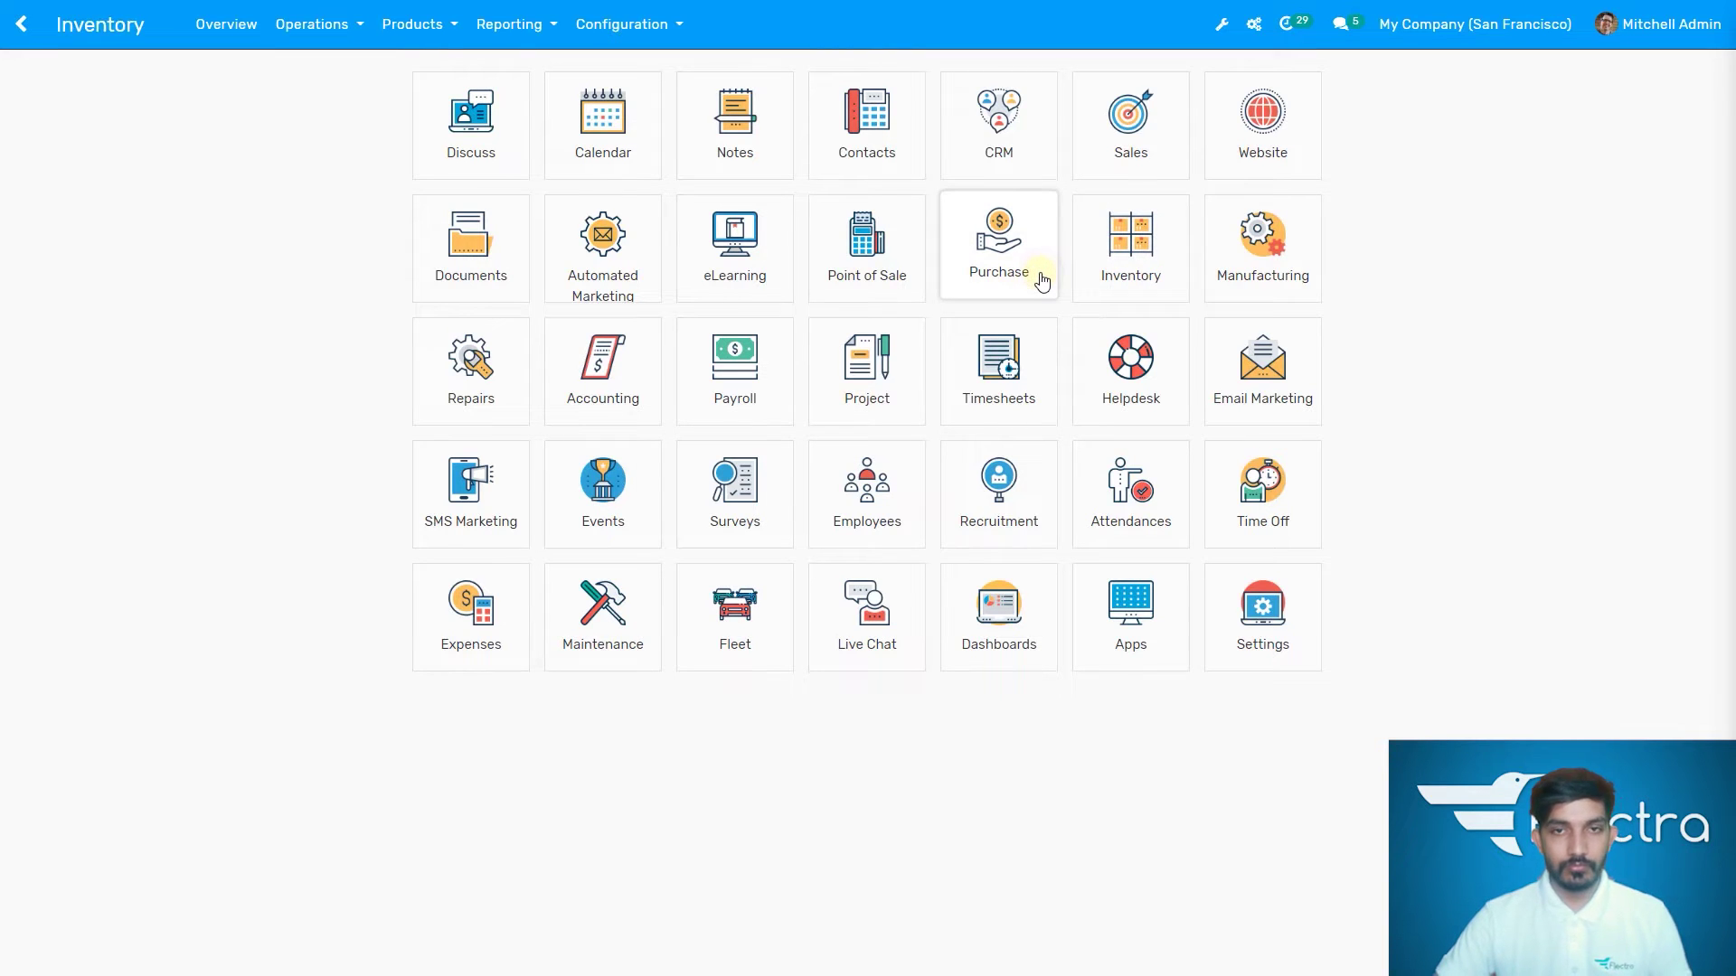
left_click(1047, 282)
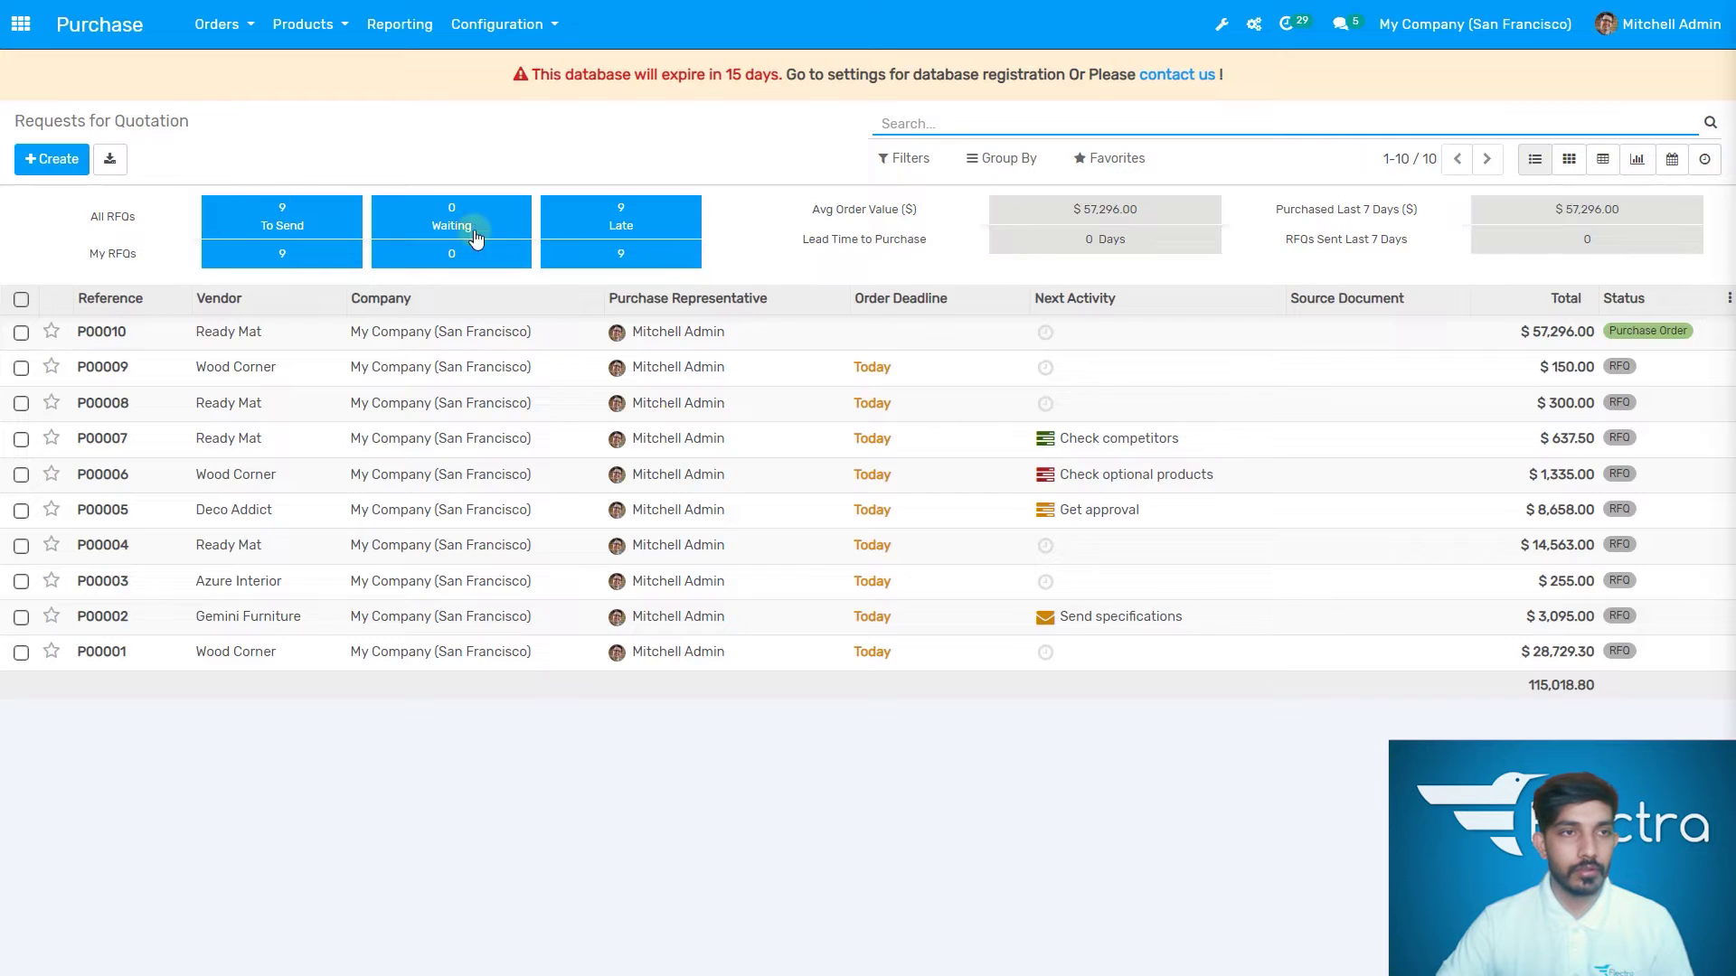
left_click(41, 171)
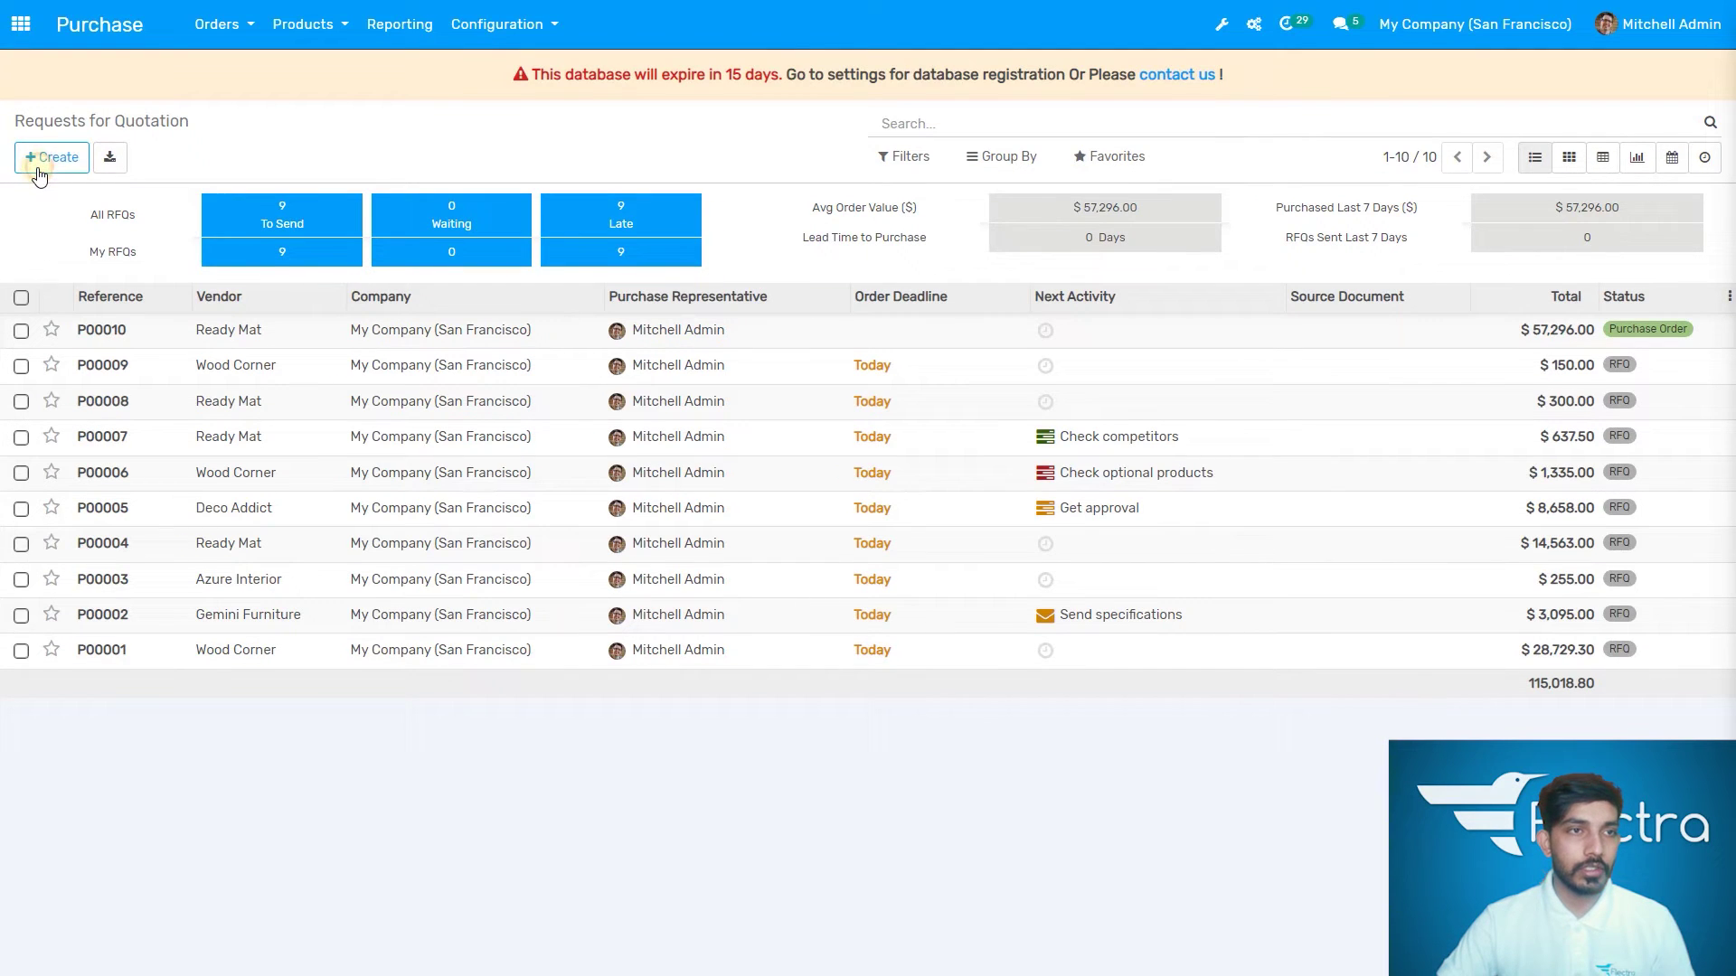
left_click(41, 174)
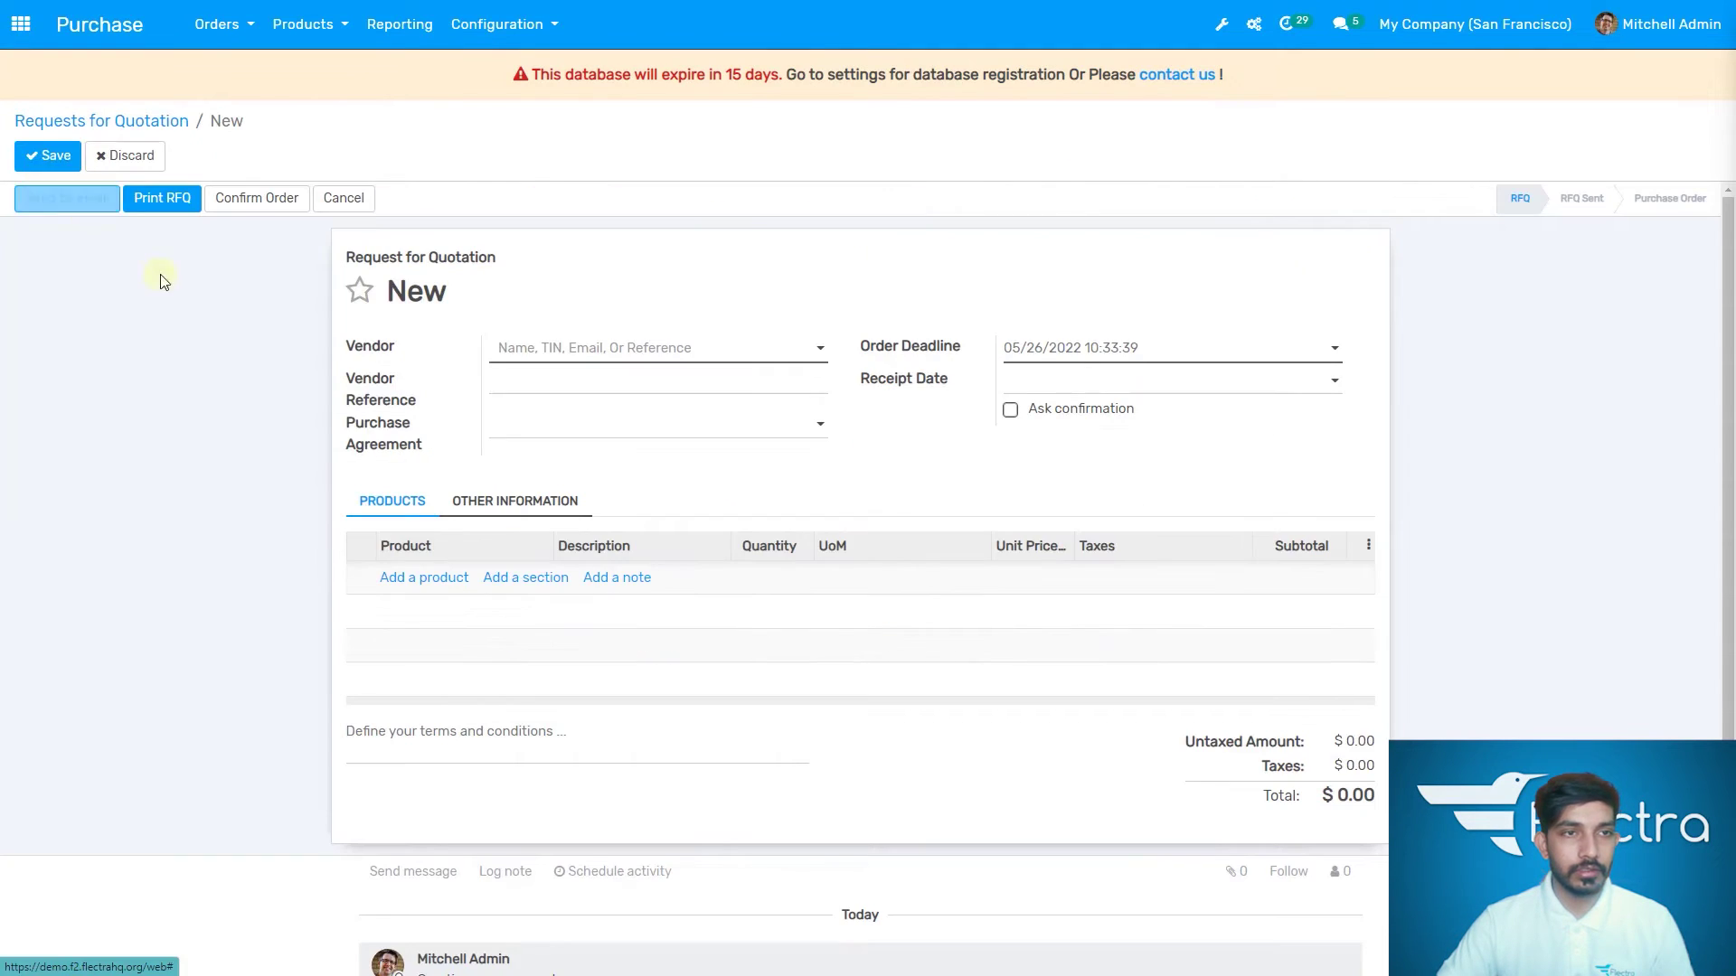
left_click(590, 351)
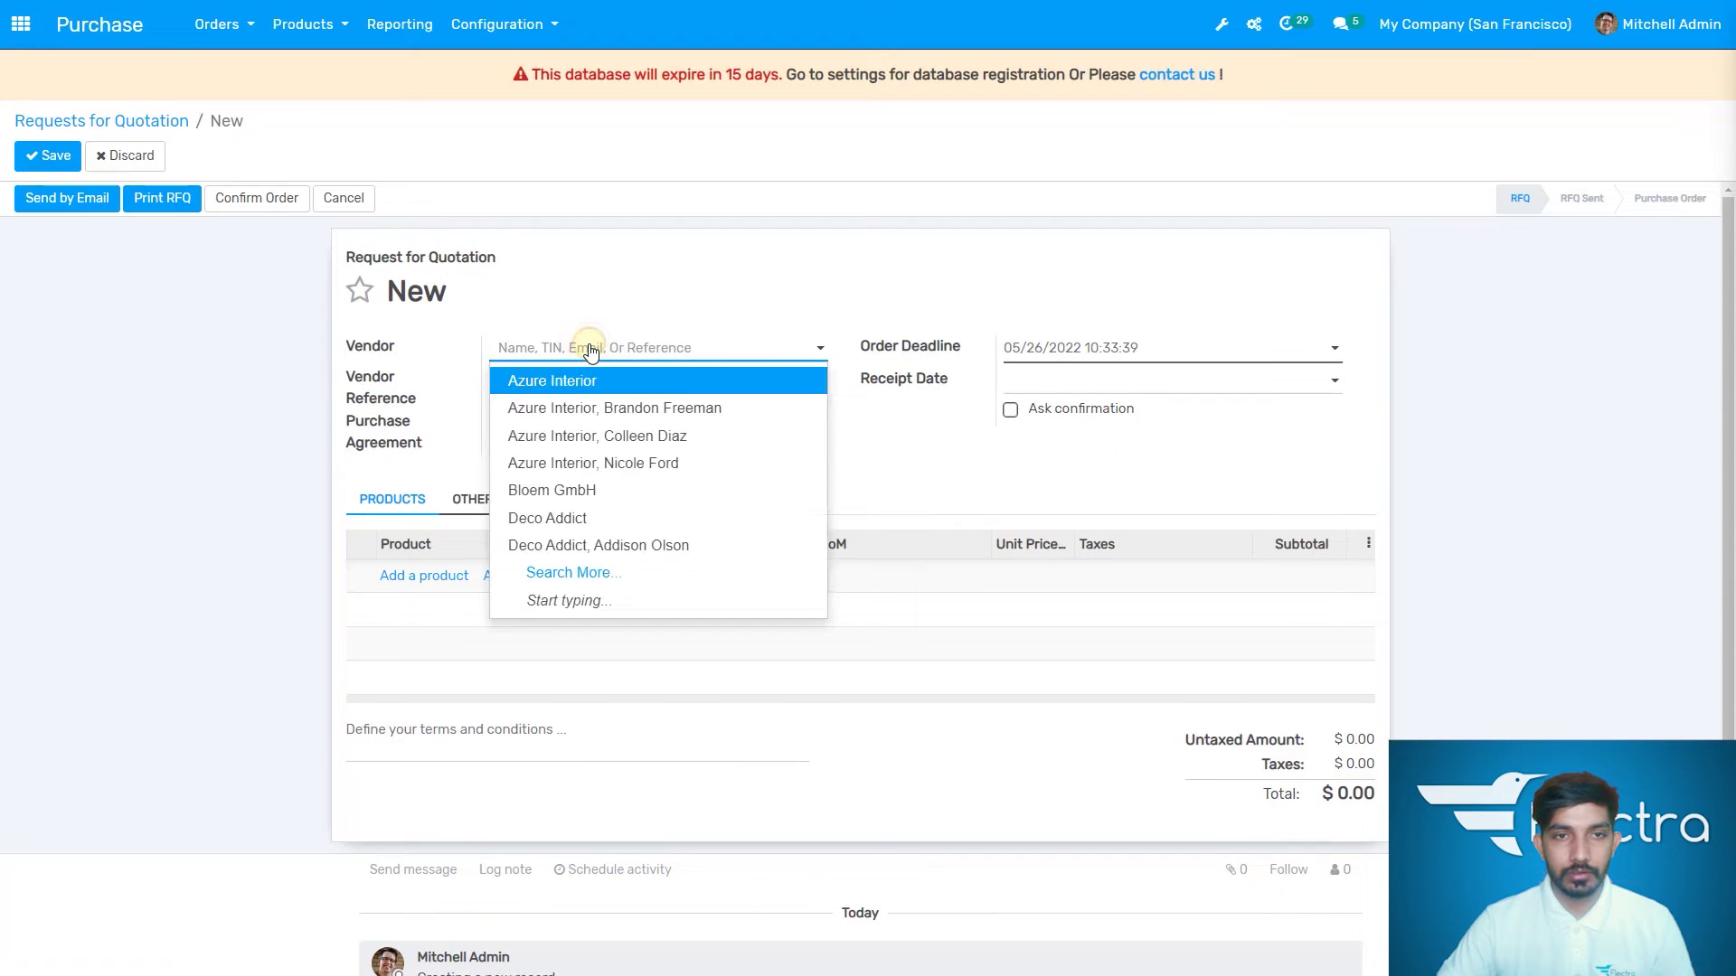
left_click(615, 519)
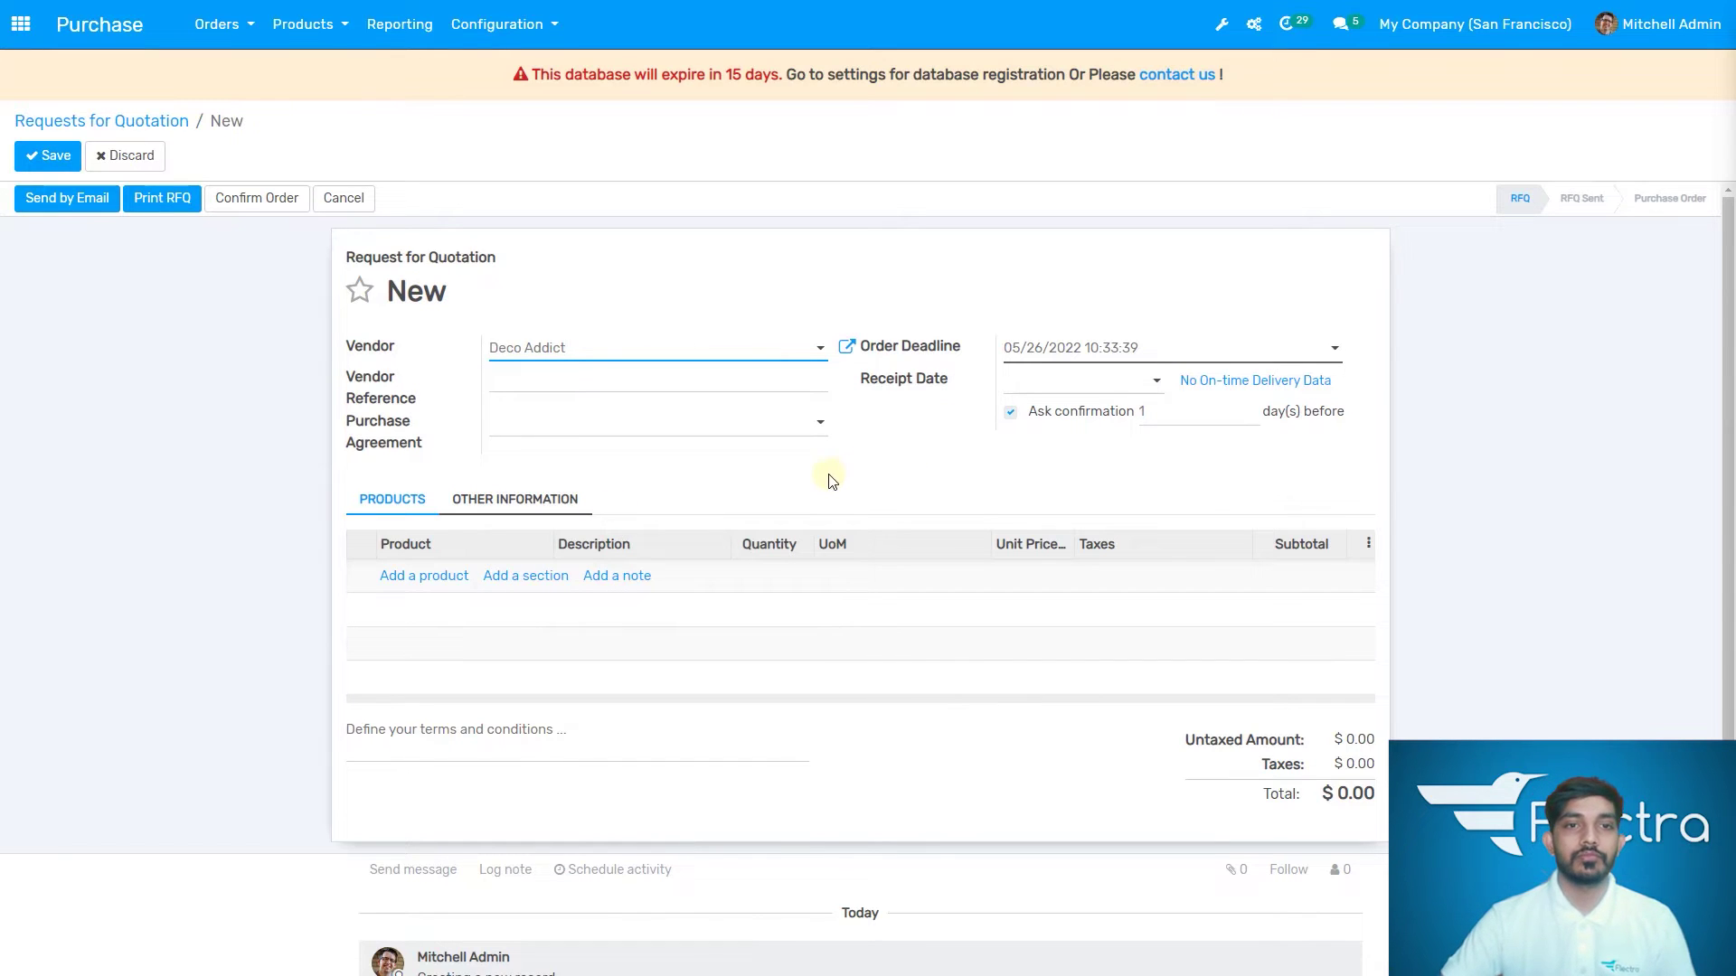
left_click(1103, 359)
left_click(1104, 359)
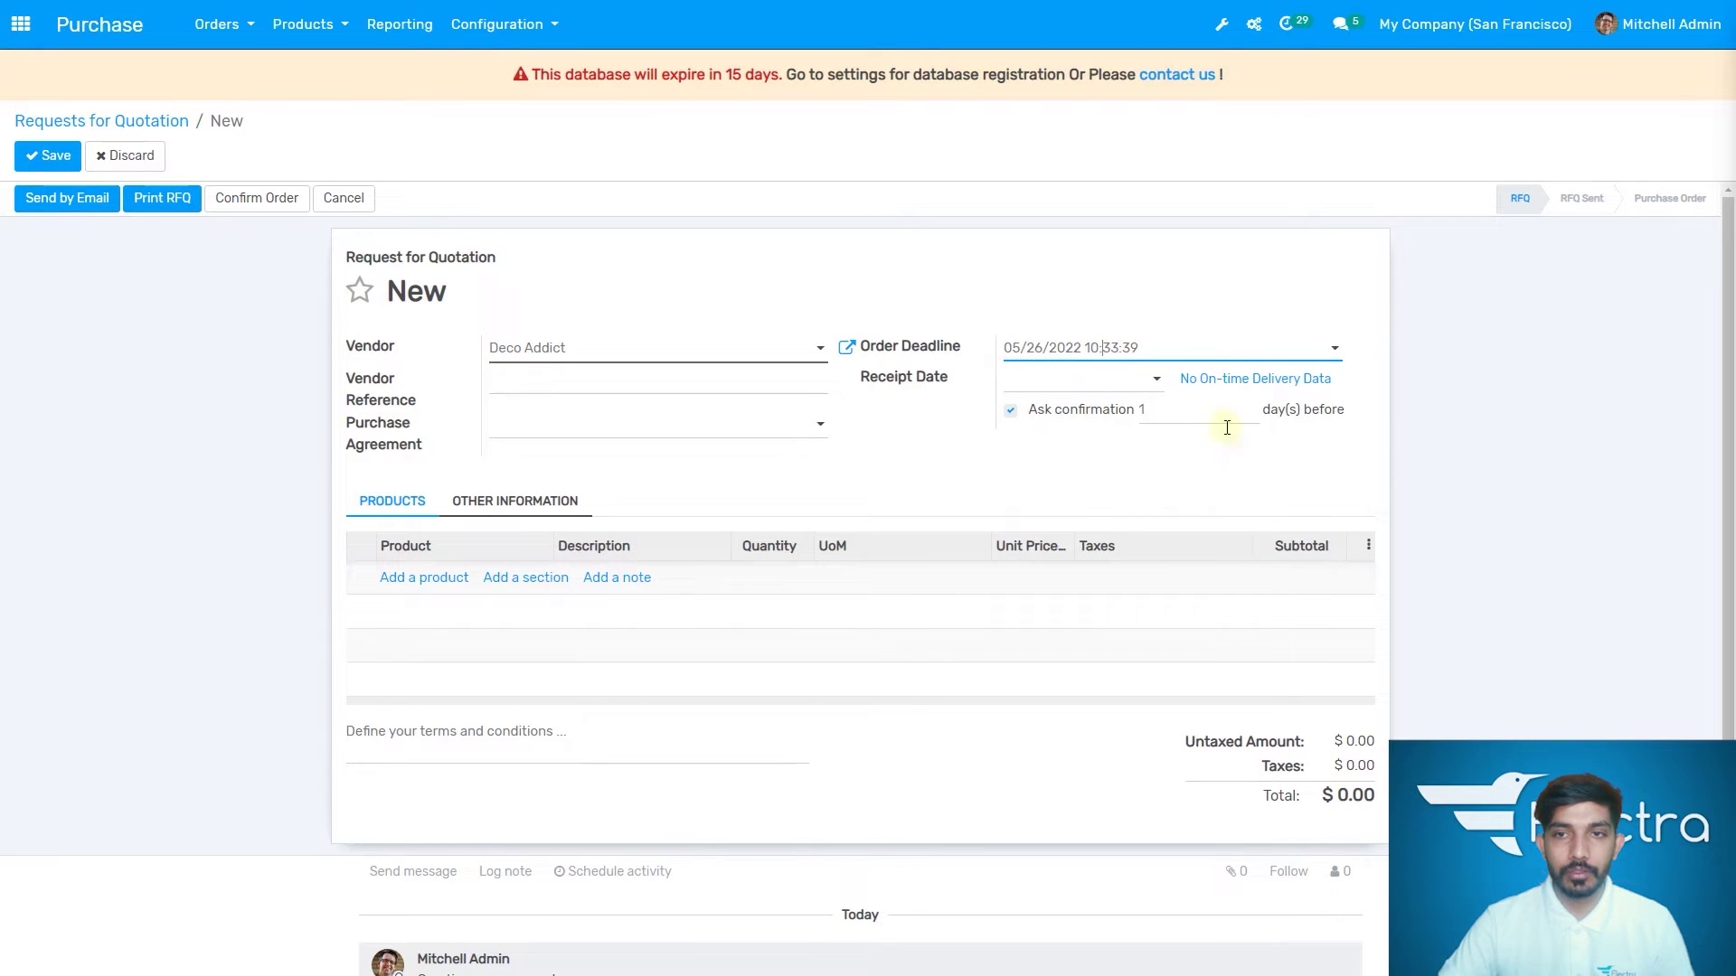
scroll(610, 520, "down", 1)
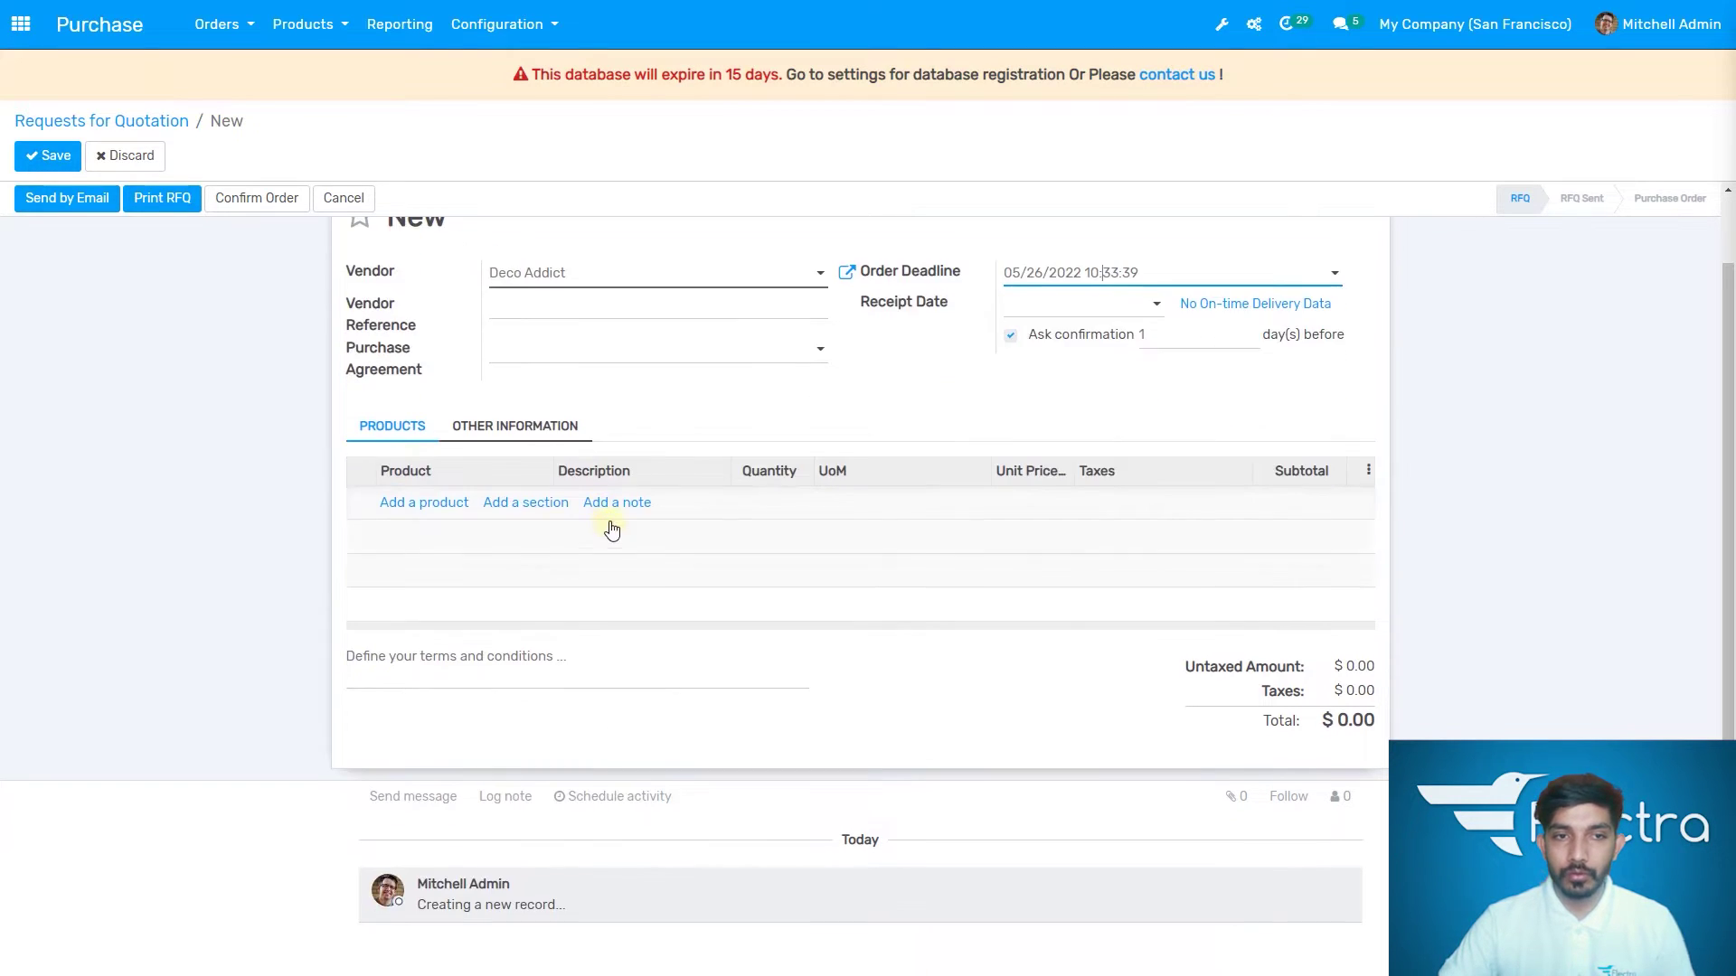
Add a pen cap product line to the quotation
left_click(424, 504)
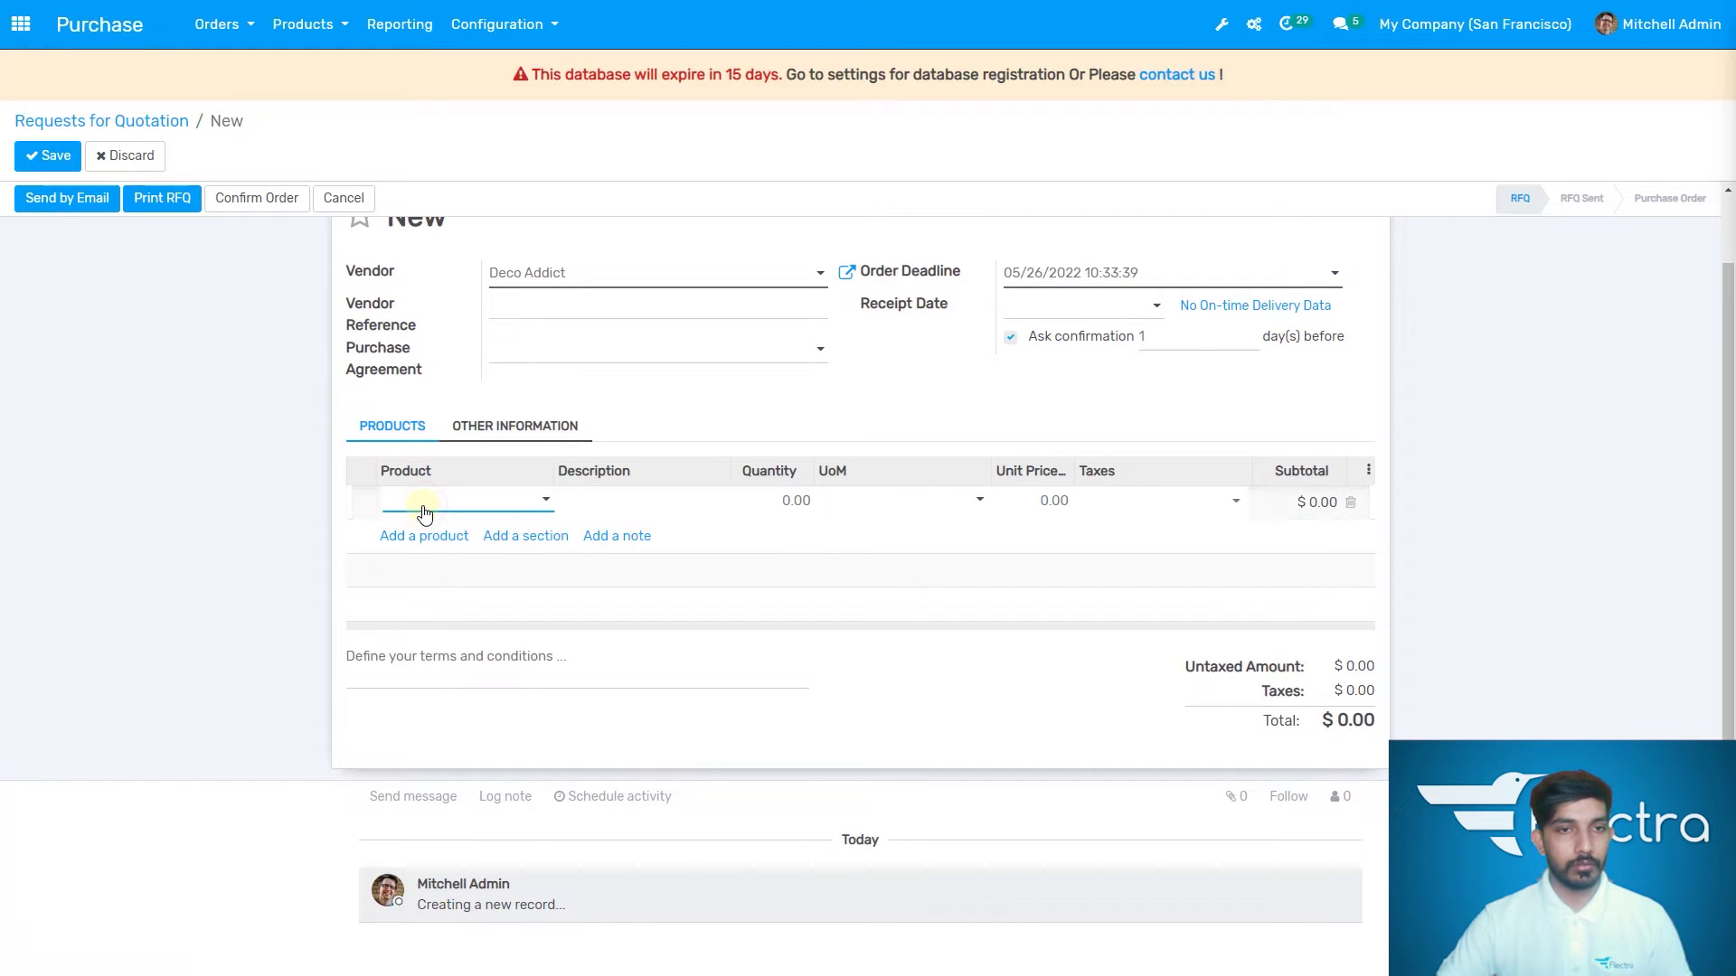
left_click(437, 500)
type("pen cap")
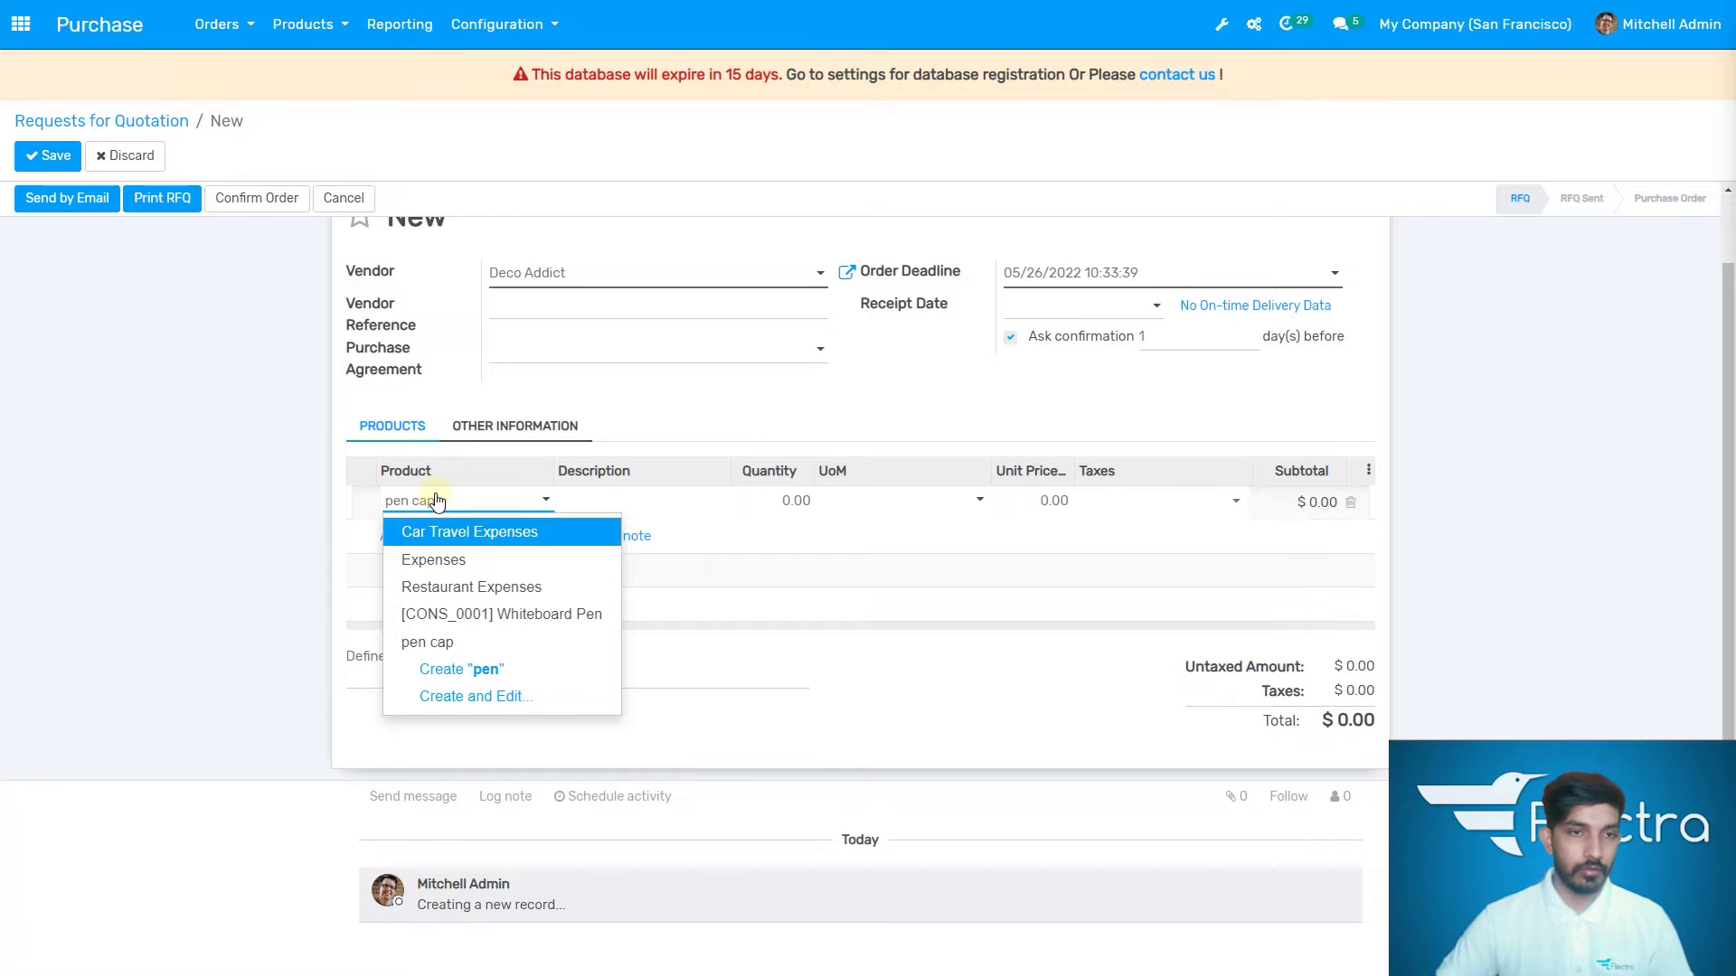
left_click(468, 529)
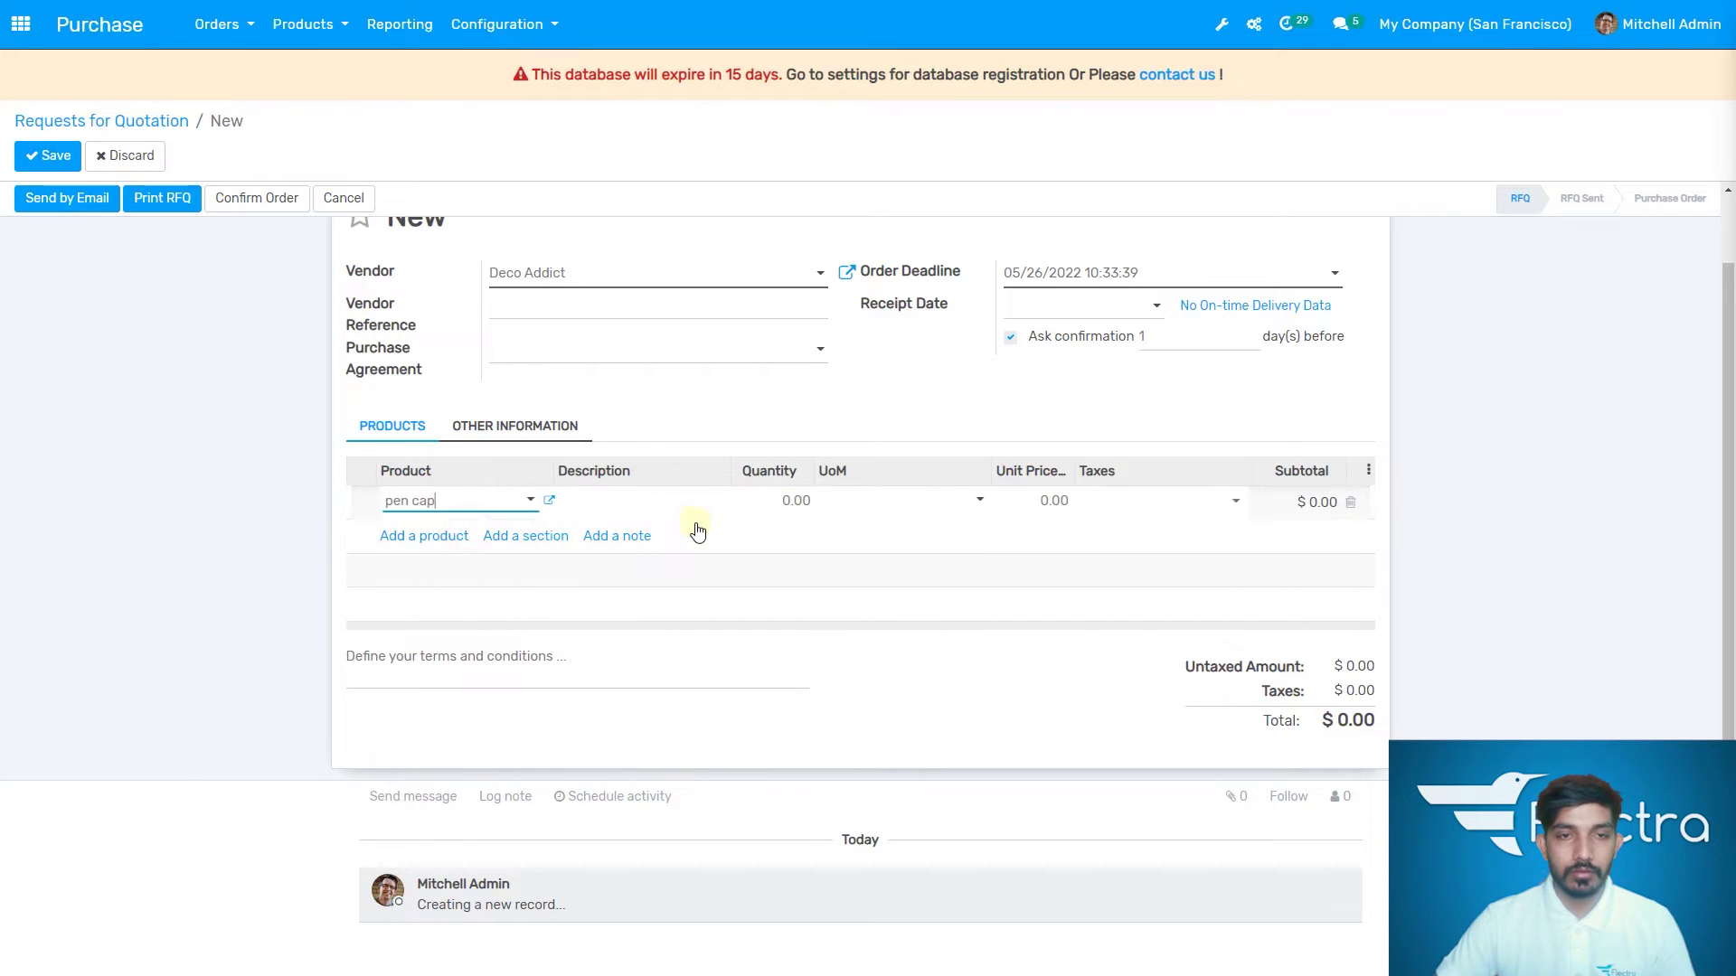
left_click(669, 503)
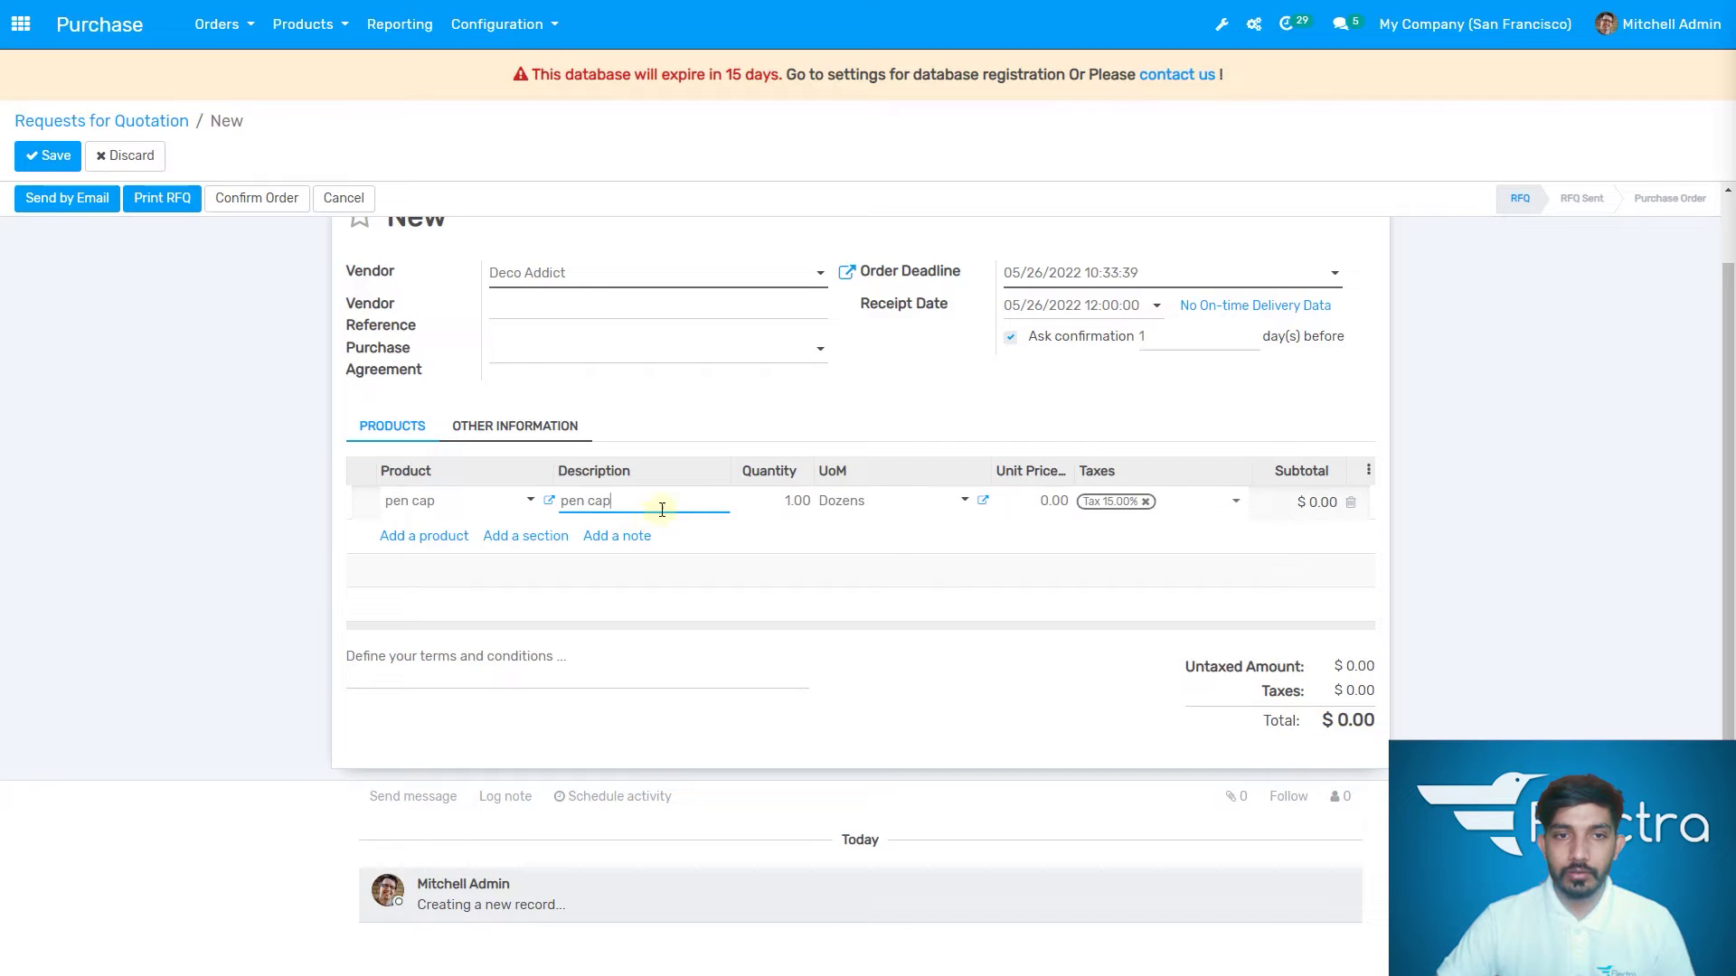
Set the pen cap line to 2 Dozens at 5.00 and save the $11.50 RFQ
left_click(791, 508)
key("BackSpace")
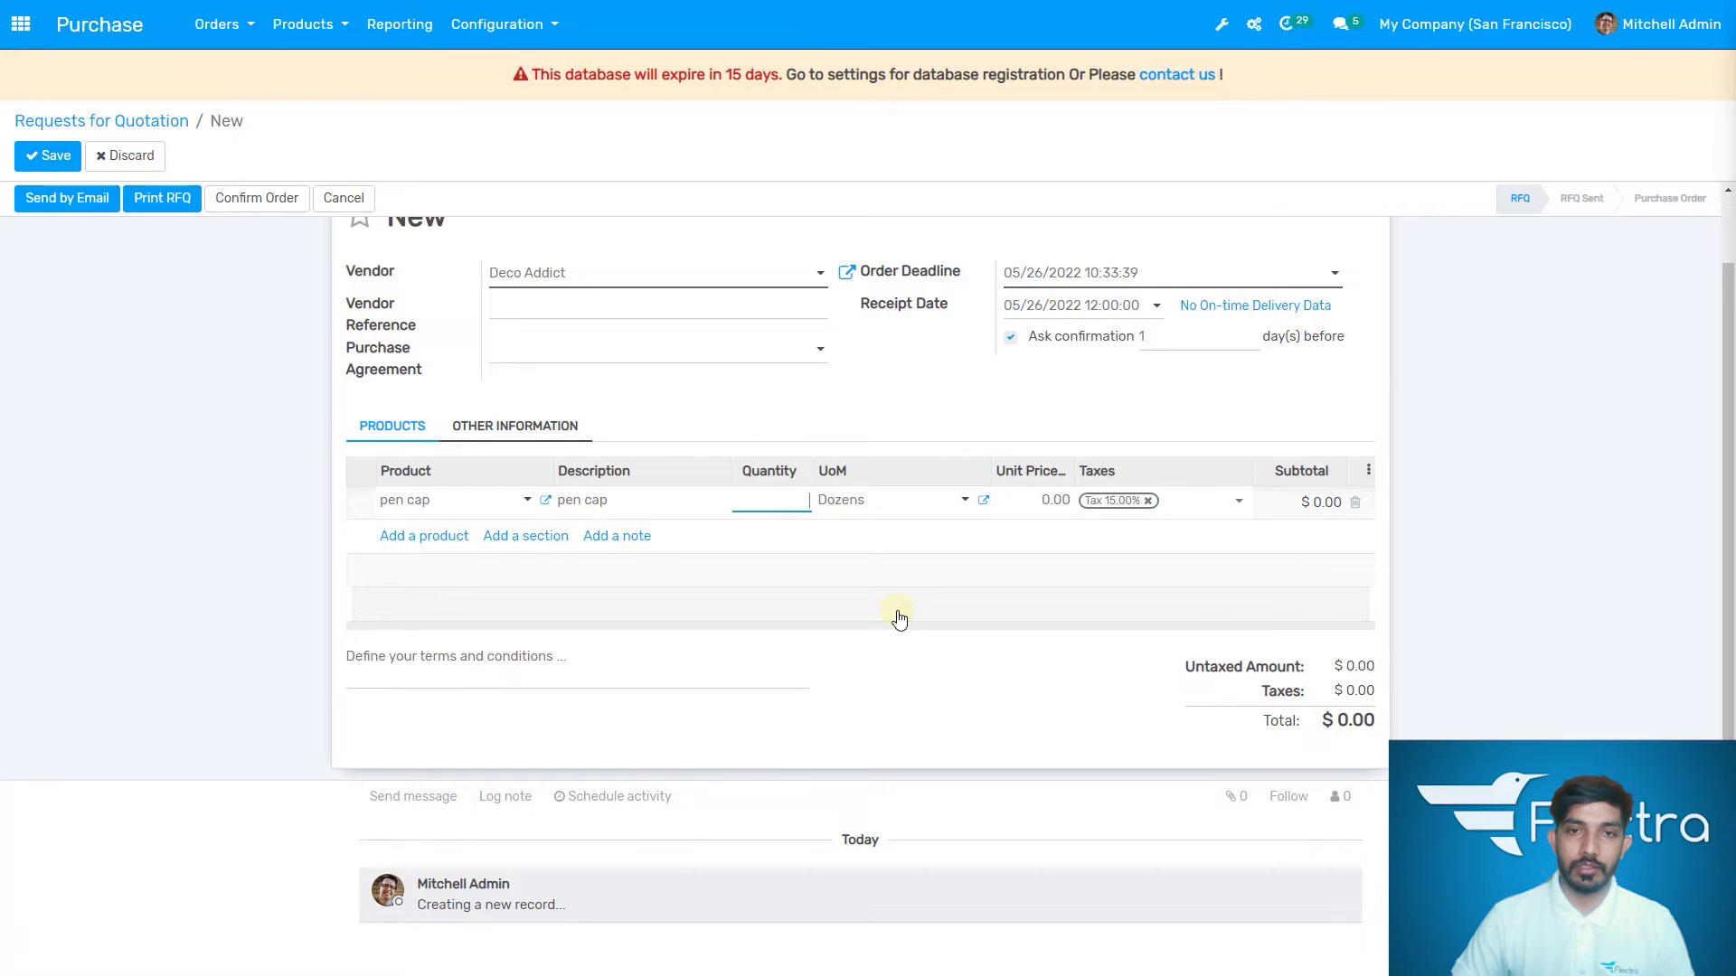
left_click(875, 559)
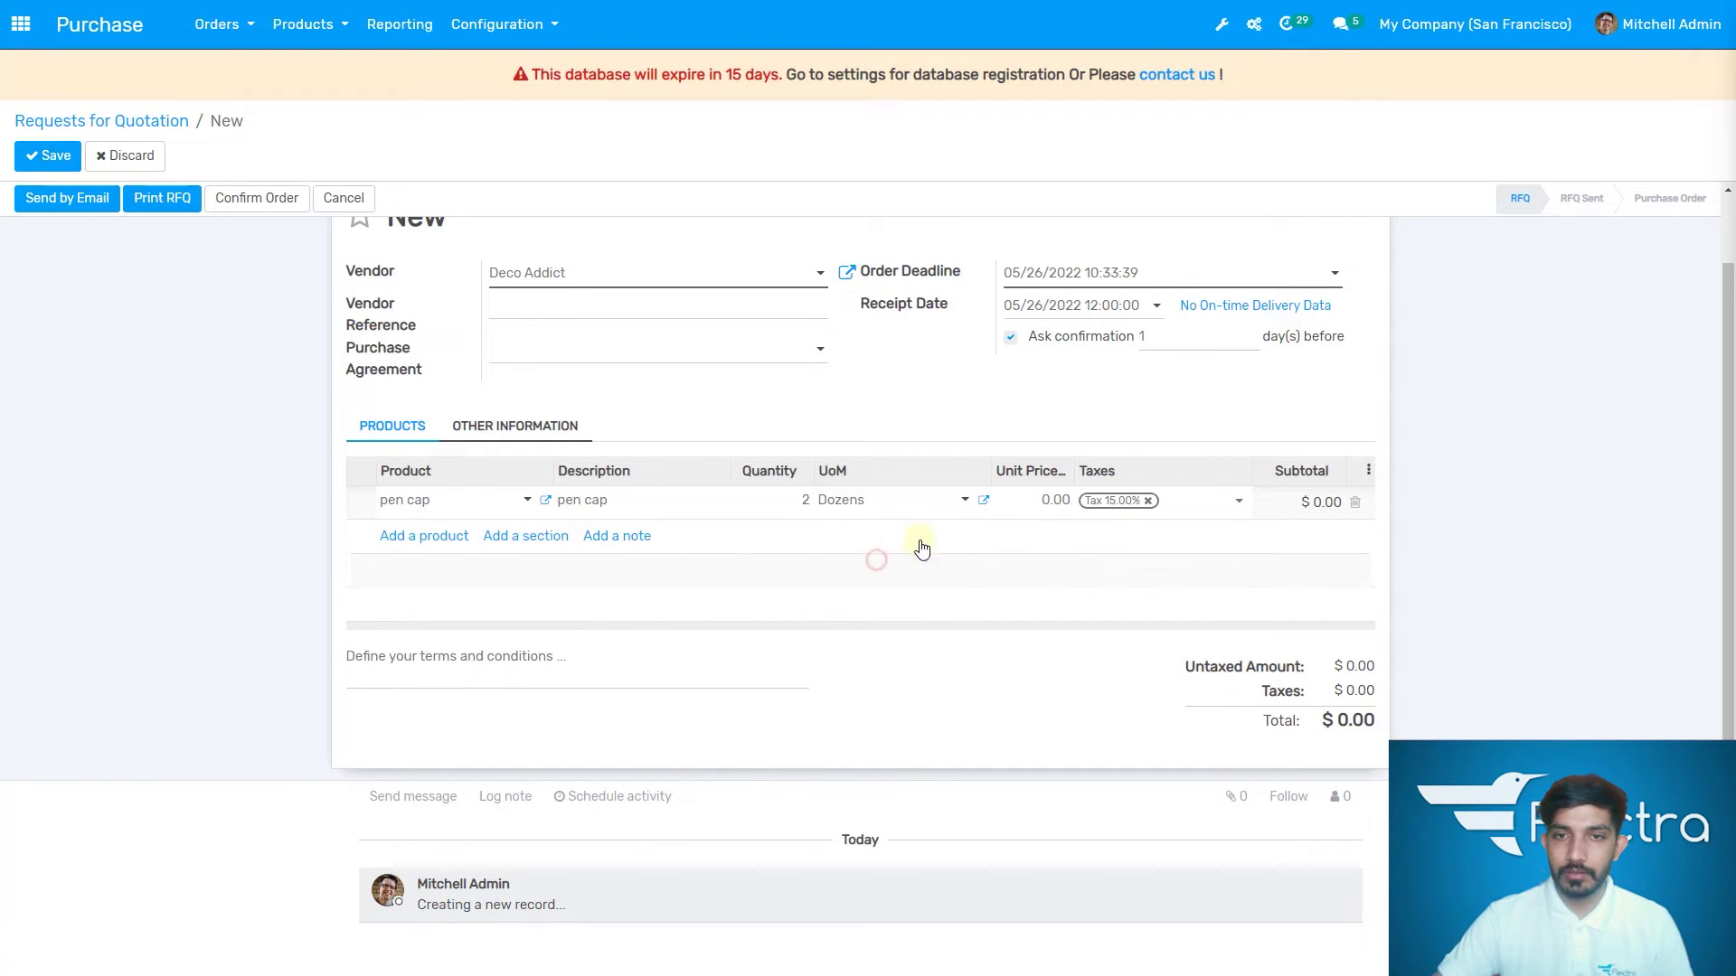
left_click(1047, 504)
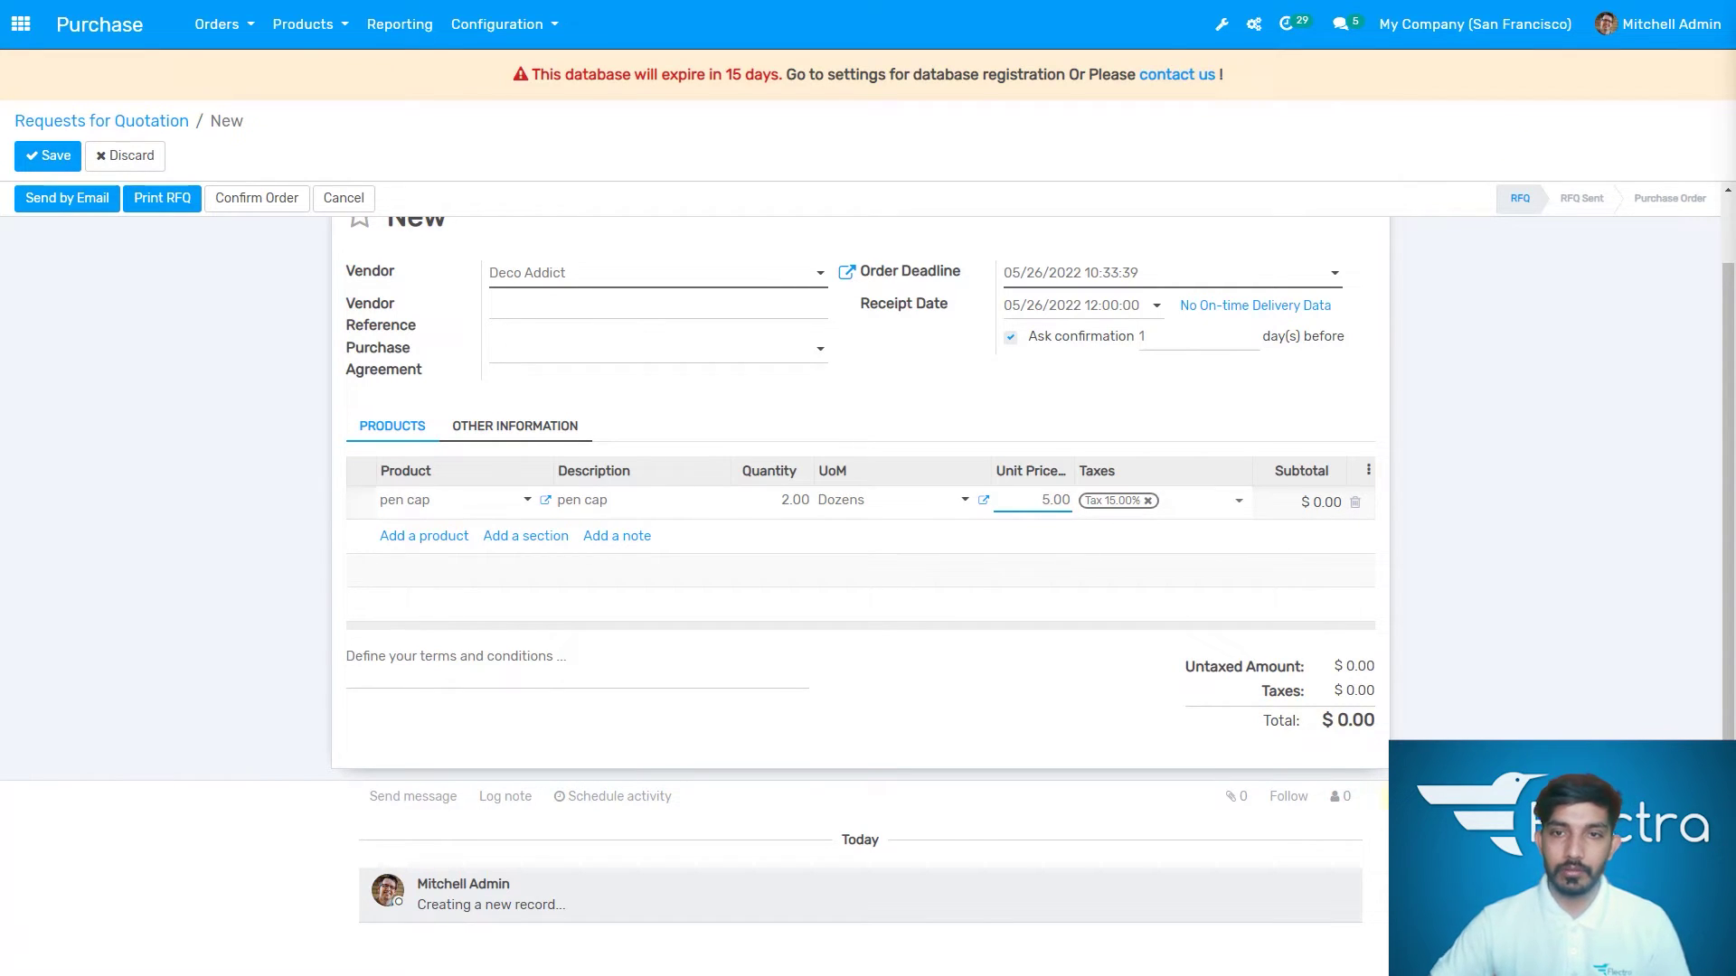
left_click(1094, 651)
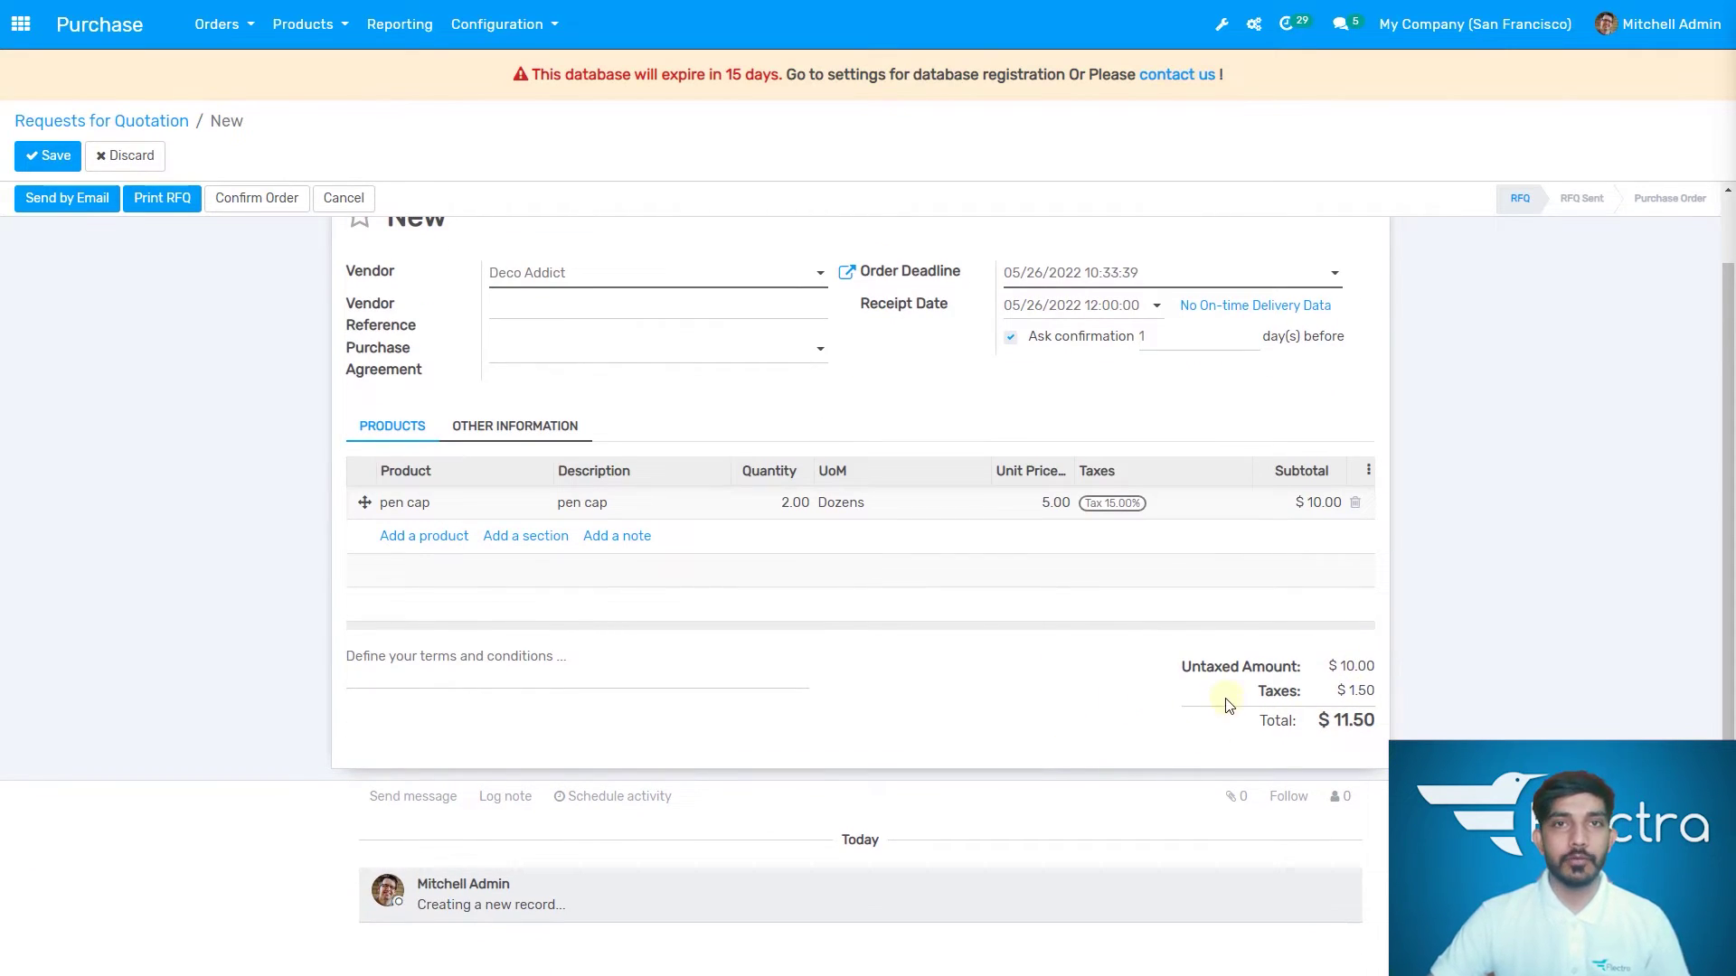
scroll(1243, 661, "up", 2)
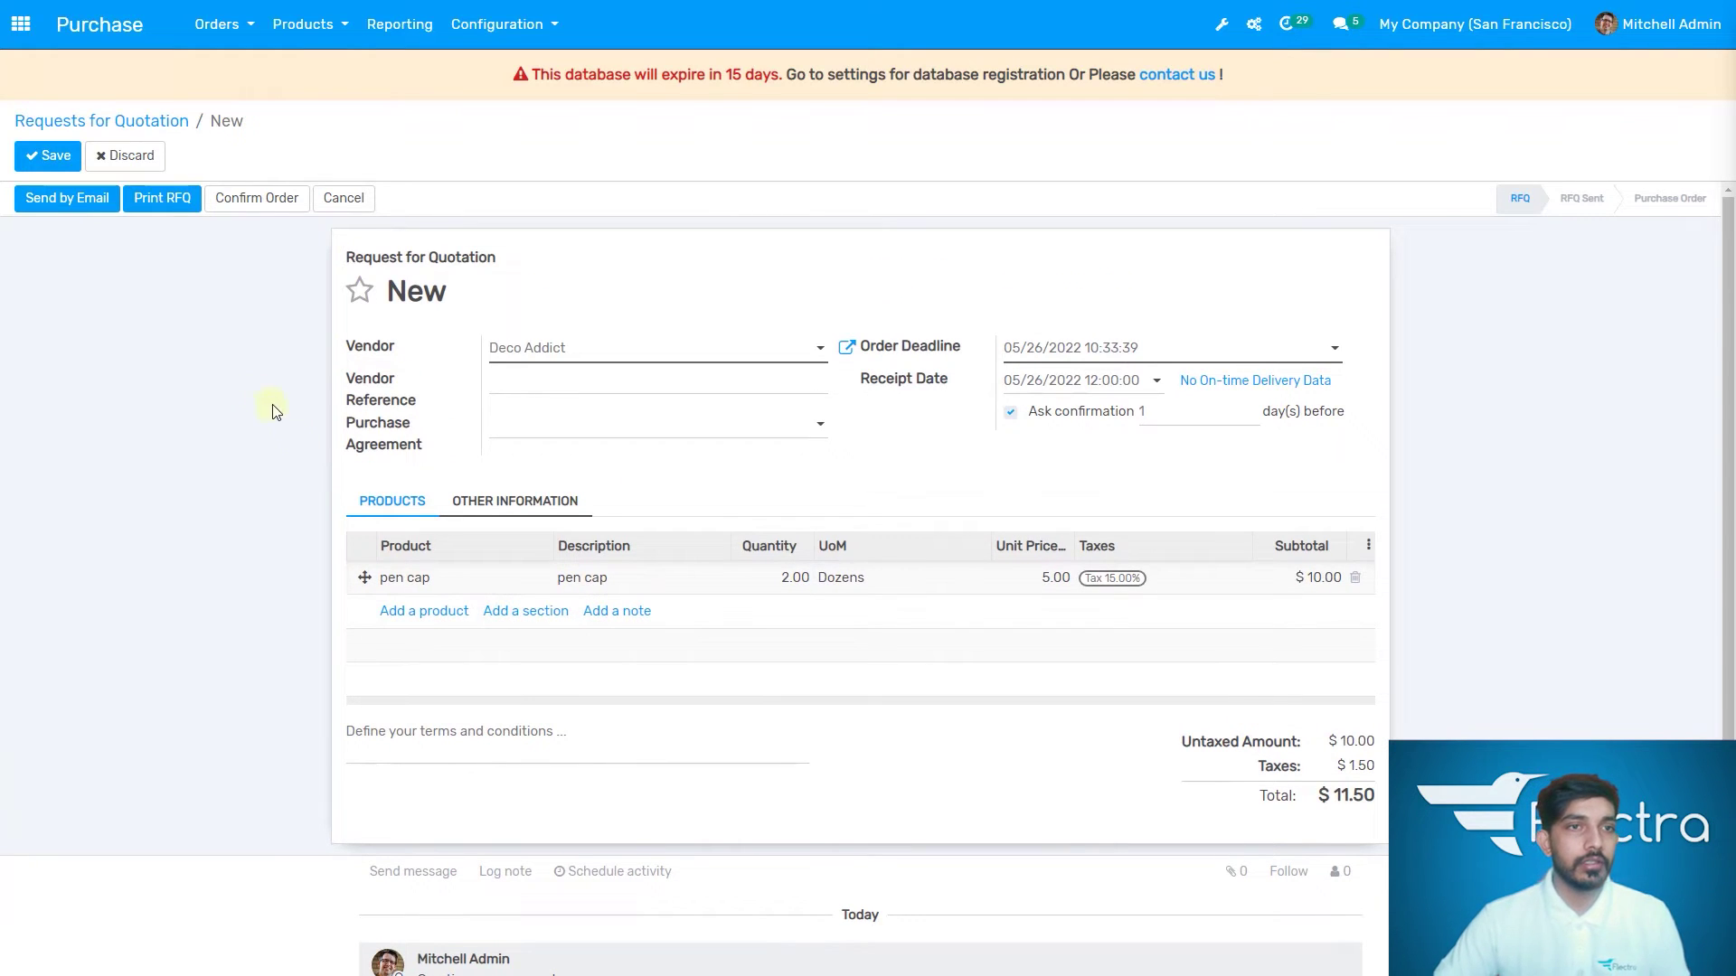
scroll(181, 316, "down", 1)
left_click(67, 161)
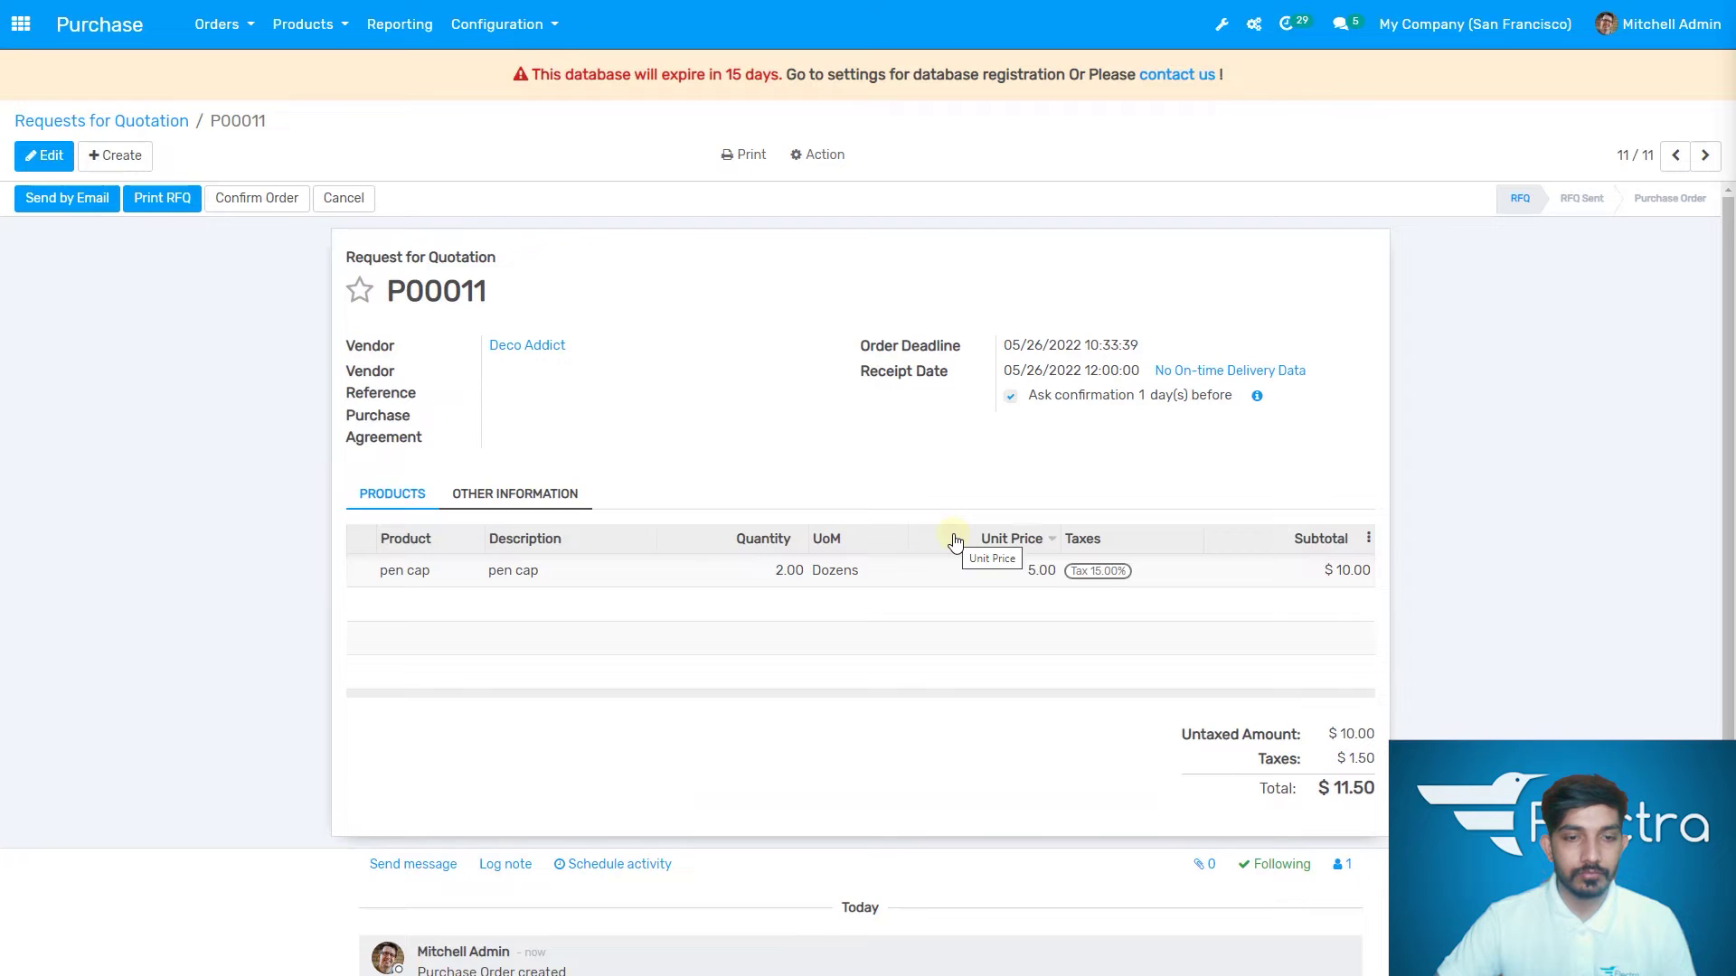
Email RFQ P00011 to Deco Addict and confirm it as a purchase order
scroll(667, 569, "down", 1)
scroll(690, 577, "up", 1)
scroll(407, 407, "down", 1)
left_click(81, 207)
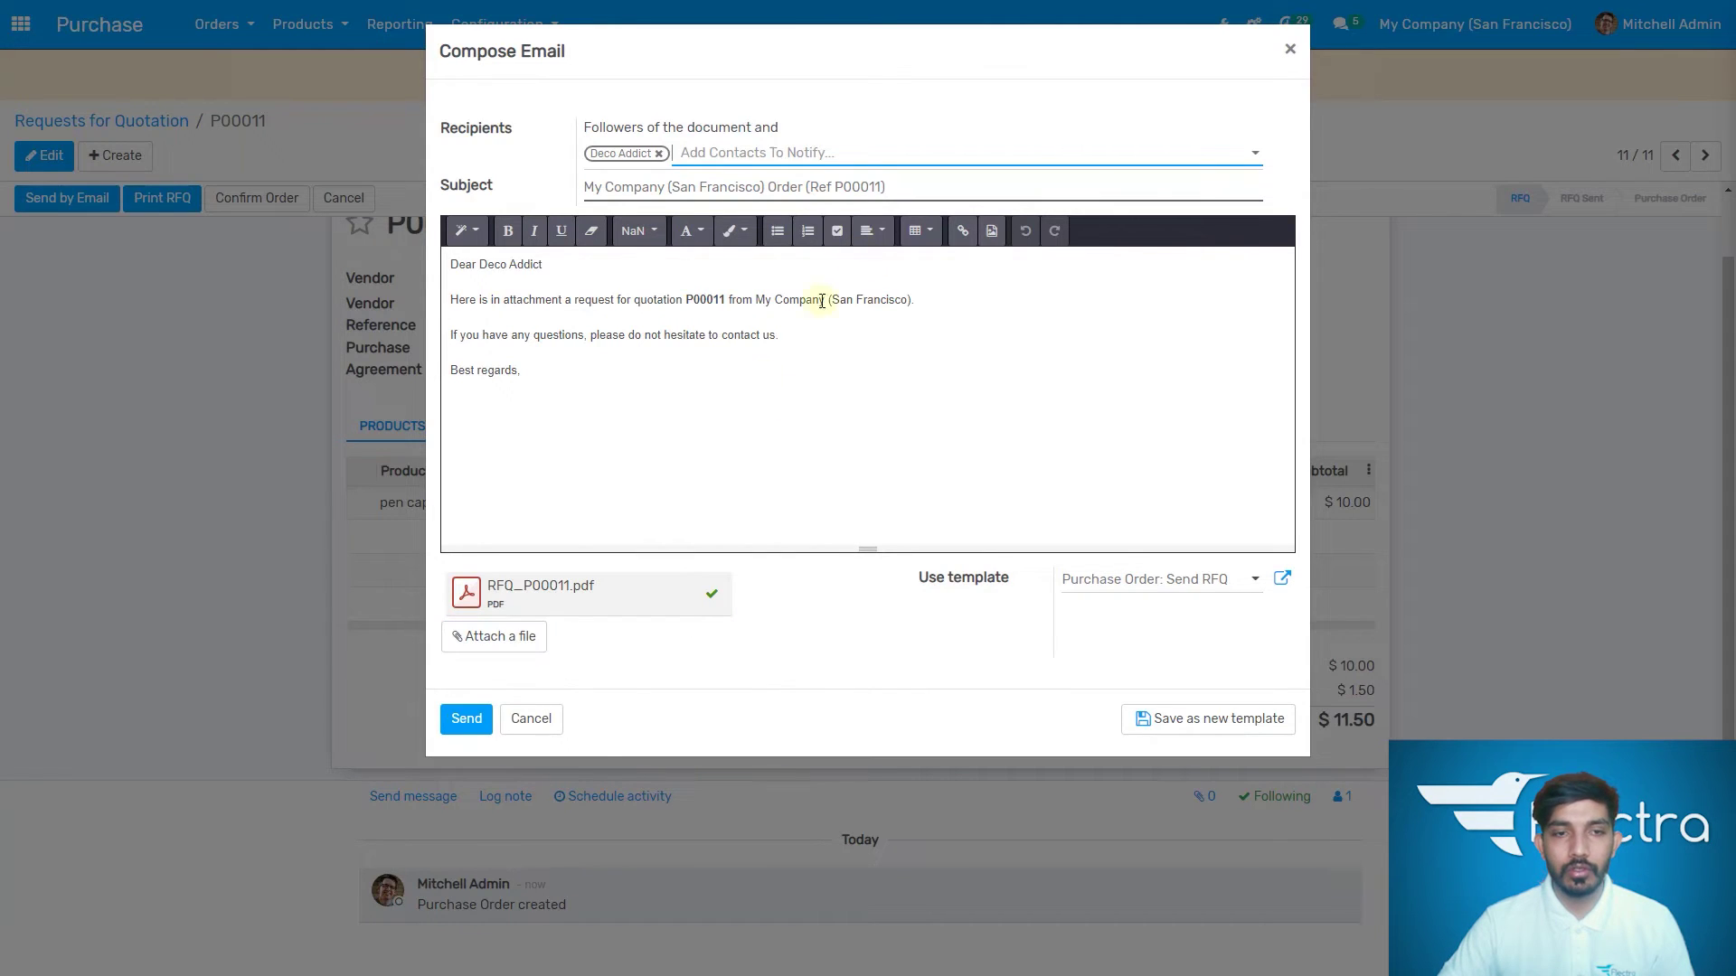
left_click(467, 718)
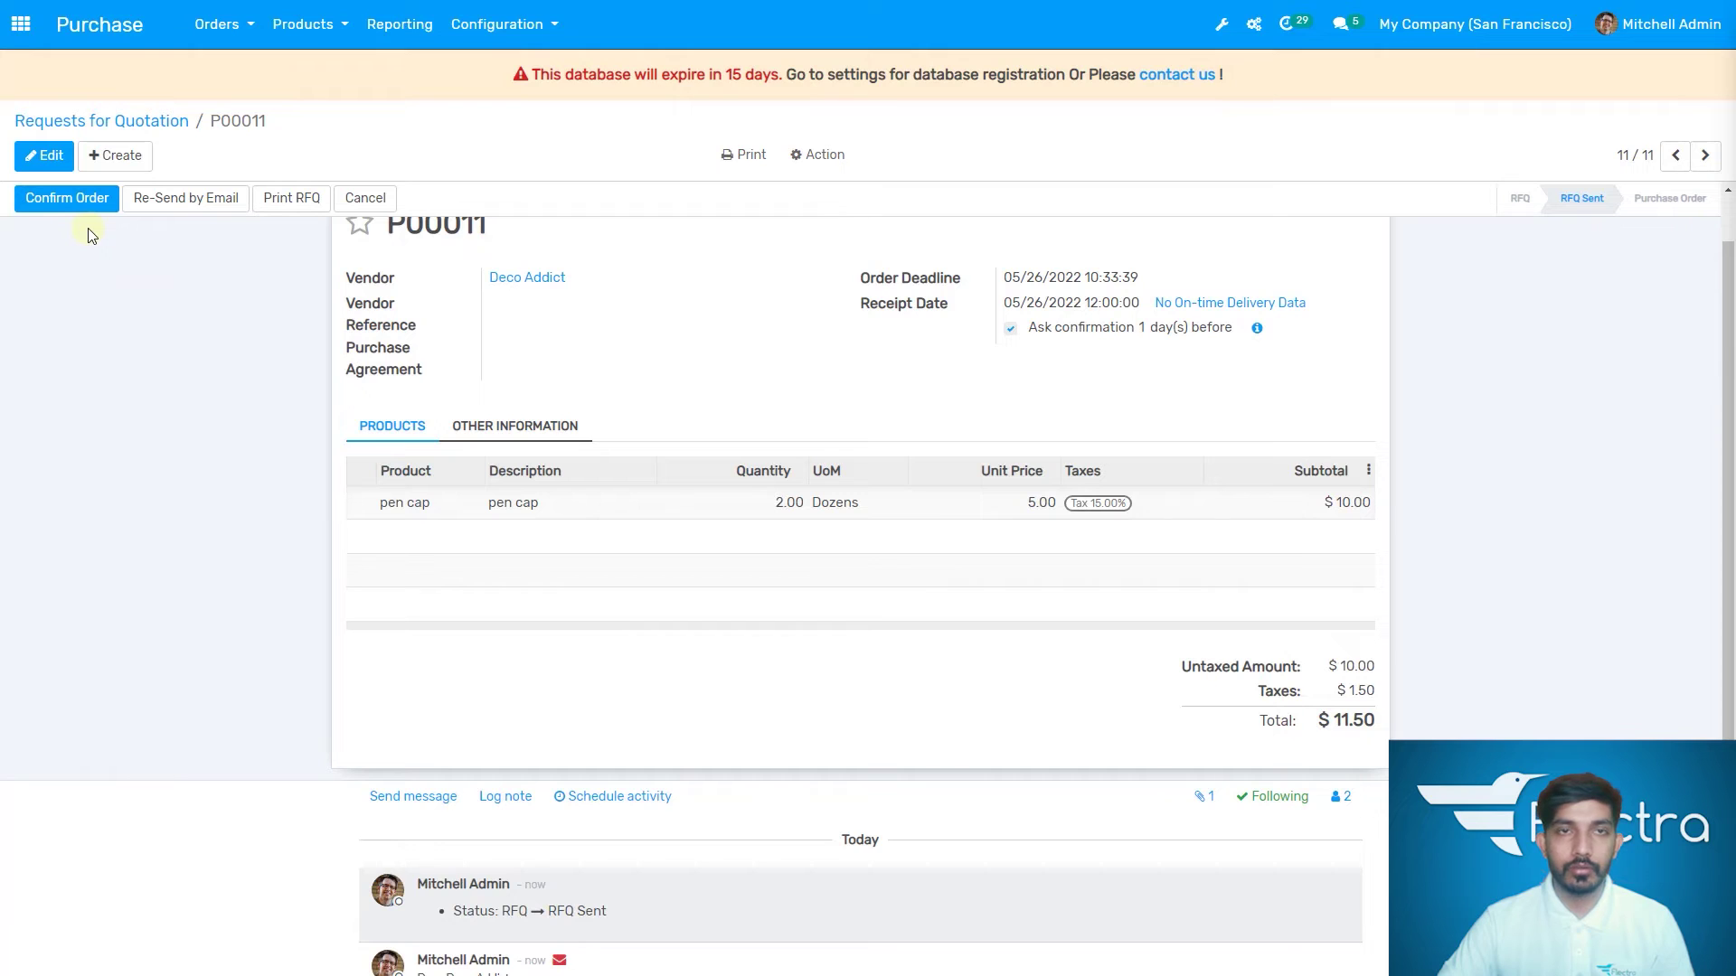
left_click(69, 201)
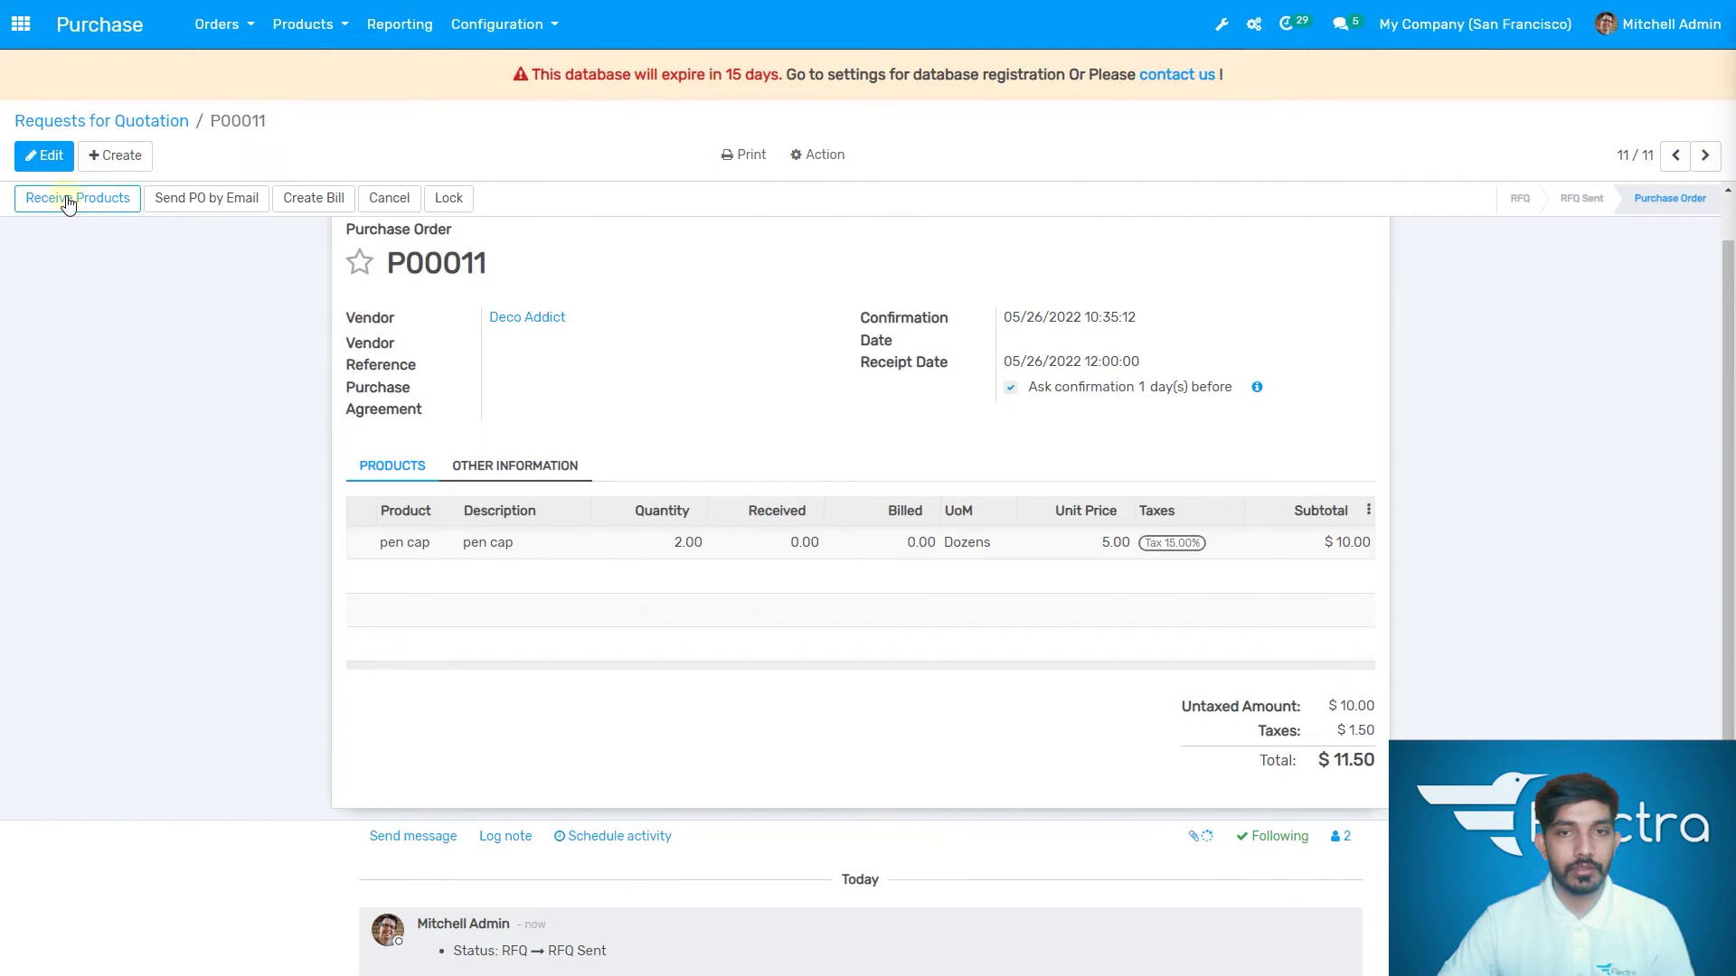
Download and view RFQ_P00011.pdf, then close it to return to P00011
scroll(498, 529, "down", 2)
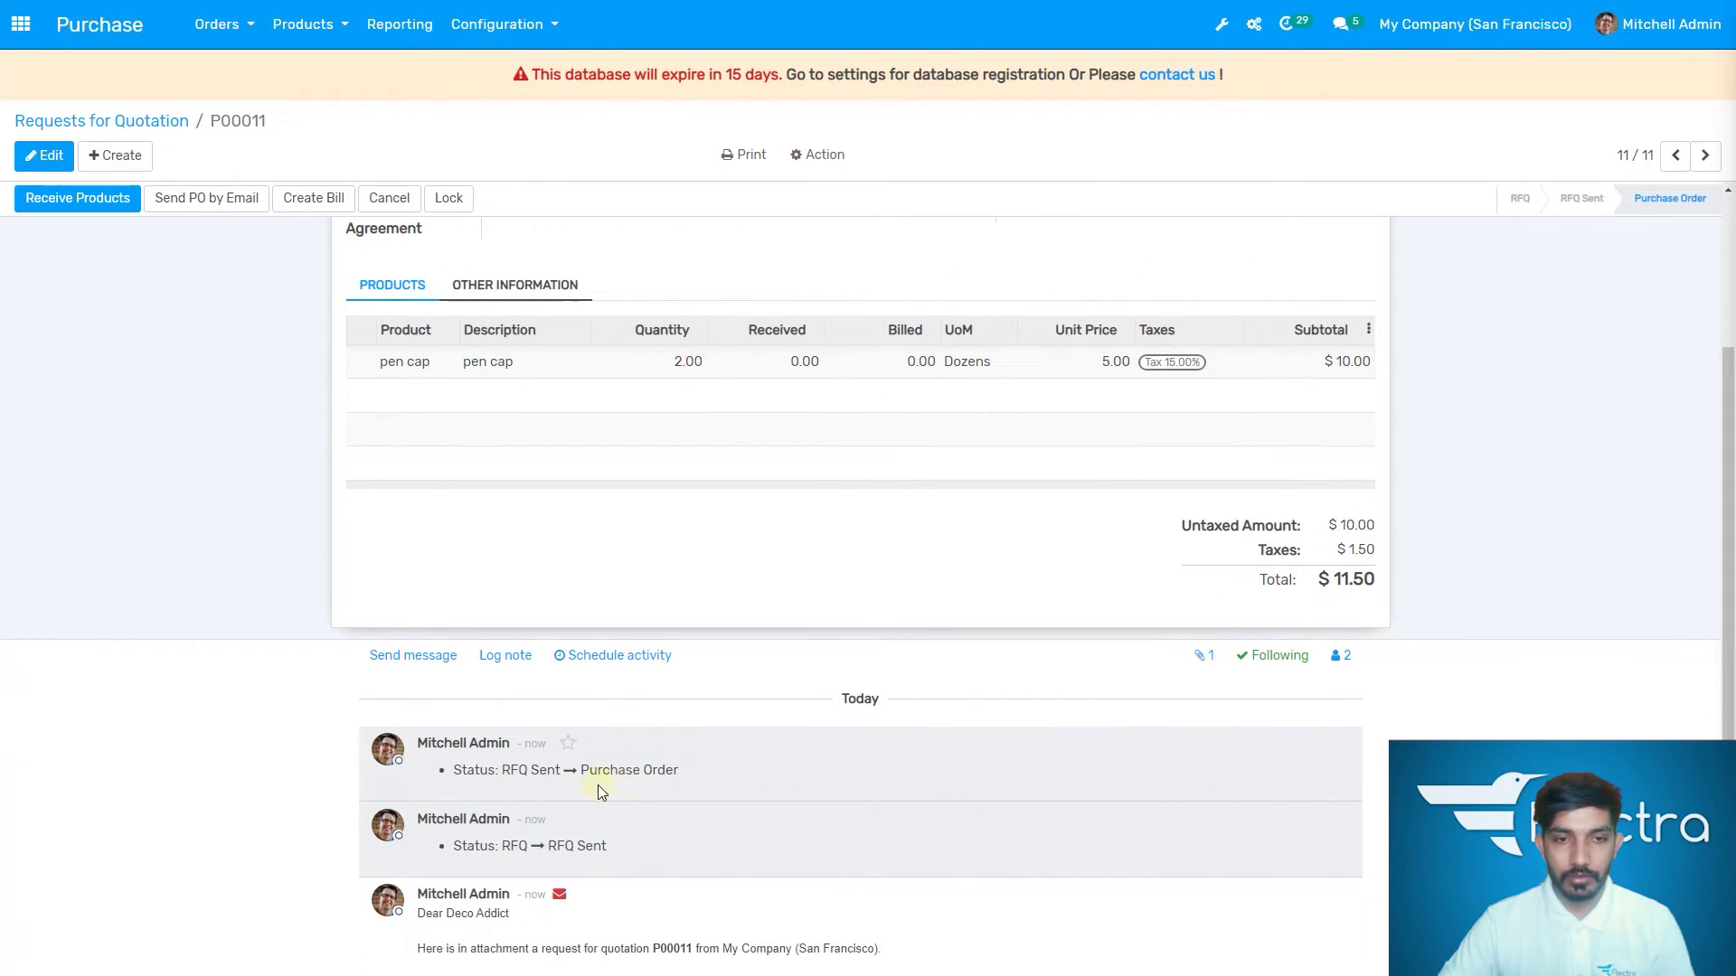
scroll(651, 786, "down", 3)
scroll(497, 822, "up", 1)
scroll(519, 880, "down", 1)
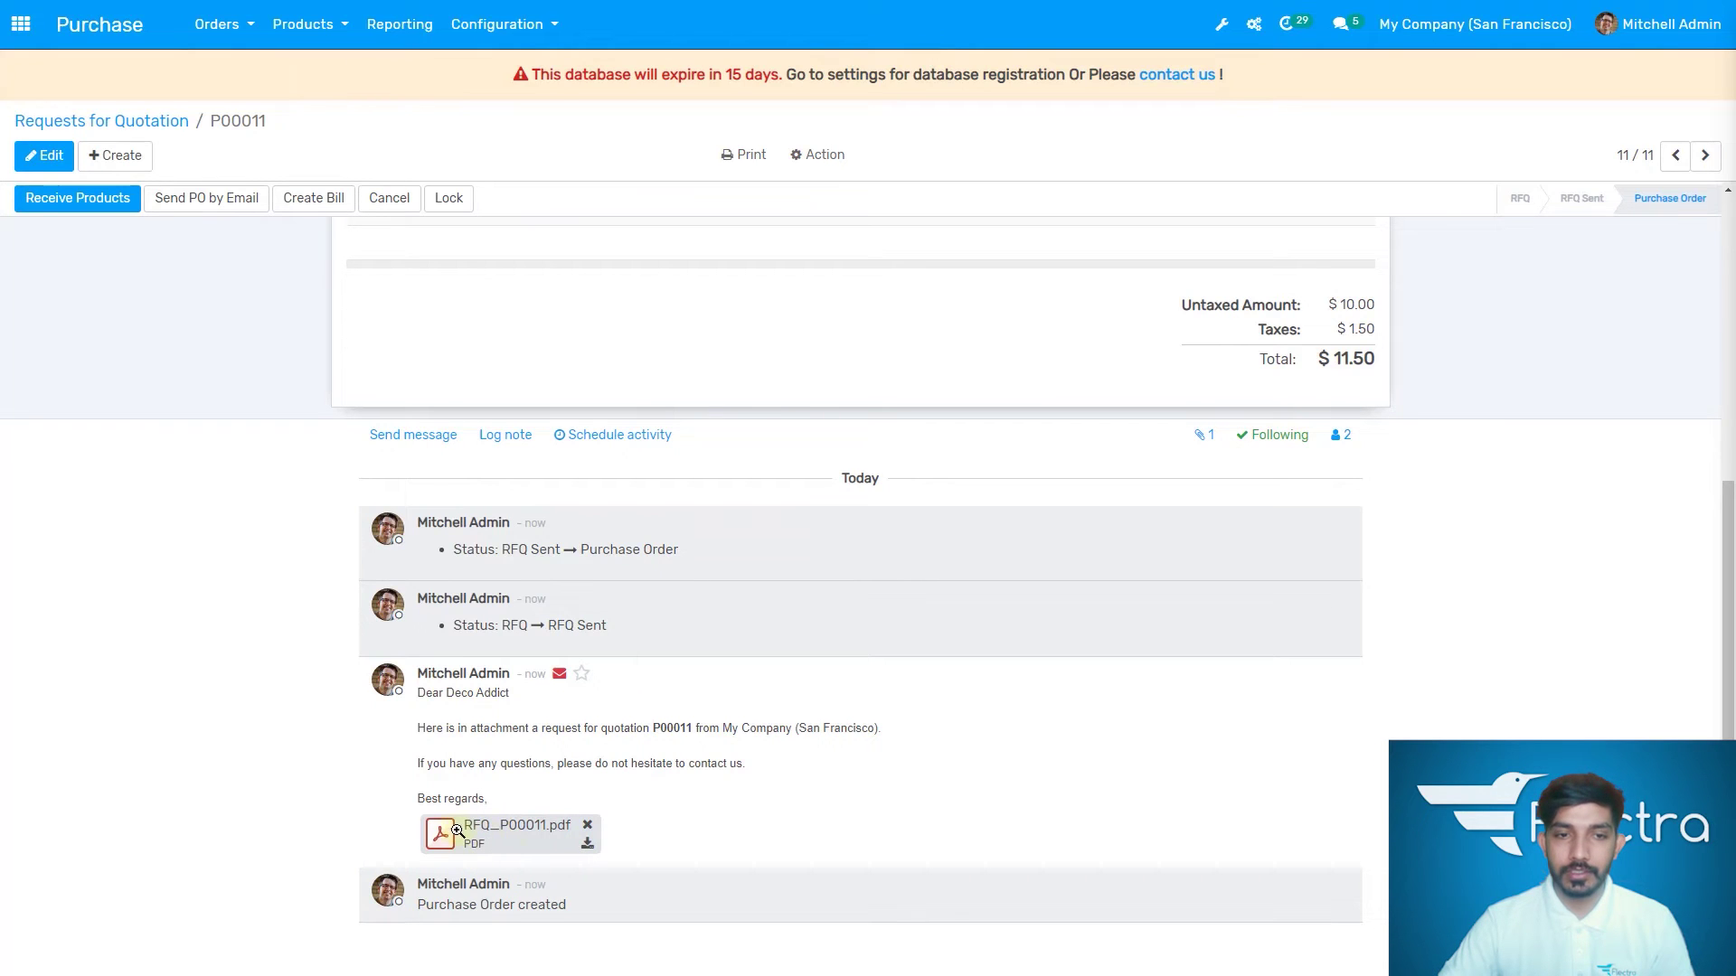
left_click(587, 843)
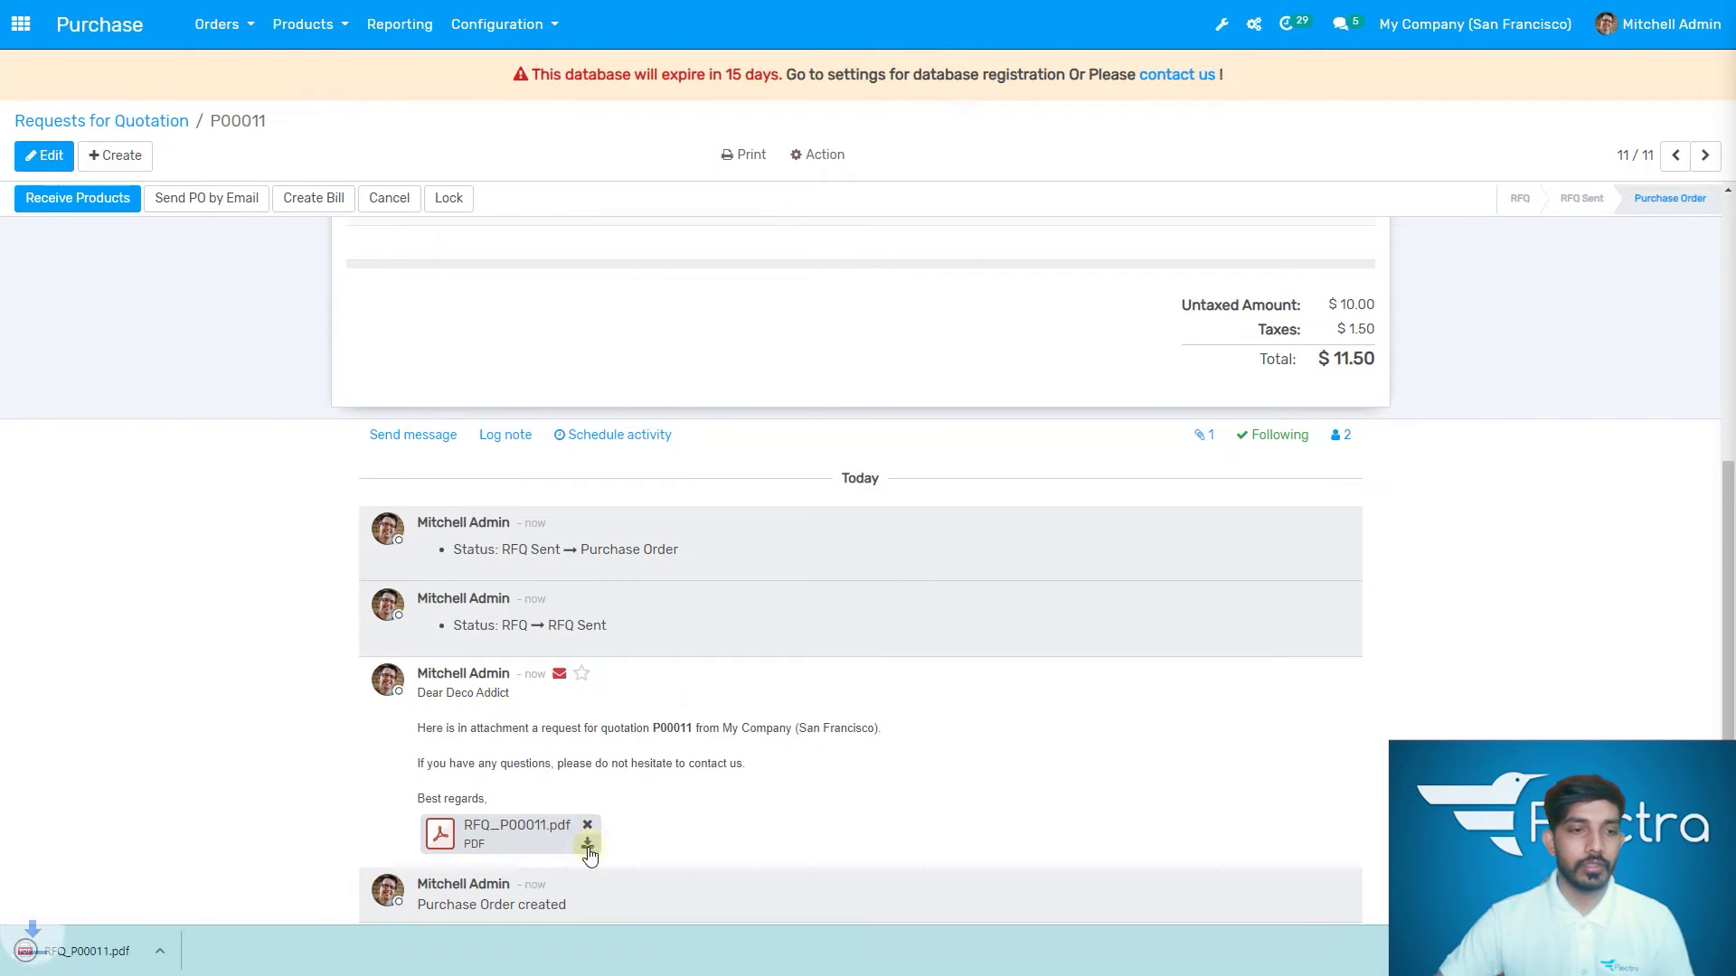
left_click(135, 962)
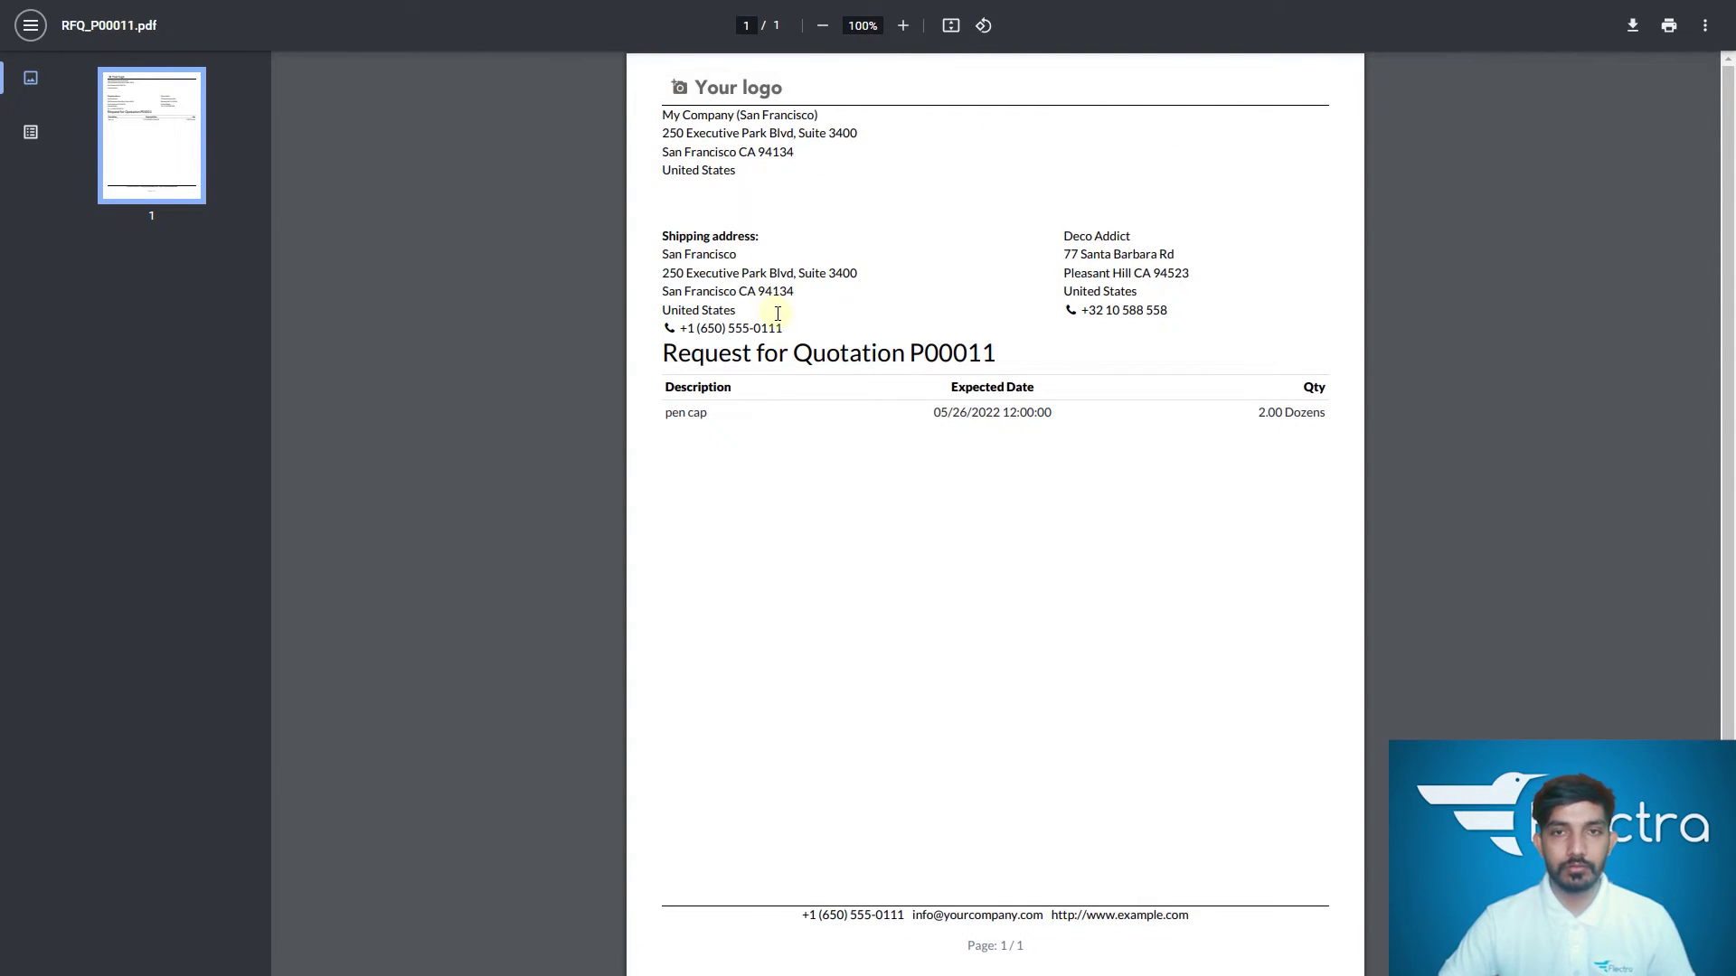
key("ctrl+w")
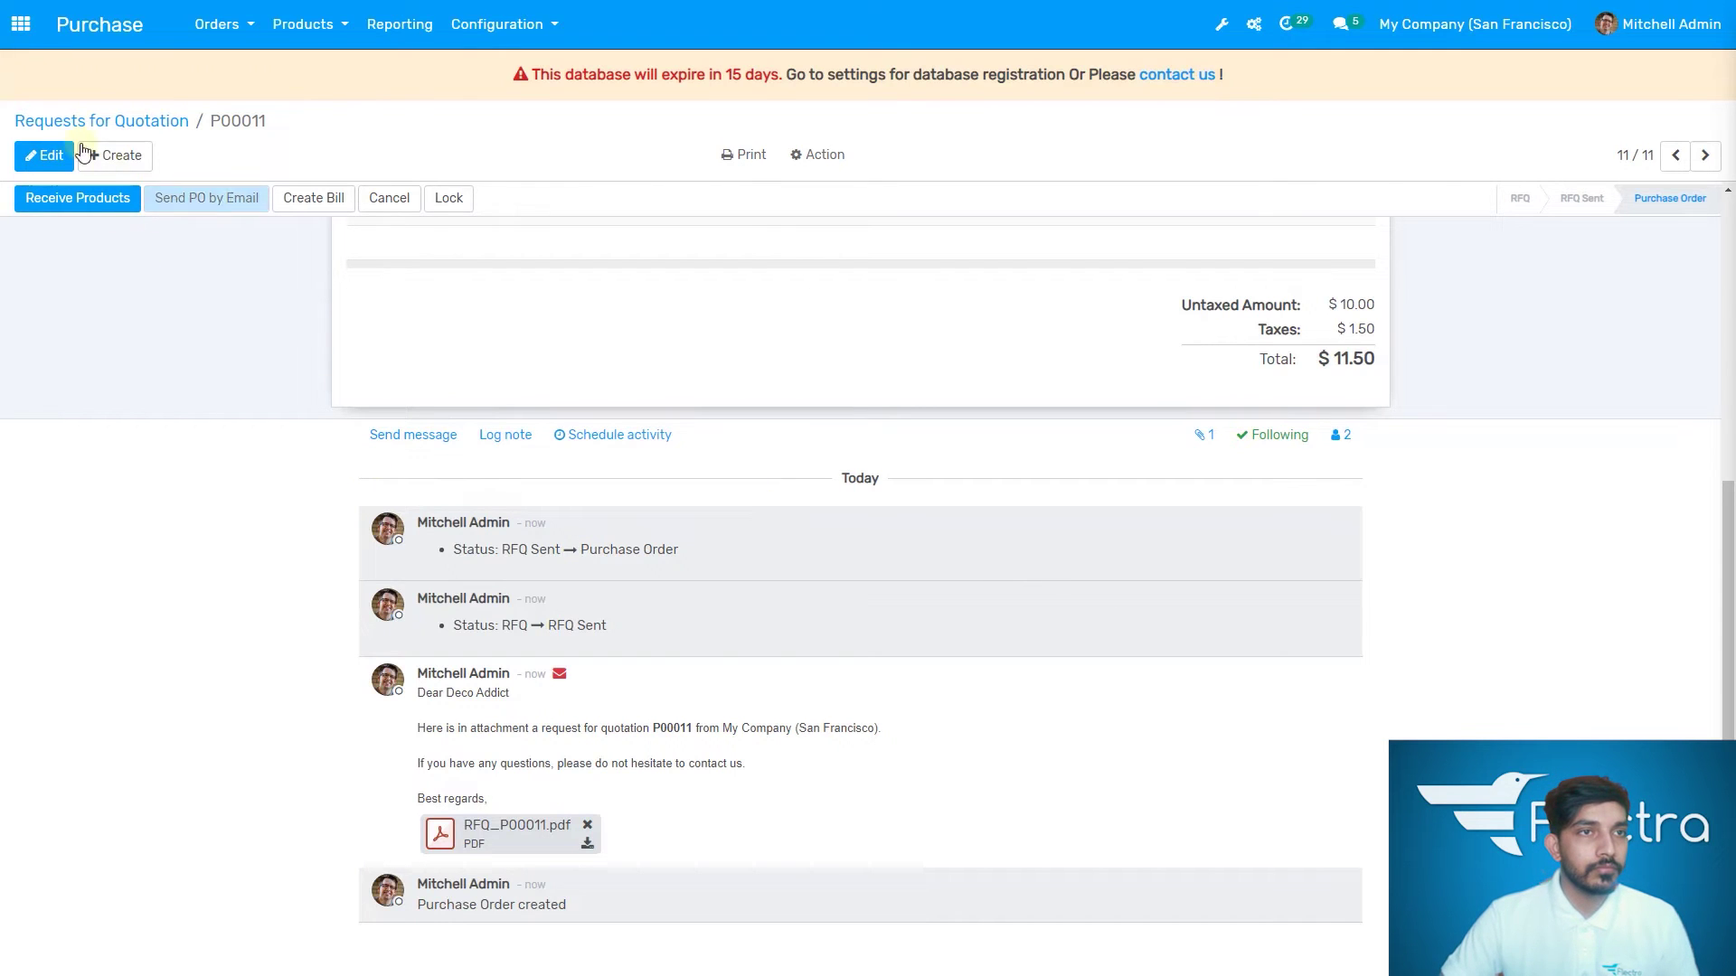
Open the Inventory product catalogue
left_click(21, 23)
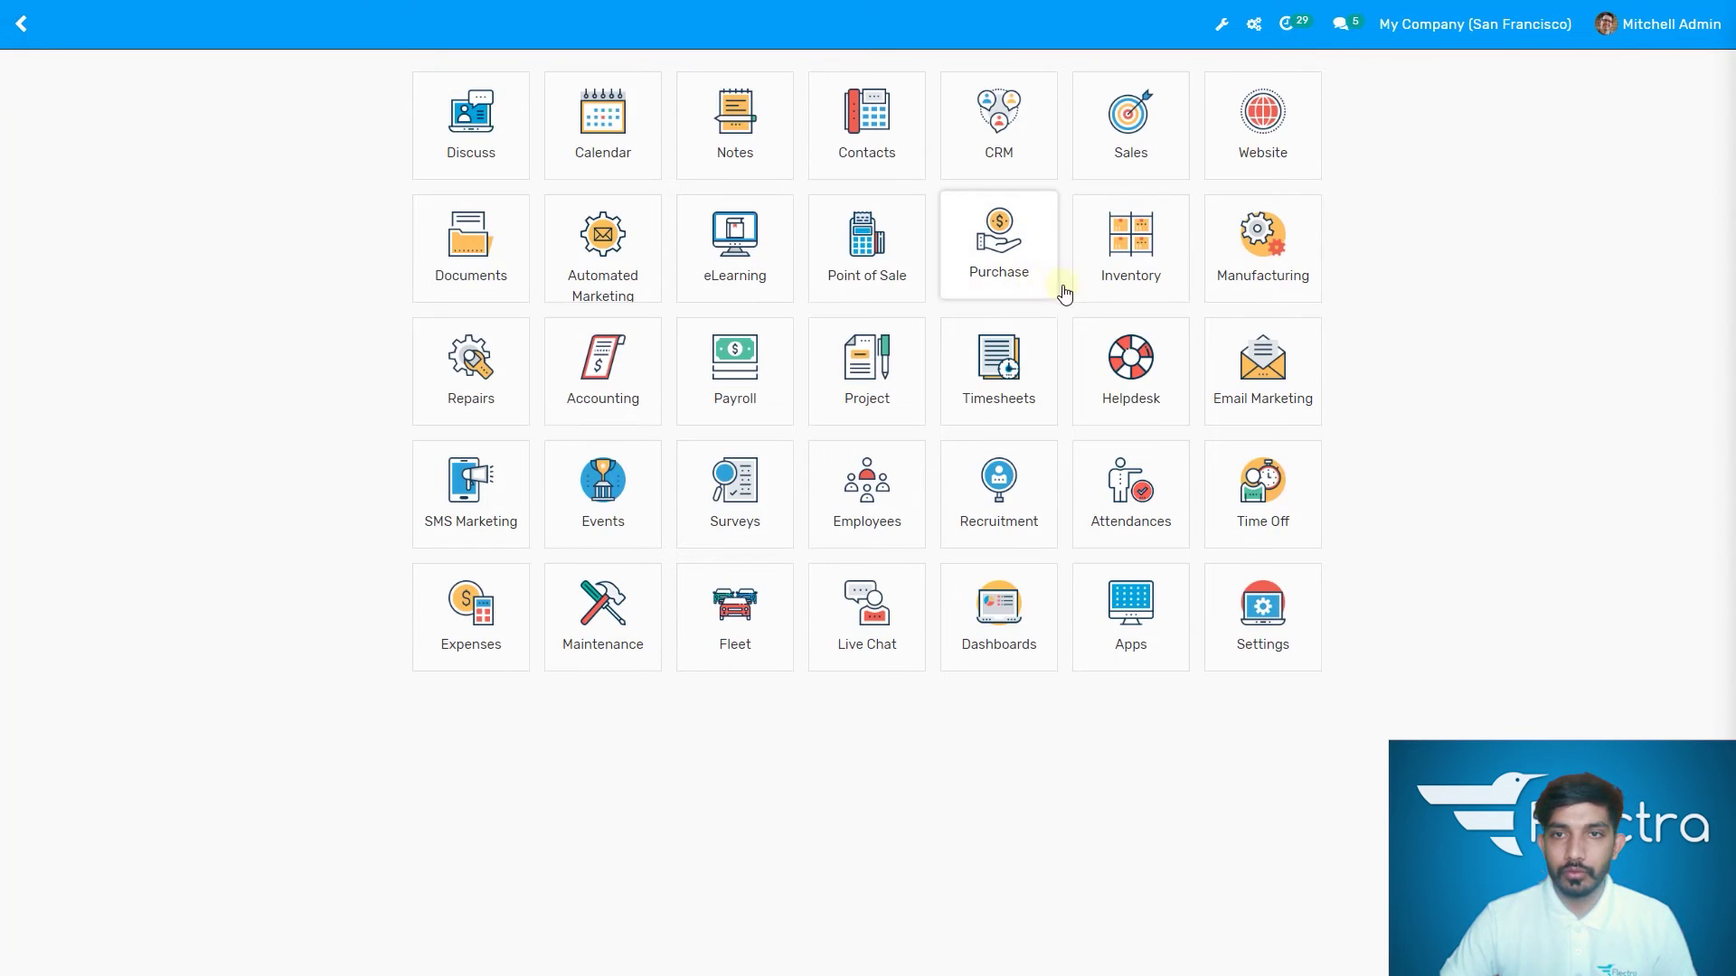
left_click(1097, 282)
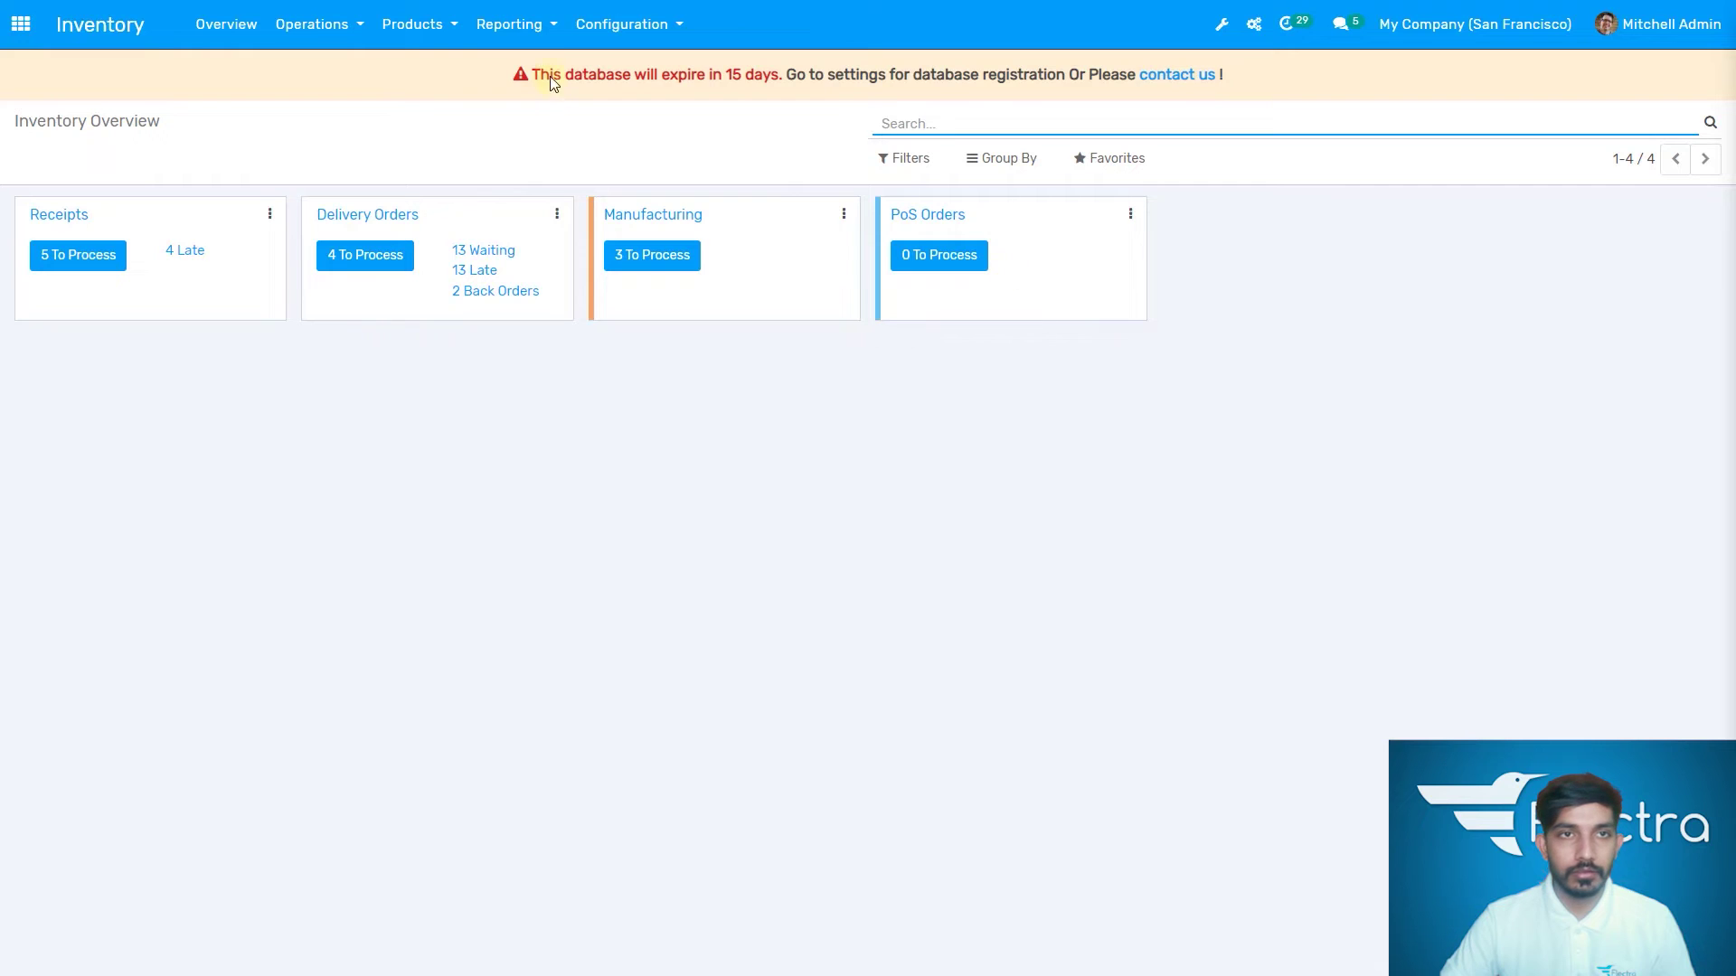
left_click(443, 26)
left_click(452, 69)
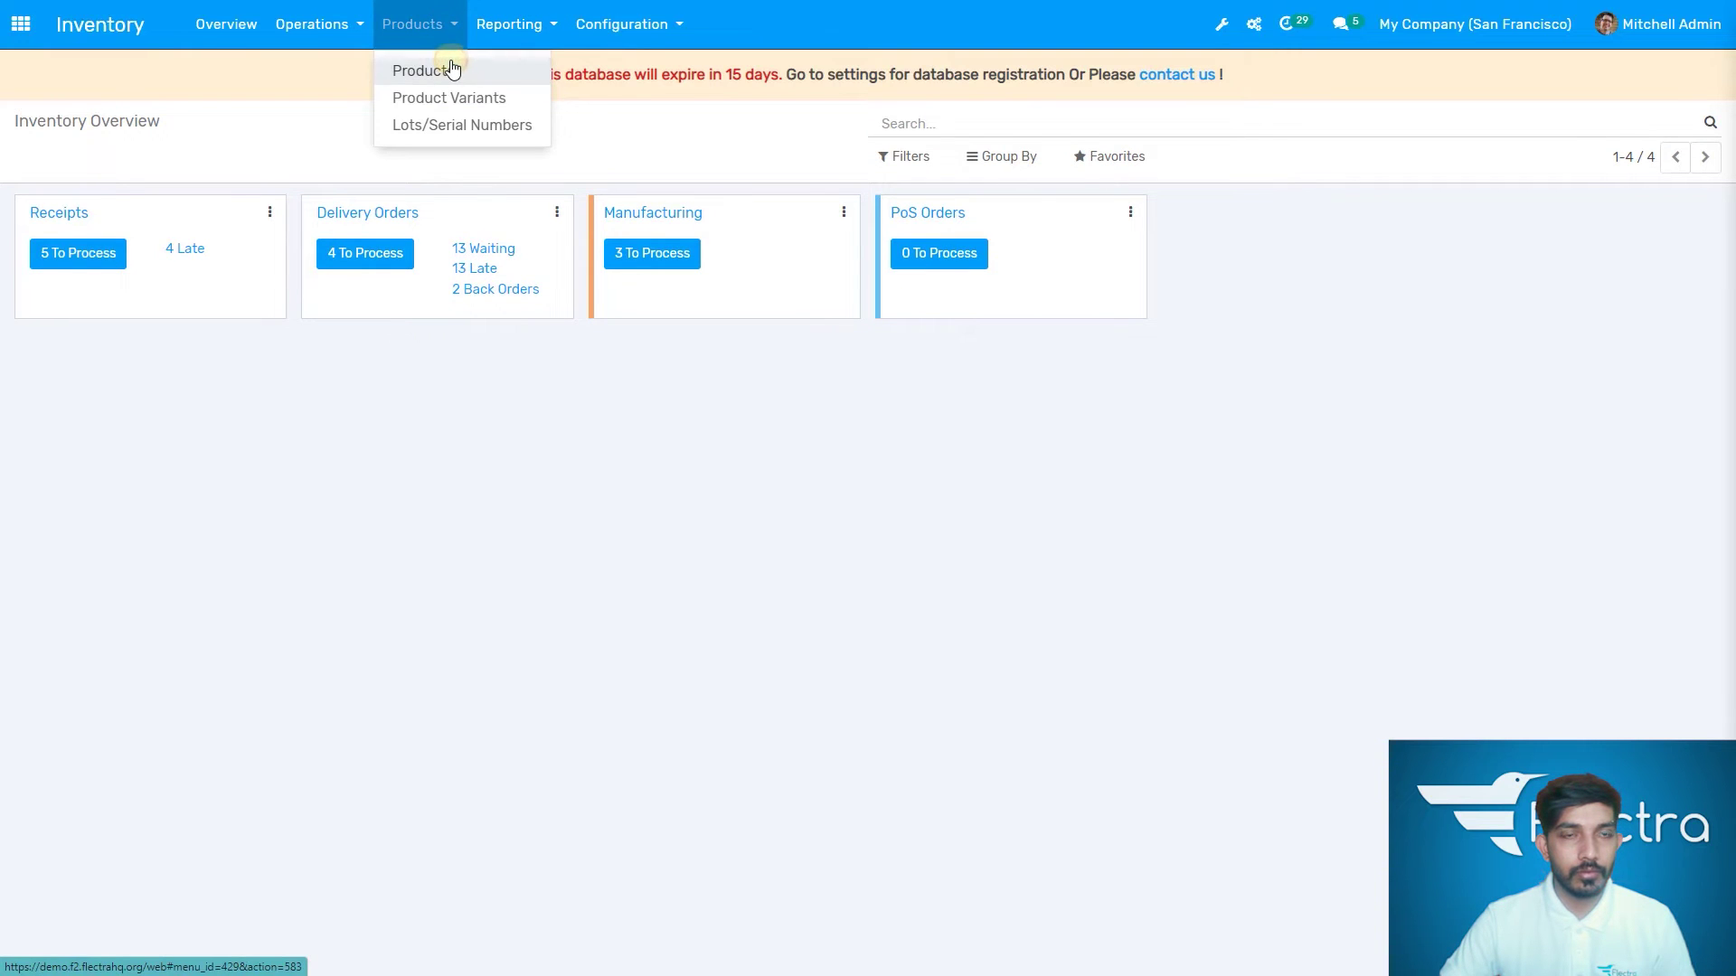
Search 'pen cap' and open its record: 0.00 Dozens on hand, 2.00 forecast
left_click(959, 123)
type("pwn")
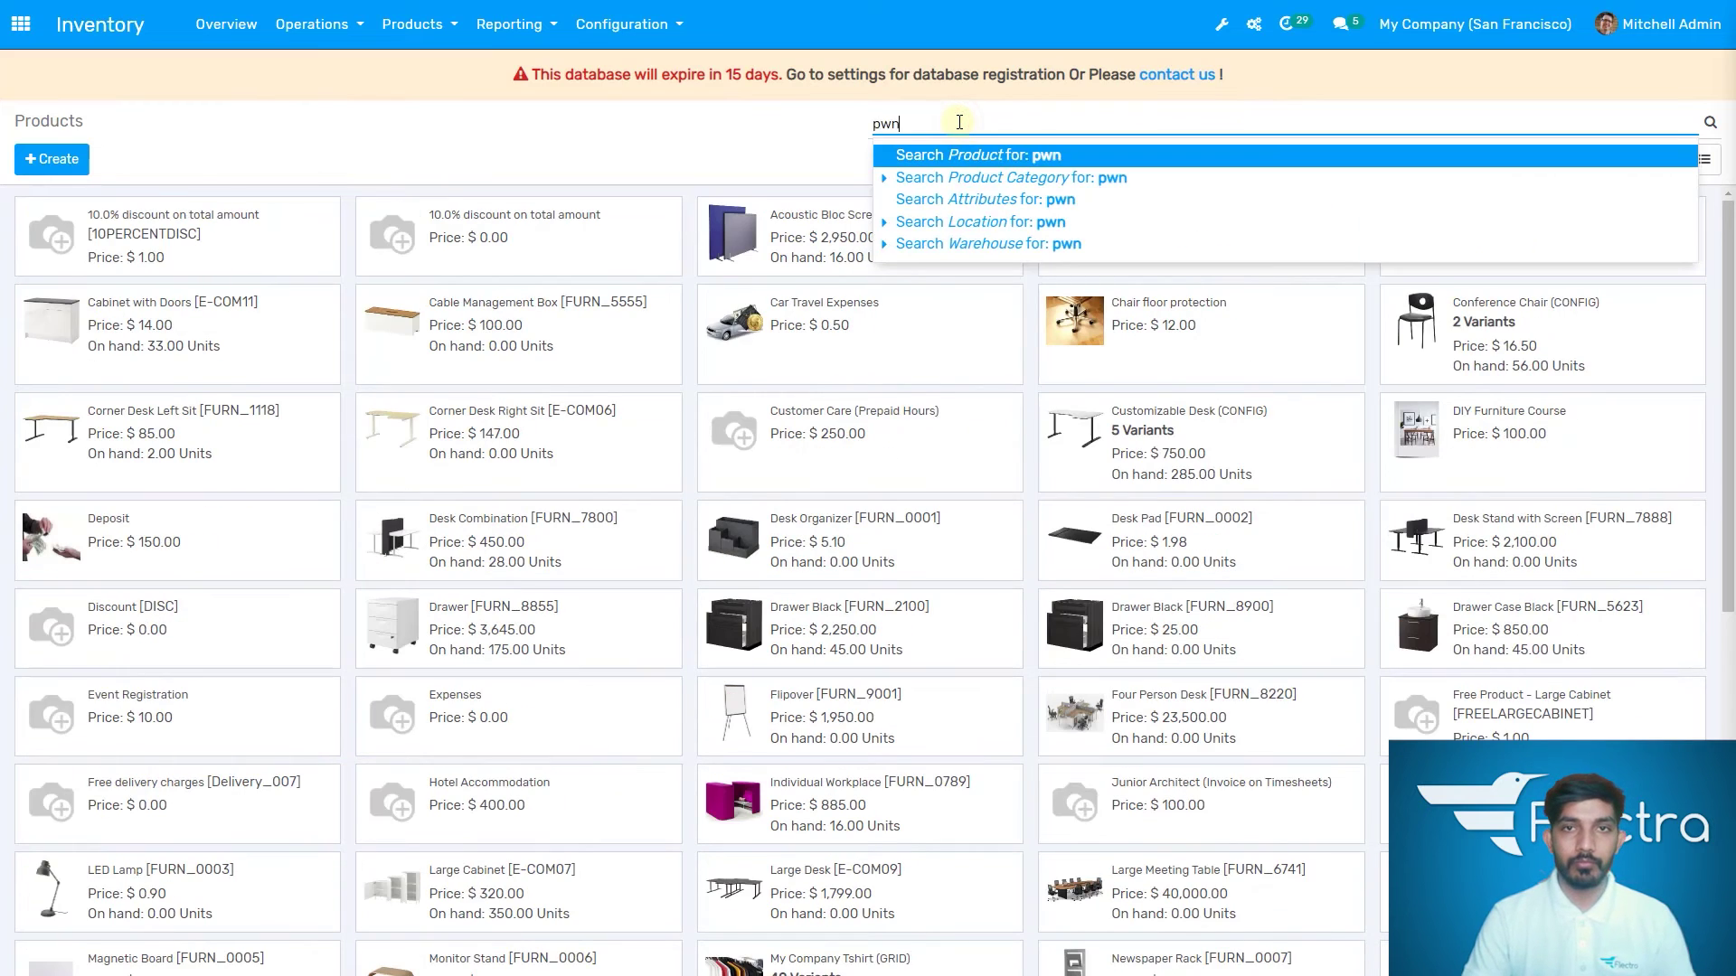
key("BackSpace")
key("BackSpace")
type("en ")
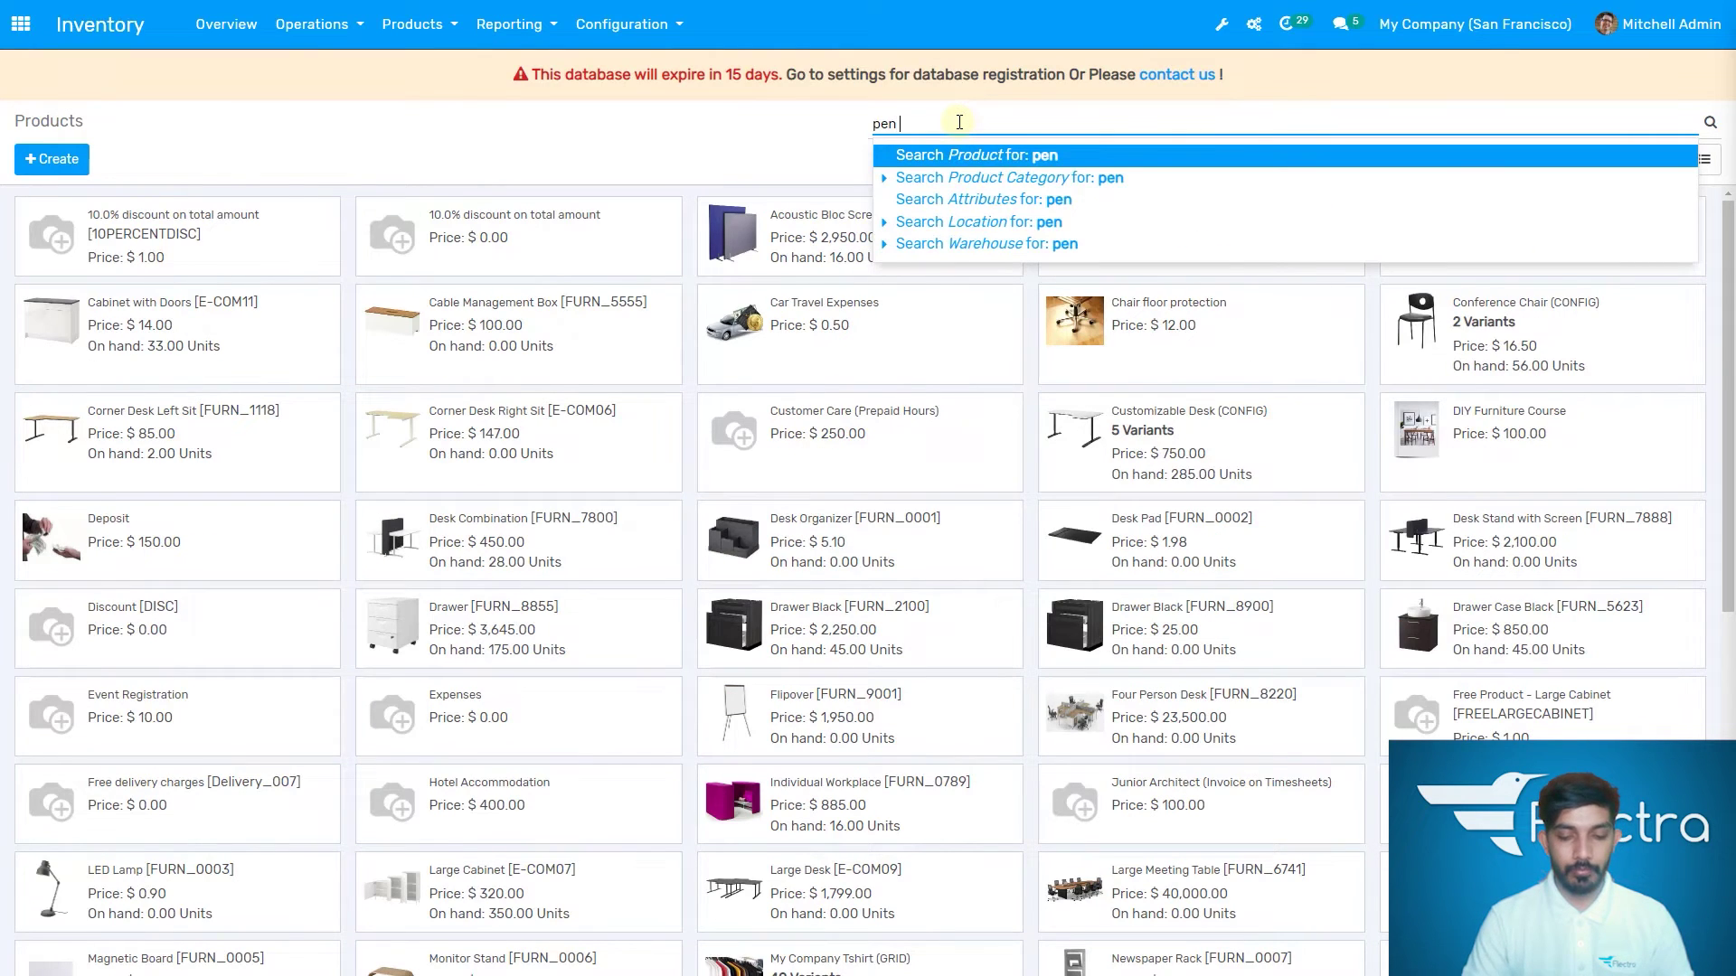
type("cap")
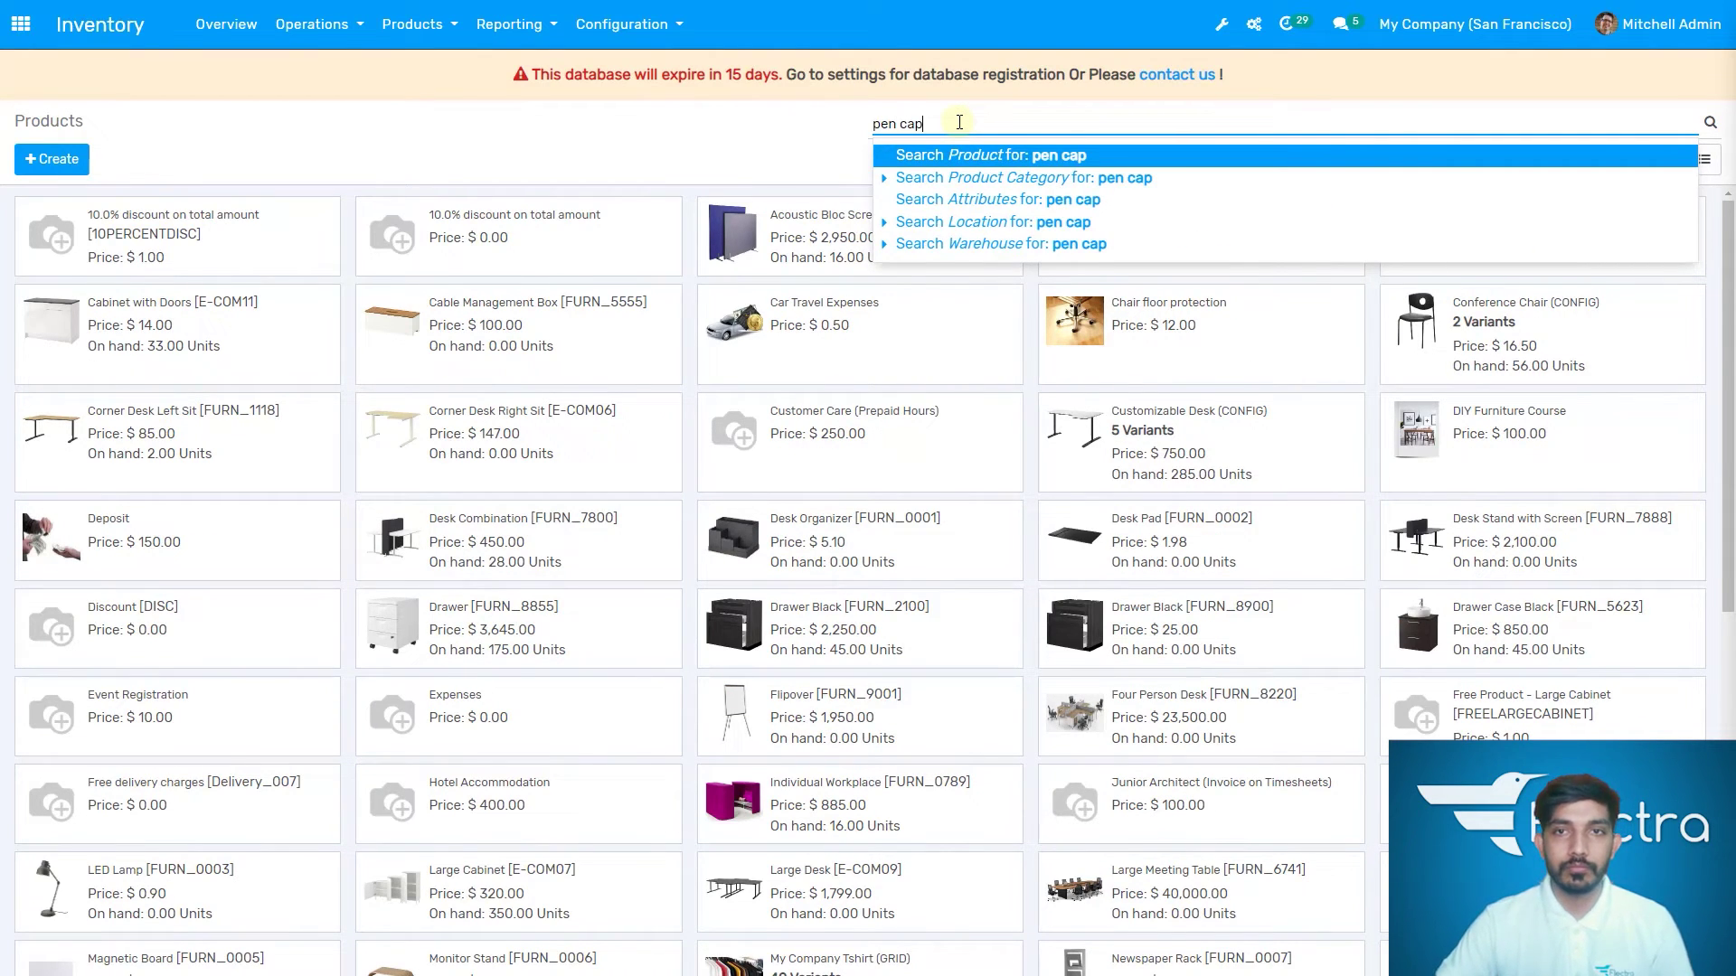
left_click(999, 158)
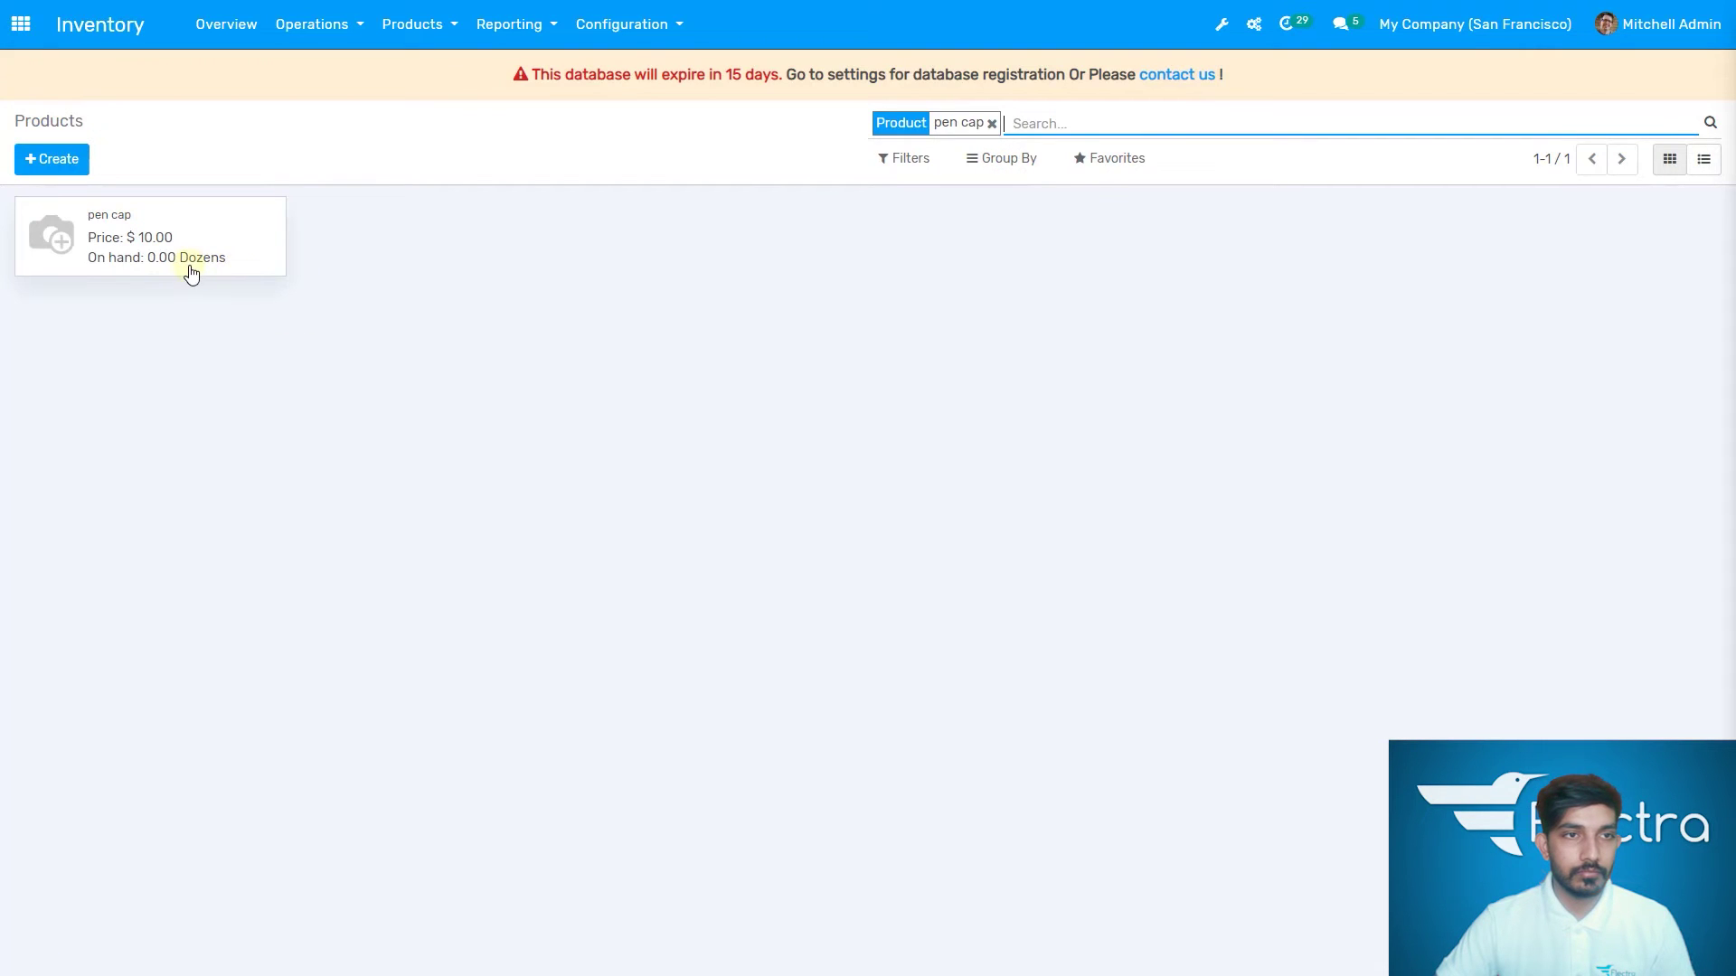
left_click(185, 262)
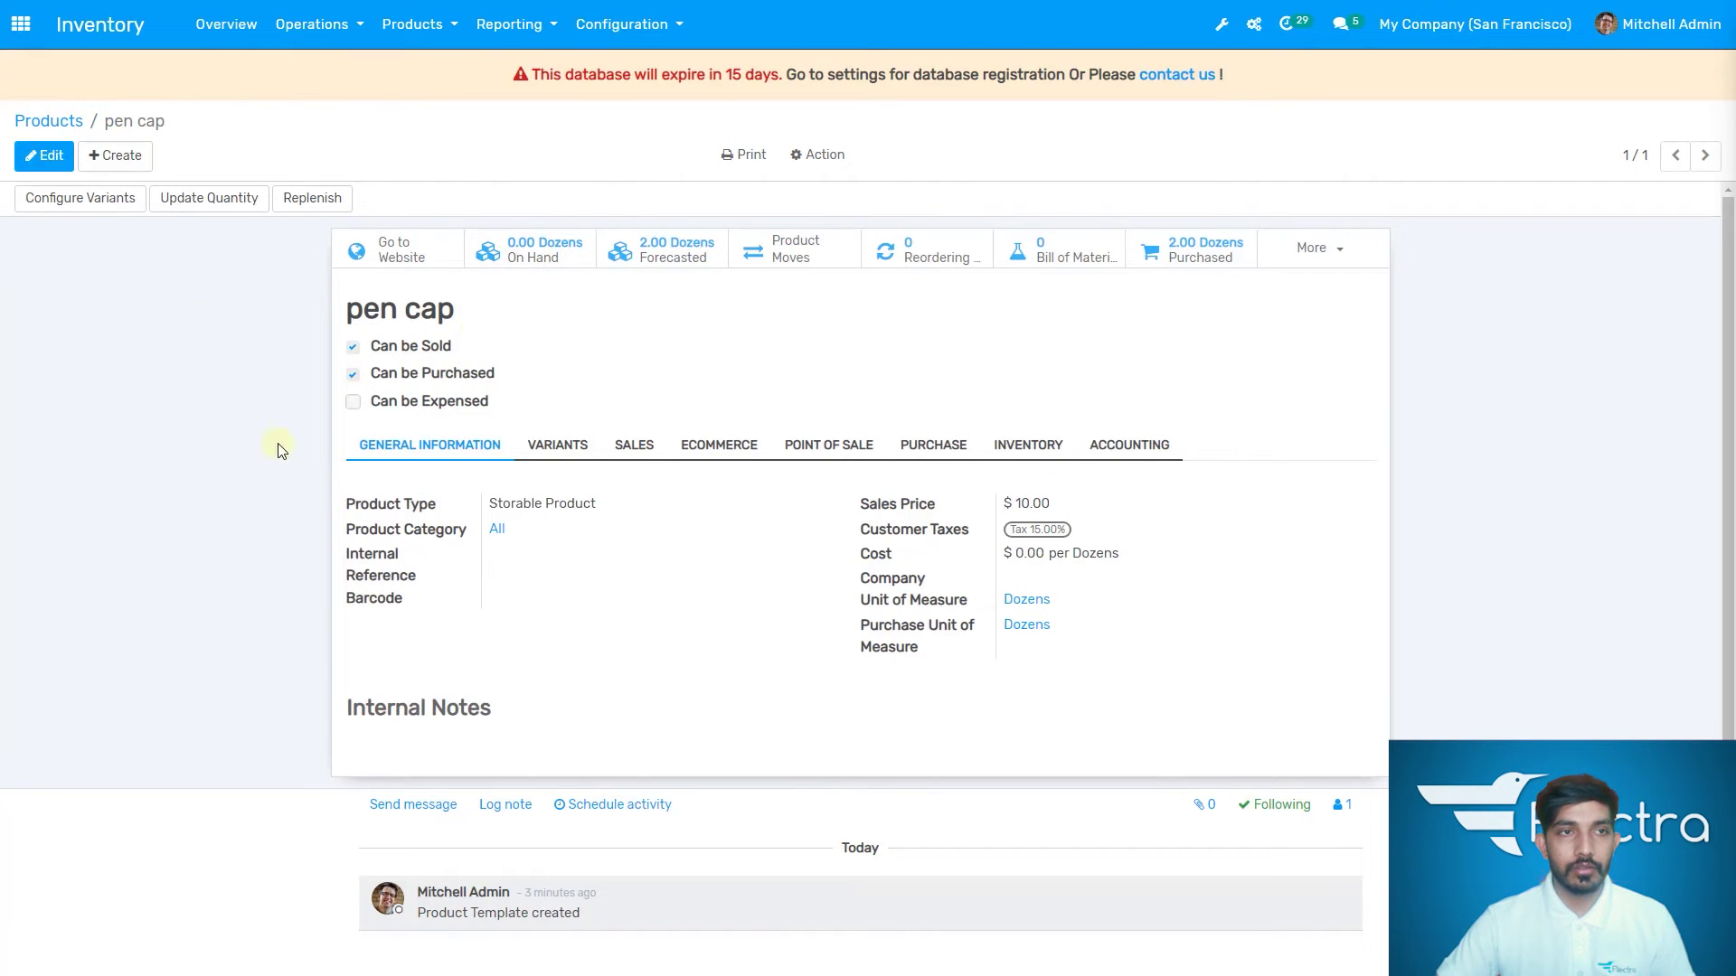
left_click(18, 25)
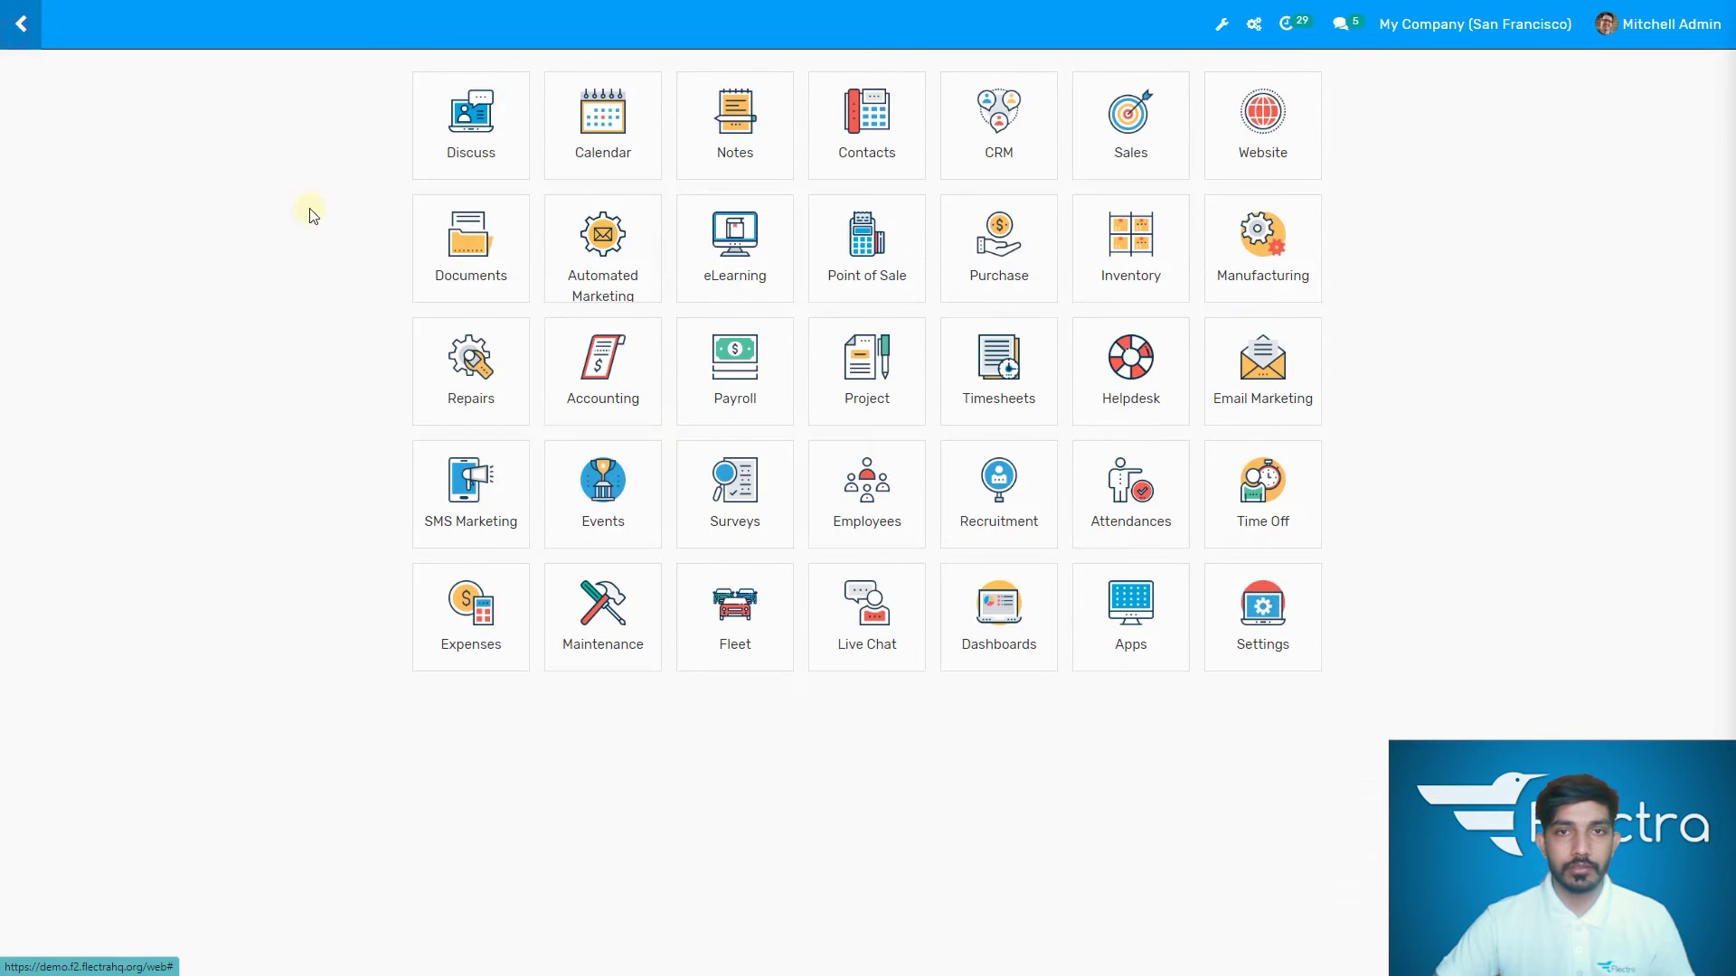
Validate receipt WH/IN/00007 for P00011, applying the immediate transfer of 2.00 Dozens pen cap
left_click(1114, 271)
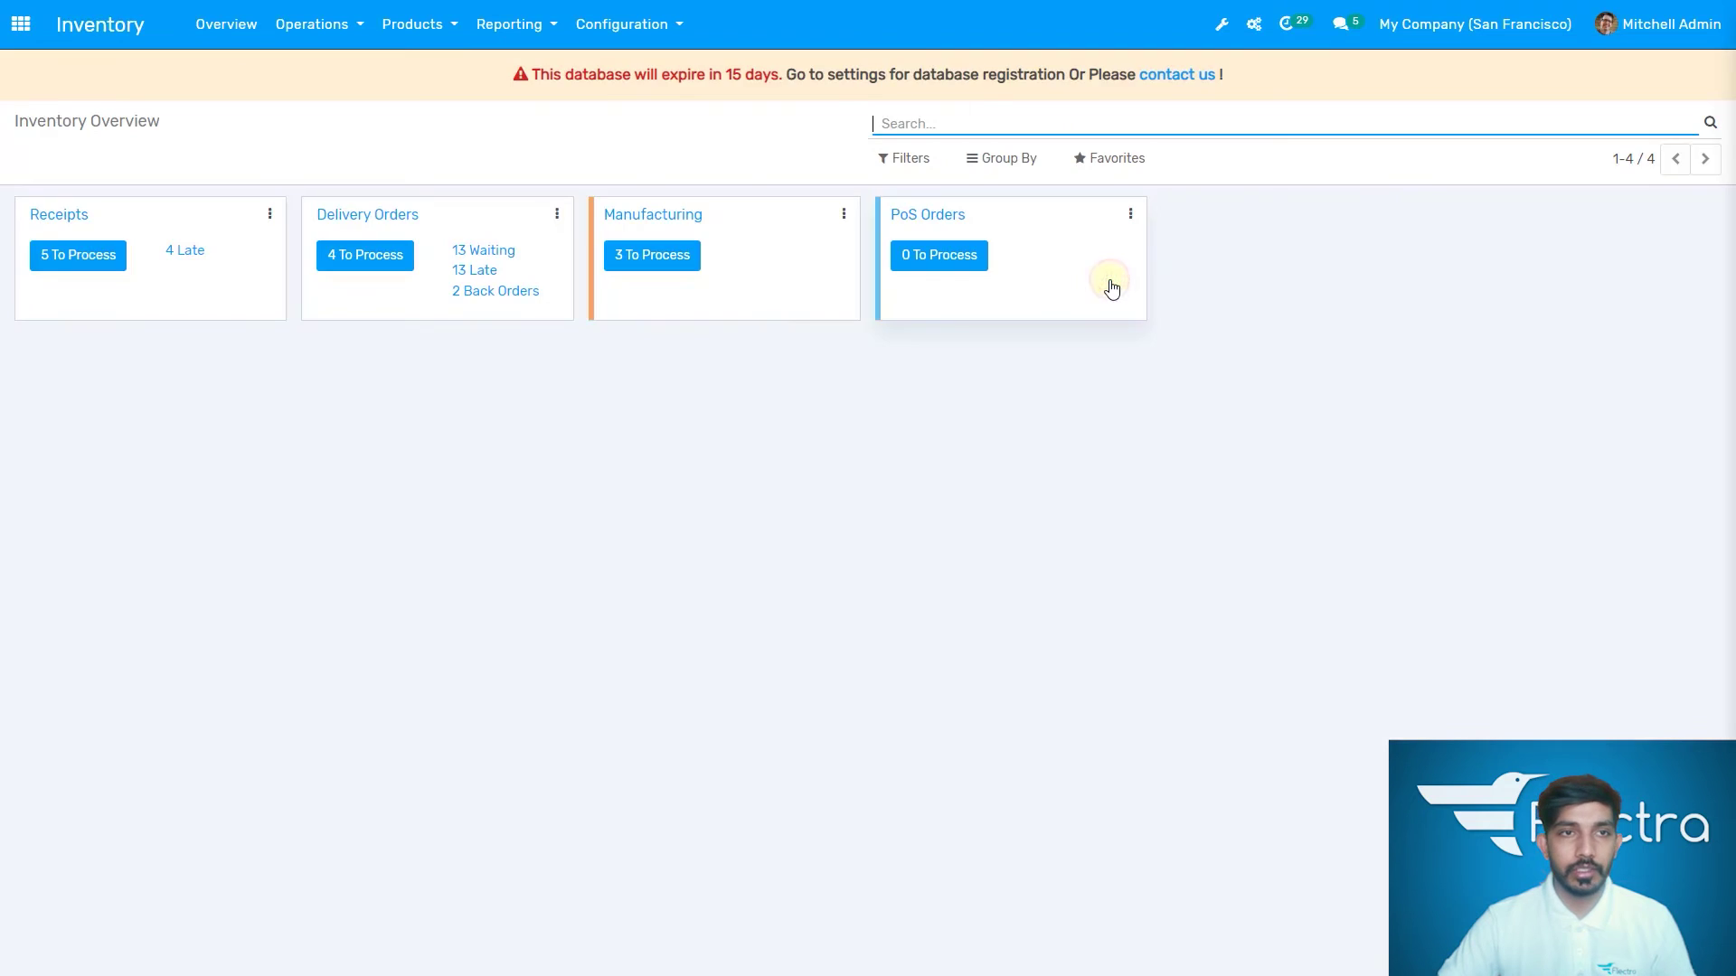
left_click(105, 270)
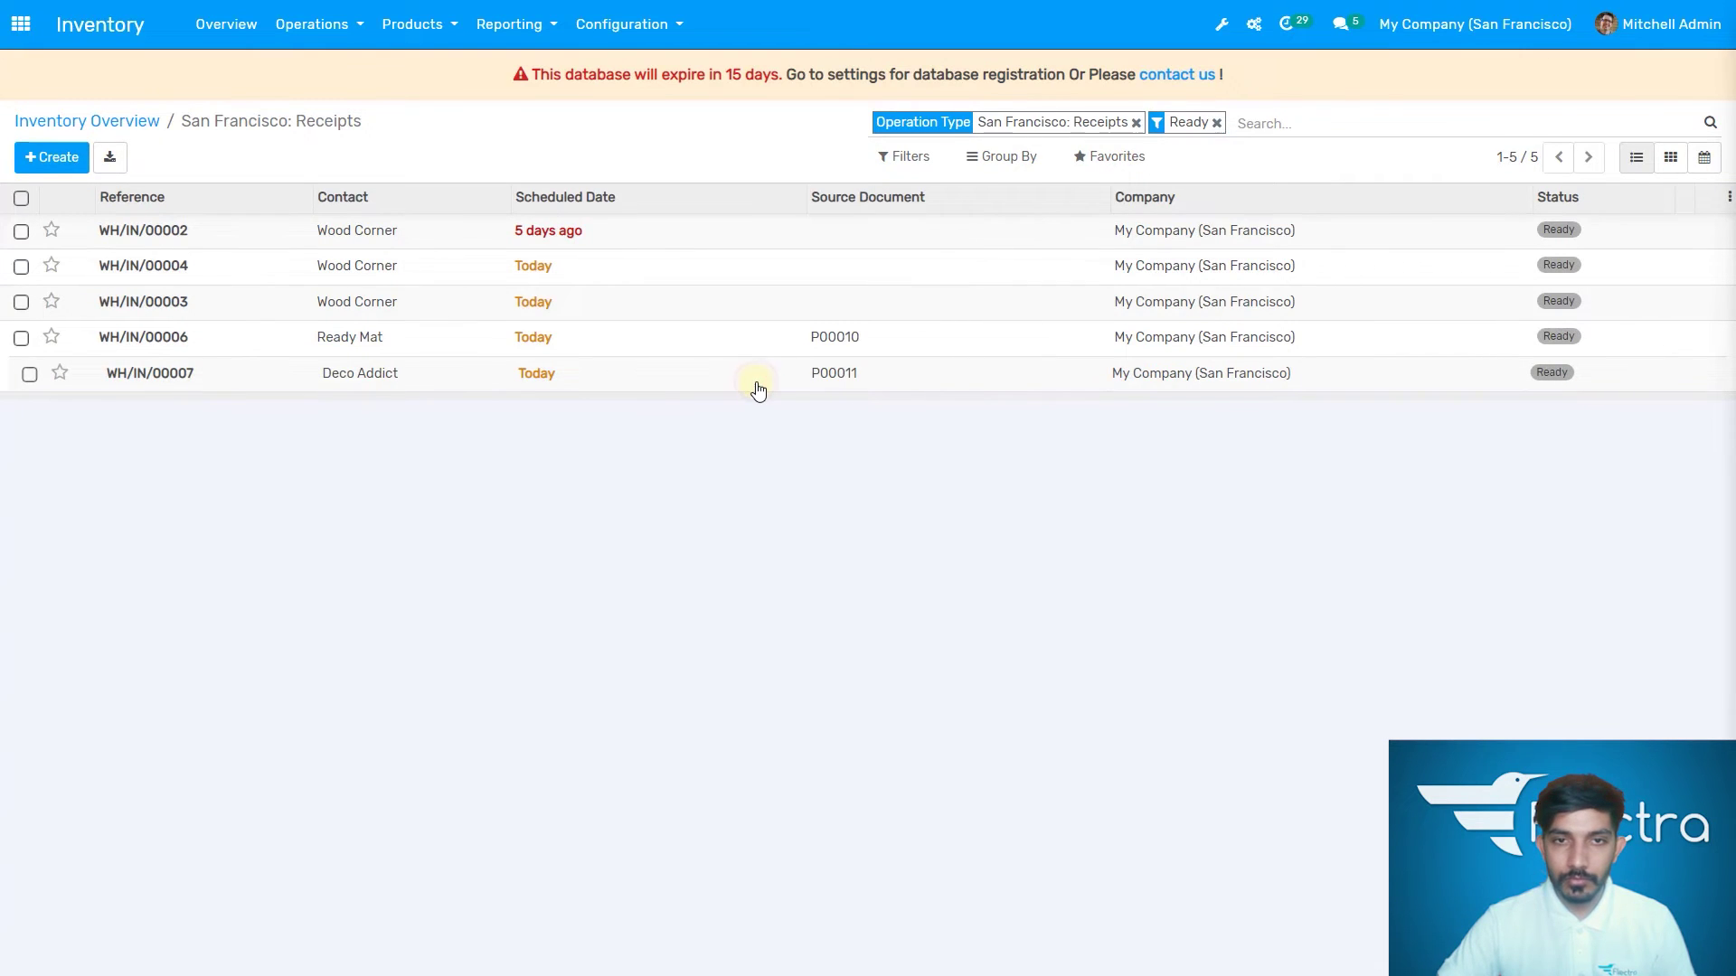
left_click(758, 388)
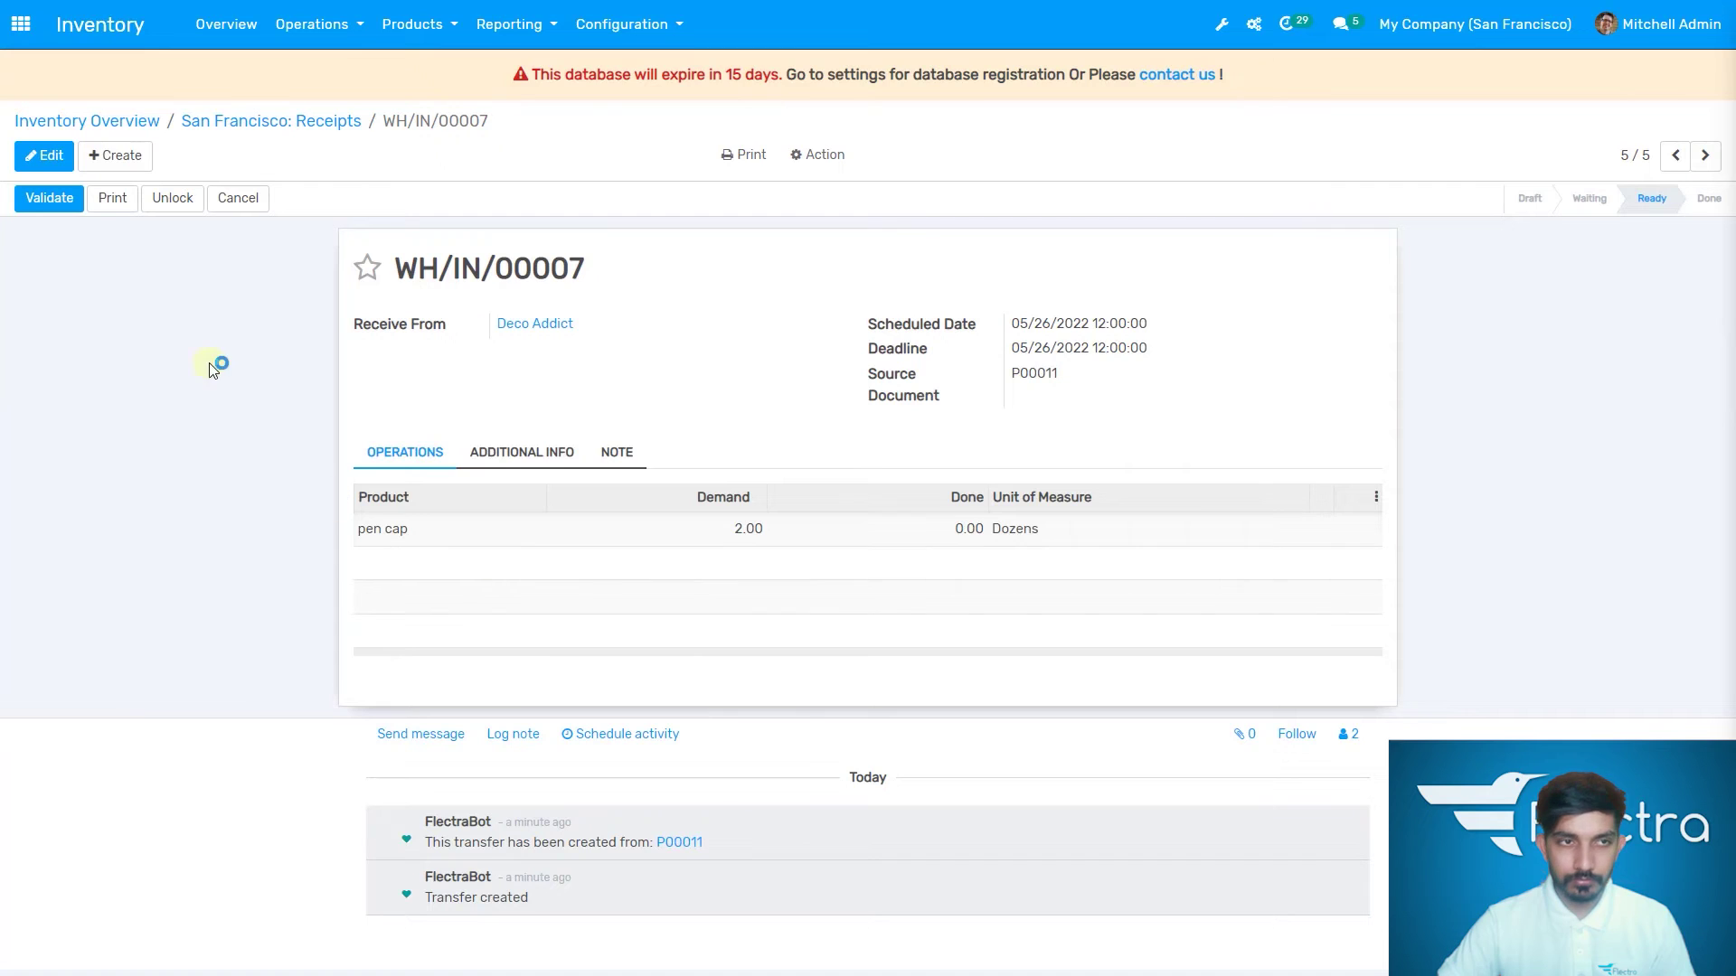
left_click(51, 201)
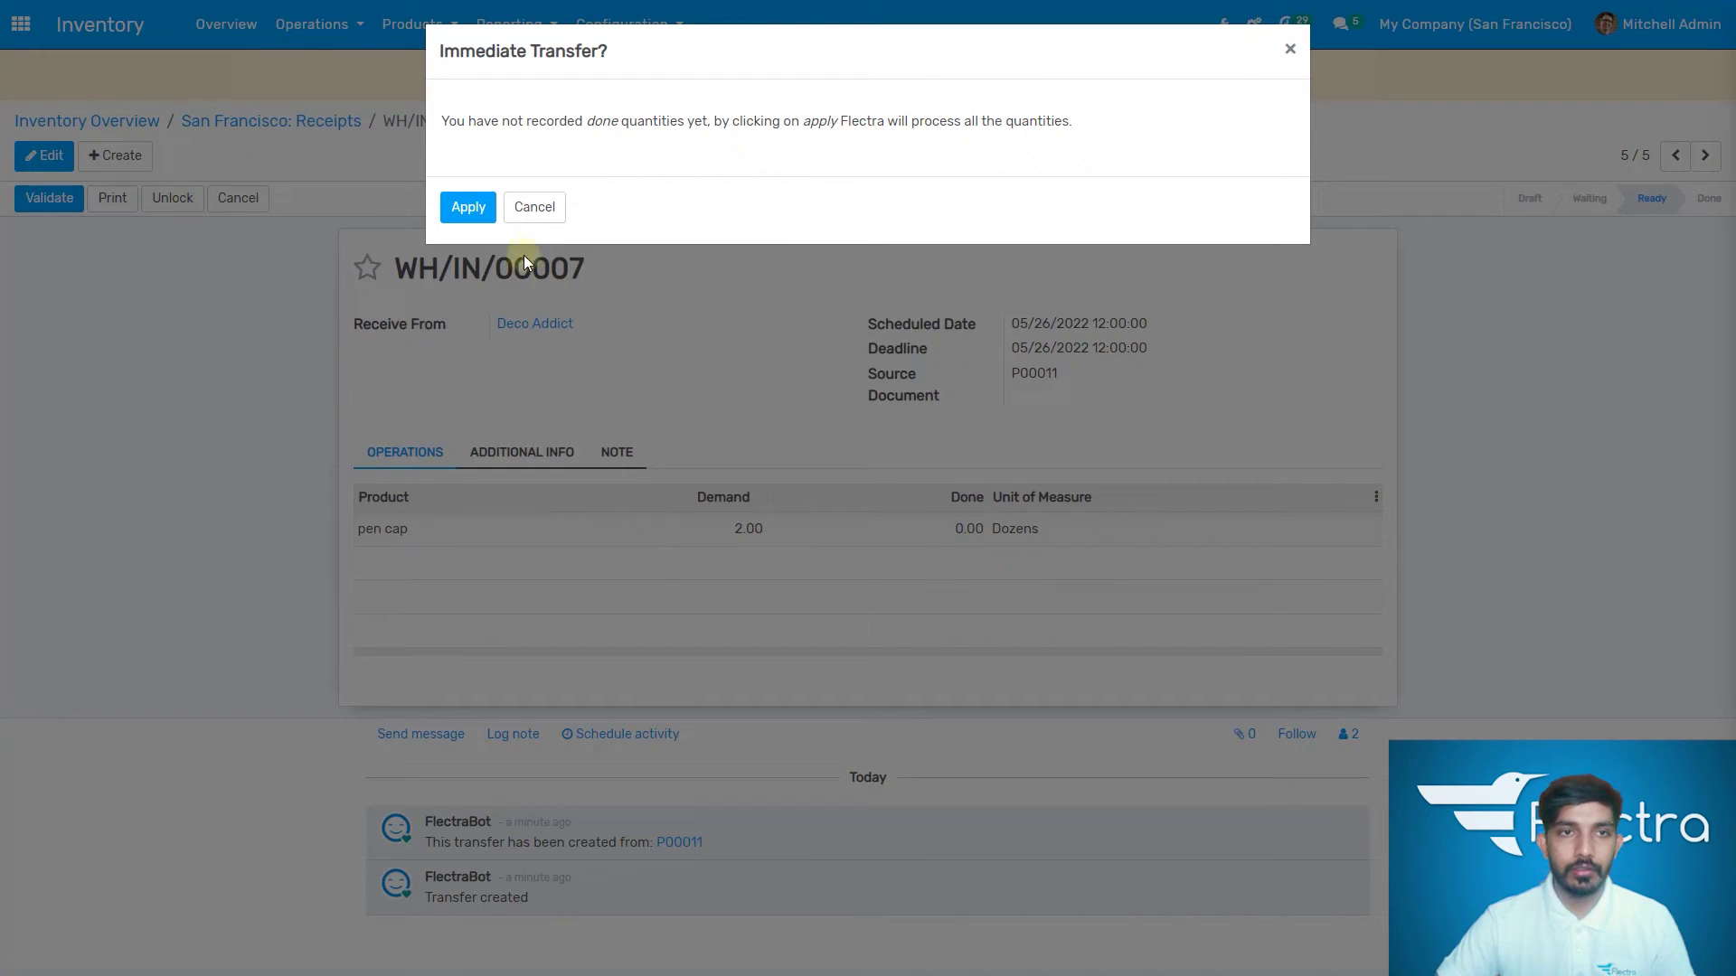
left_click(470, 207)
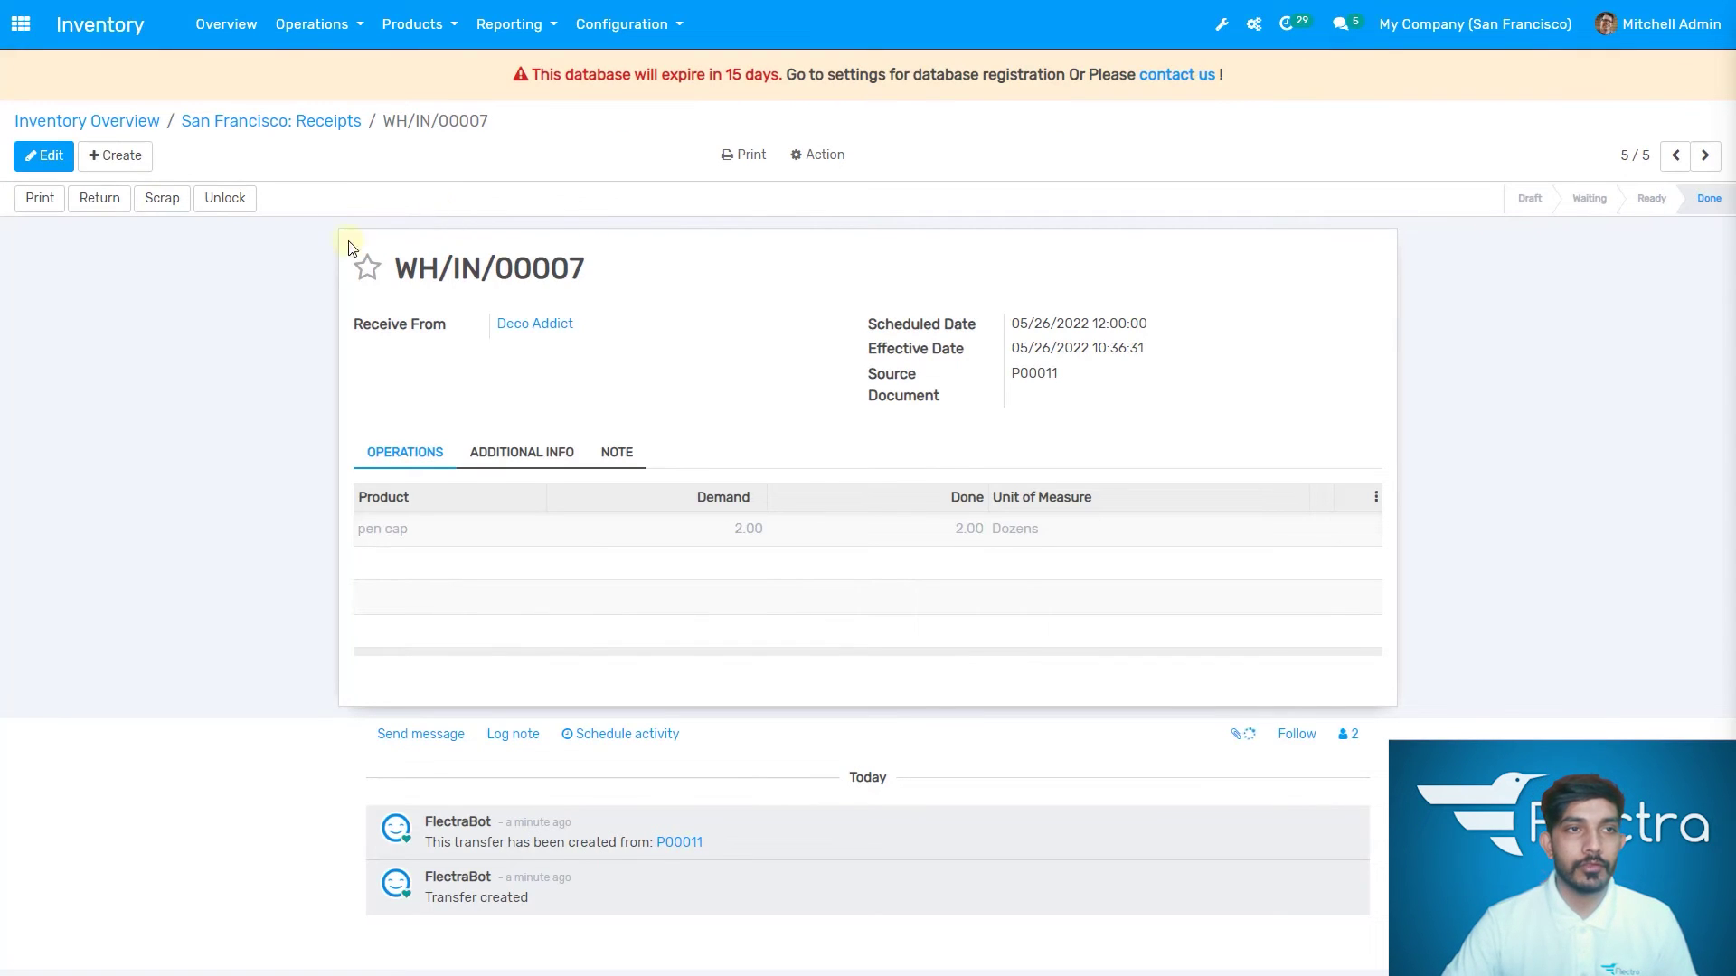
left_click(17, 45)
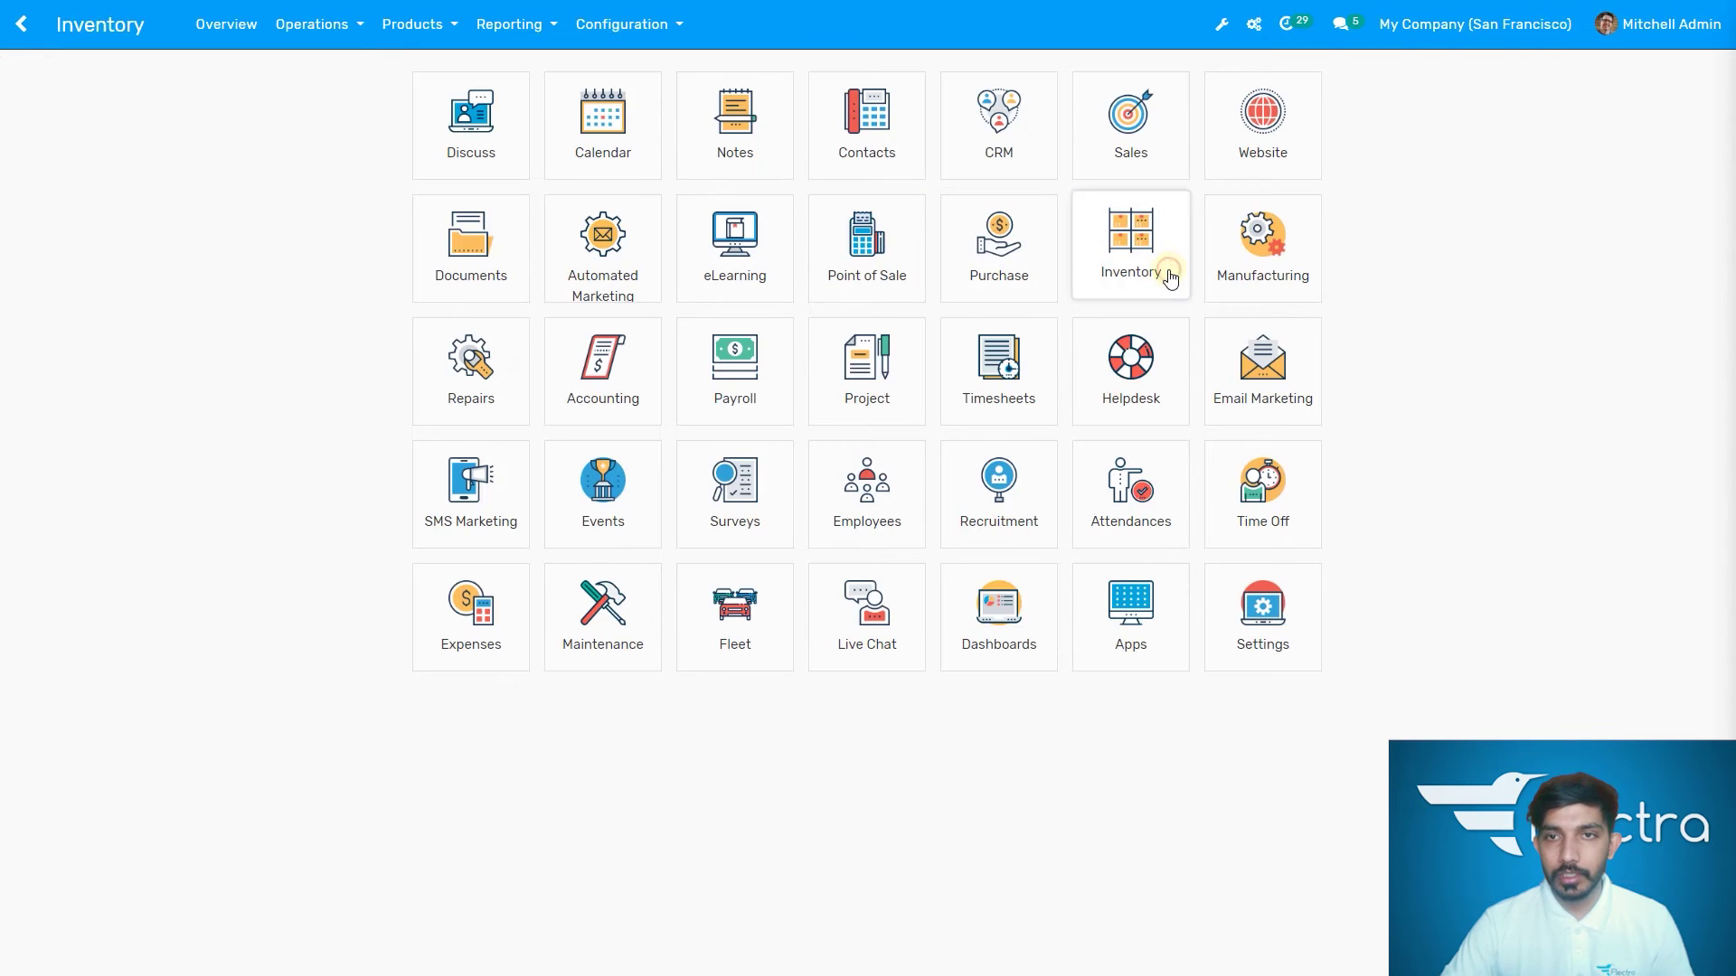
Search Inventory products for 'pen cap' without the default filter, showing 2.00 Dozens on hand
left_click(1170, 279)
left_click(461, 27)
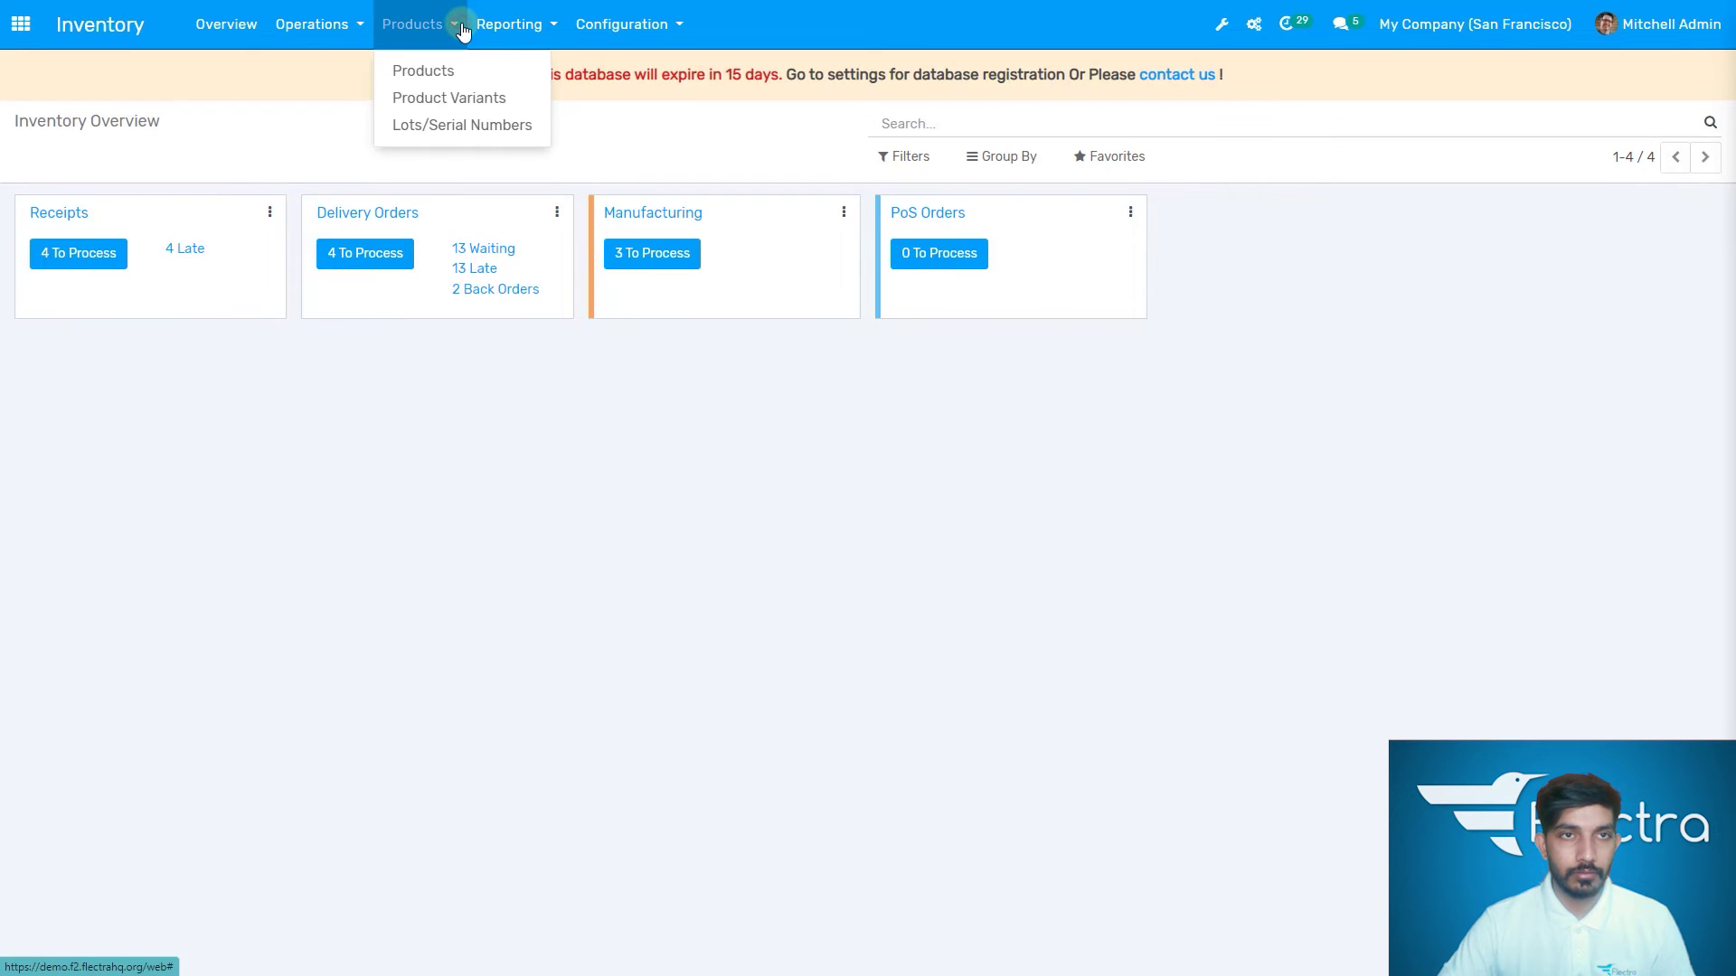
left_click(456, 82)
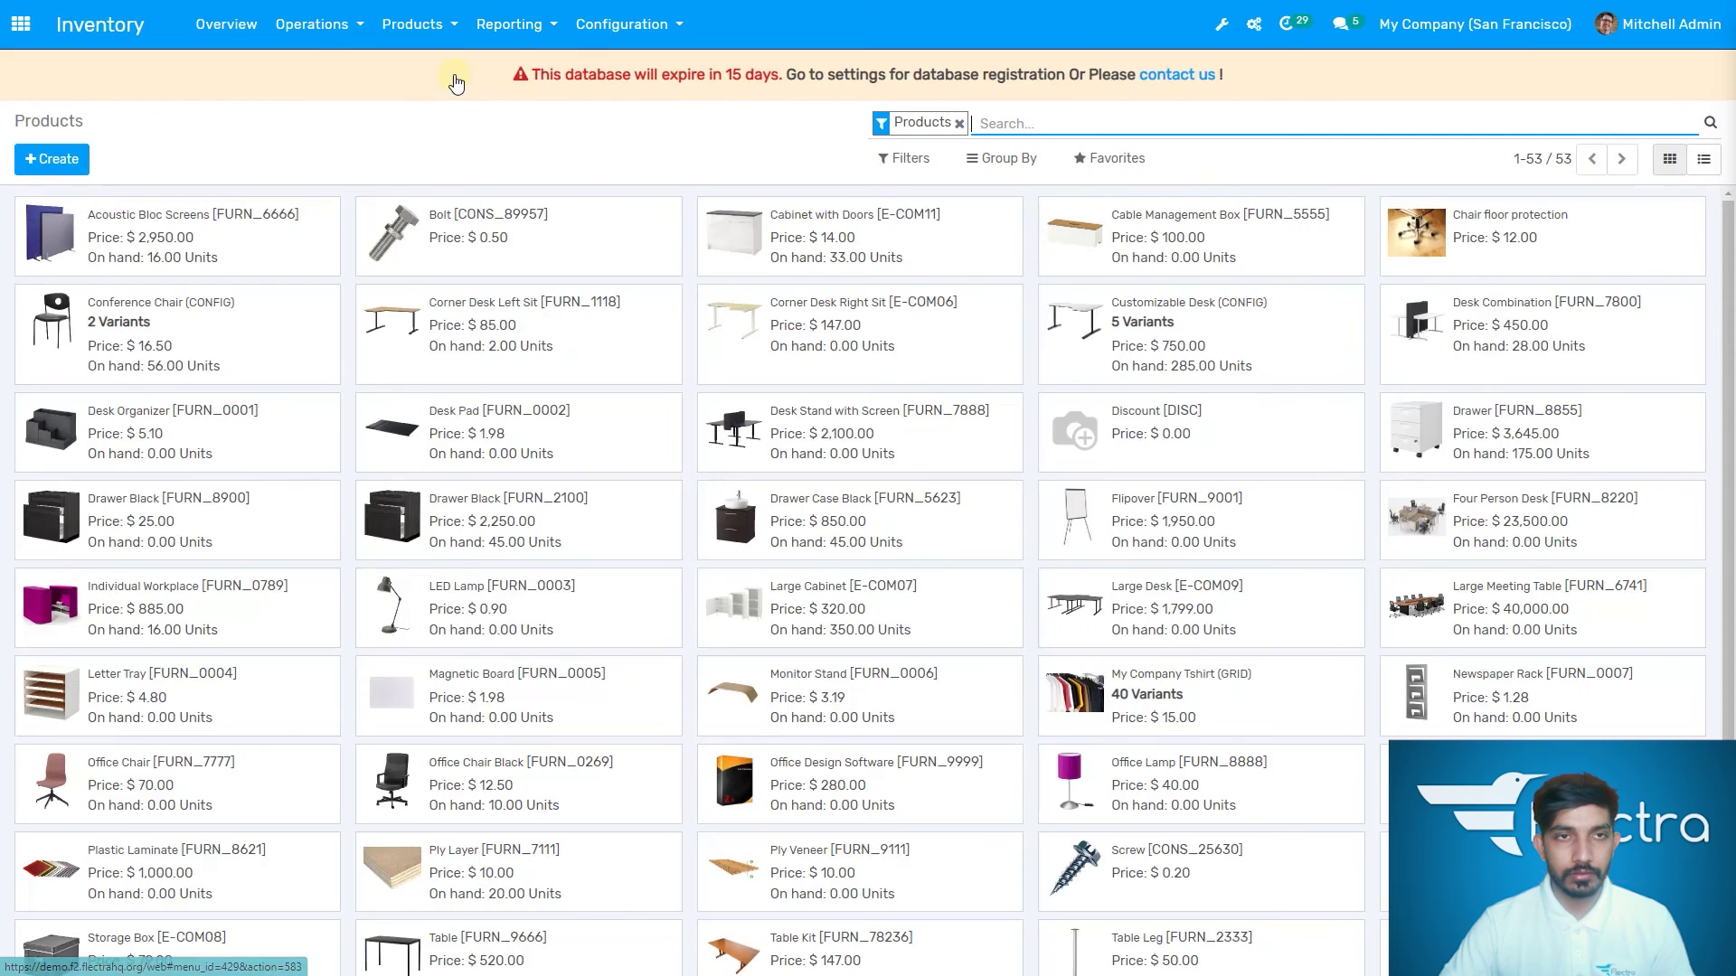
left_click(959, 125)
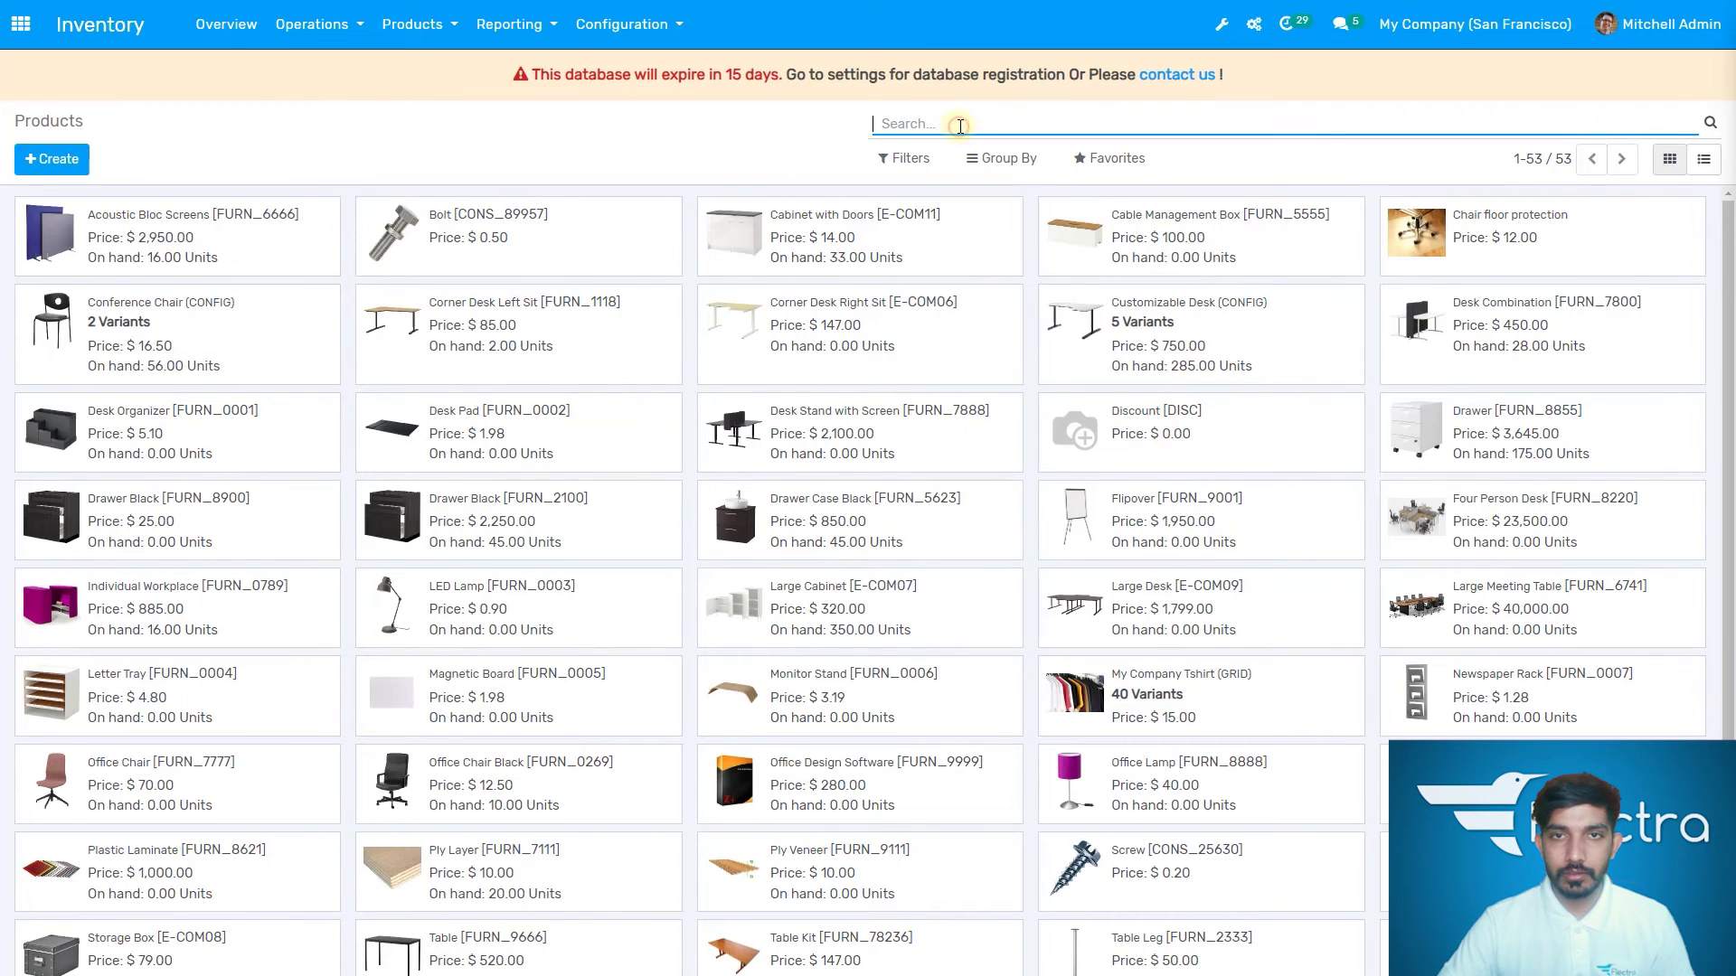
type("pen cap")
left_click(993, 156)
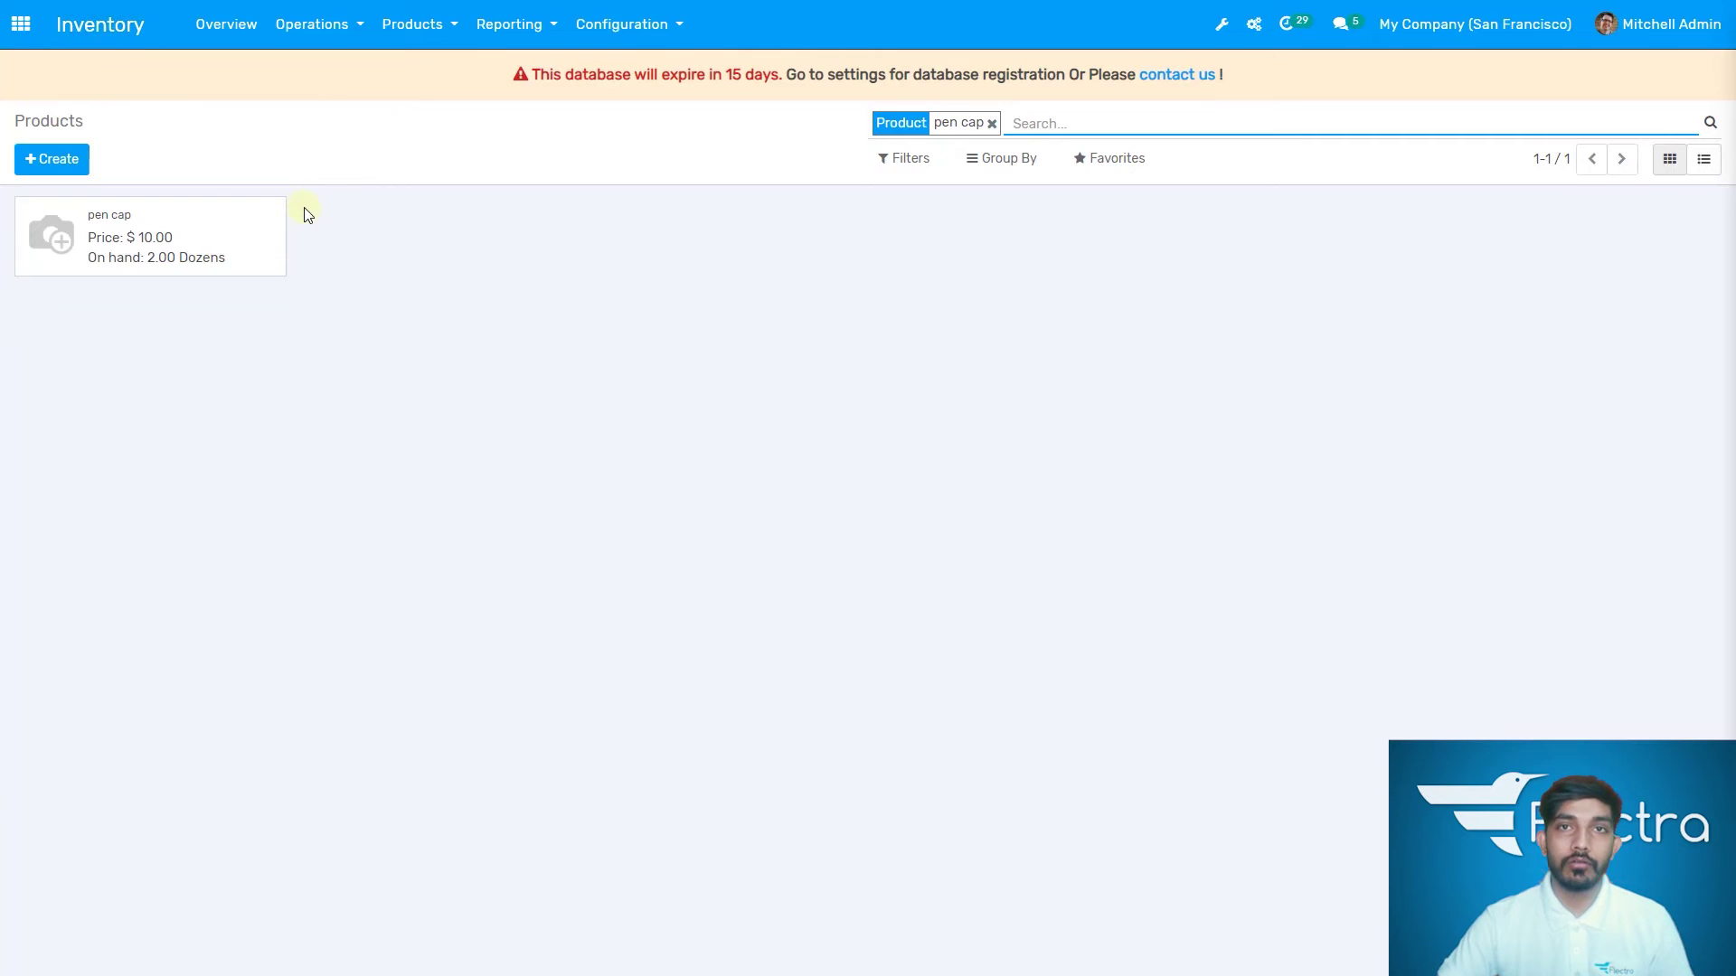
left_click(11, 41)
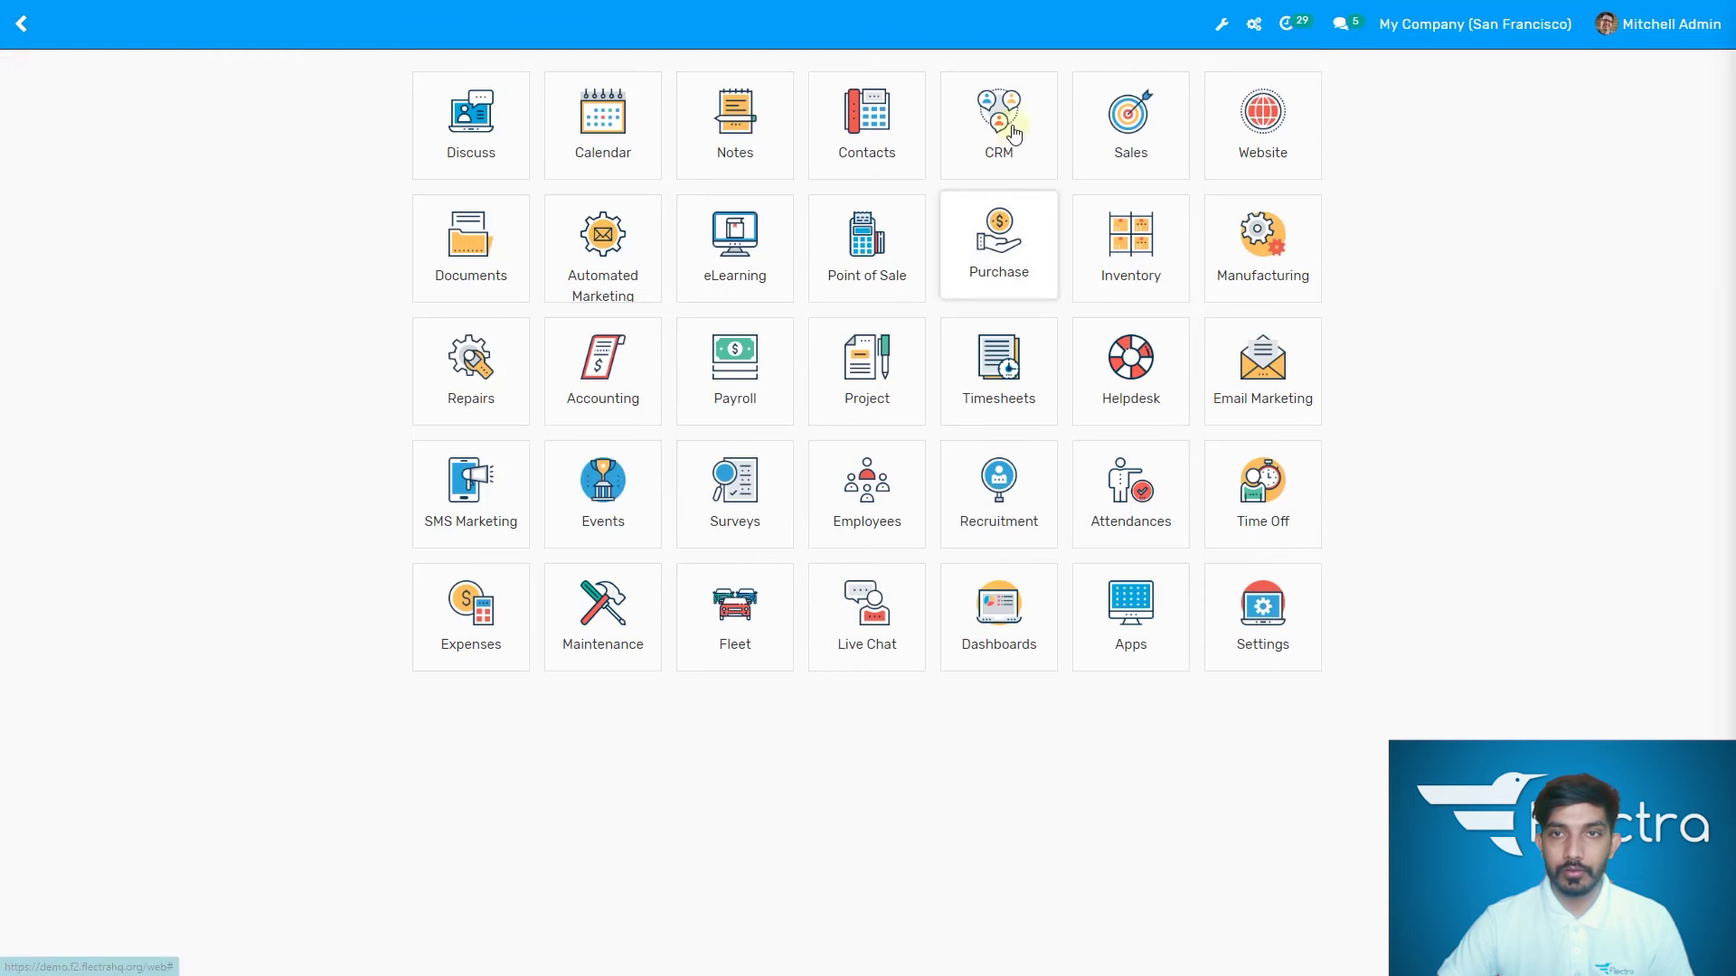
Start a new sales quotation with Azure Interior as the customer
left_click(1122, 102)
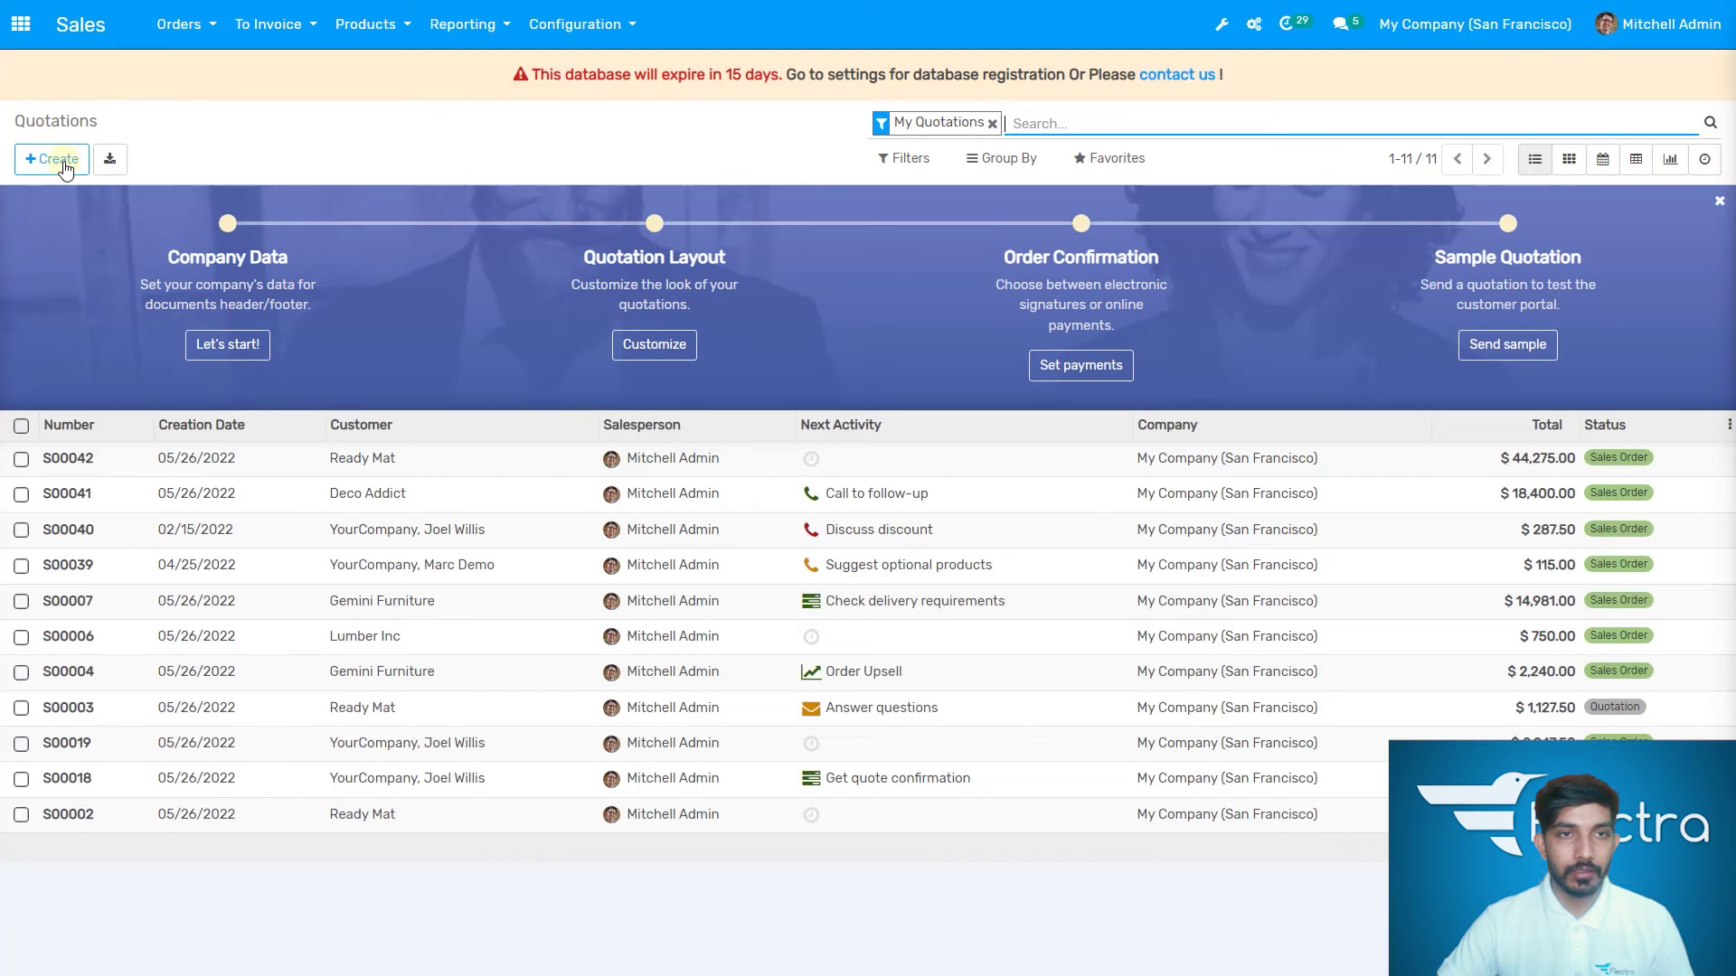
left_click(63, 162)
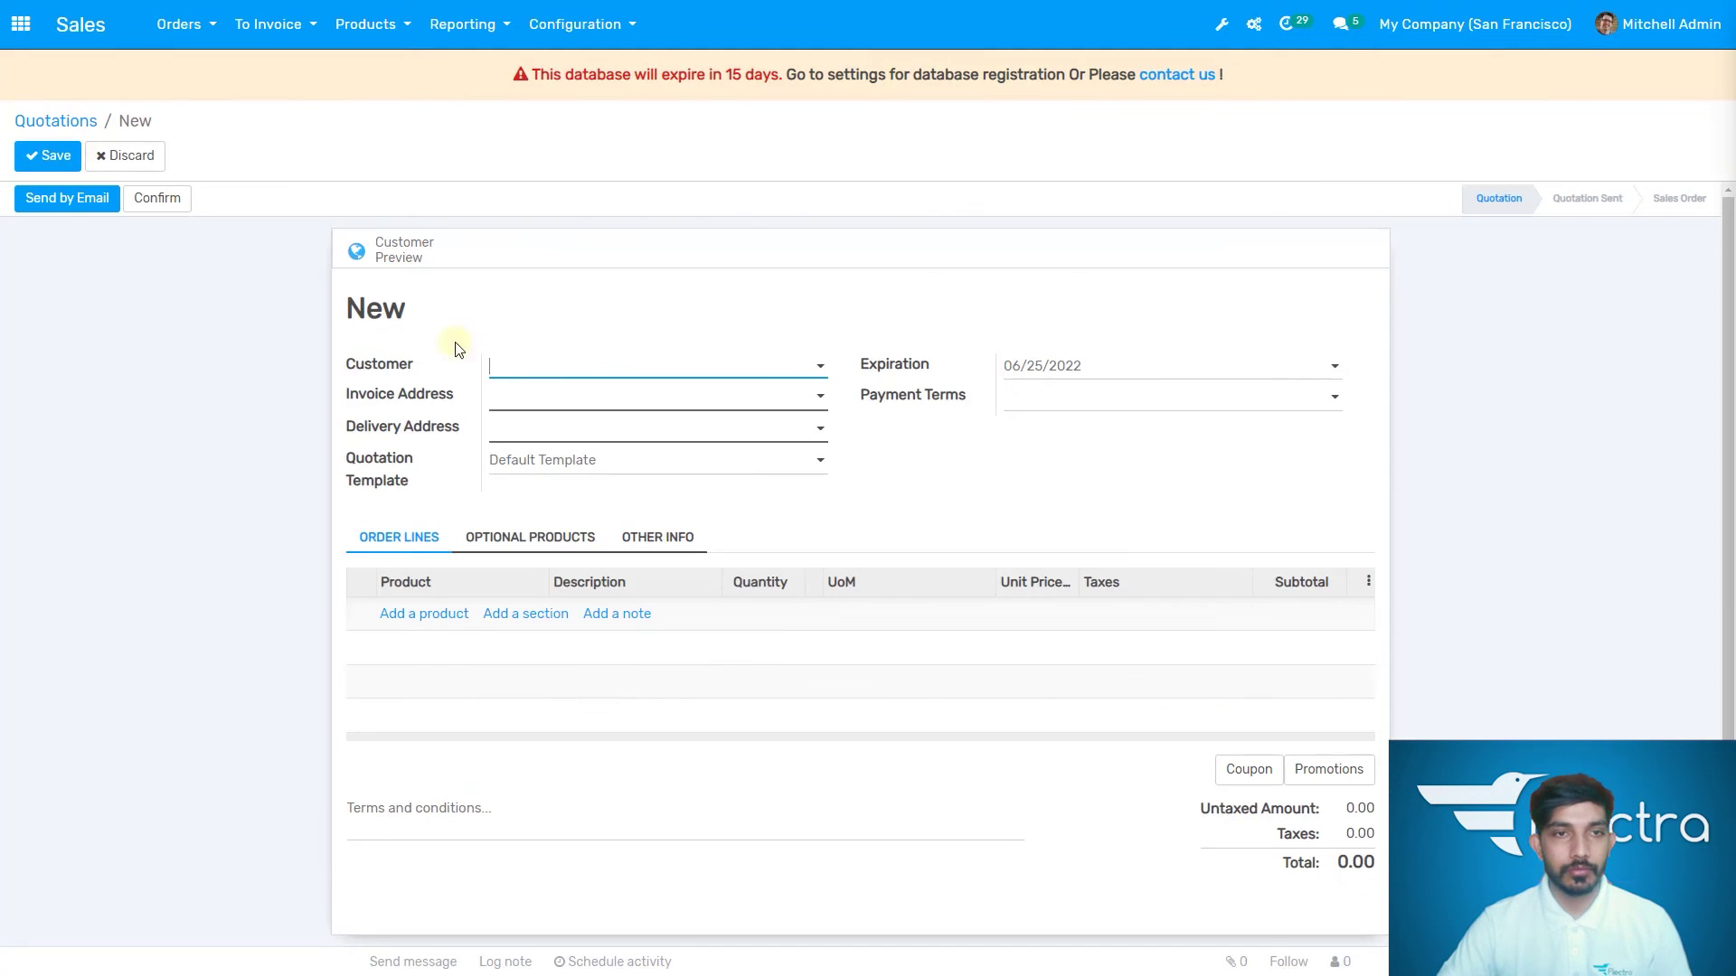
left_click(628, 365)
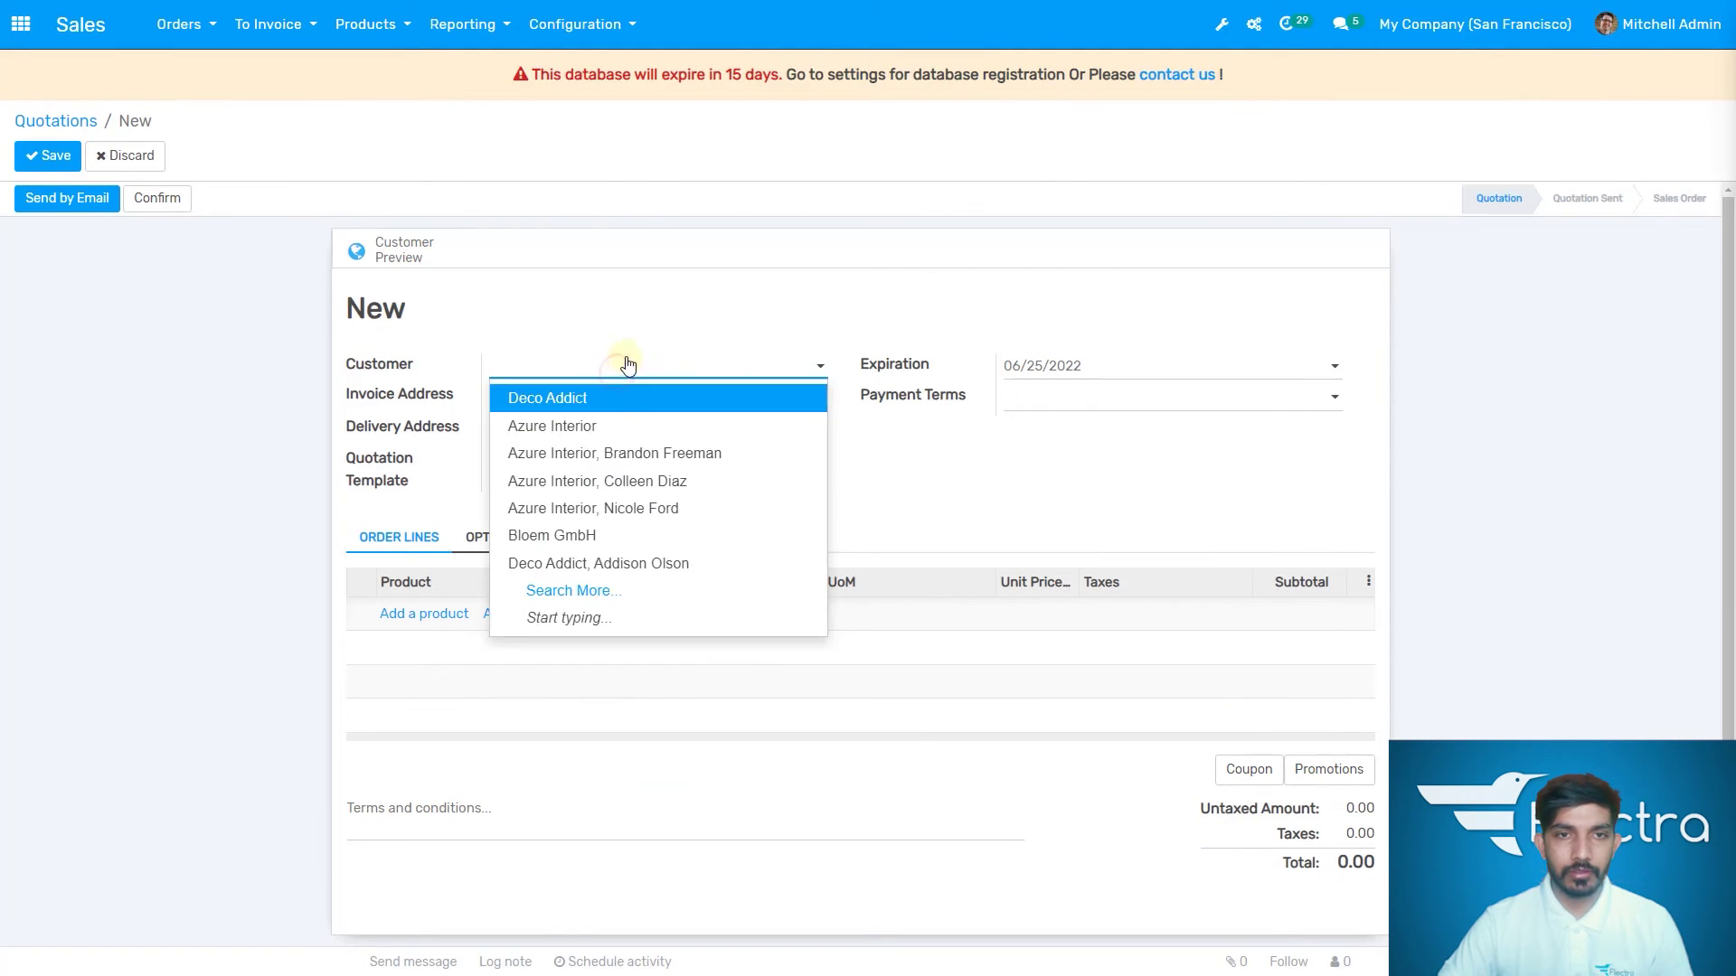
left_click(622, 430)
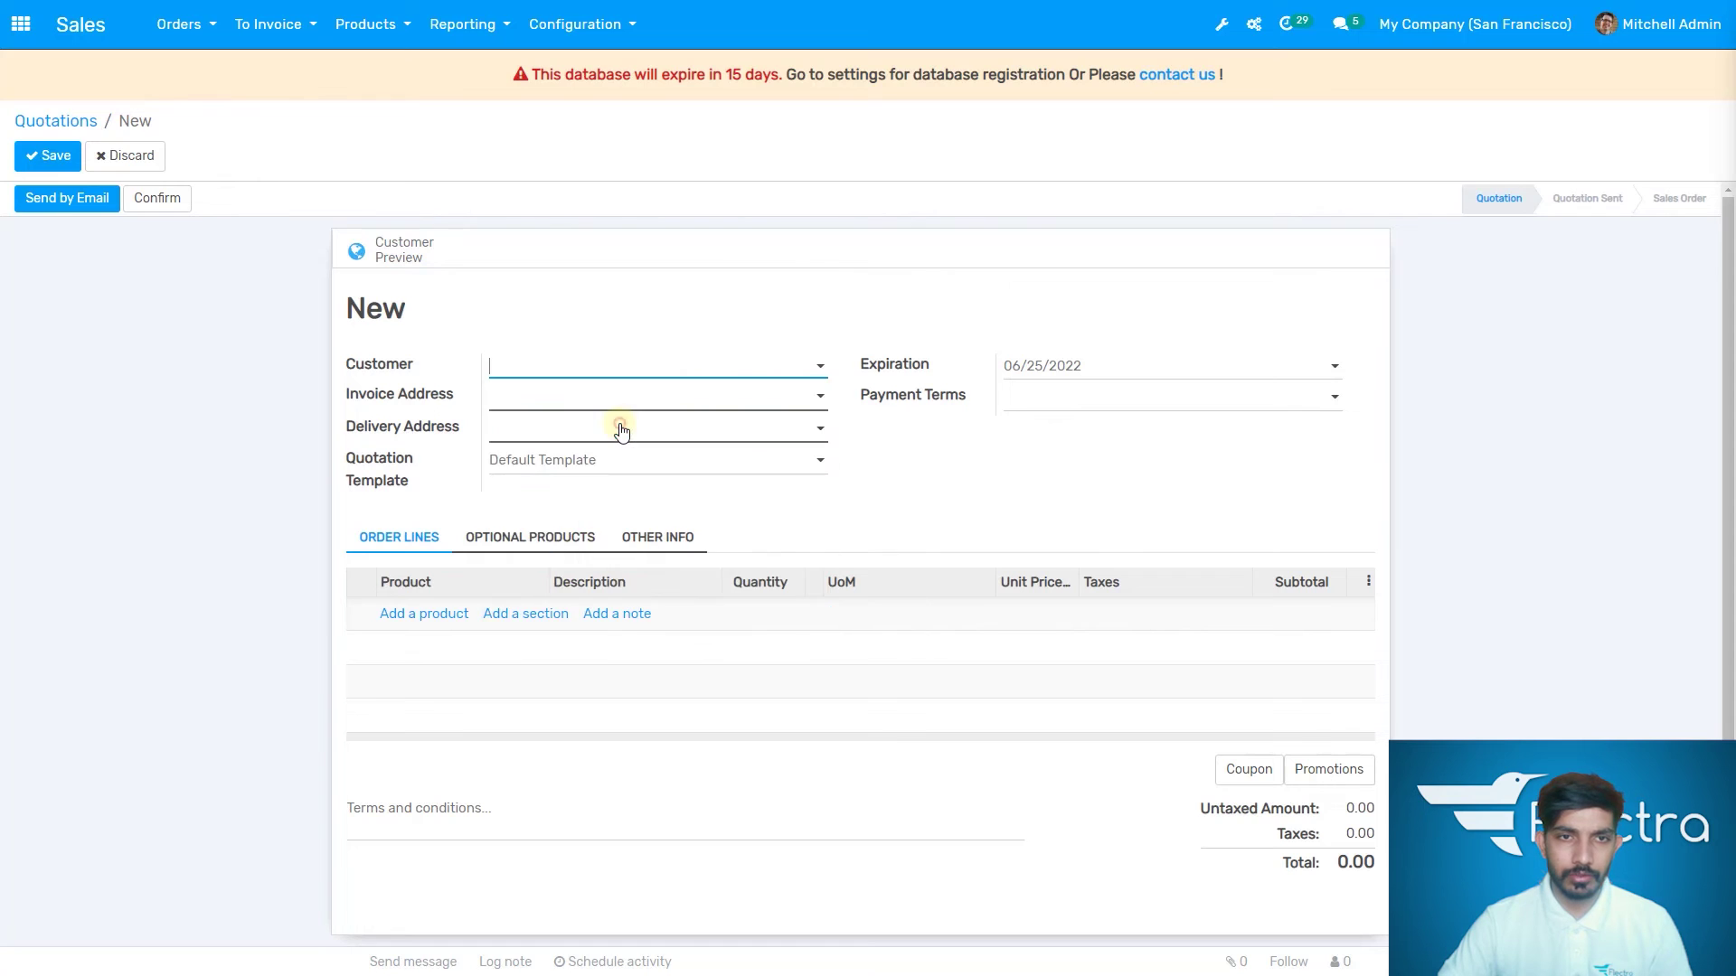
scroll(684, 488, "down", 2)
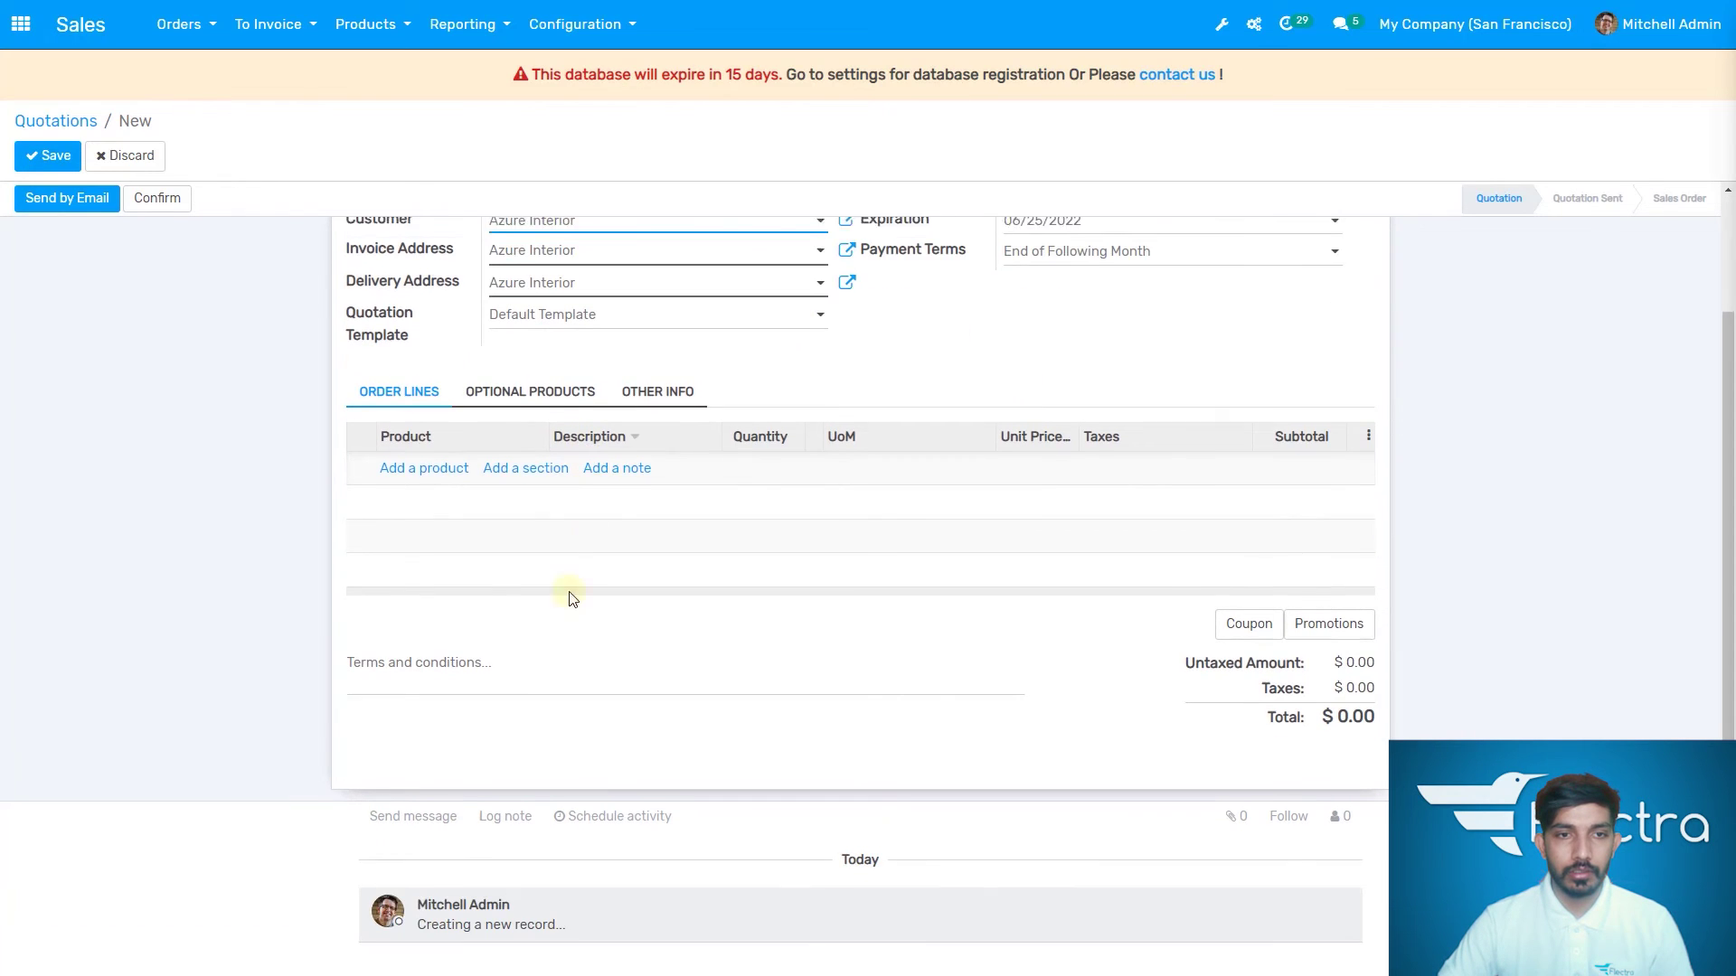
Add a pen cap order line to the quotation
left_click(447, 452)
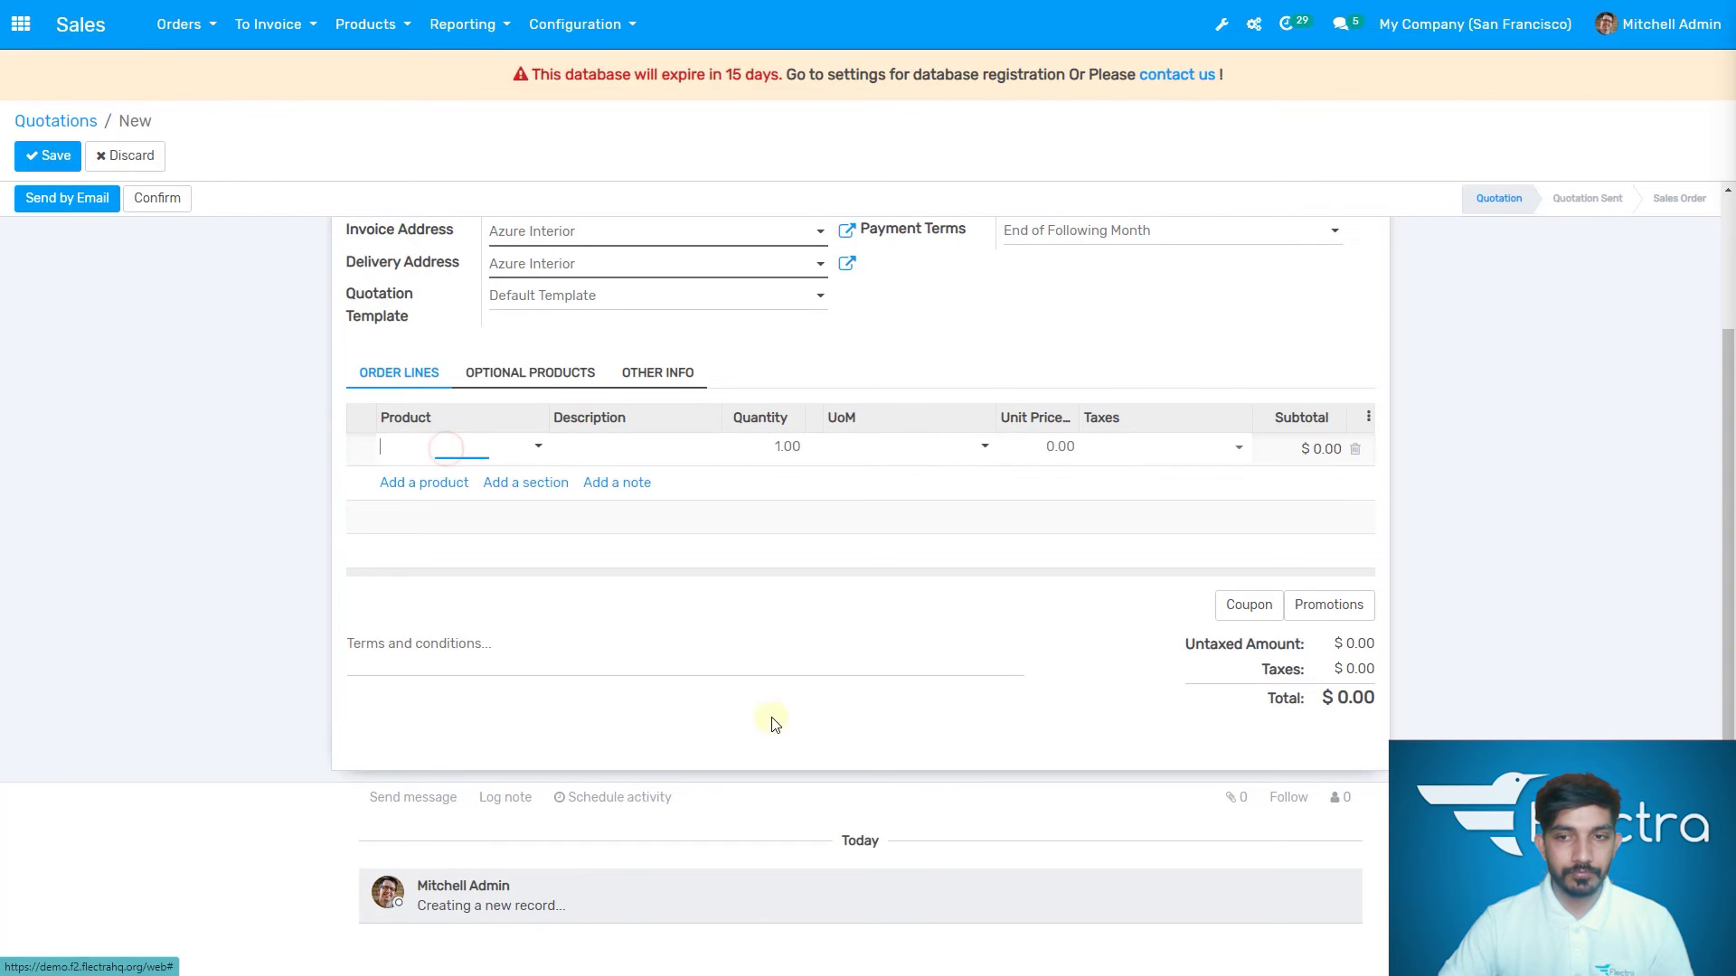
left_click(449, 456)
type("pe")
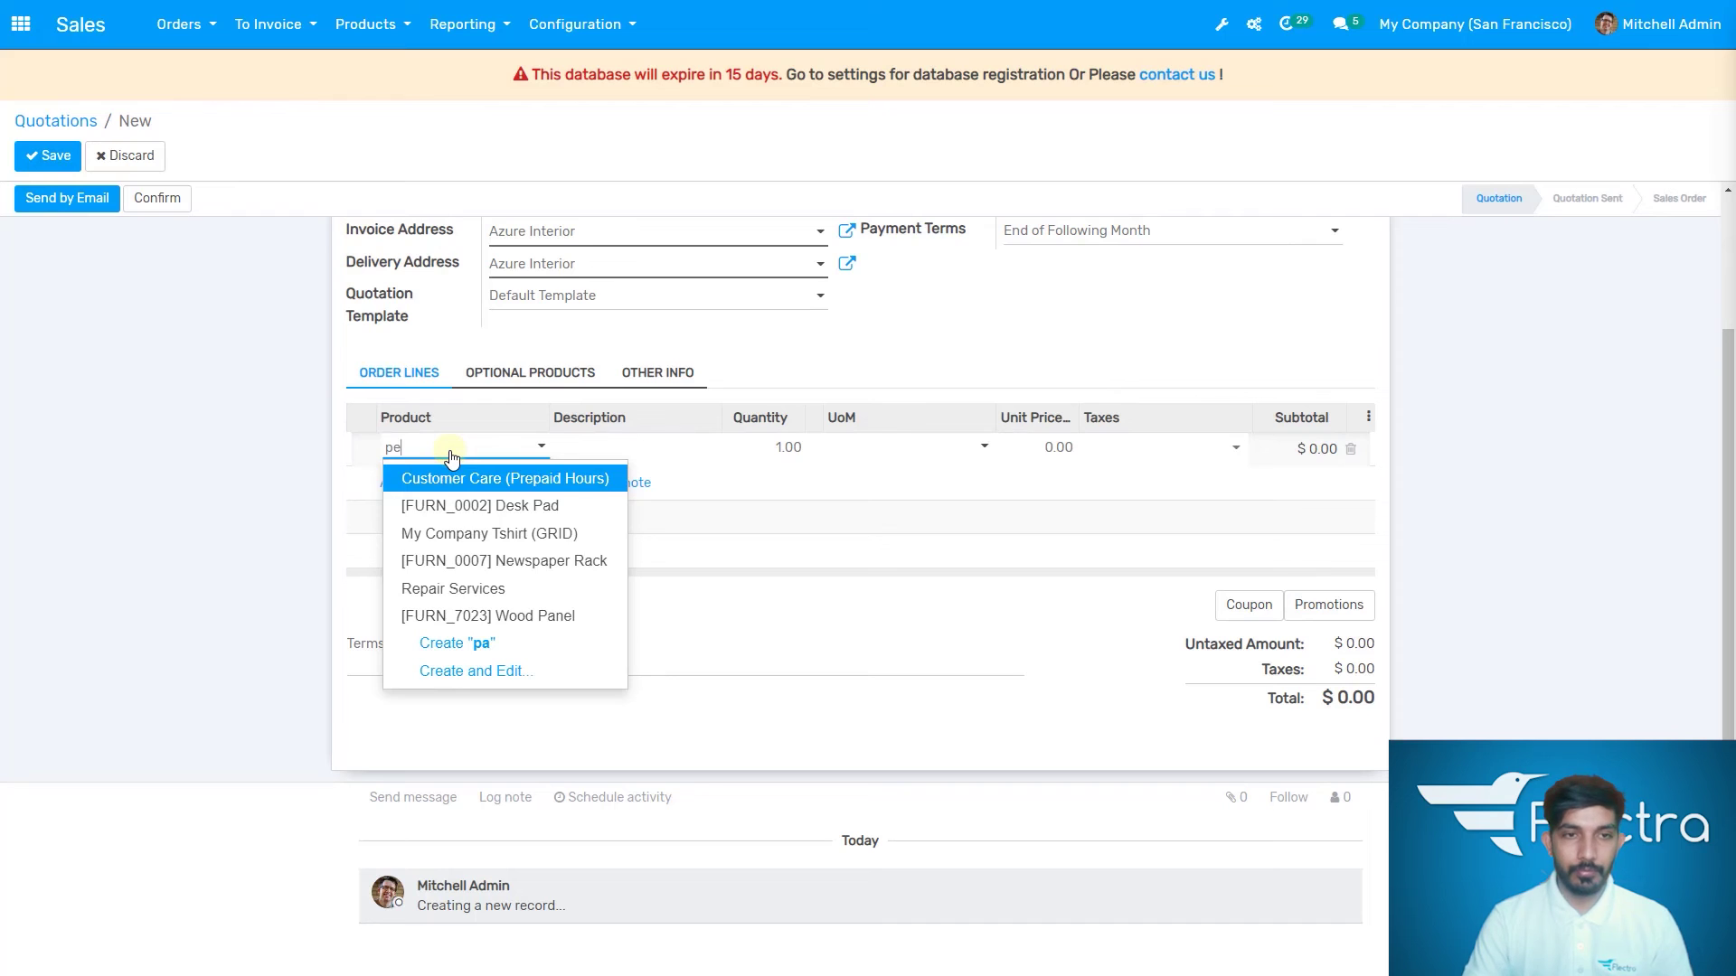
type("n cap")
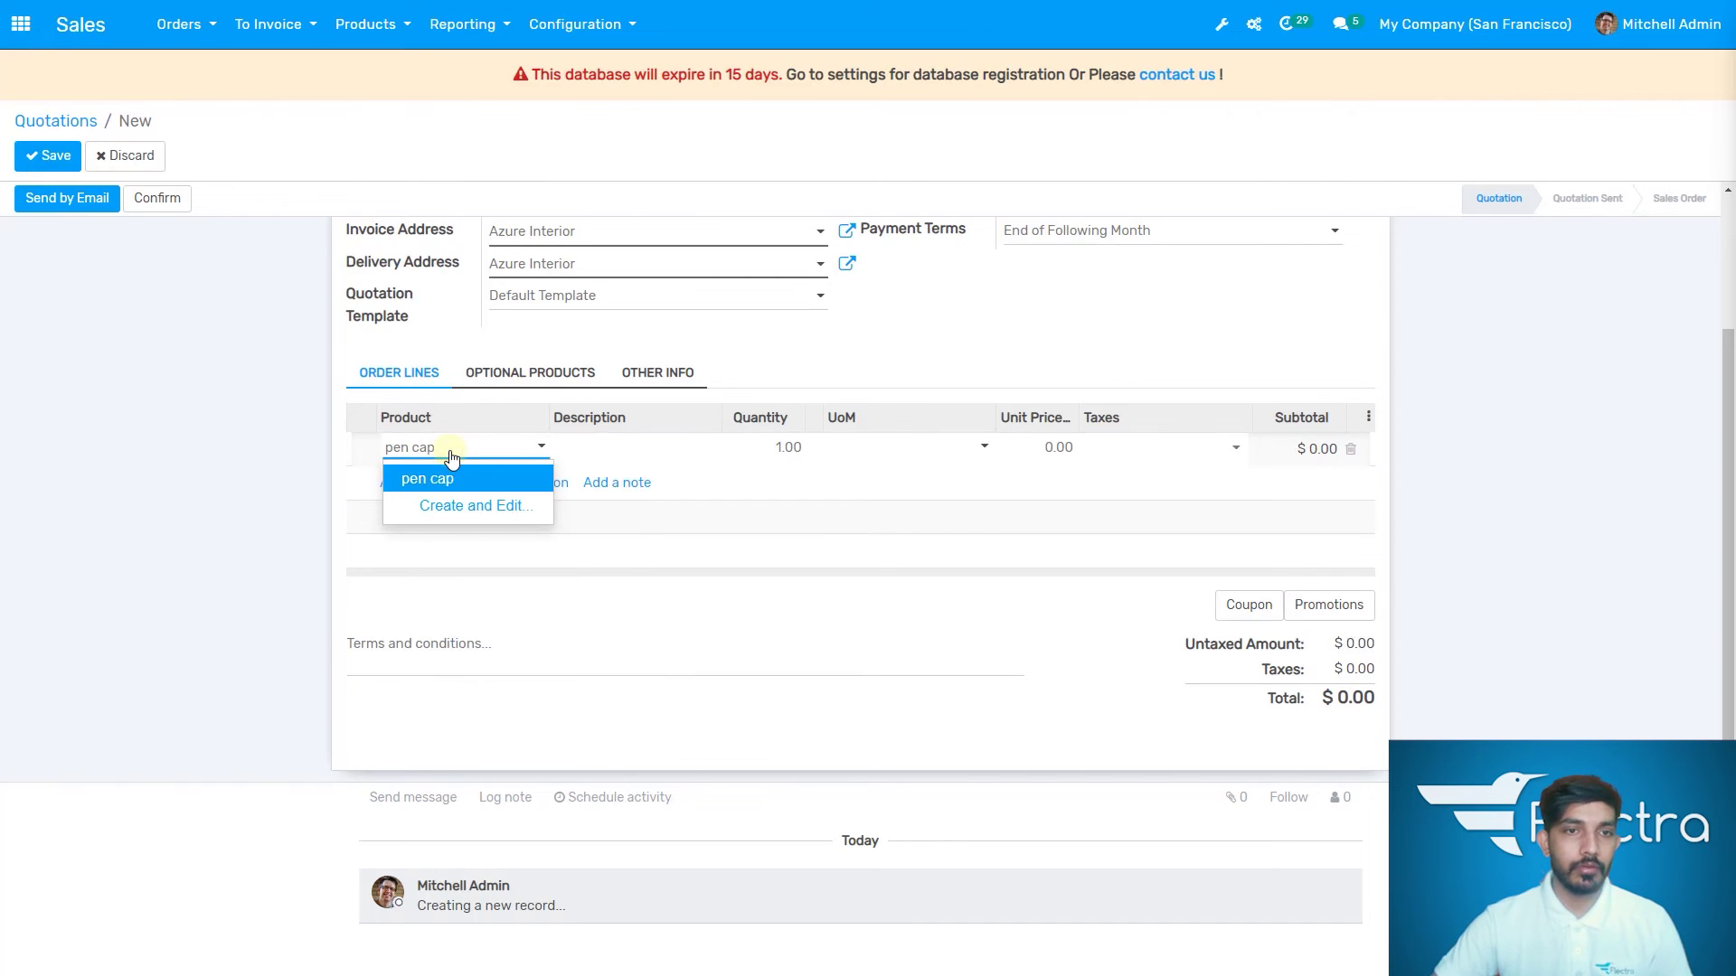
left_click(449, 478)
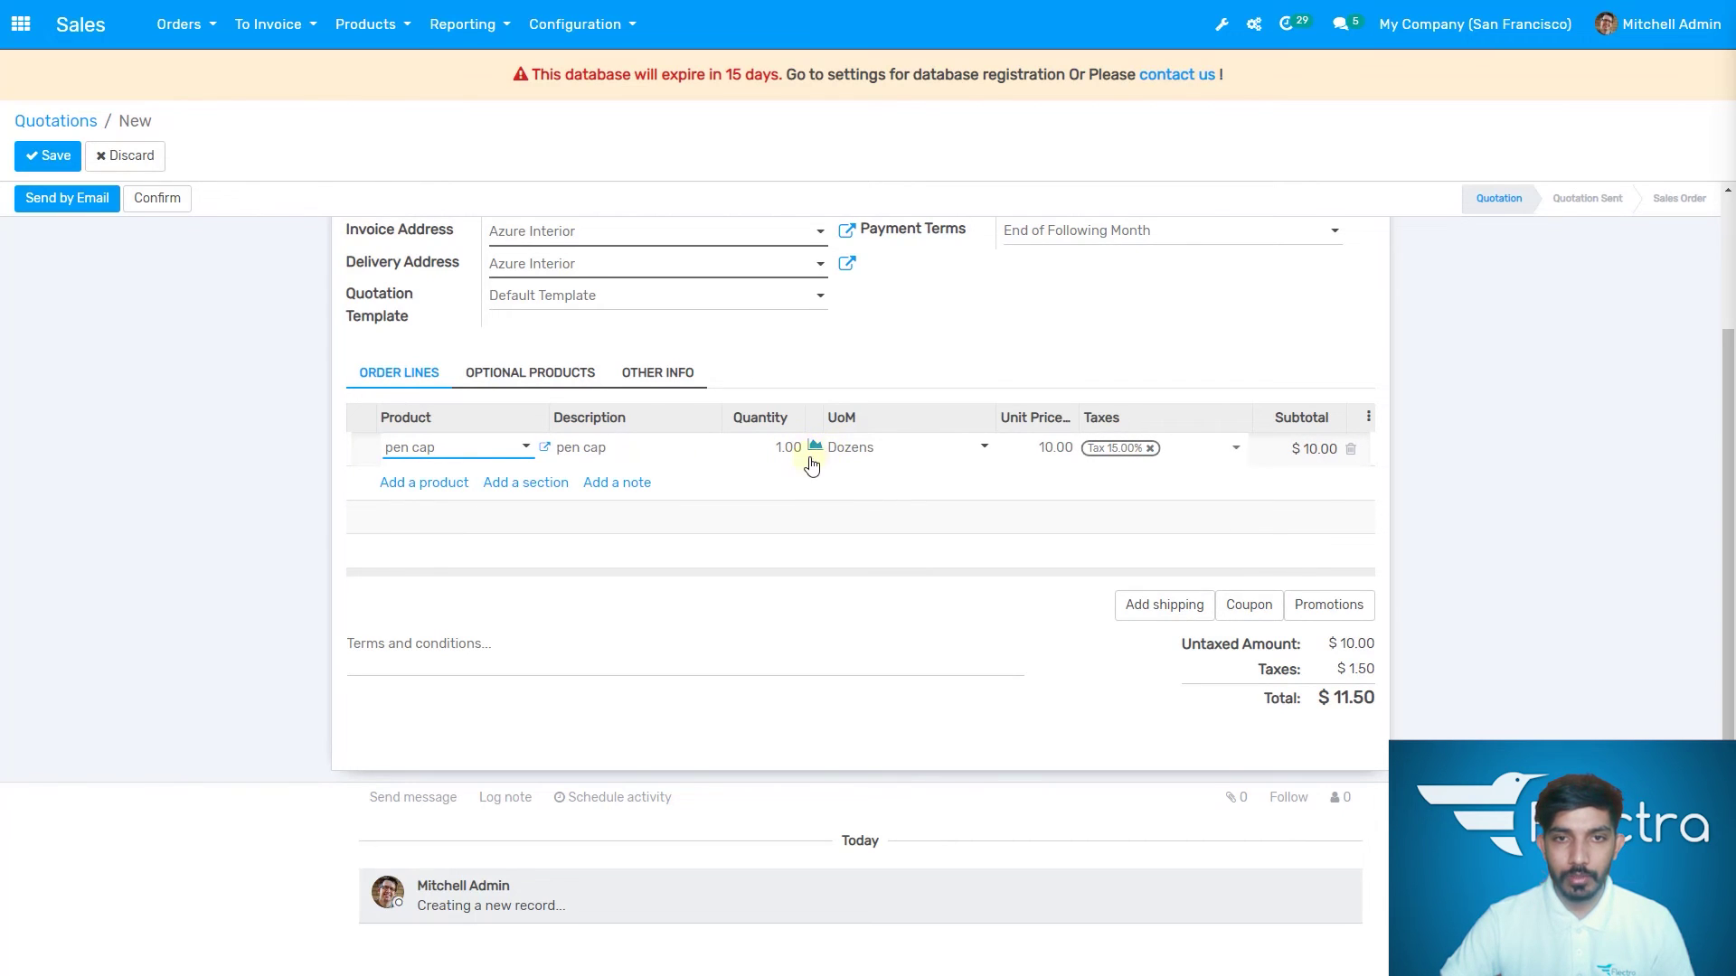
Change the pen cap line quantity from 4 to 1, totalling $11.50
left_click(783, 447)
left_click(783, 450)
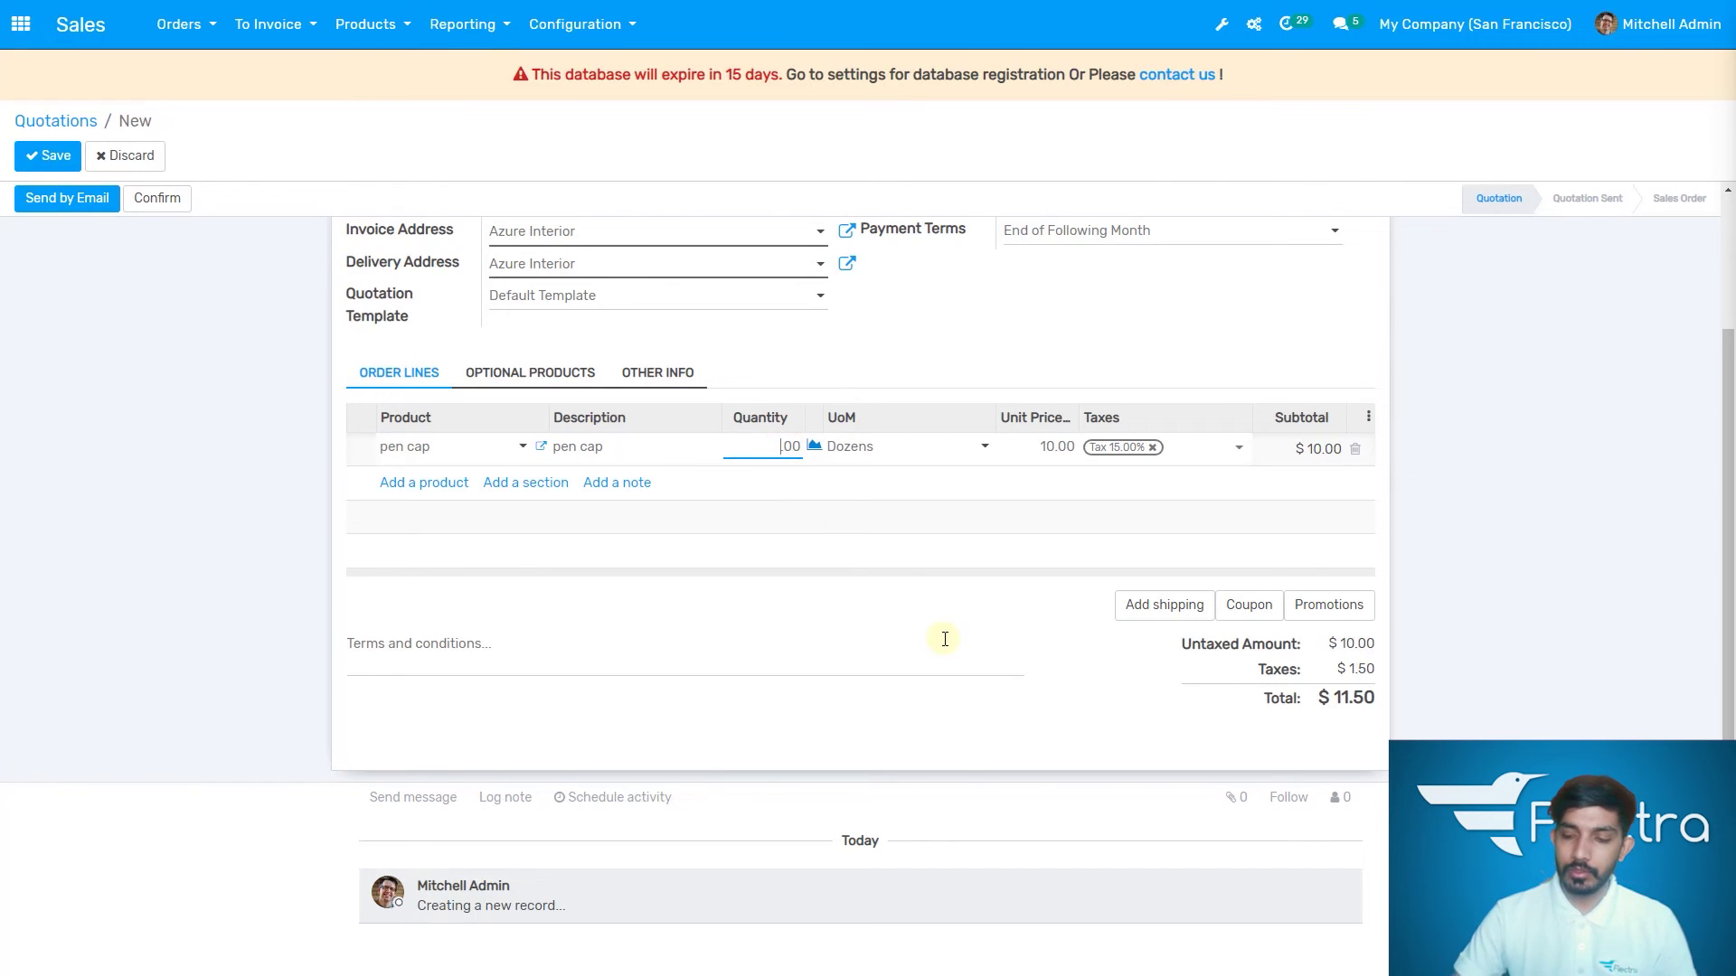
type("4")
left_click(819, 491)
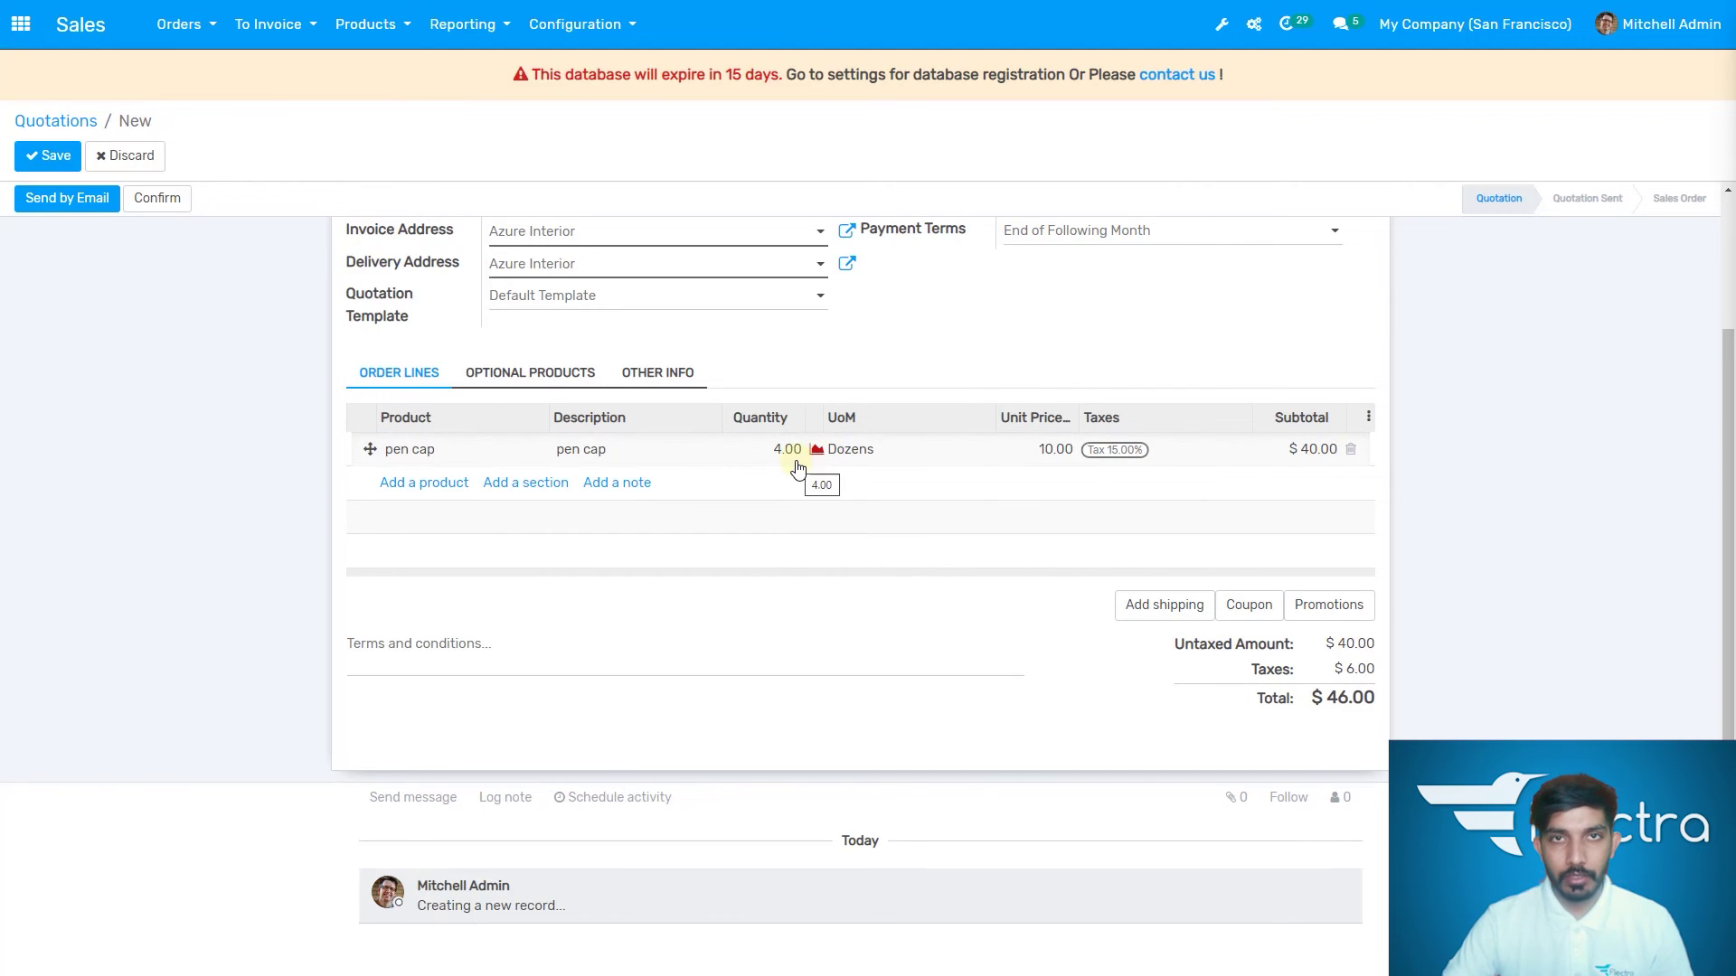
left_click(784, 452)
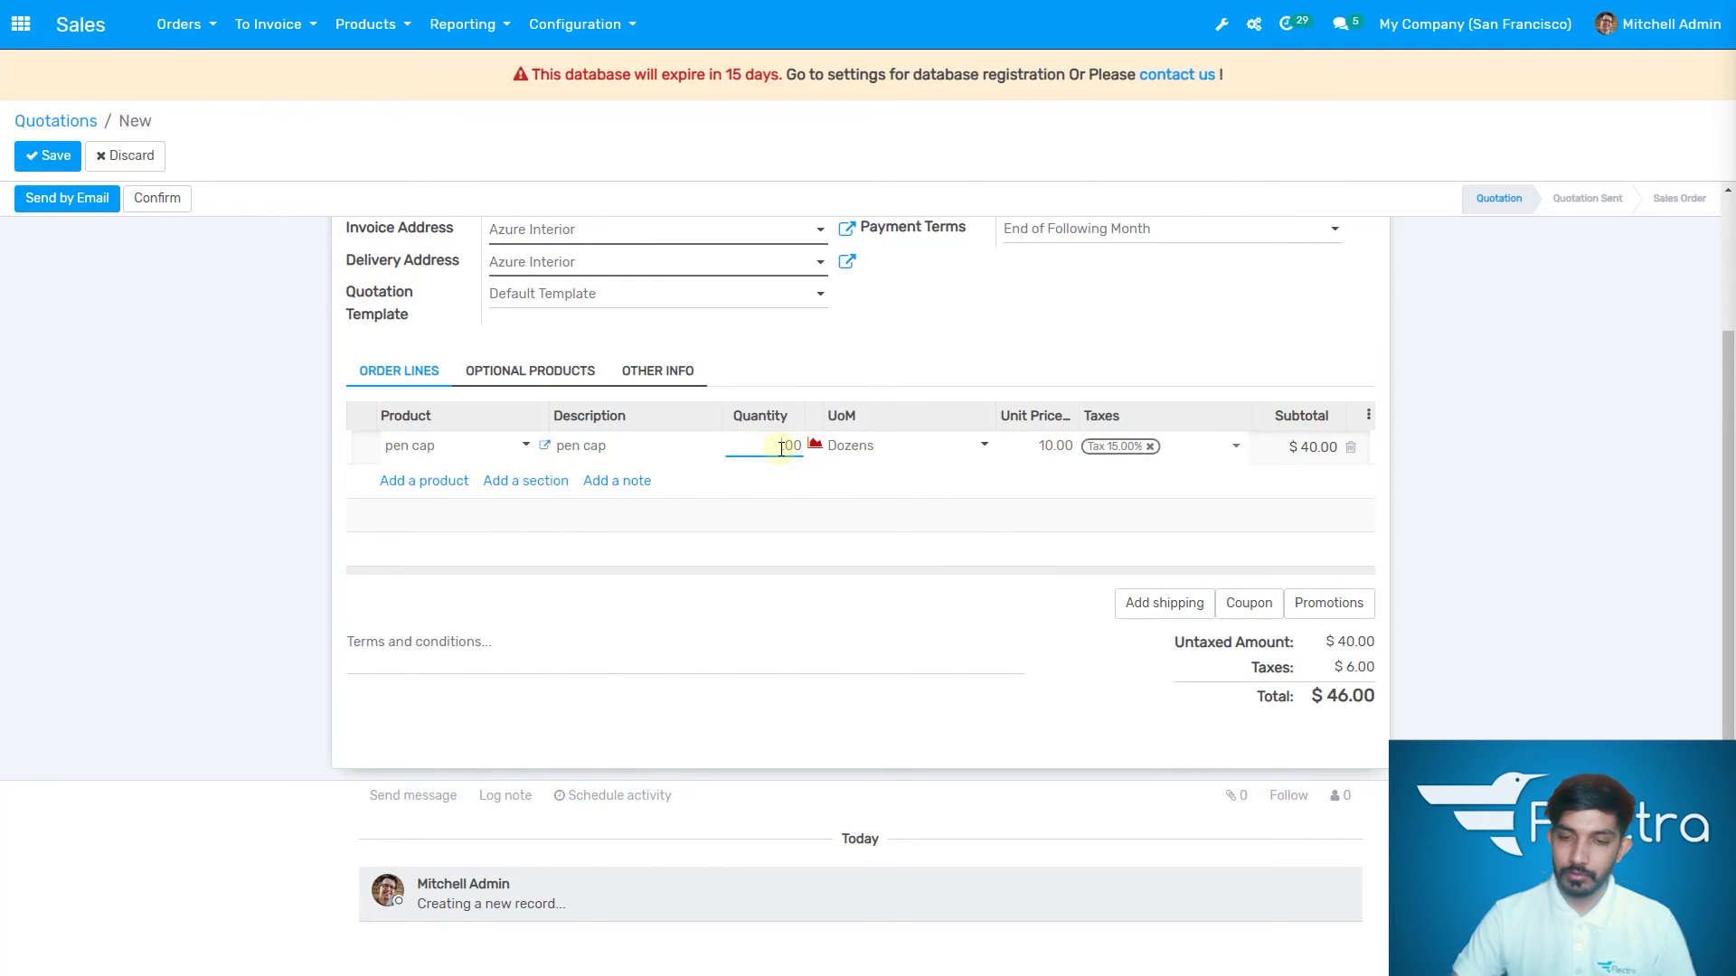
type("1")
left_click(678, 612)
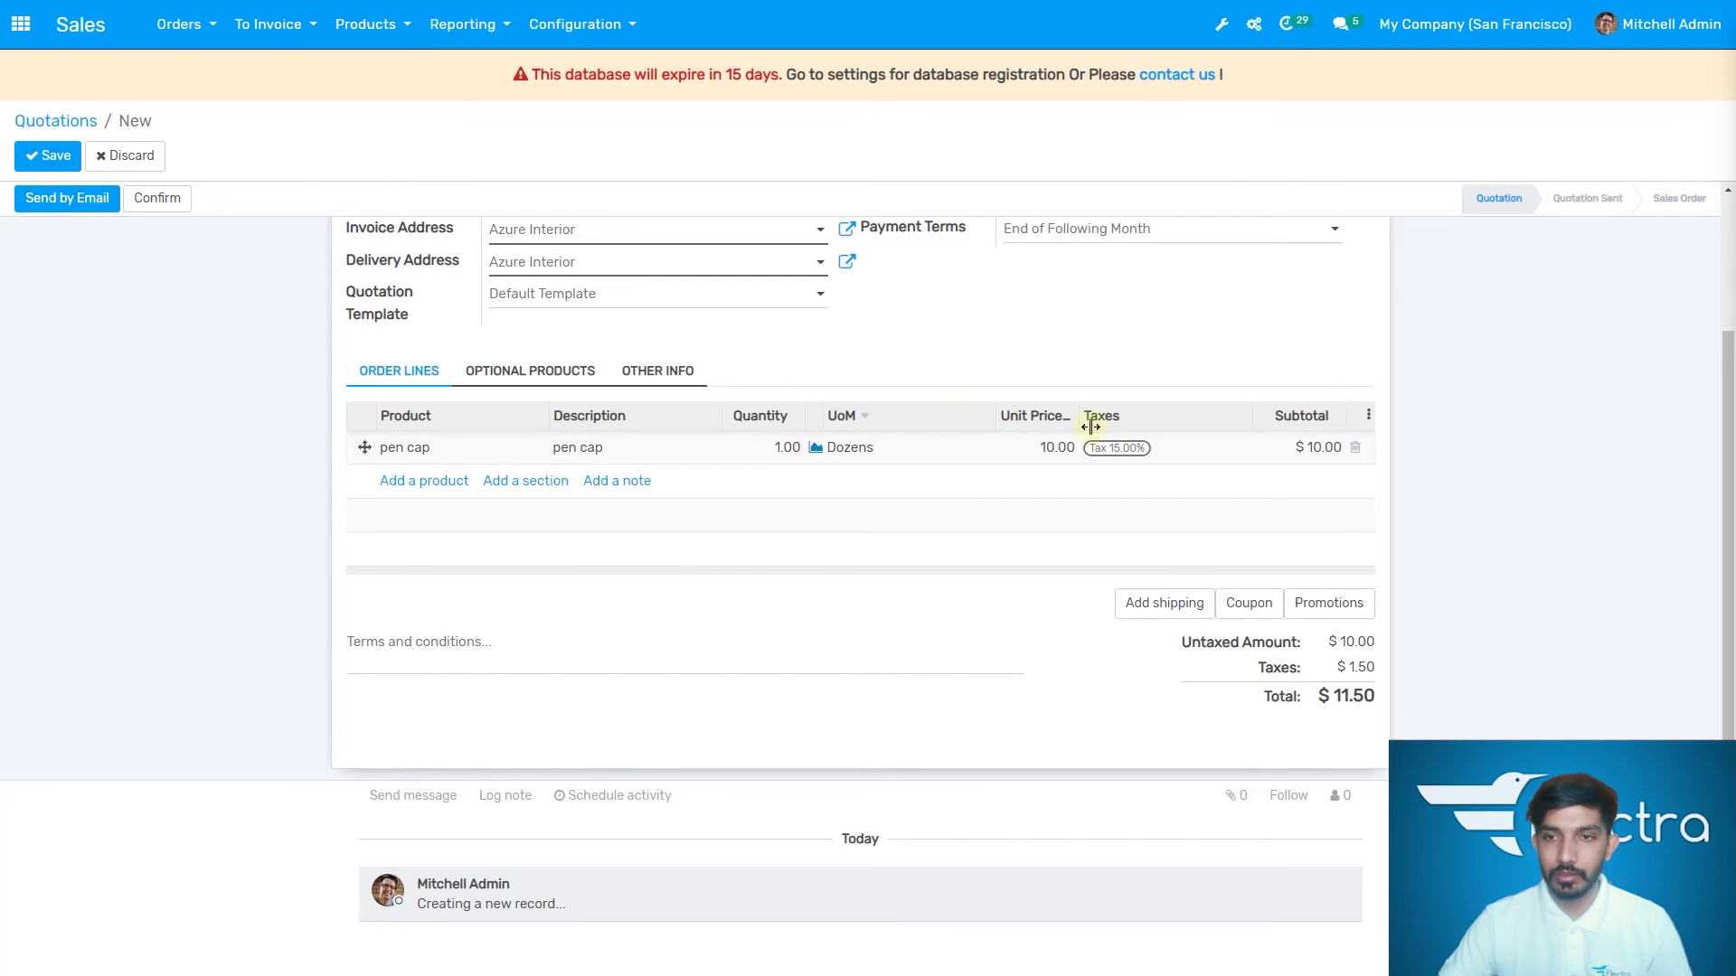
scroll(557, 565, "up", 2)
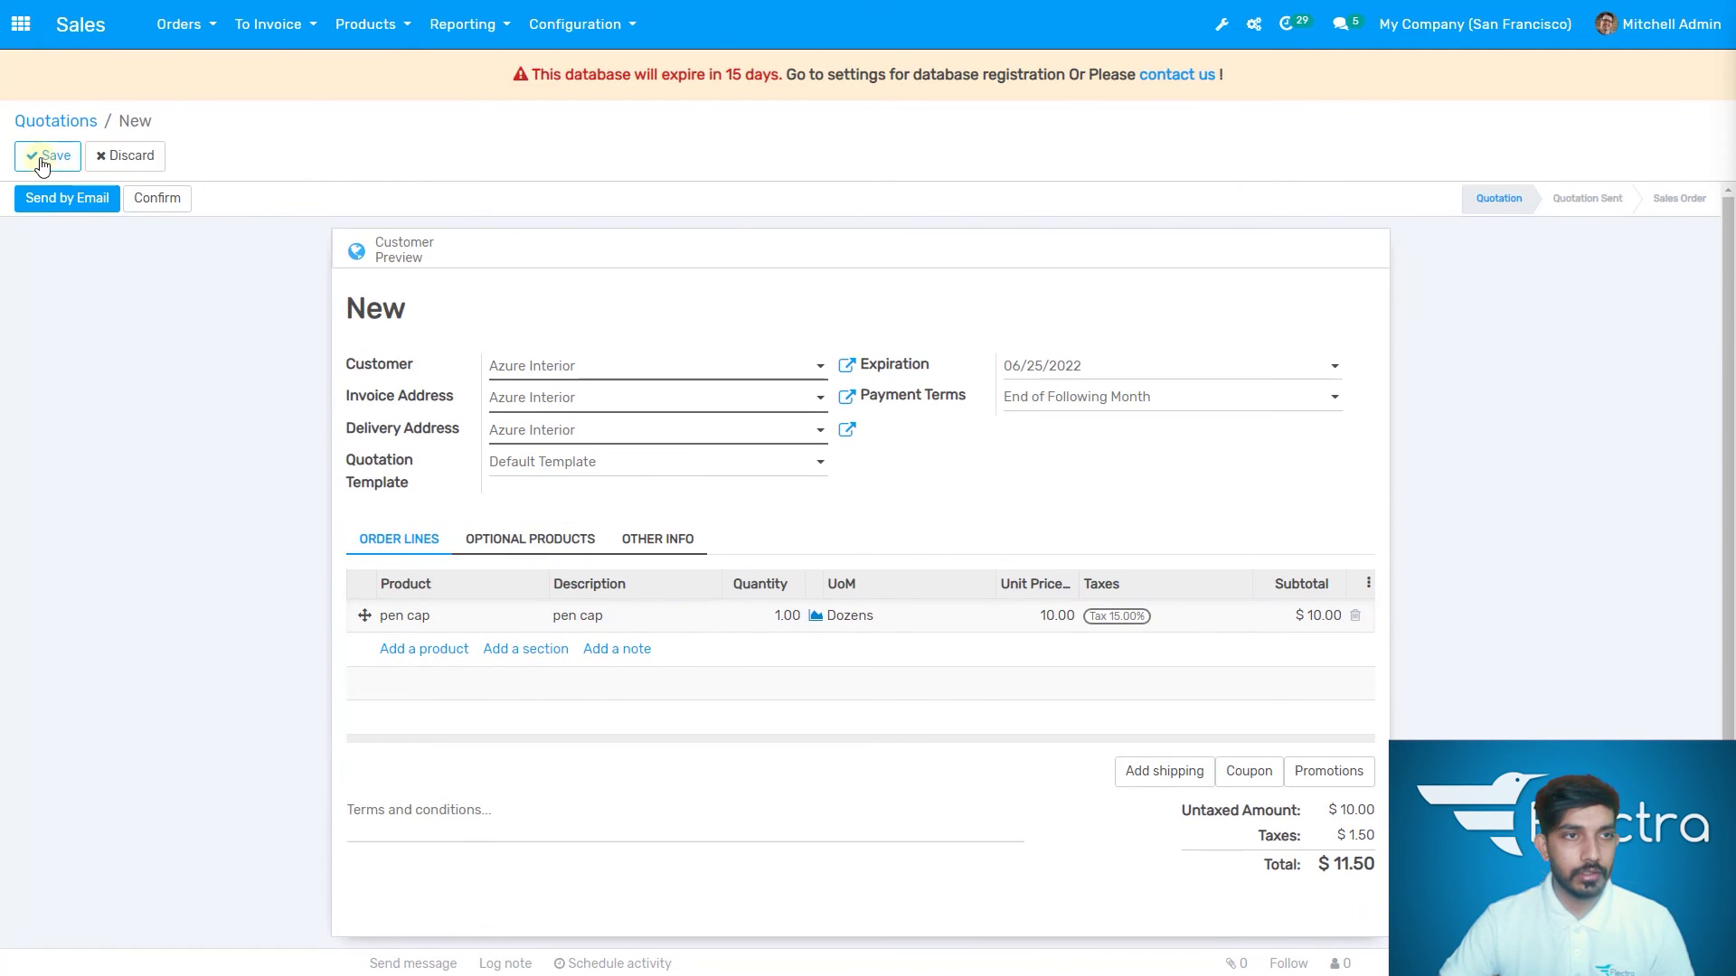
Save quotation S00043 and confirm it, creating a sales order with one delivery
scroll(465, 554, "down", 1)
scroll(465, 554, "up", 1)
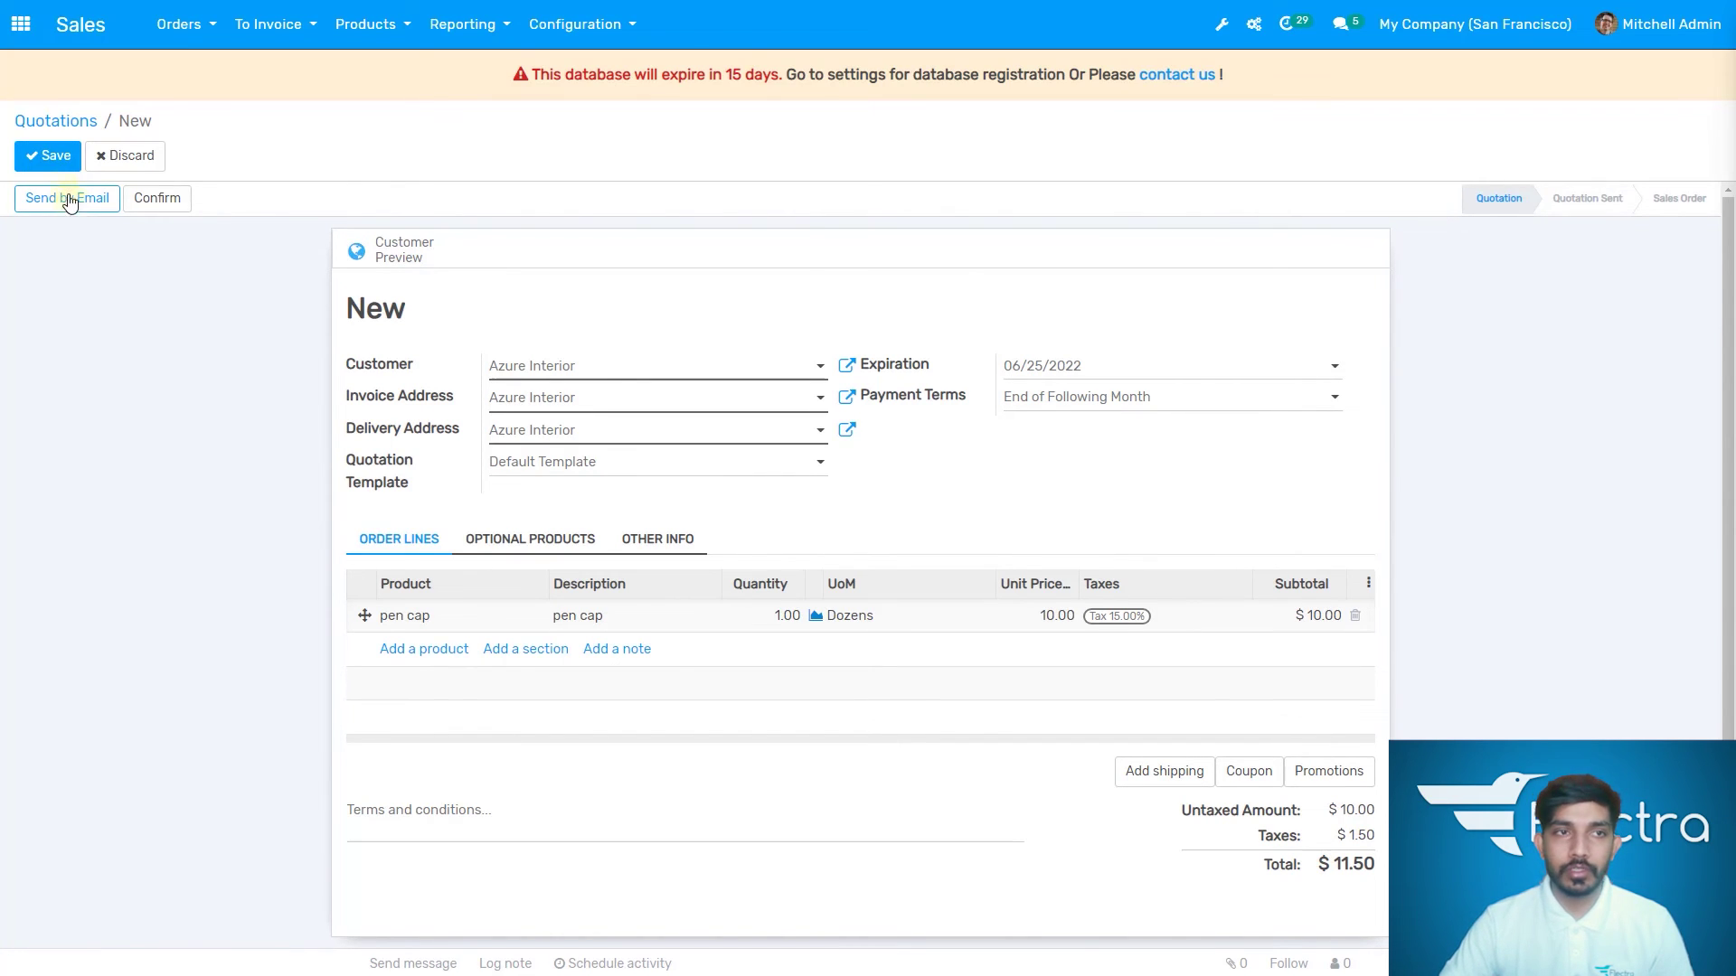
left_click(50, 169)
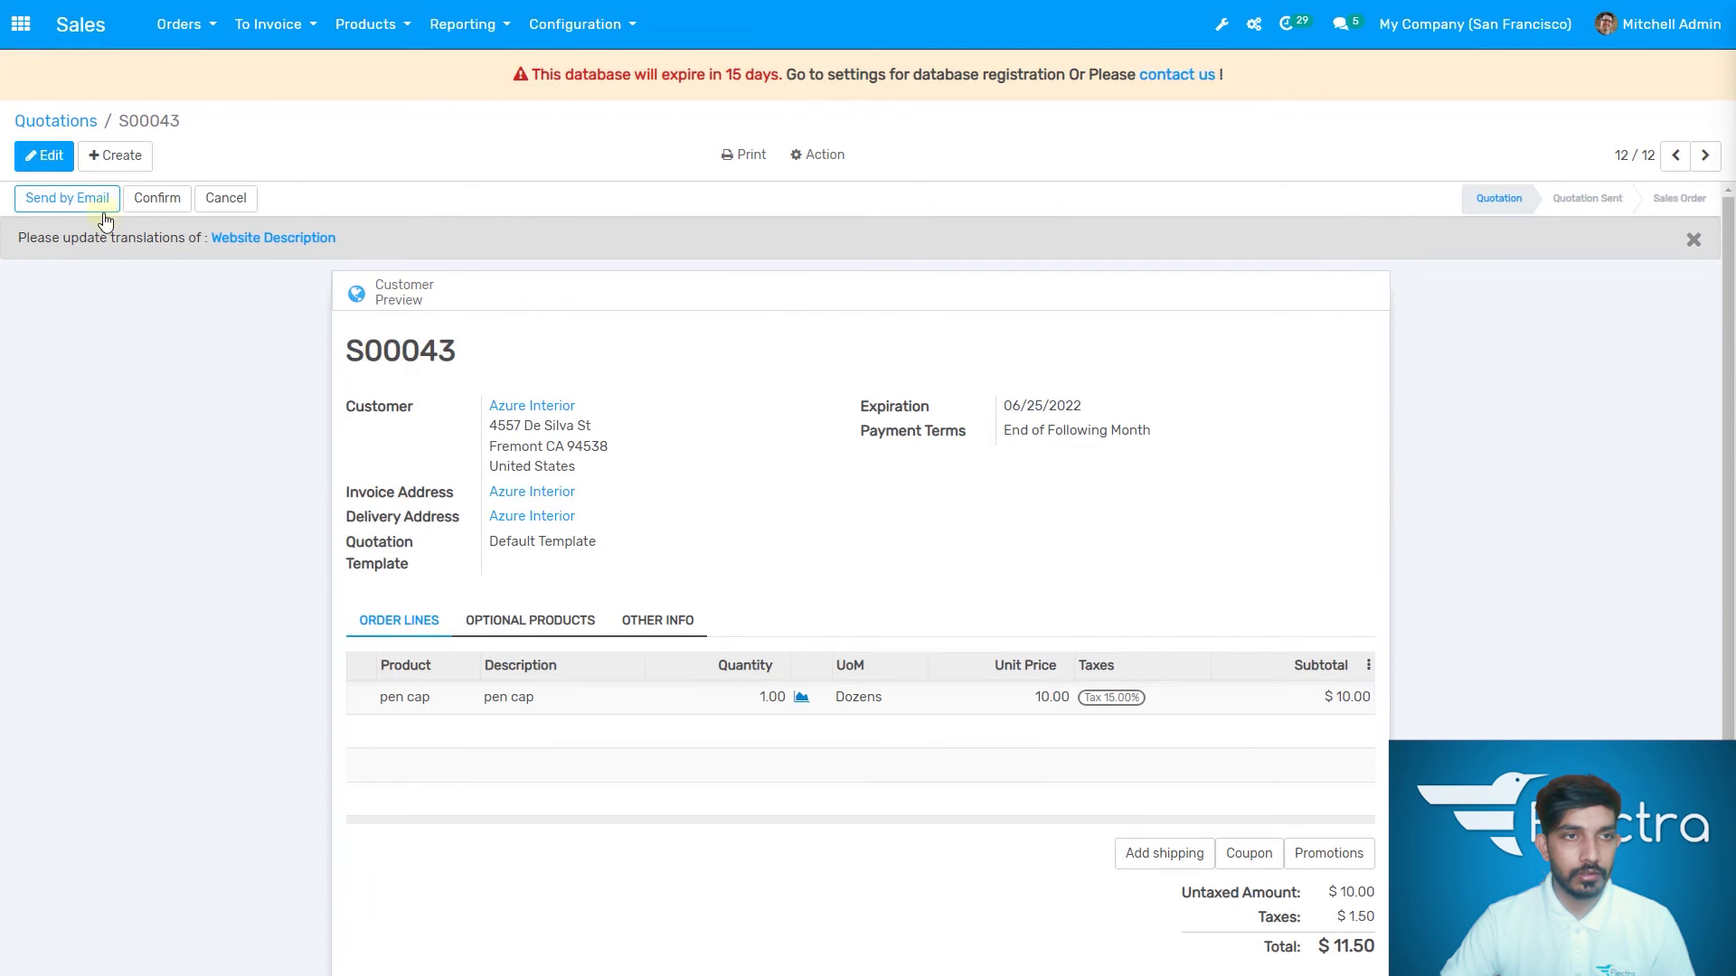
left_click(166, 205)
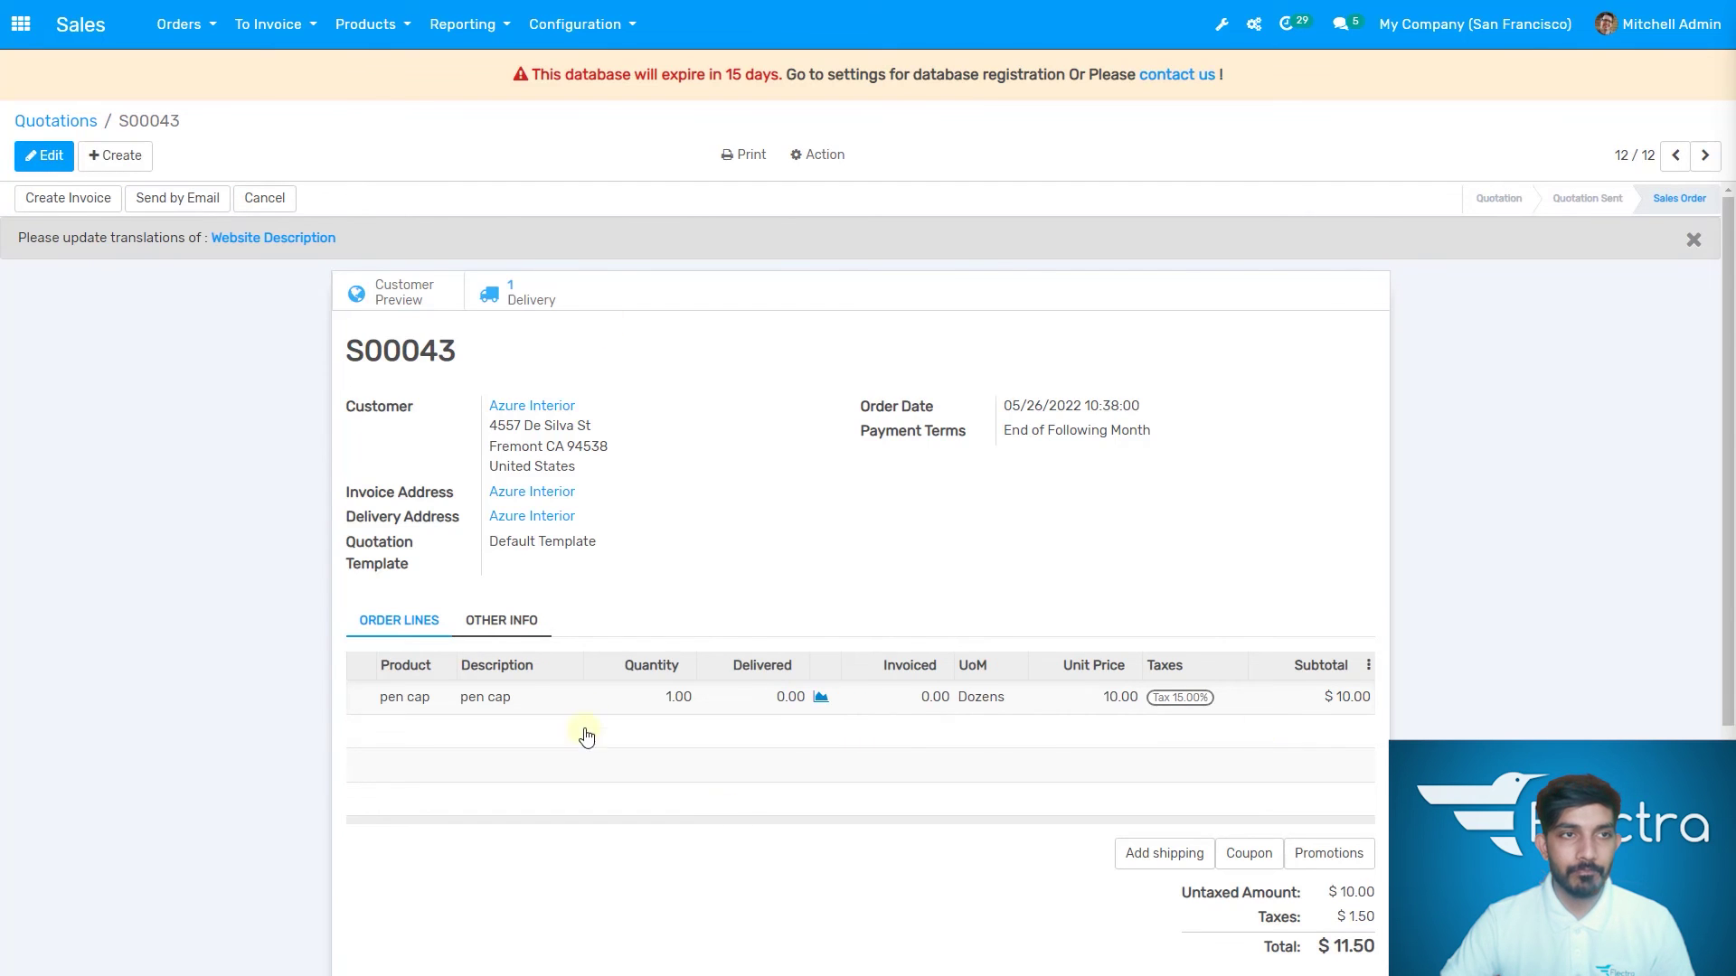
scroll(582, 735, "down", 3)
scroll(832, 678, "down", 2)
scroll(764, 658, "up", 5)
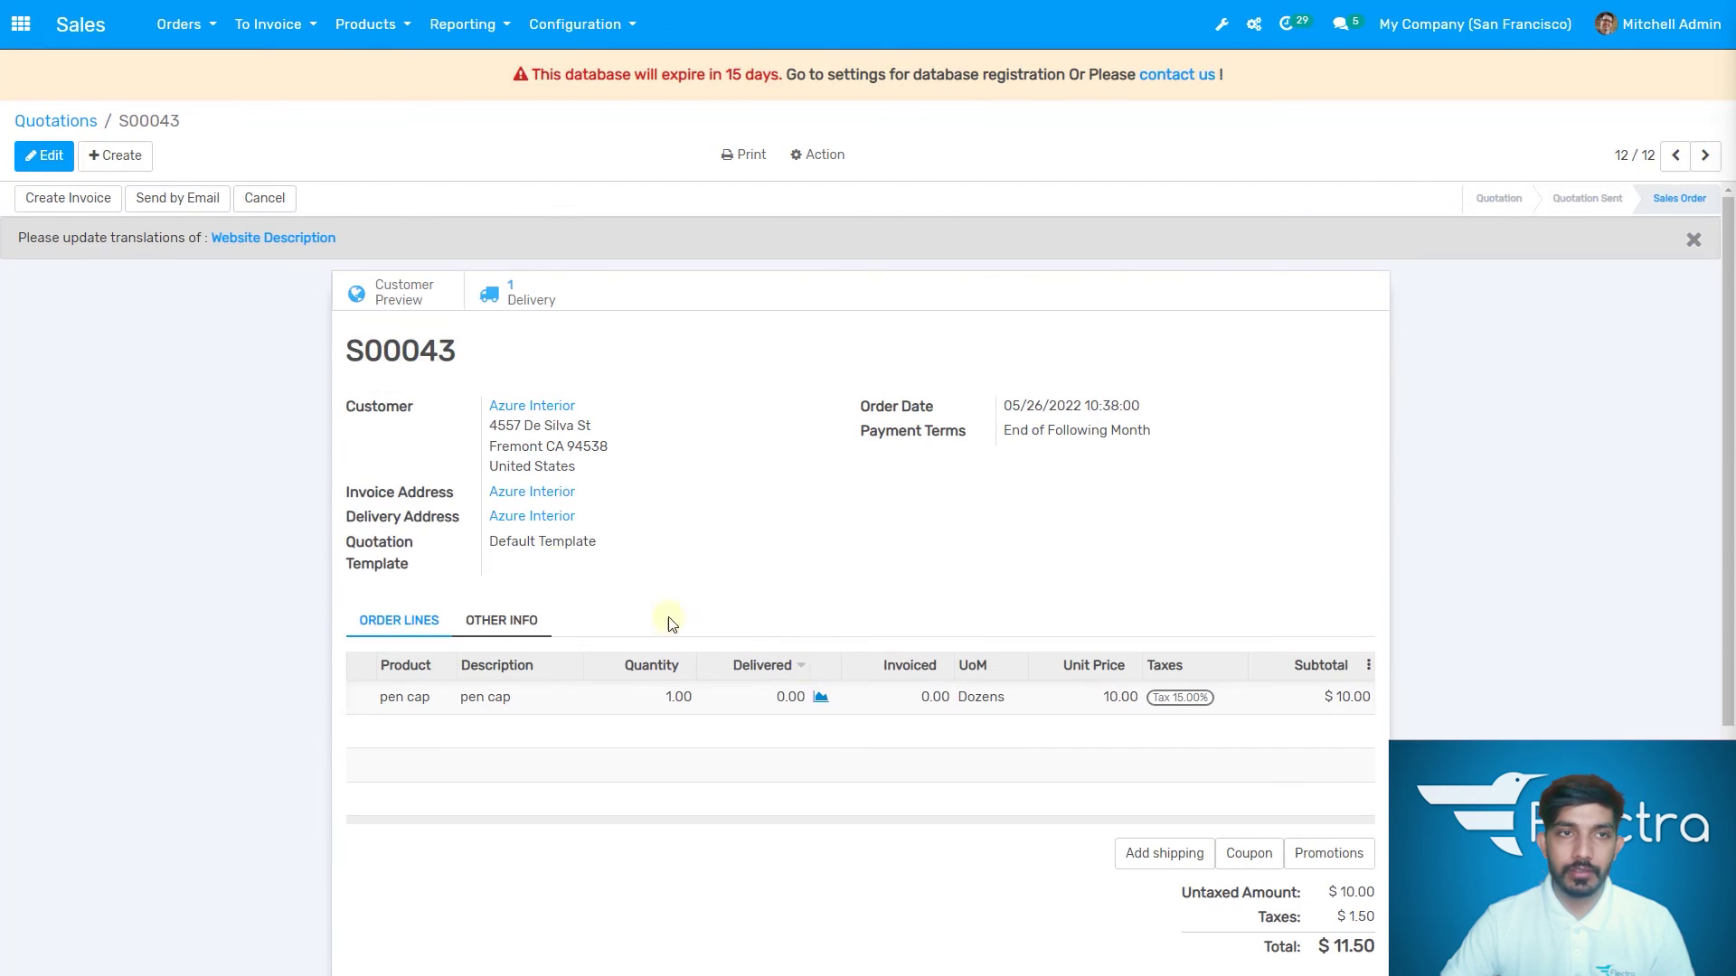
Look up 'pen cap' in Inventory products: 2.00 Dozens on hand, 1.00 forecasted
left_click(21, 23)
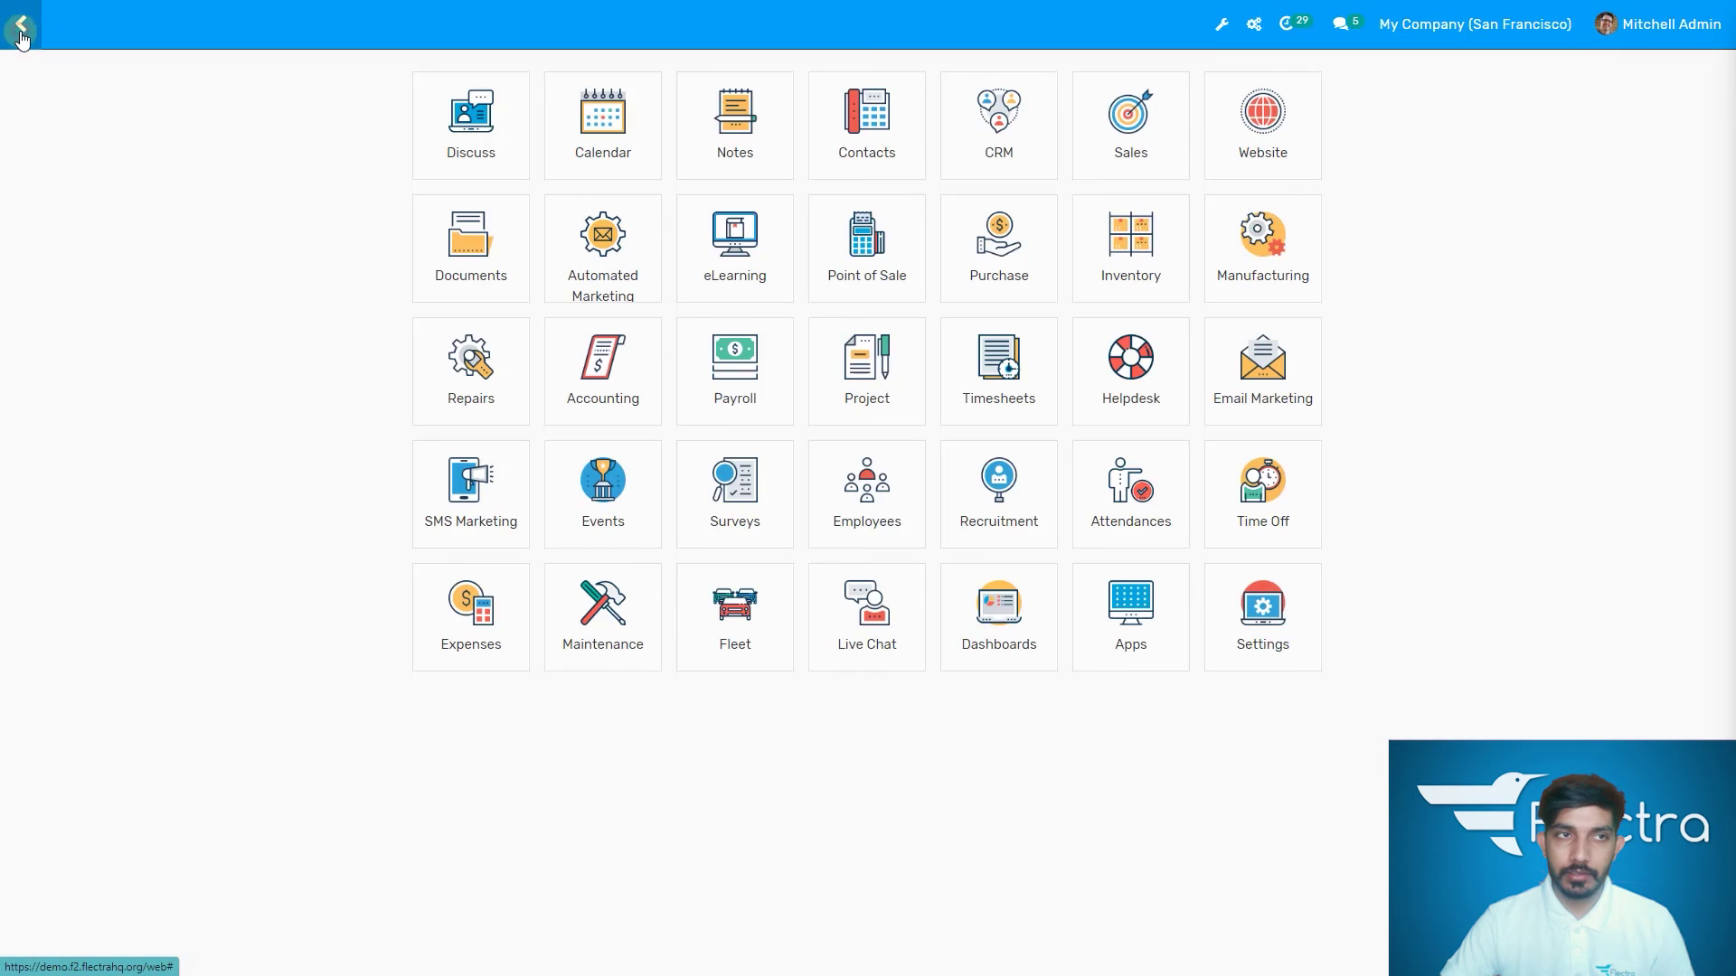
left_click(1081, 283)
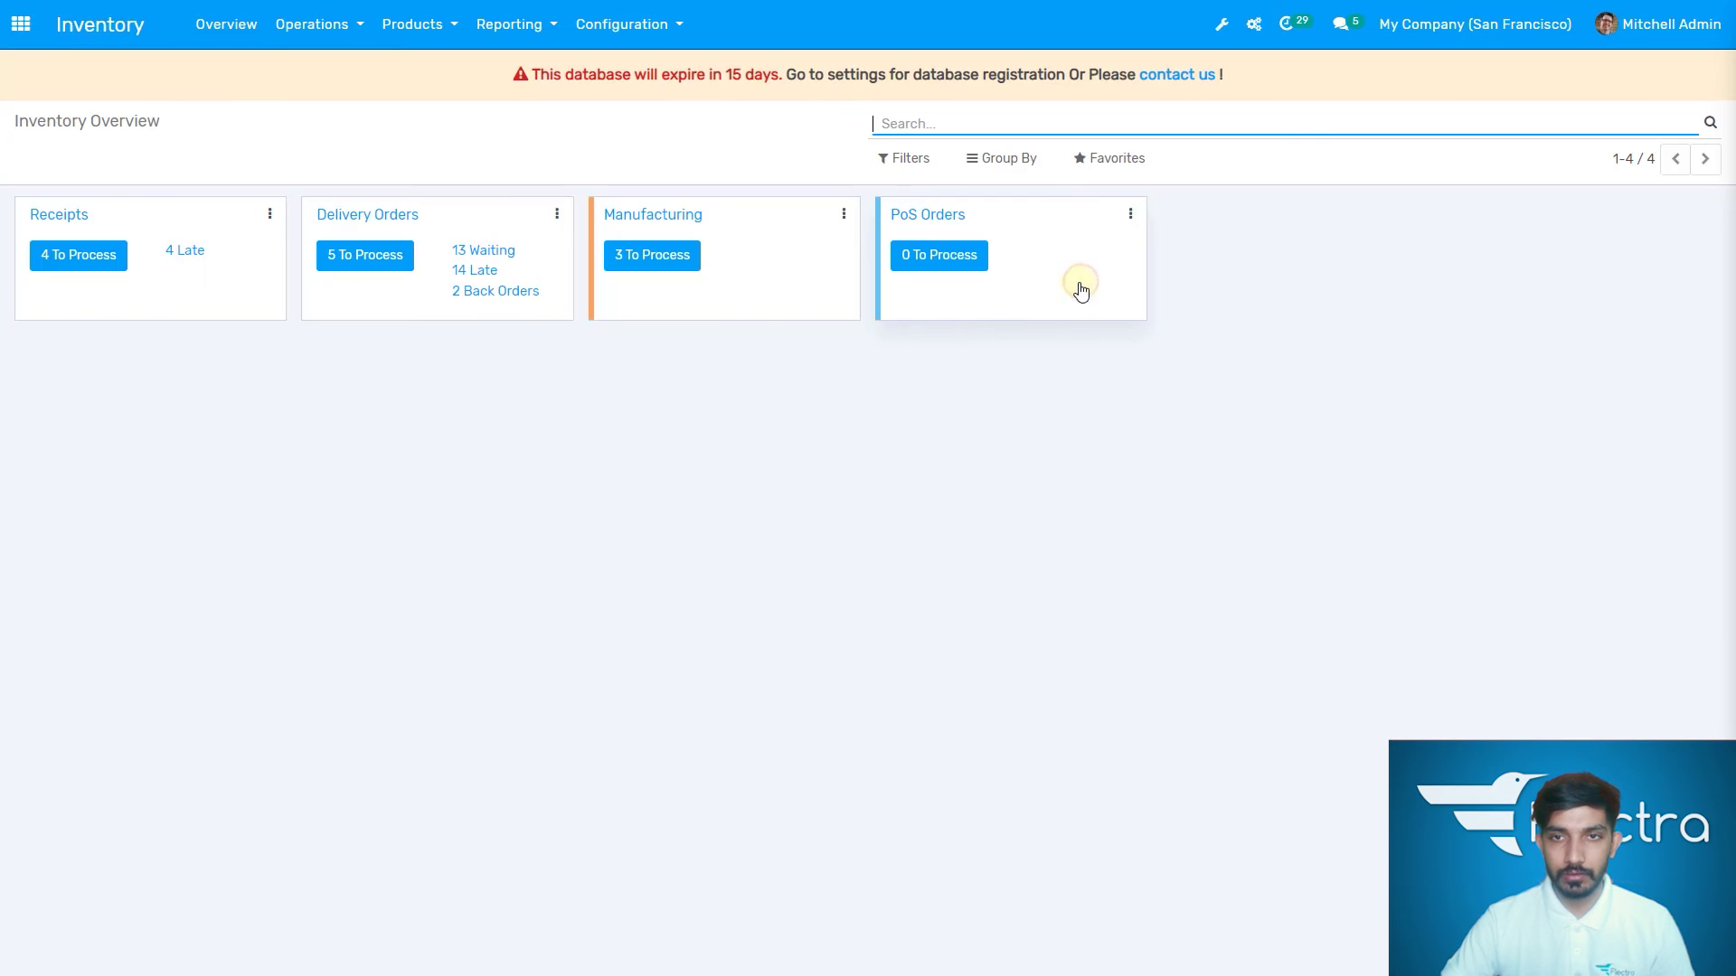
left_click(455, 24)
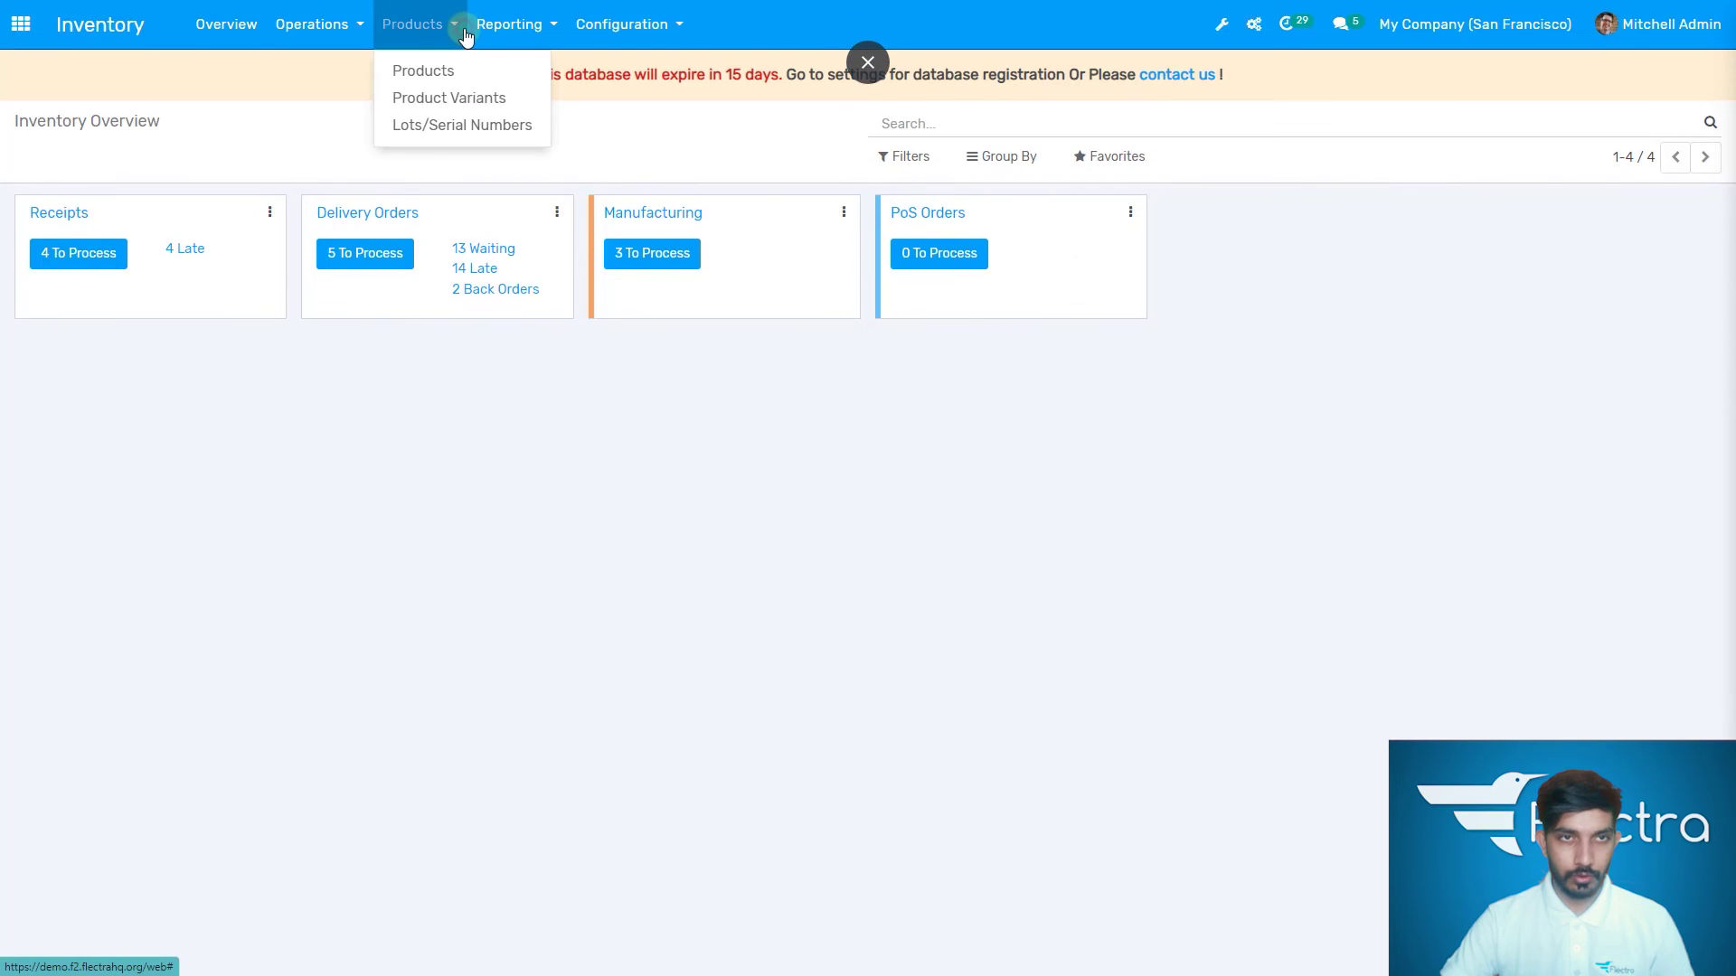
left_click(475, 80)
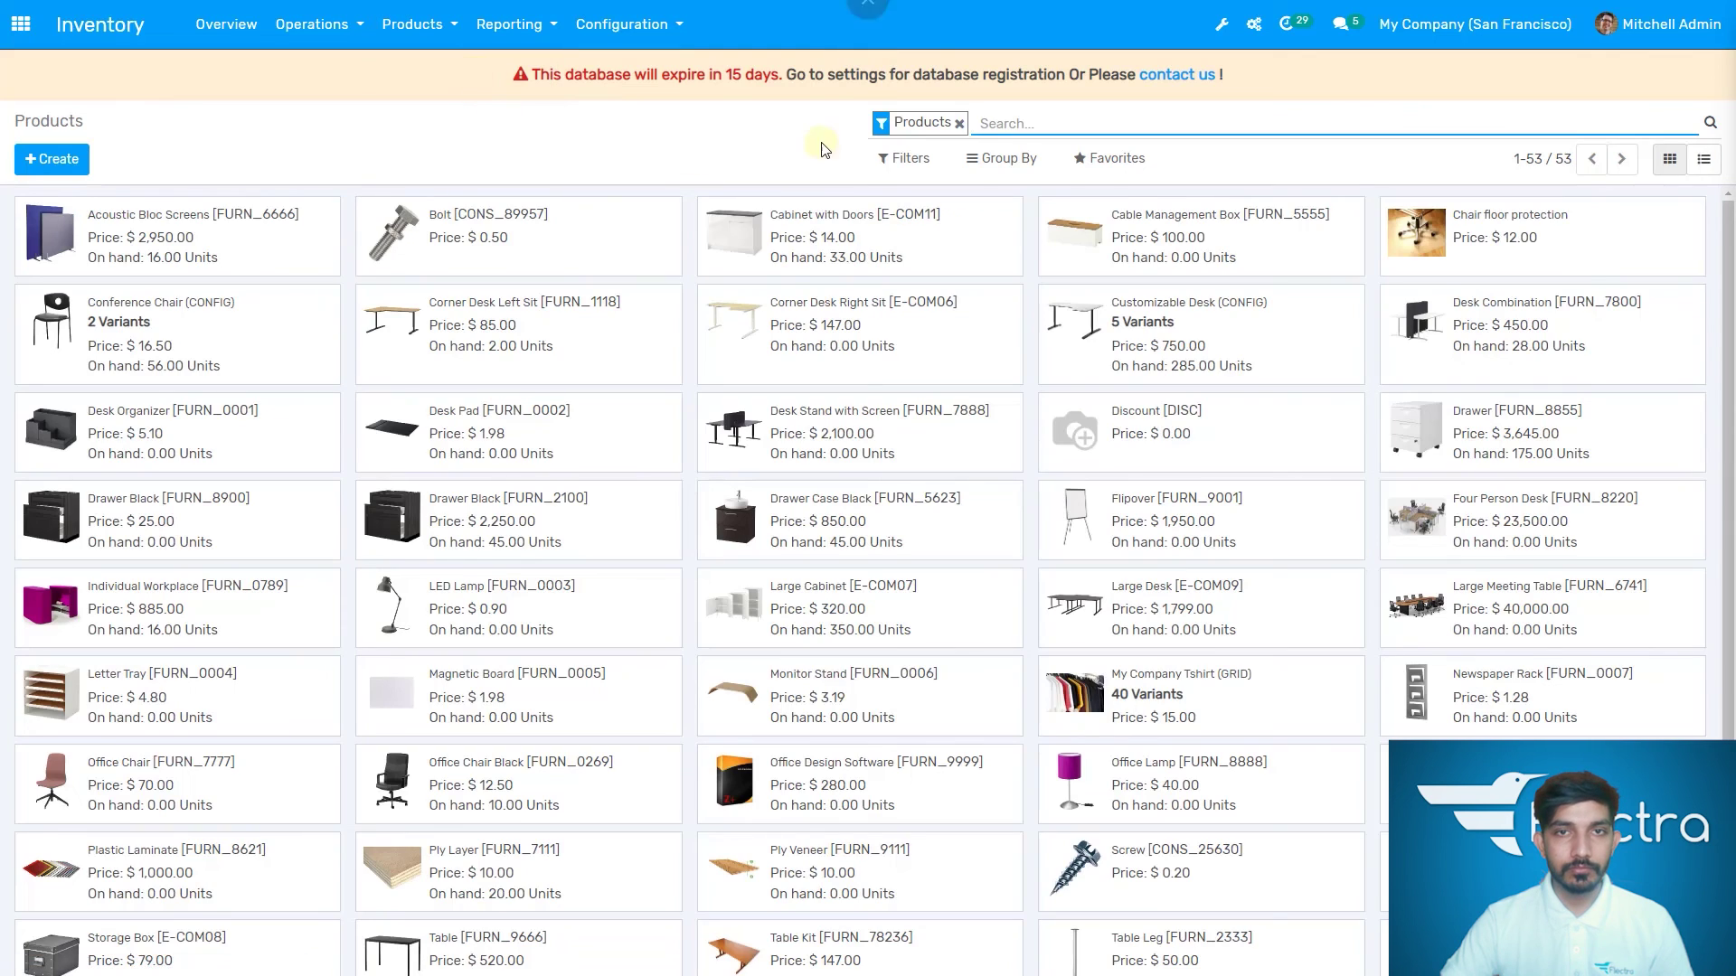
left_click(960, 123)
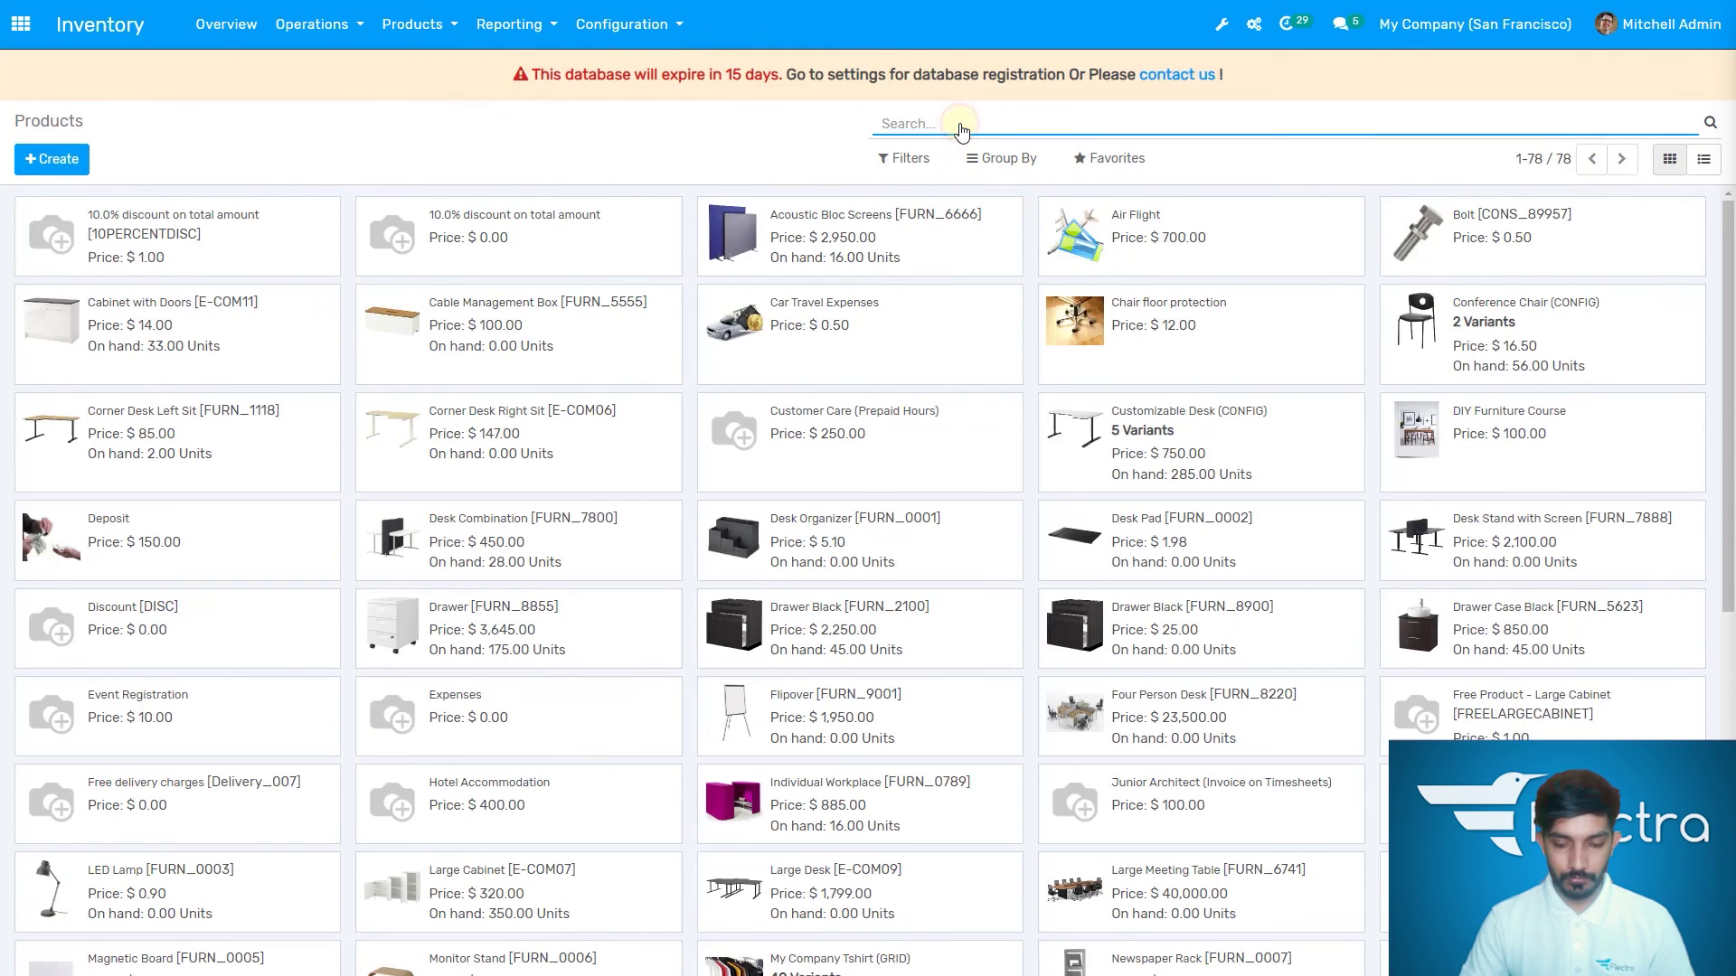
type("pen cap")
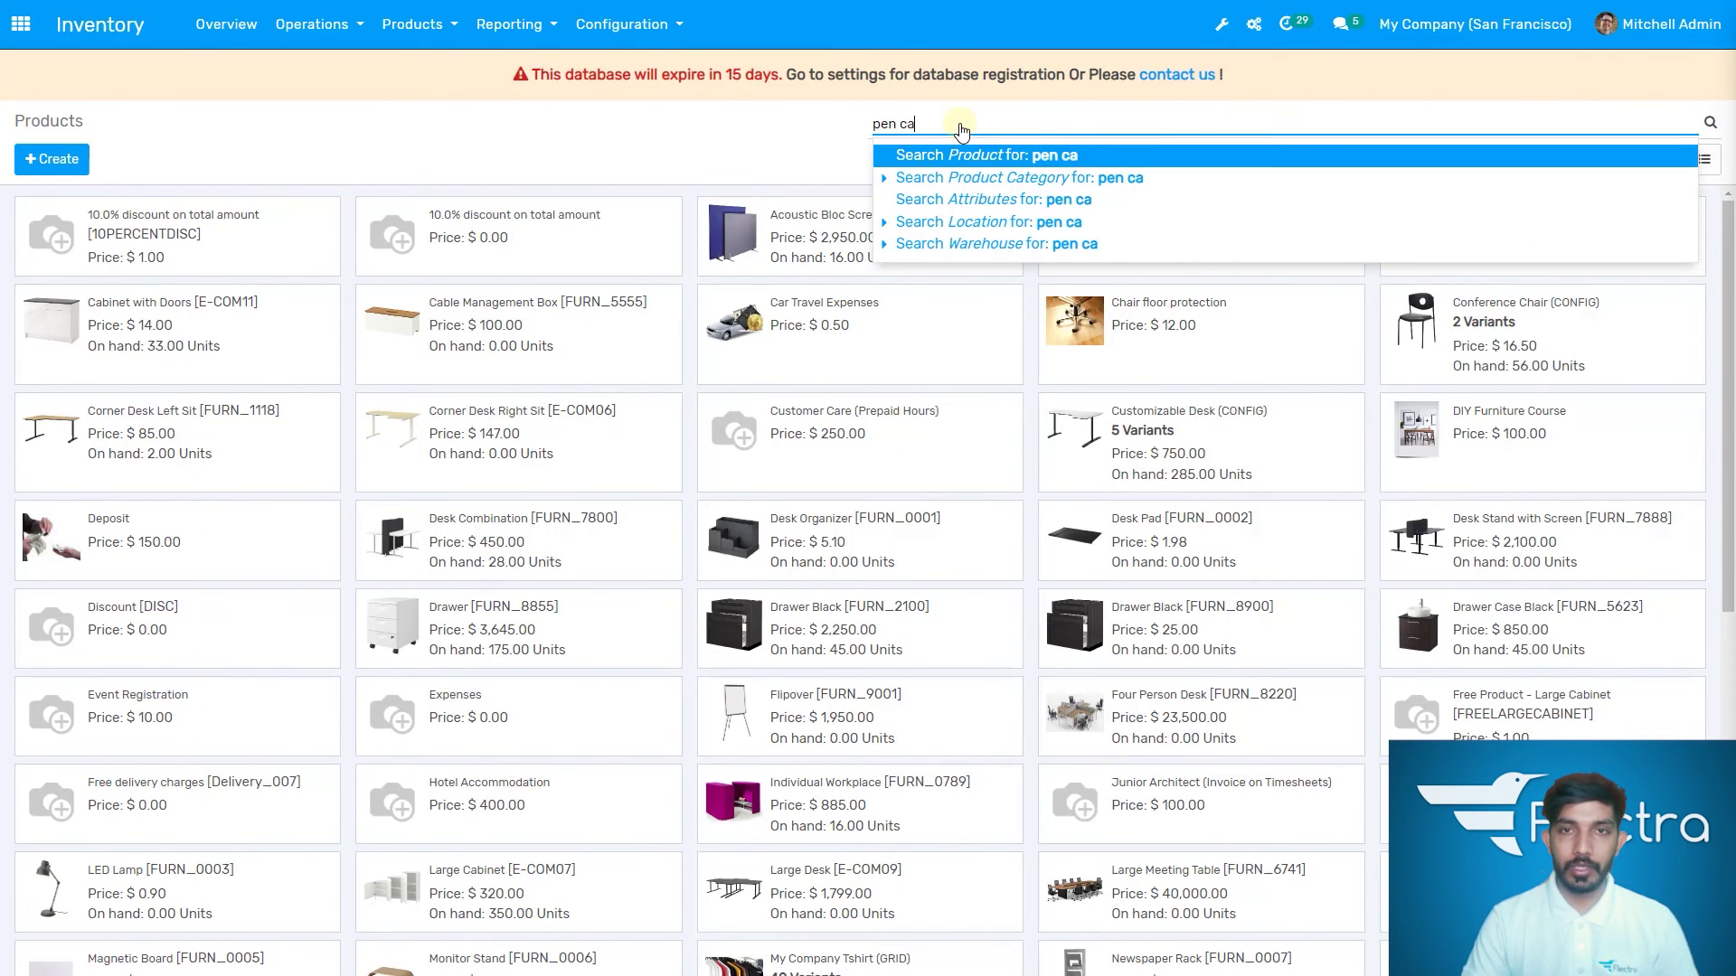
left_click(999, 155)
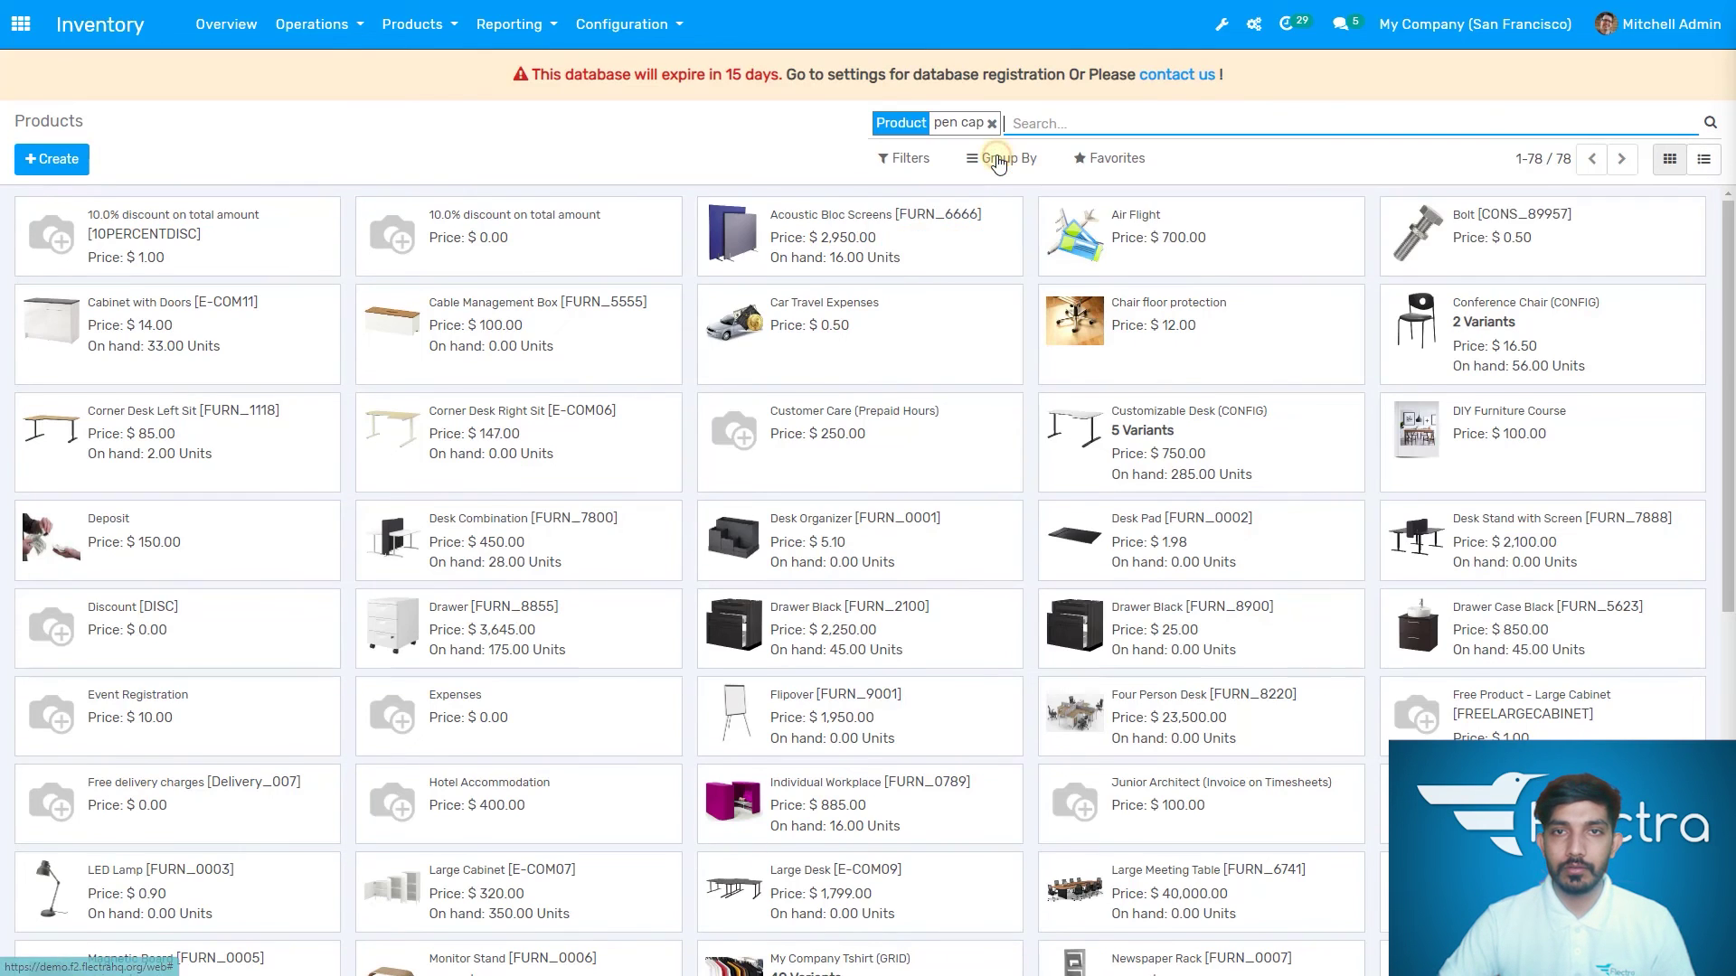
left_click(170, 258)
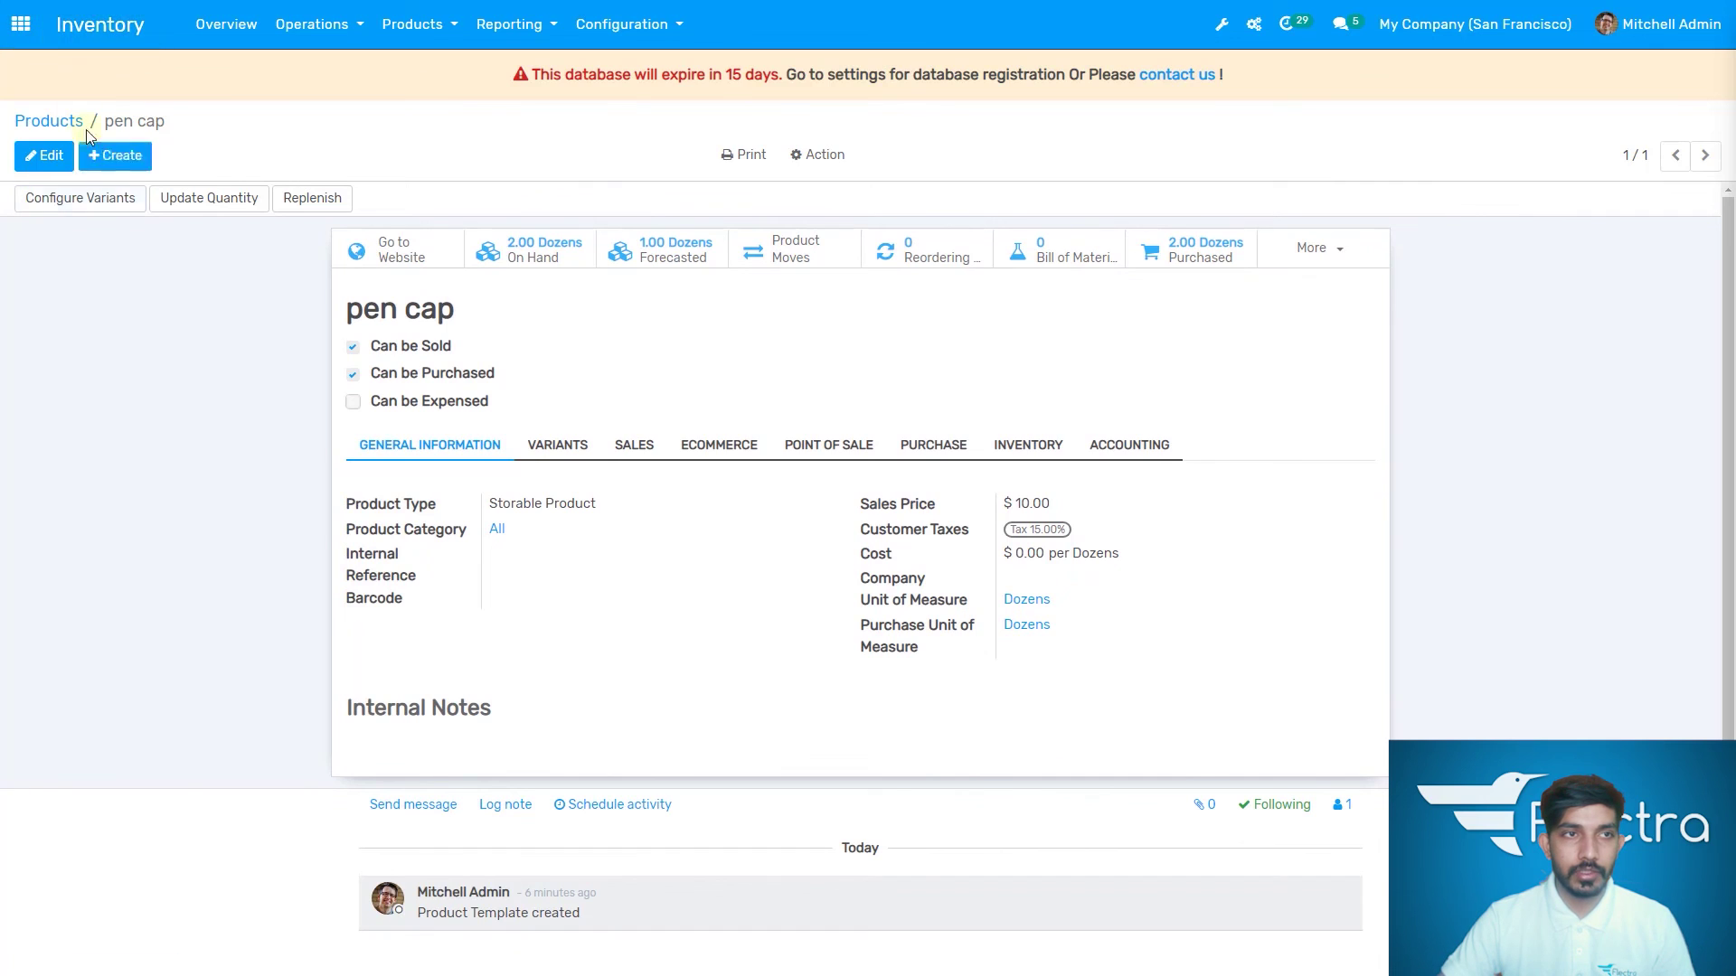
left_click(21, 24)
Validate delivery WH/OUT/00023 for S00043, applying all quantities and confirming the SMS prompt
left_click(1125, 227)
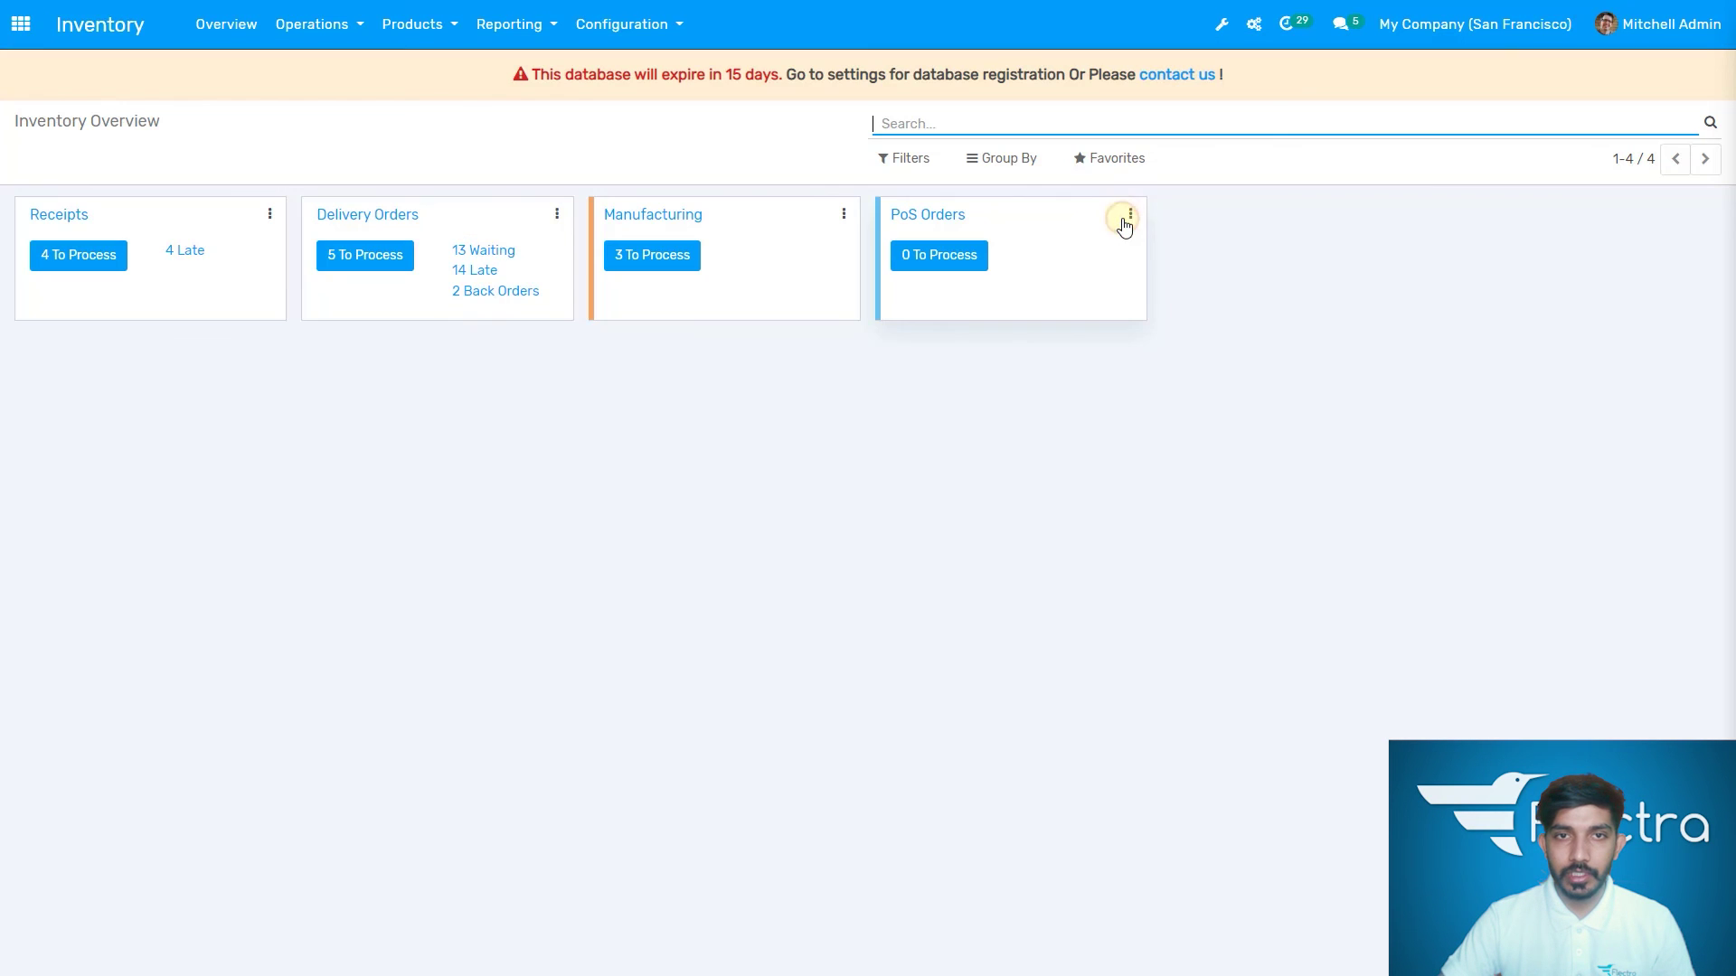
left_click(365, 257)
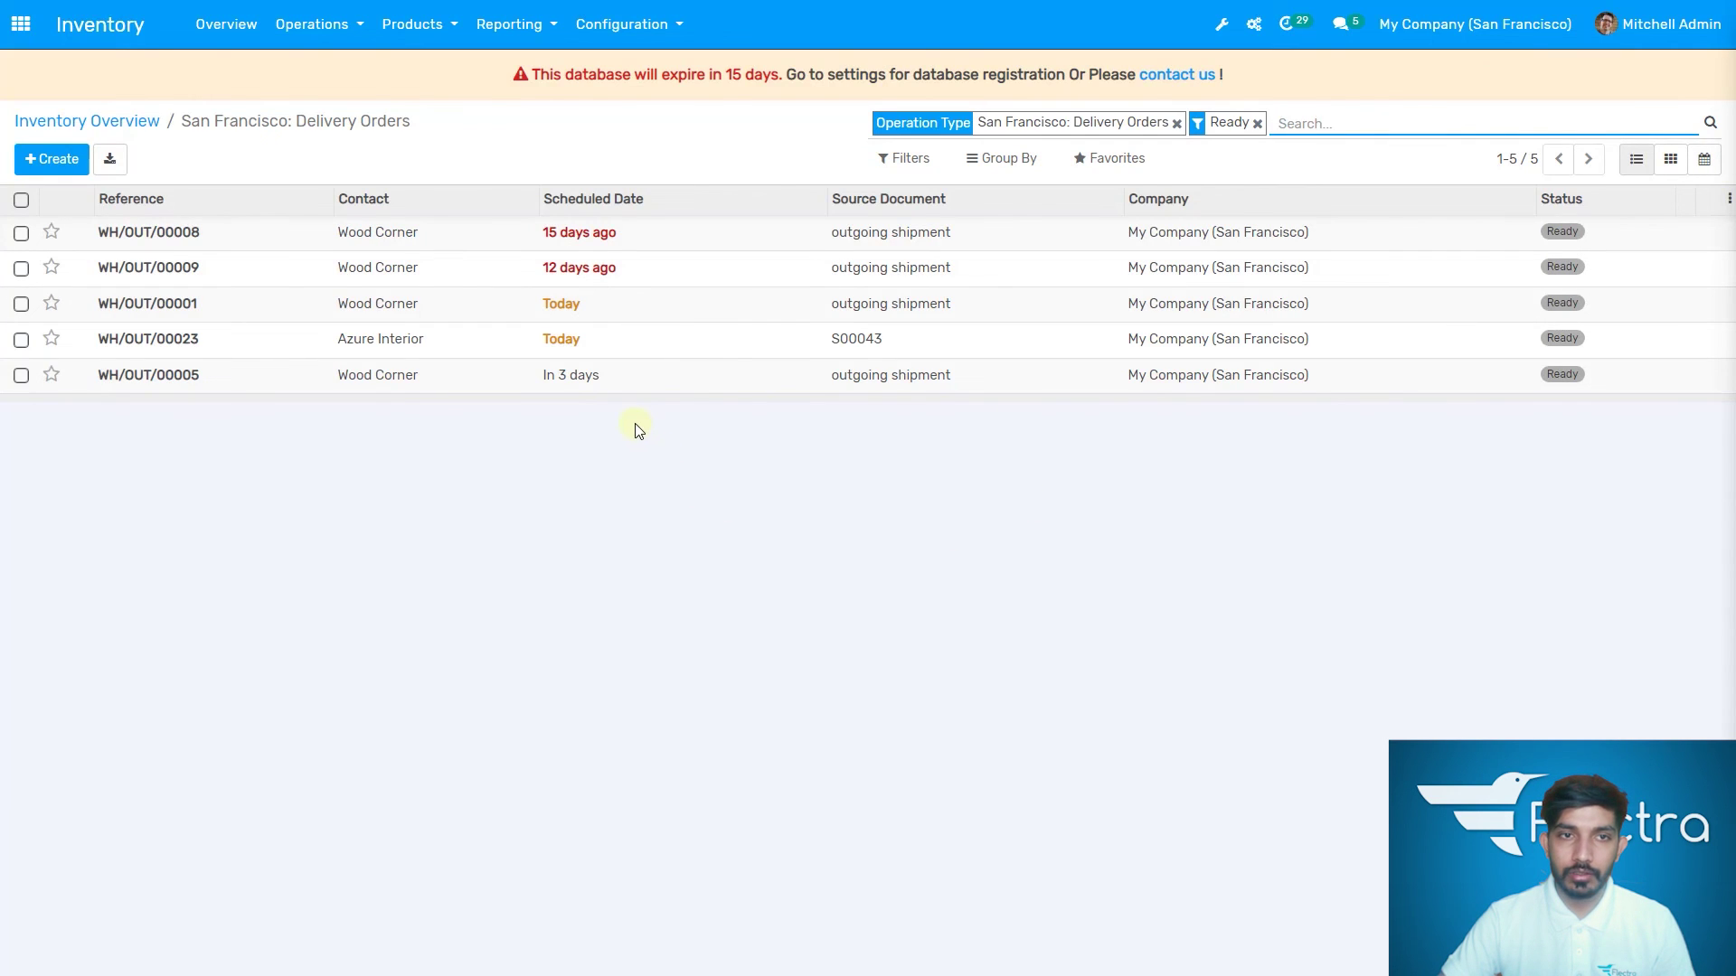
left_click(578, 342)
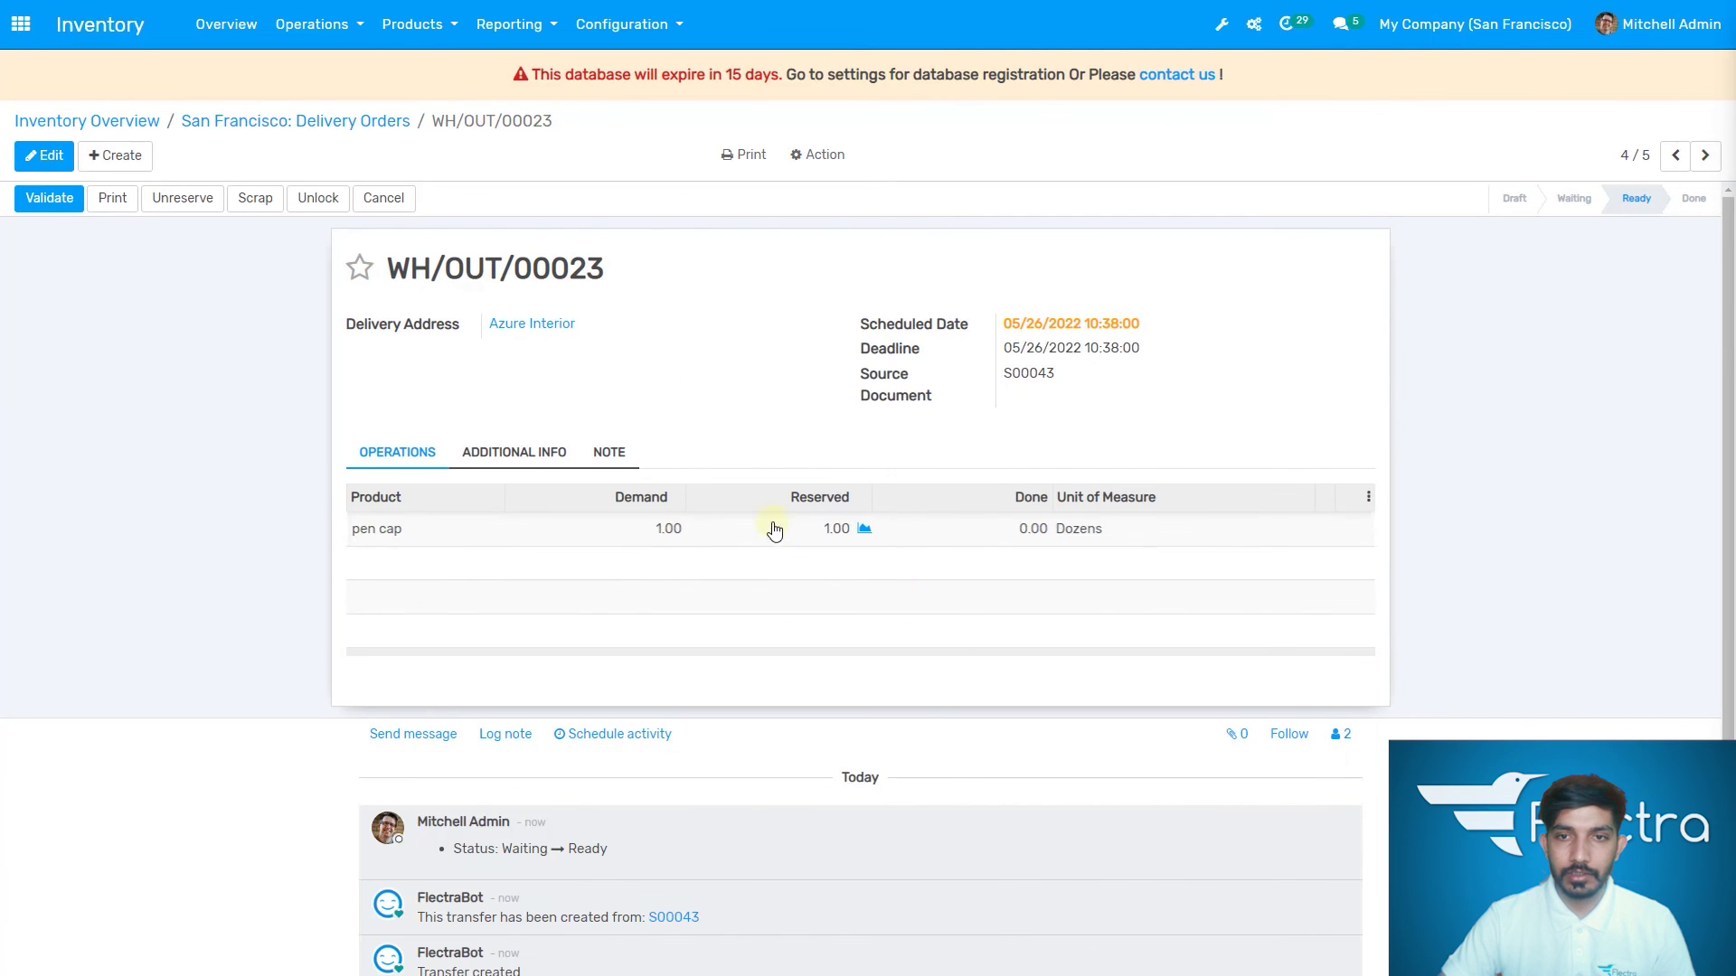
left_click(49, 206)
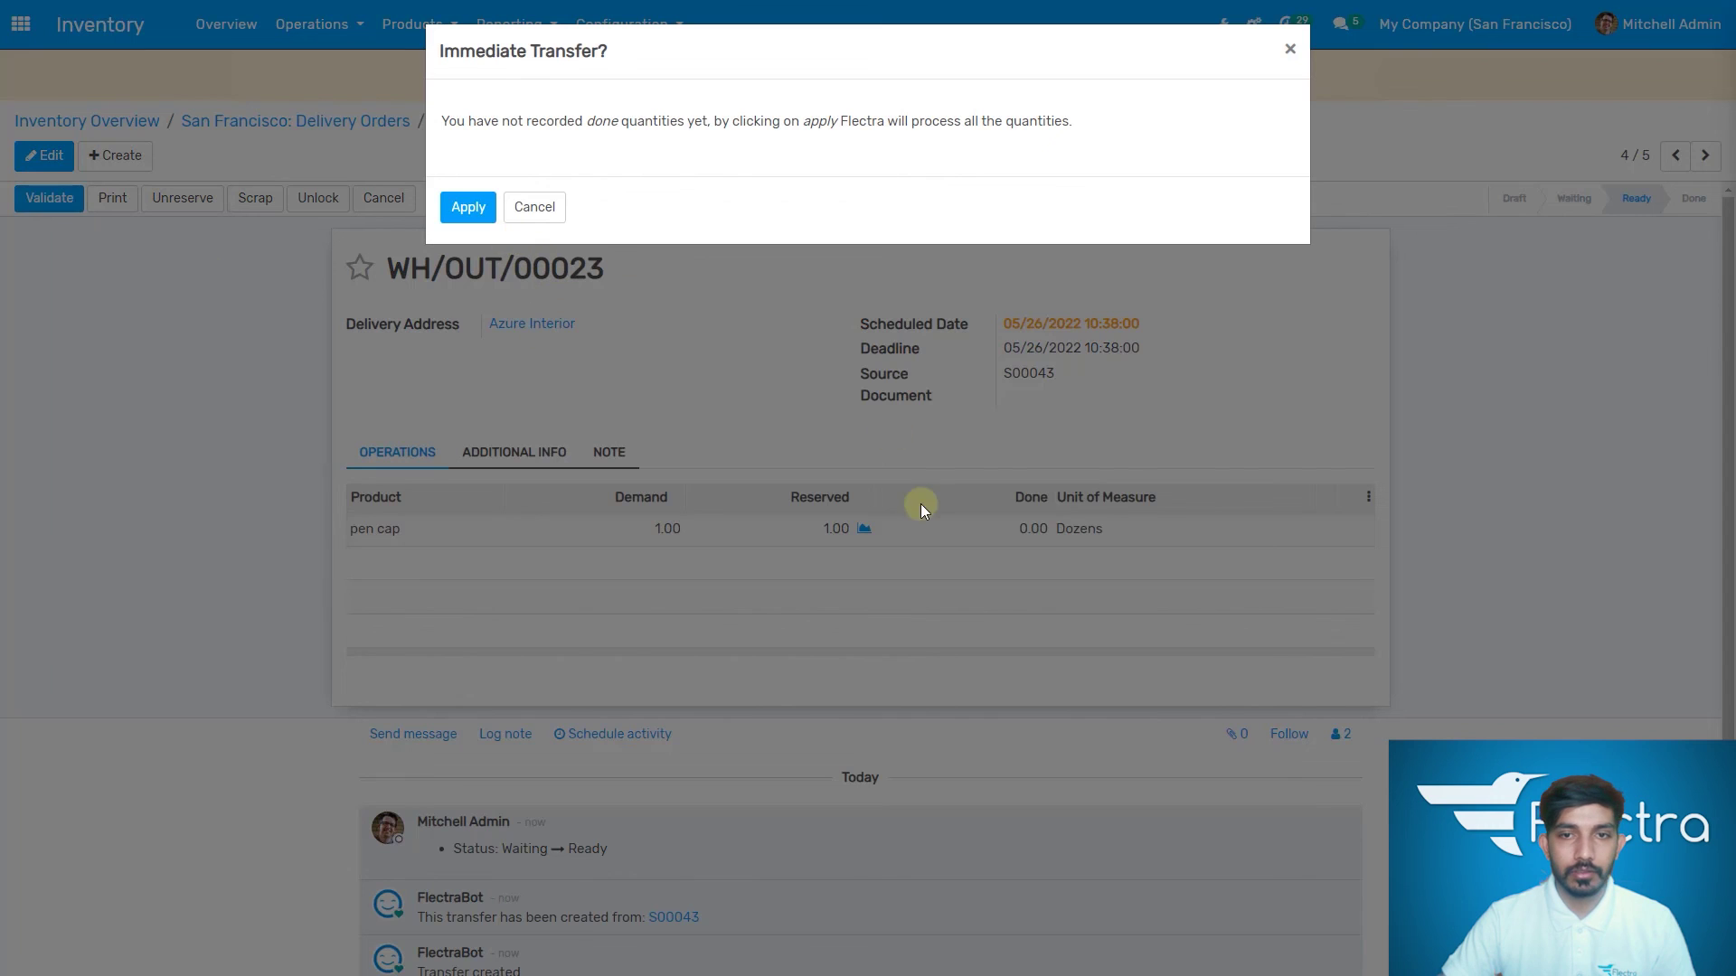
left_click(465, 213)
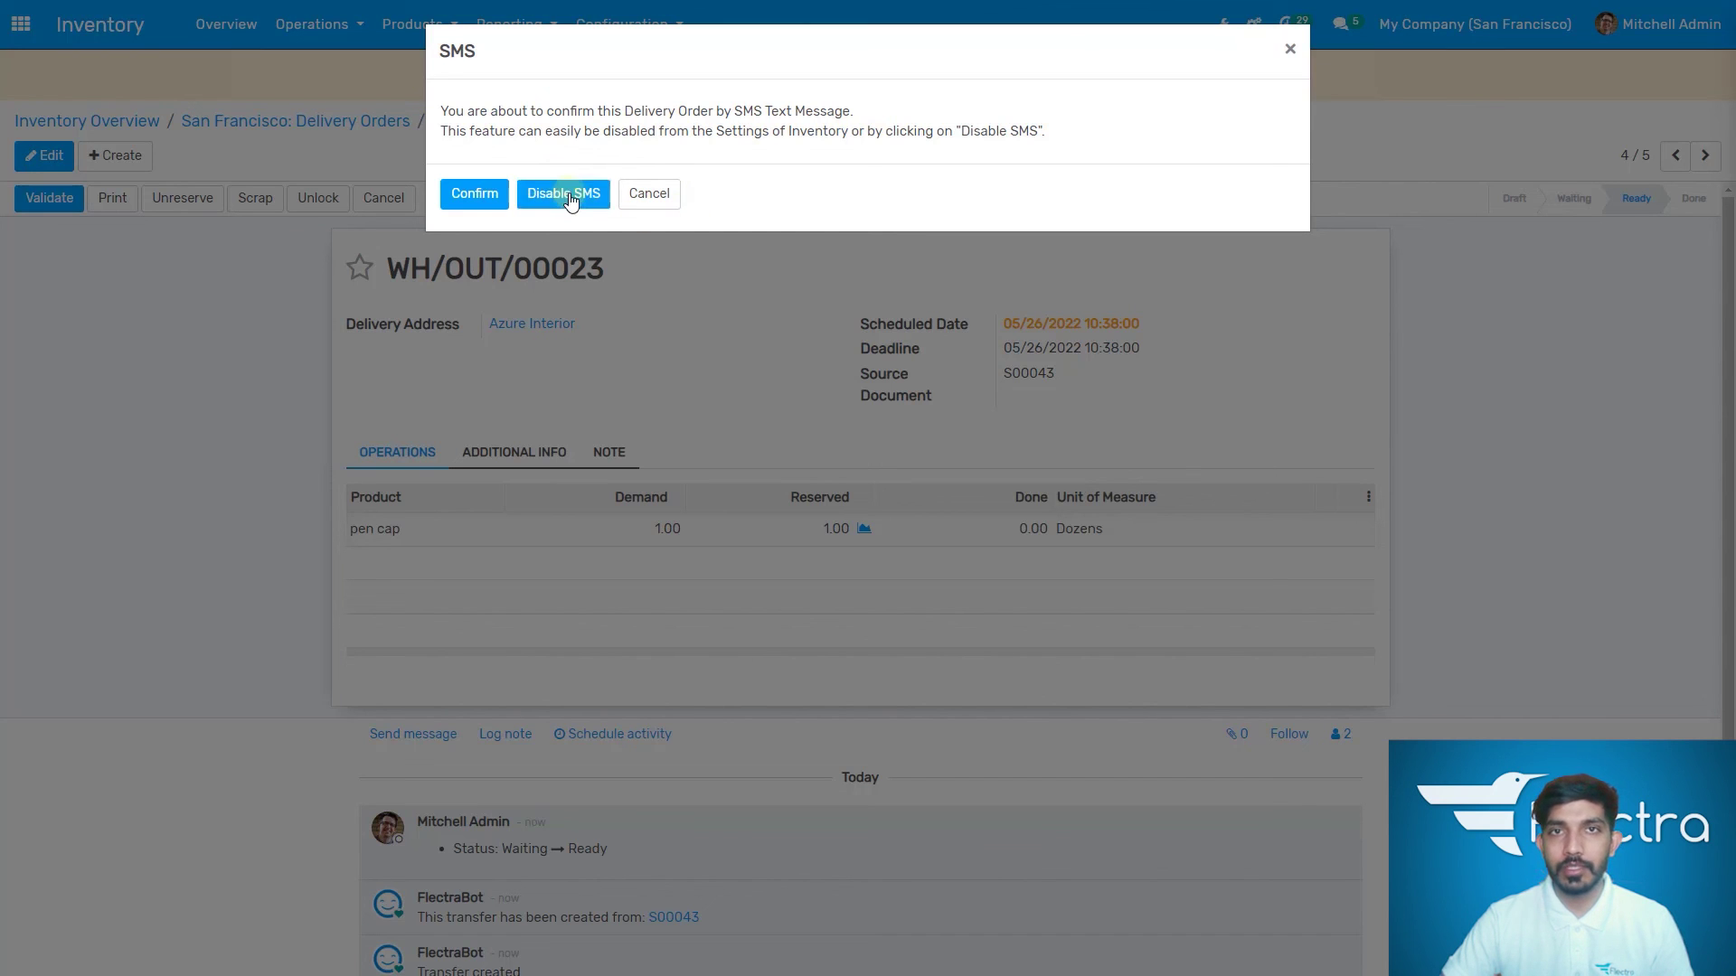
left_click(461, 195)
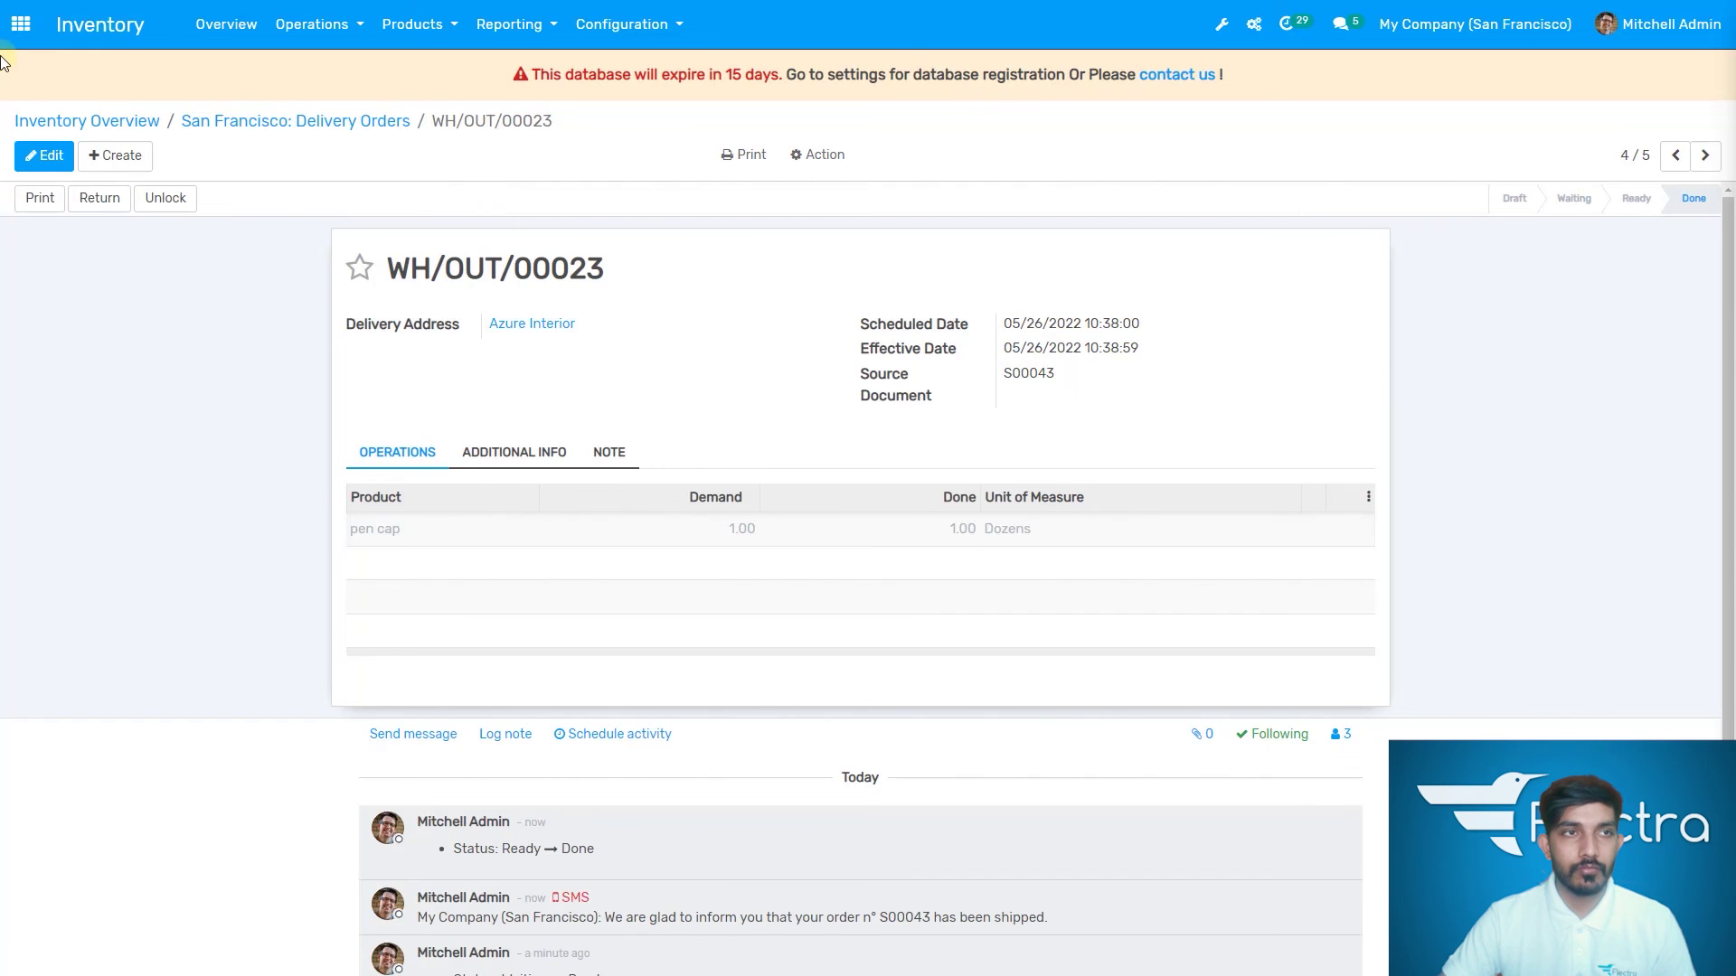
left_click(18, 27)
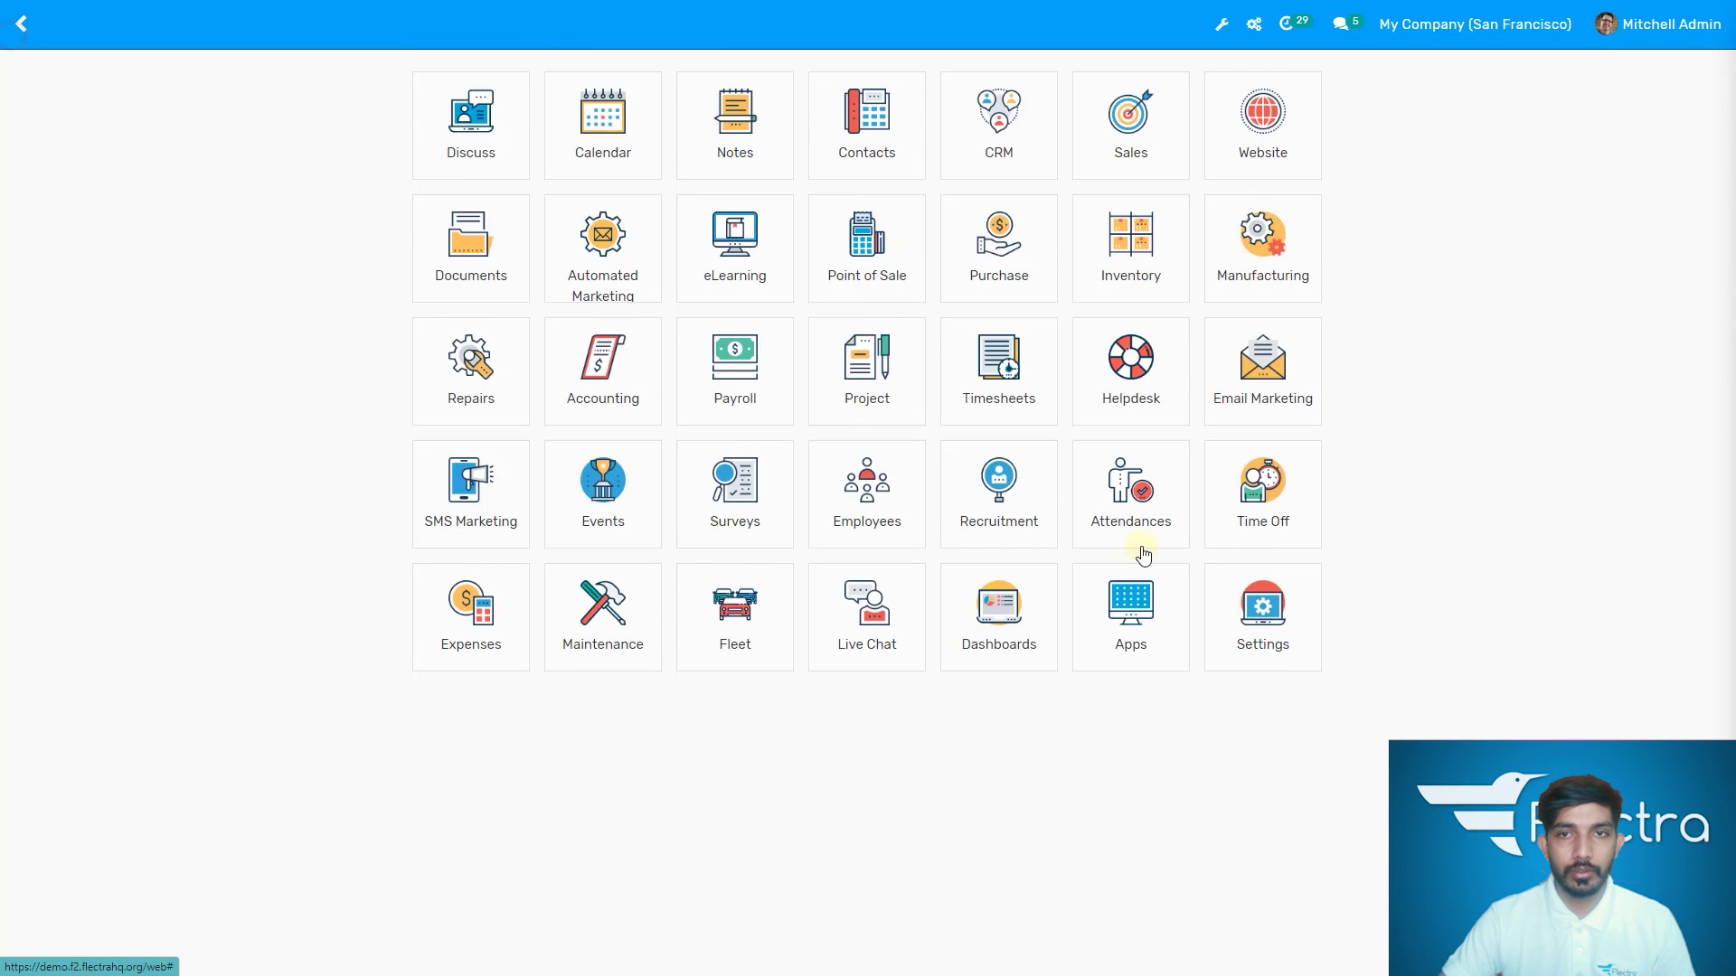
Search Inventory products for 'pen cap' and open it, showing 1.00 Dozens on hand
left_click(1139, 281)
left_click(413, 27)
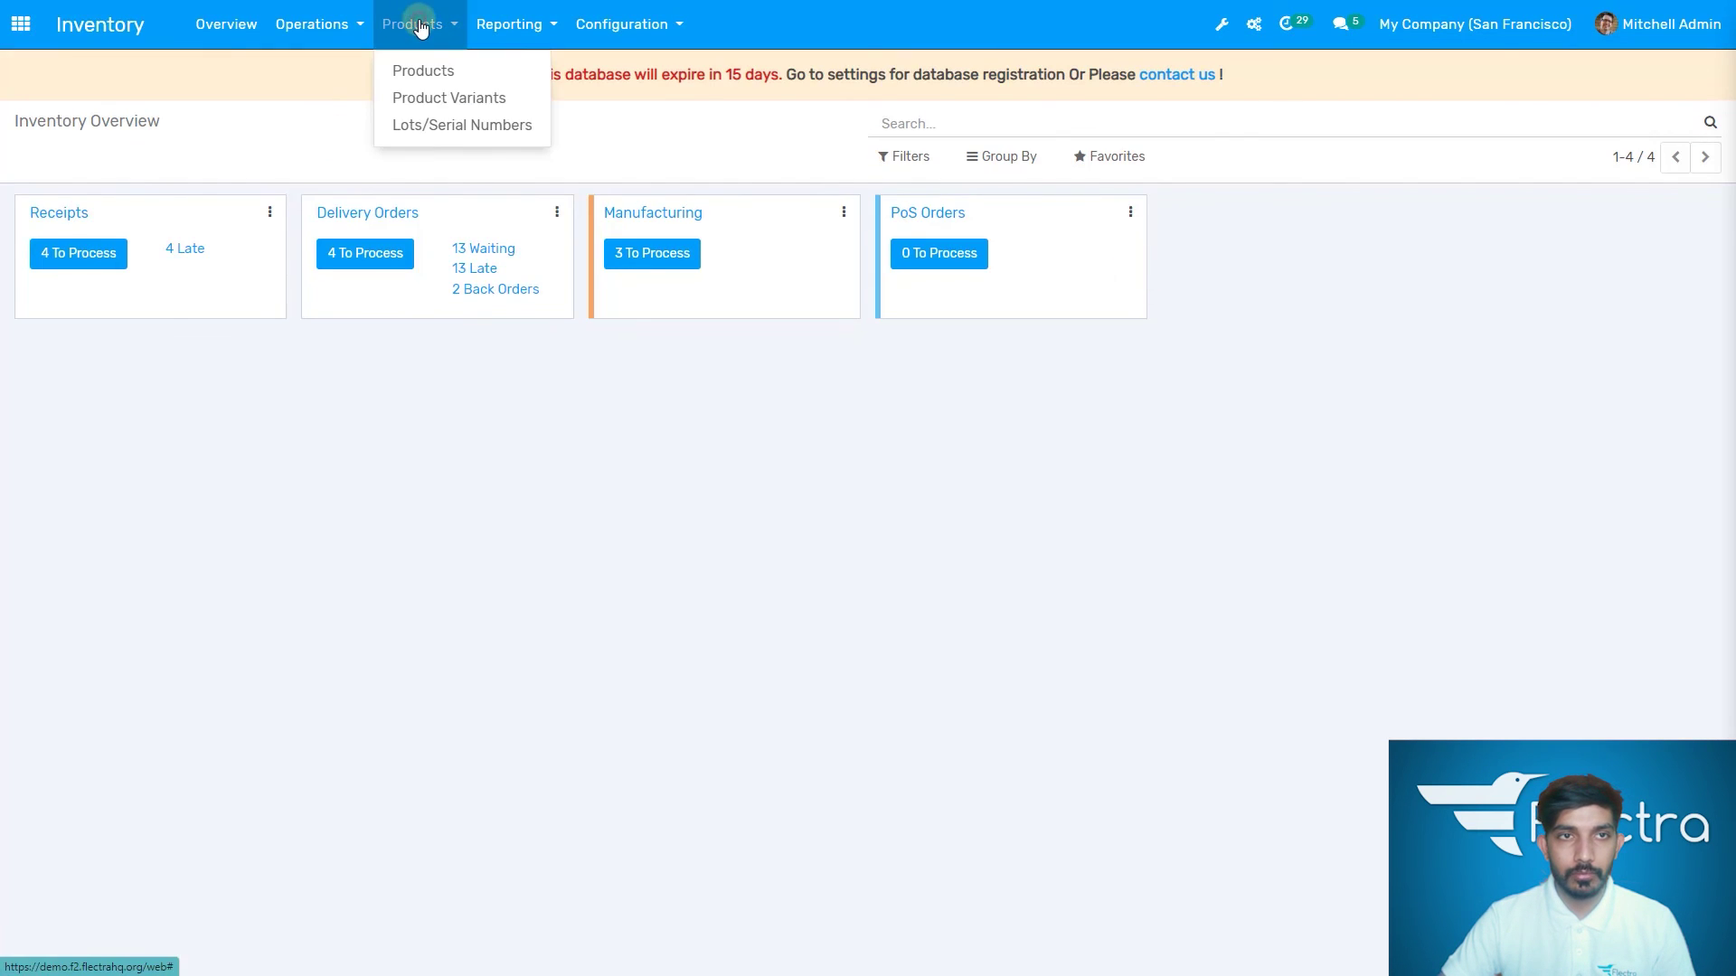
left_click(441, 73)
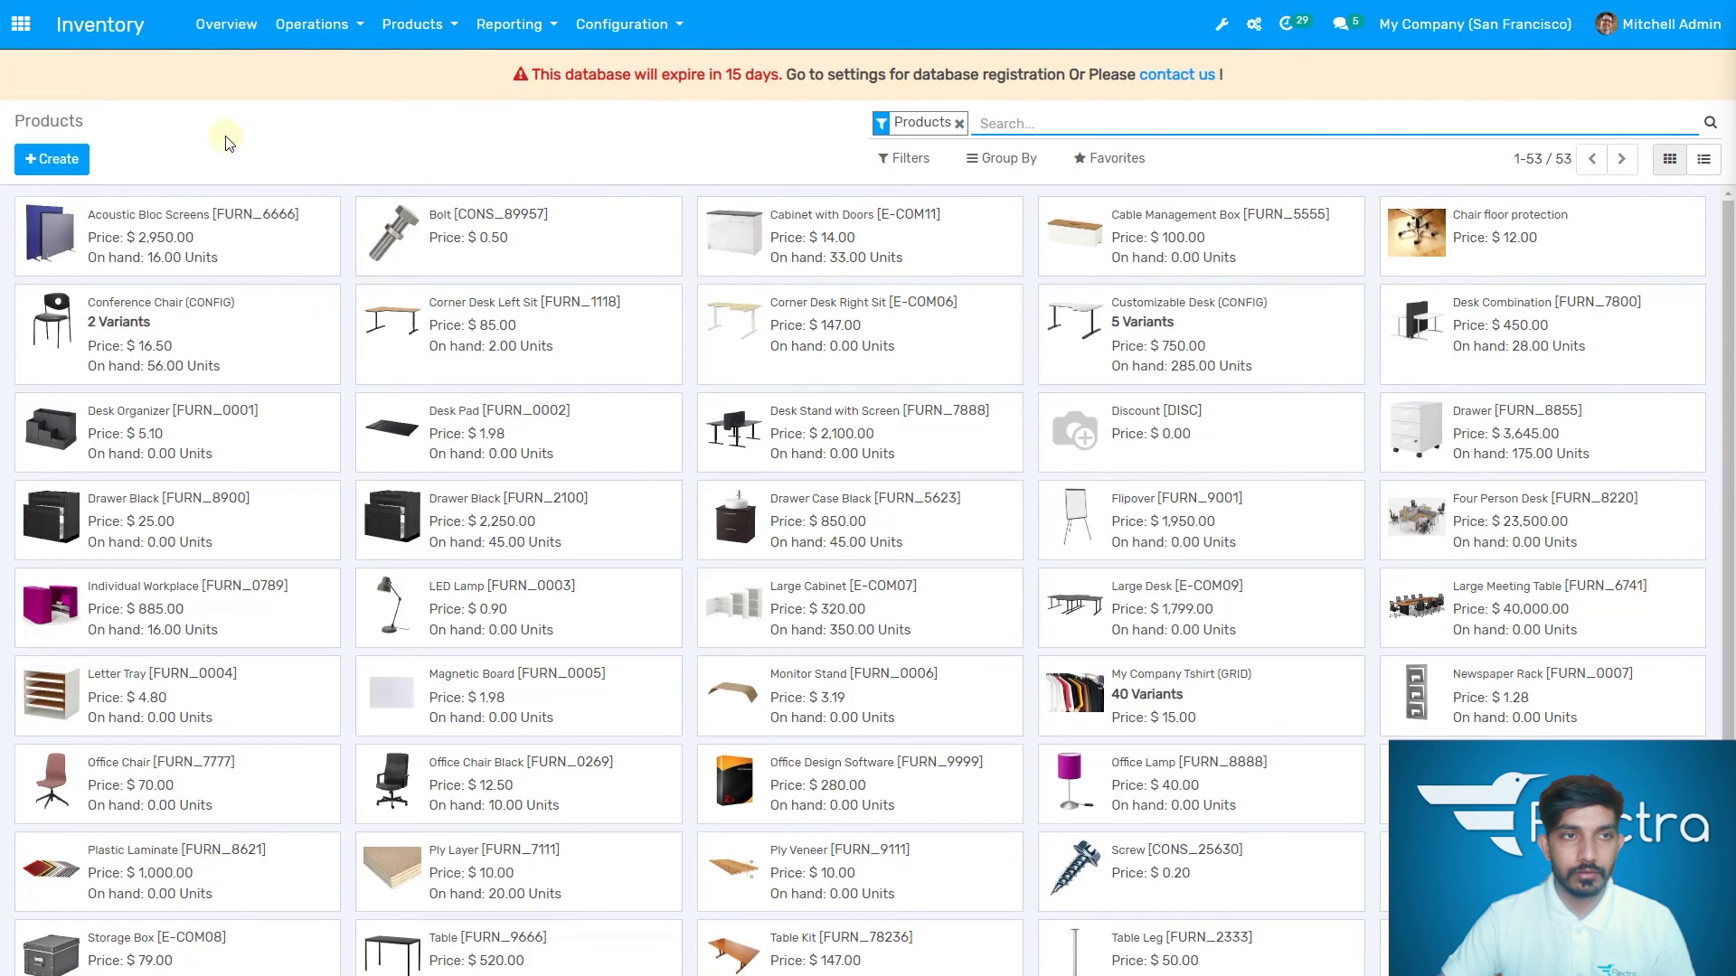
left_click(961, 127)
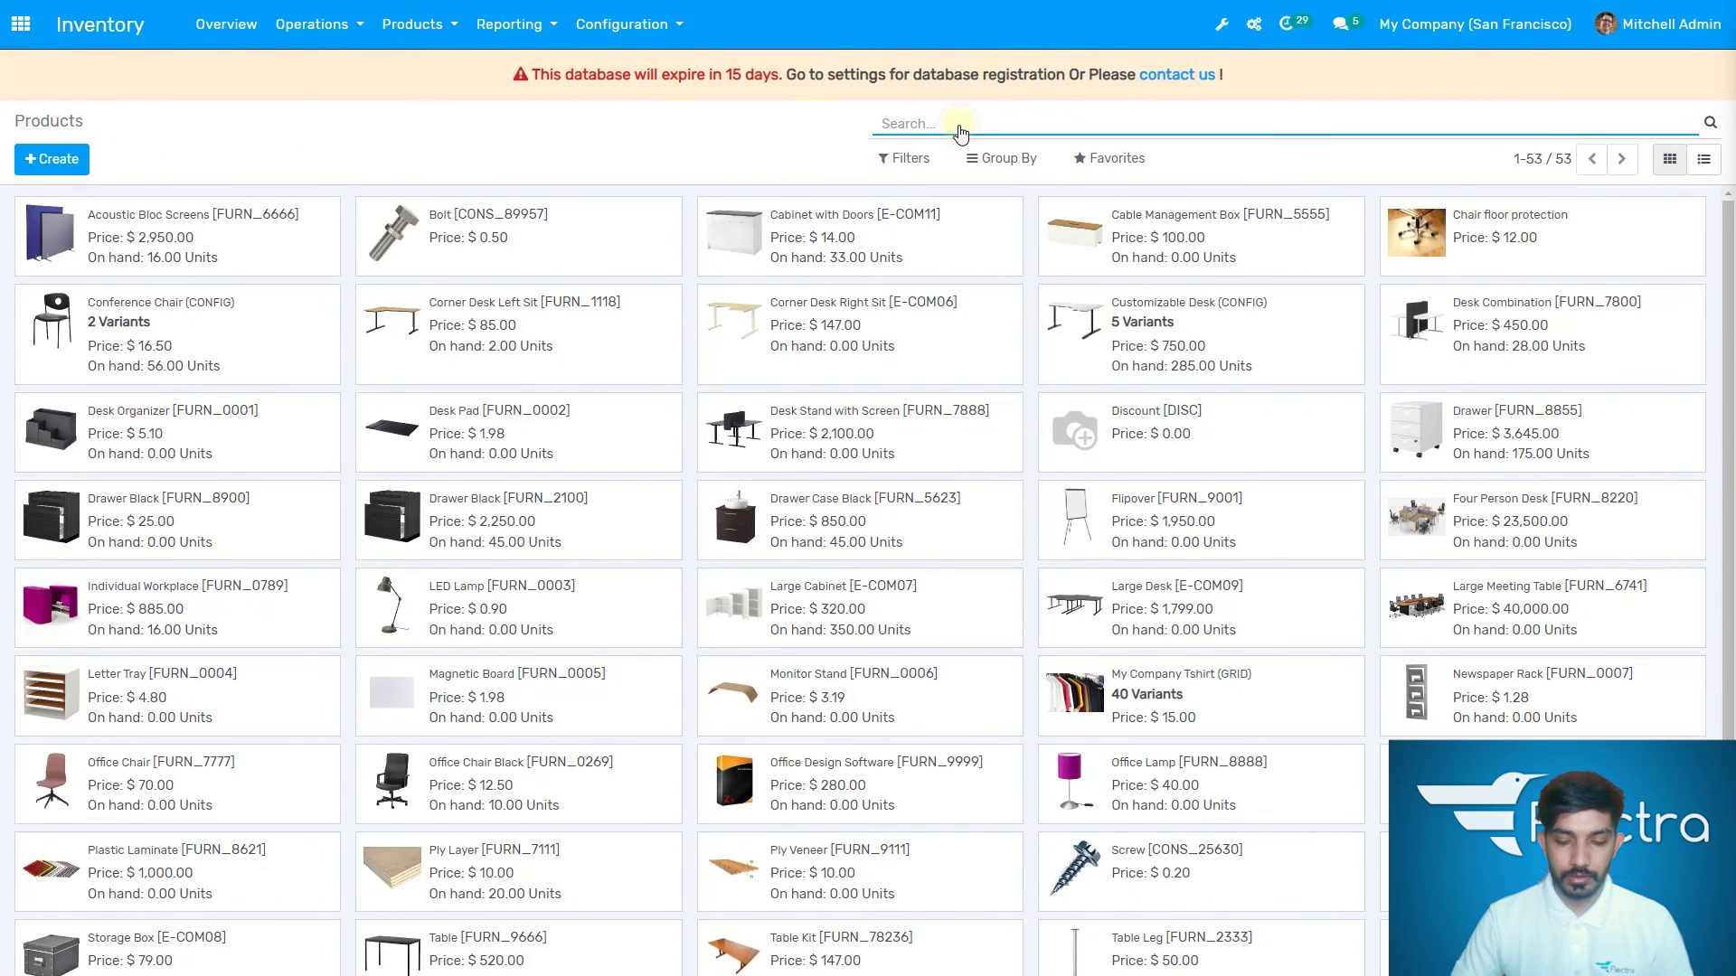
type("pen cap")
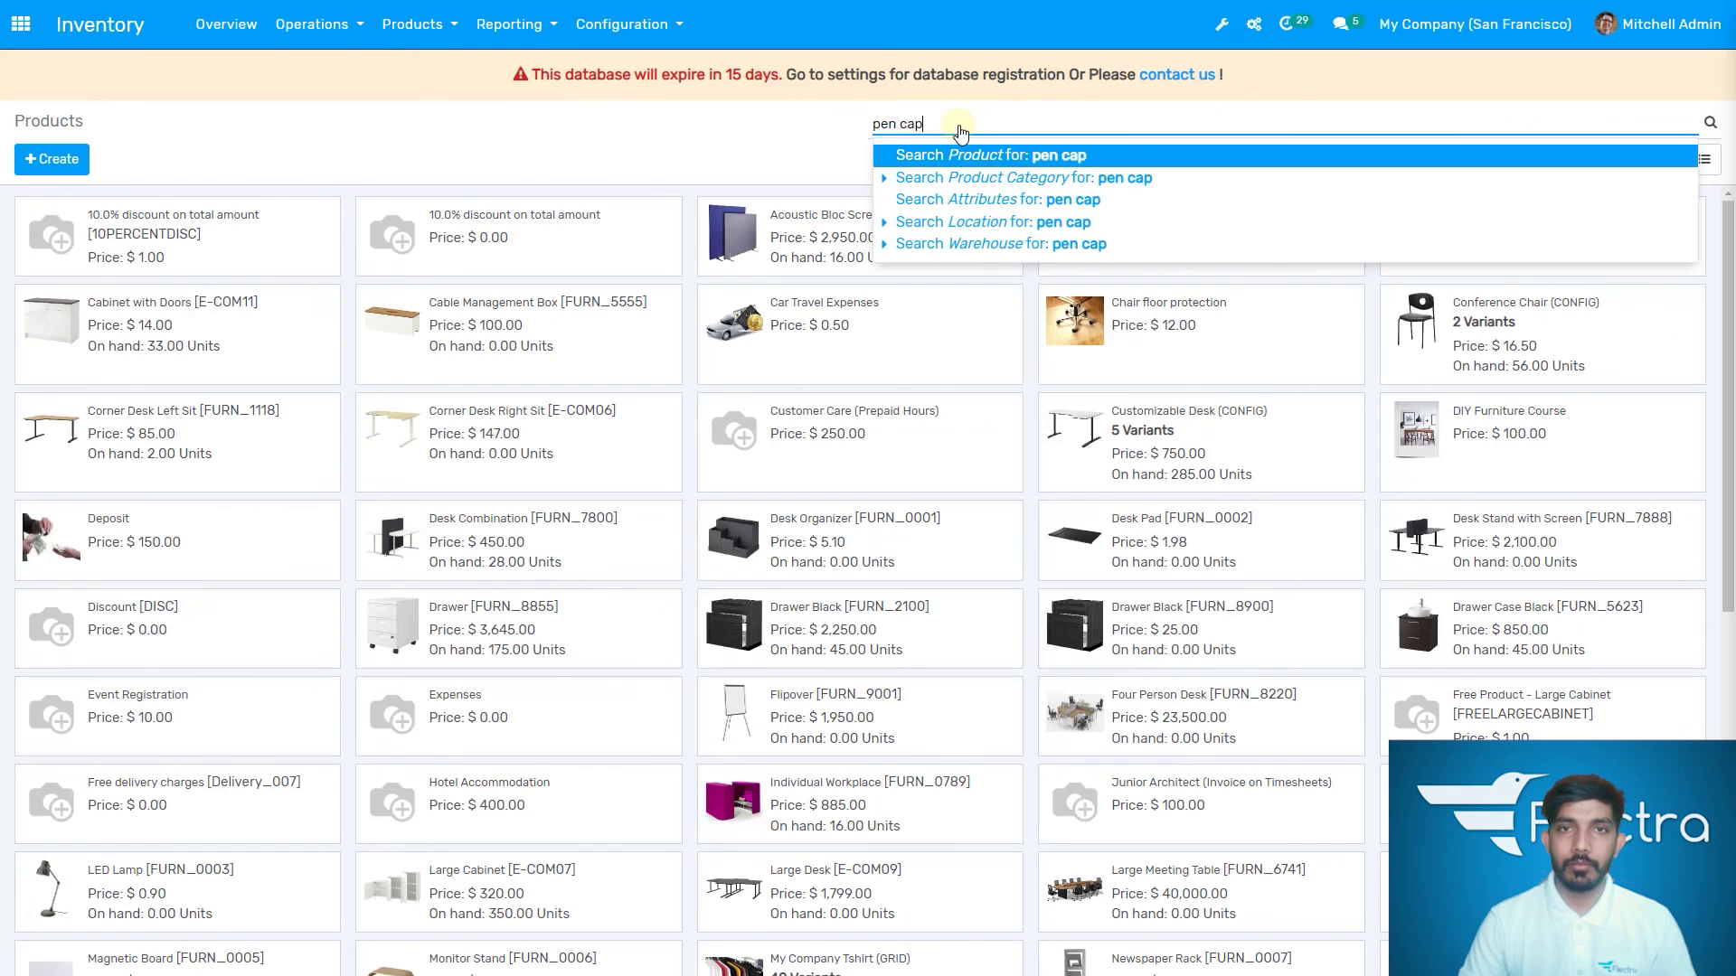
left_click(976, 154)
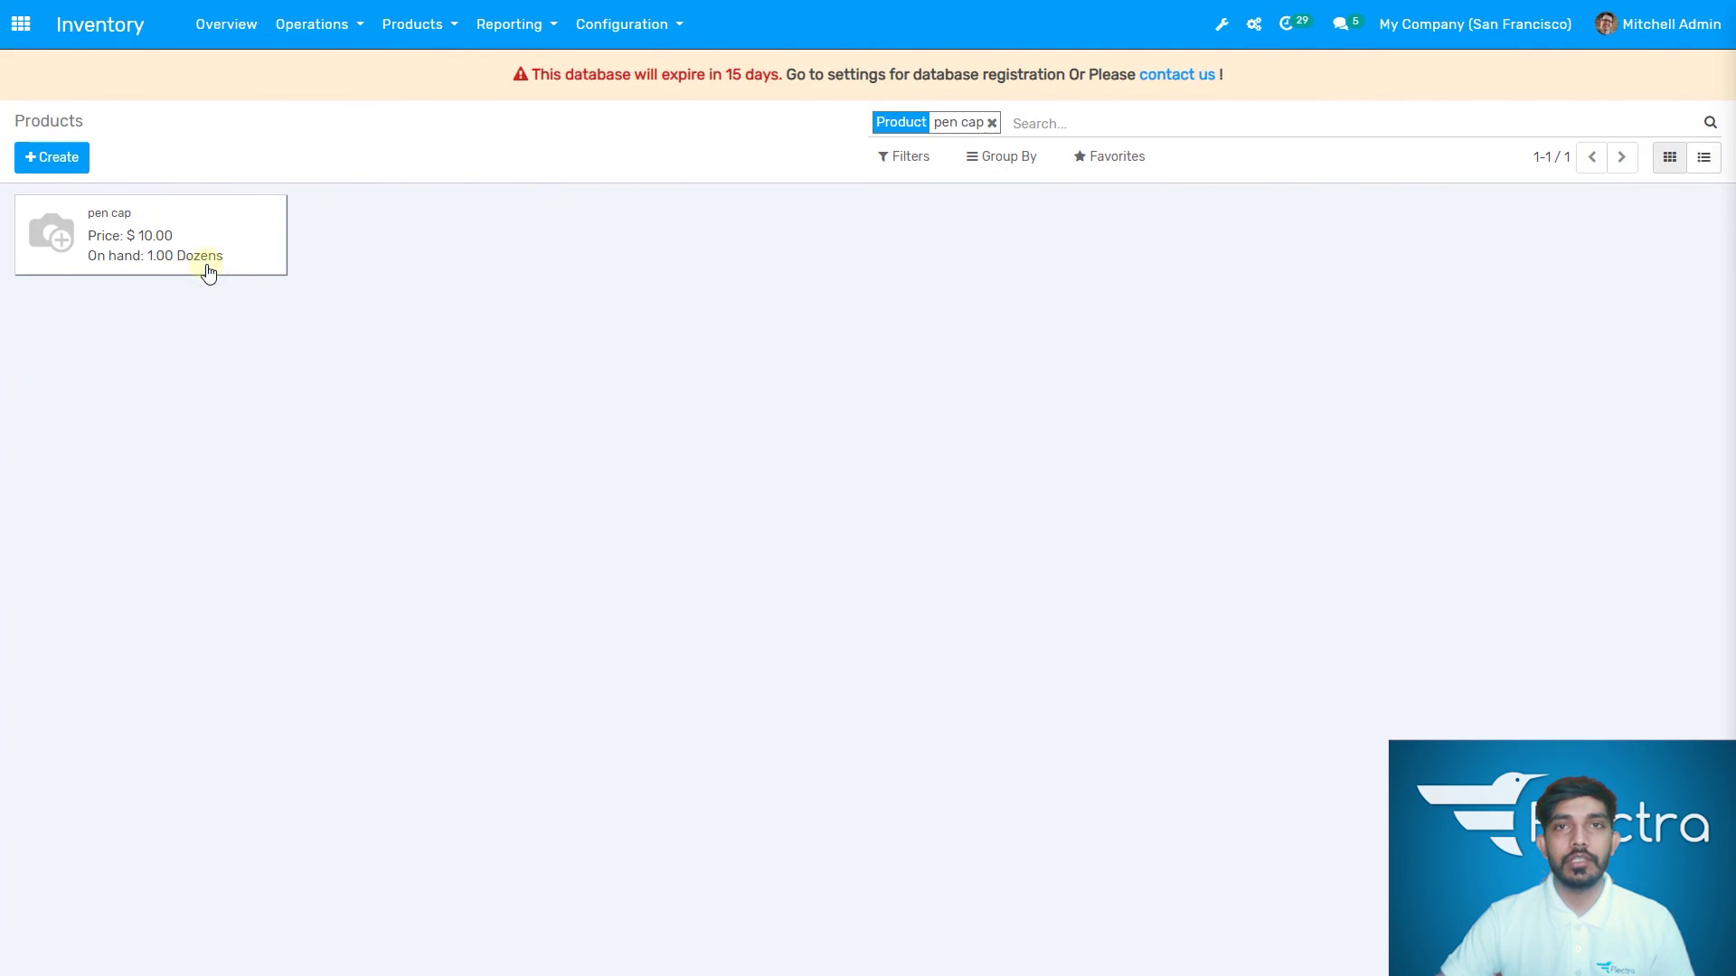
left_click(251, 254)
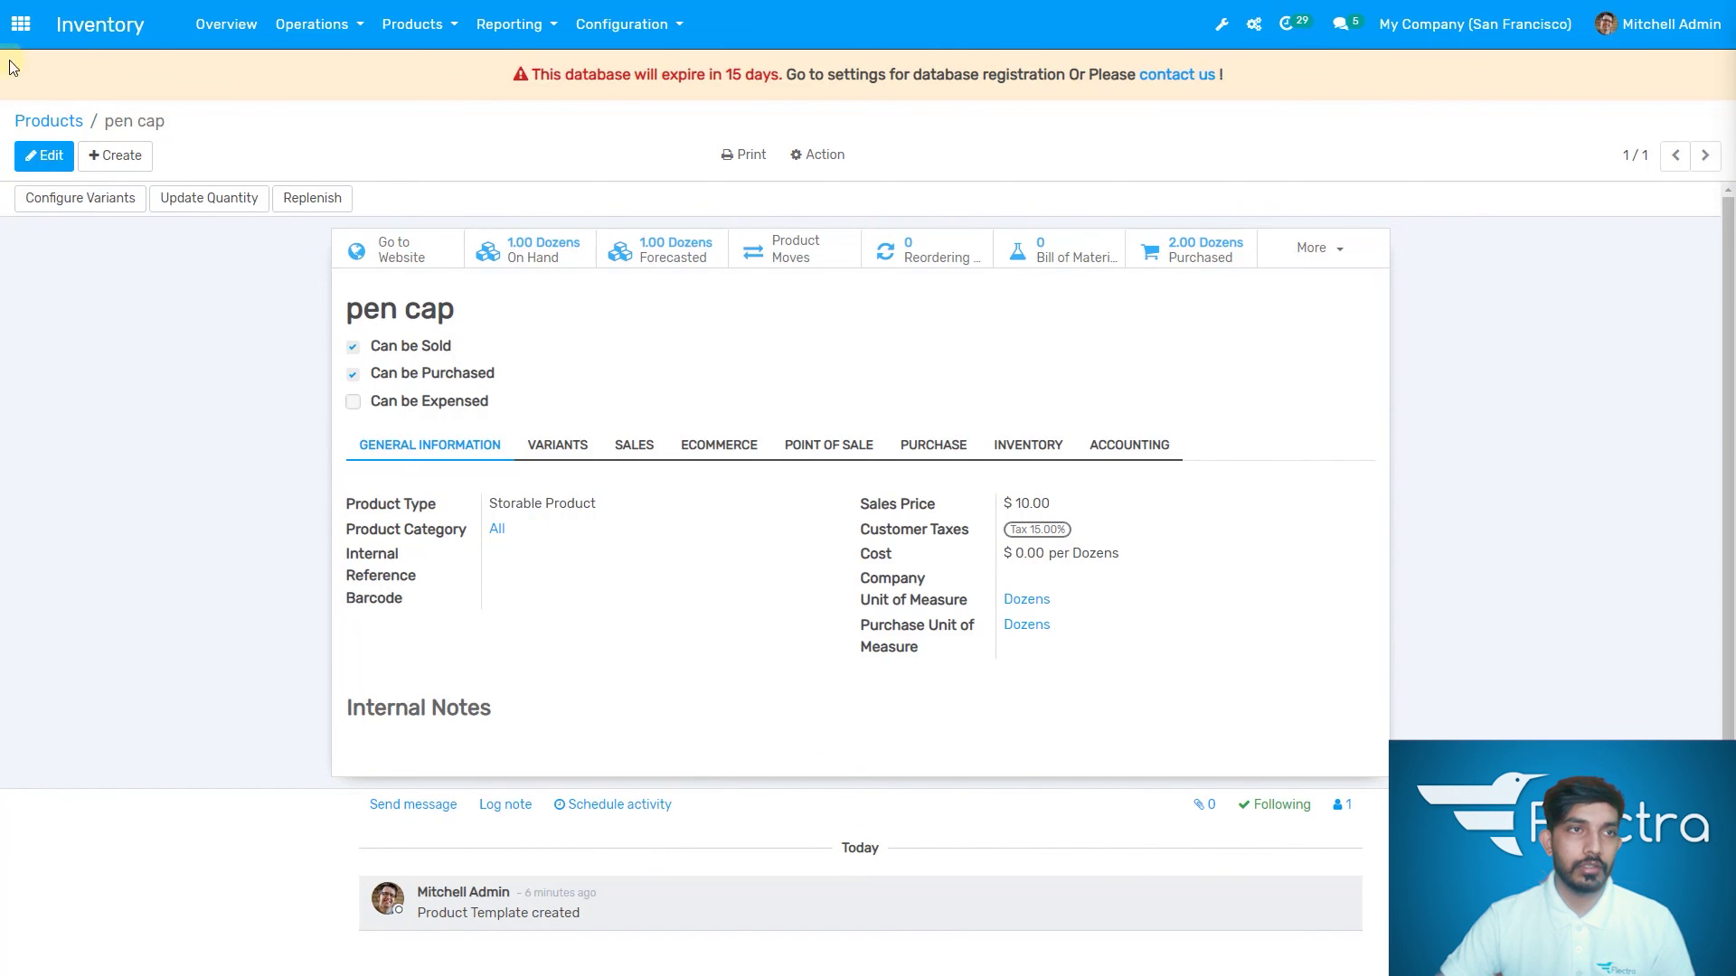
left_click(20, 24)
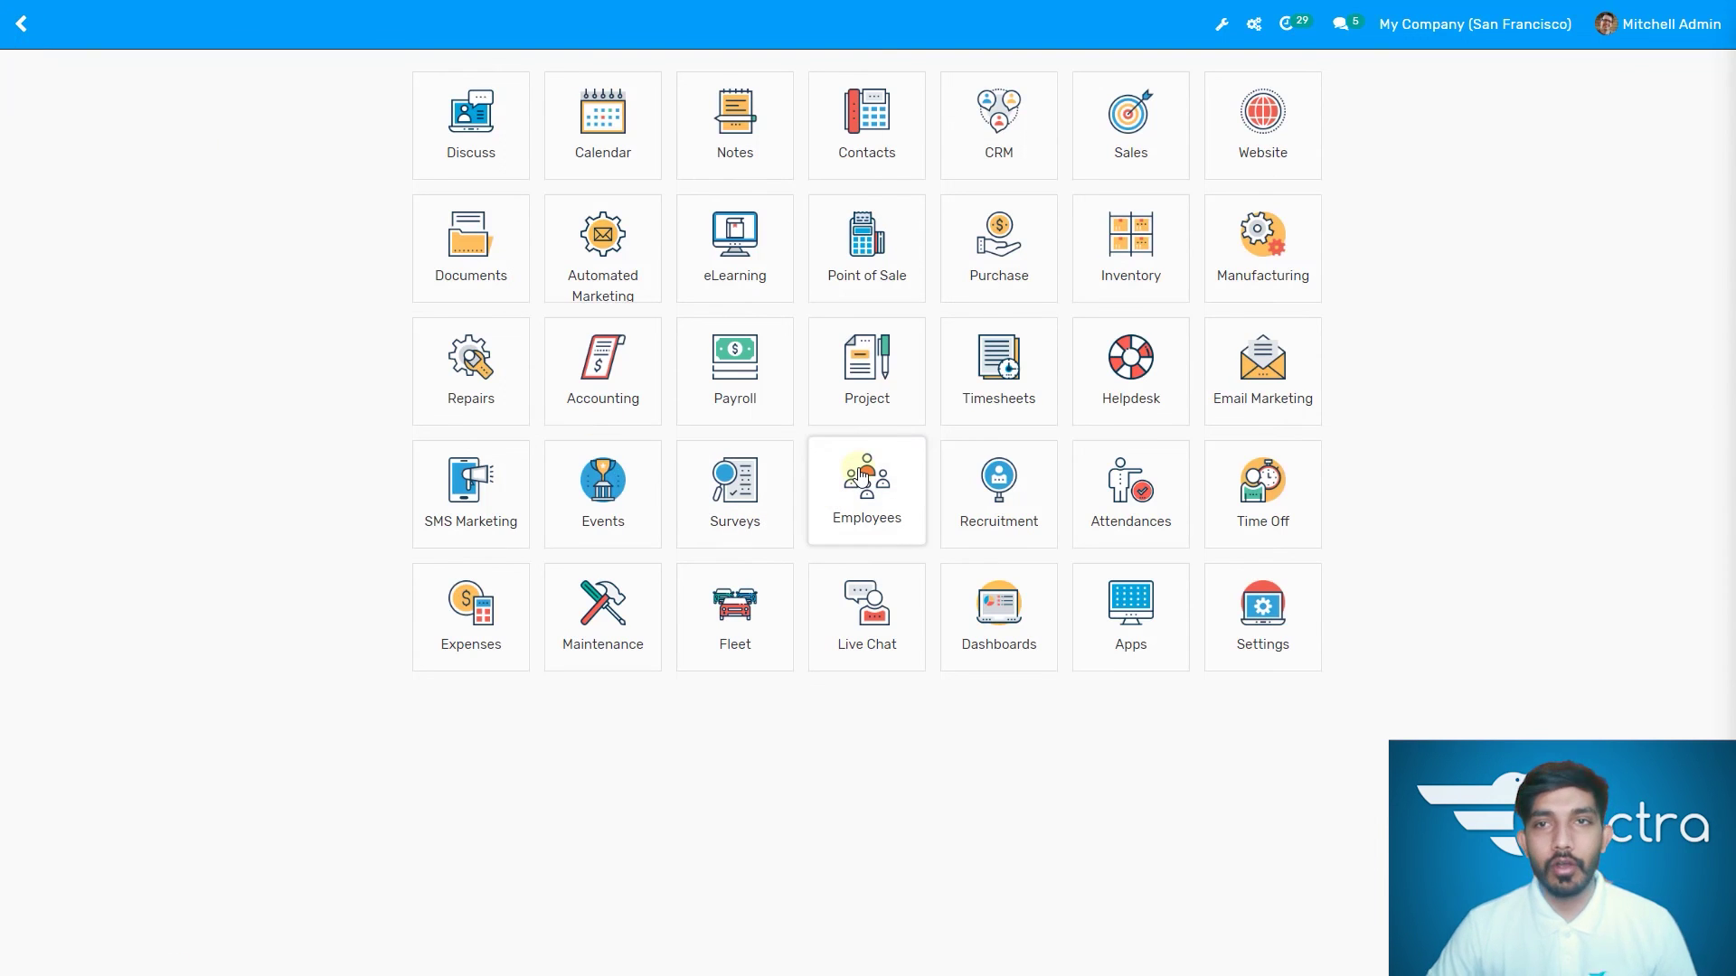